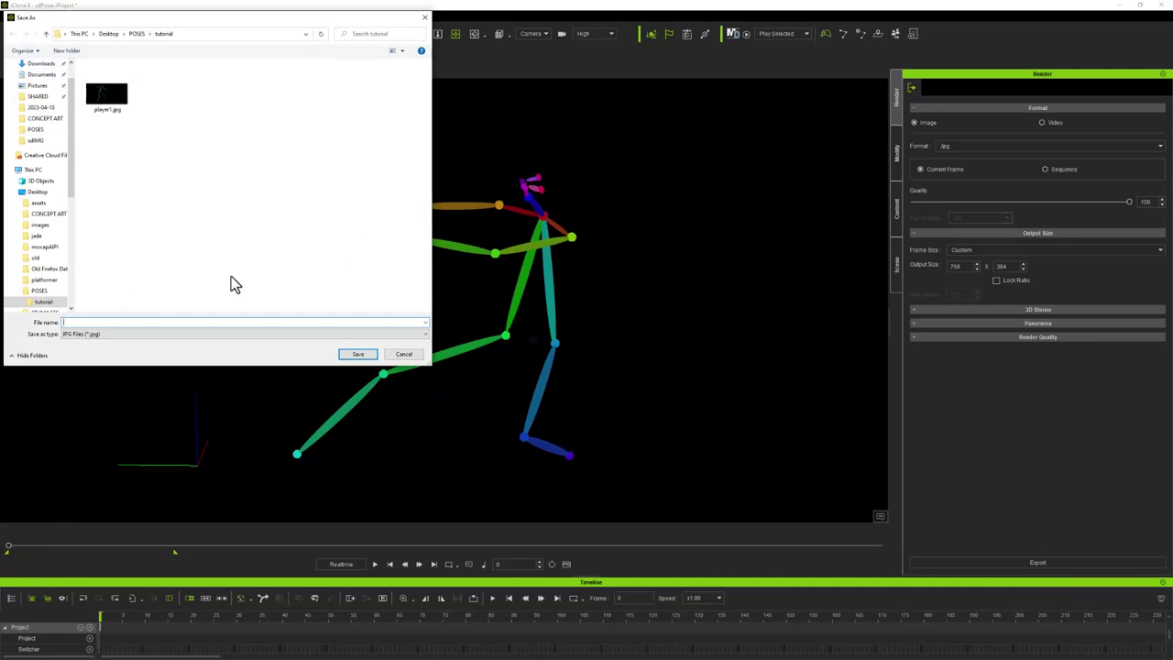
# Save the pose render as player2.jpg in the tutorial folder and close the preview
pyautogui.write('pla')
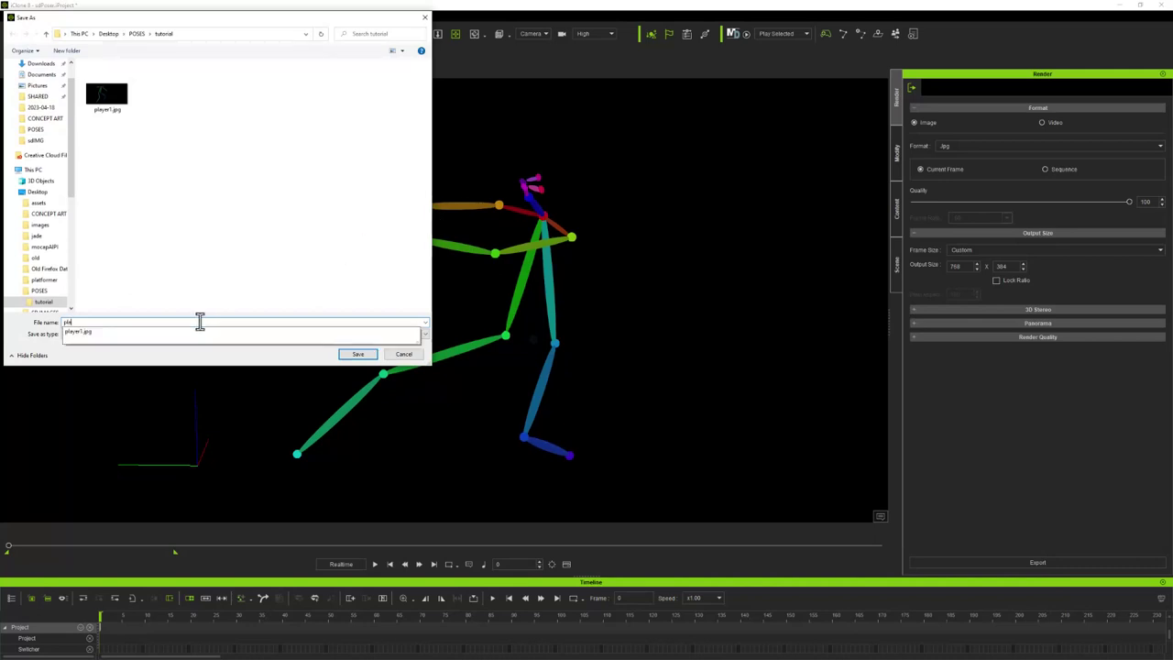
pyautogui.write('yer2')
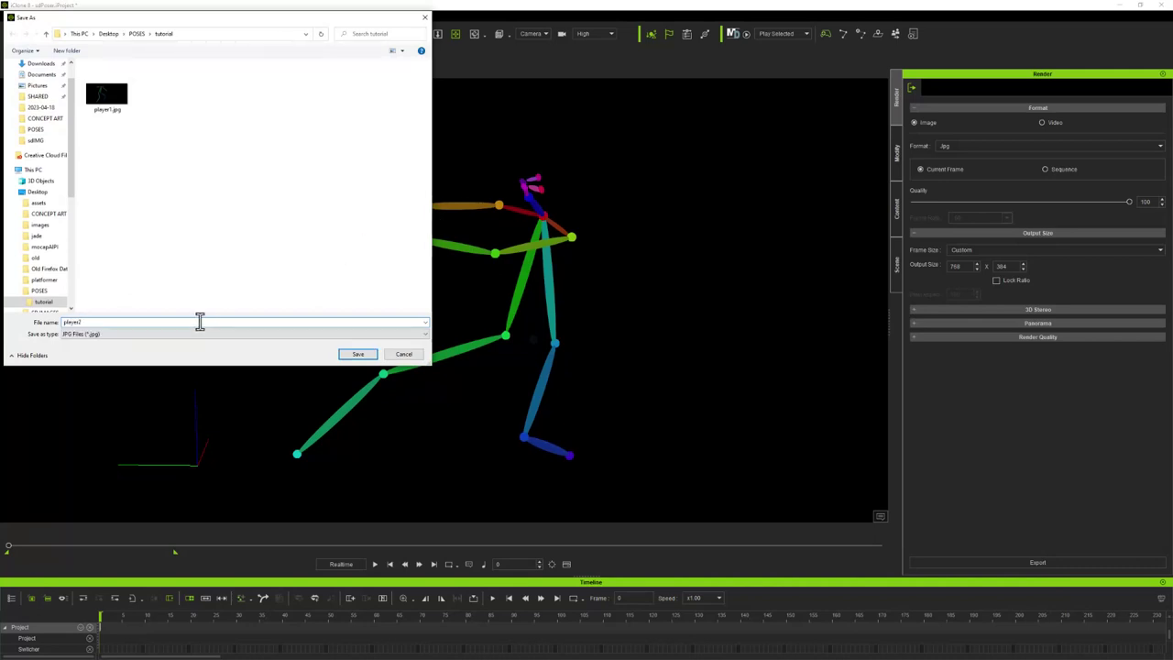
pyautogui.click(358, 354)
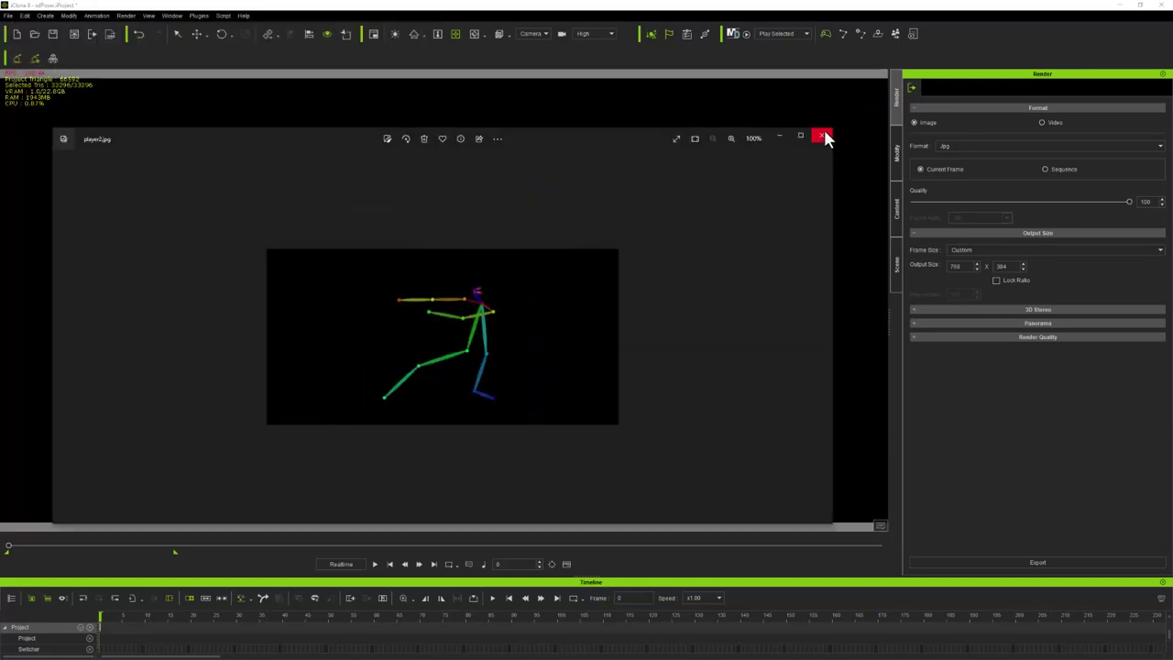
pyautogui.click(823, 137)
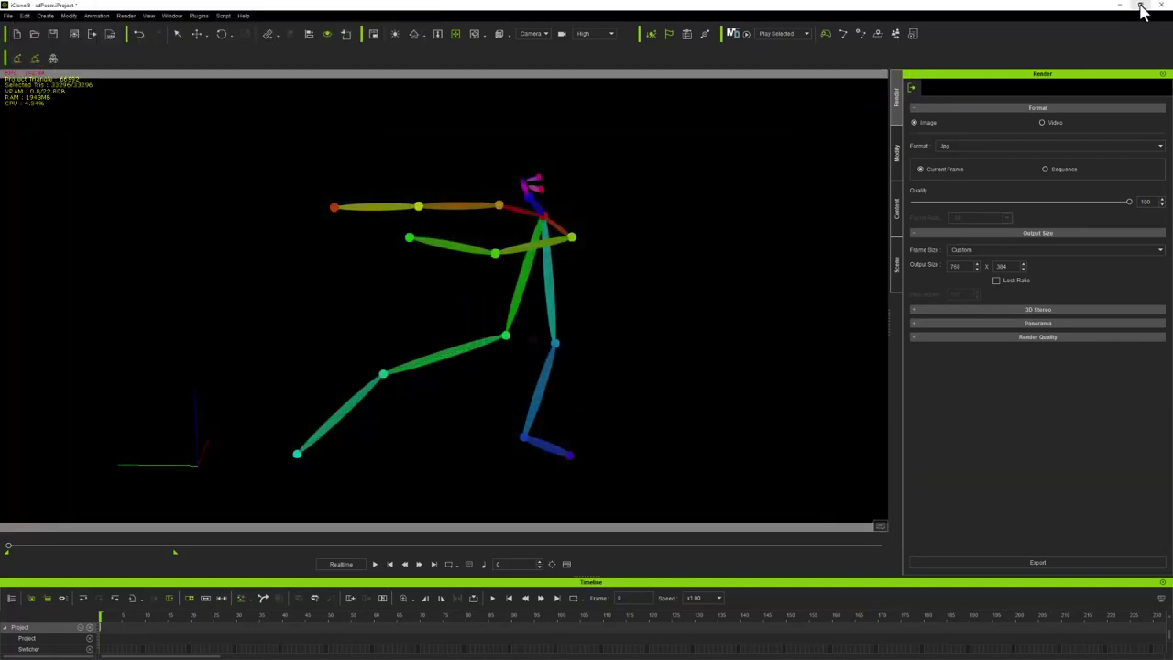
# Bring up the Stable Diffusion console and position it on the right side
pyautogui.press('super')
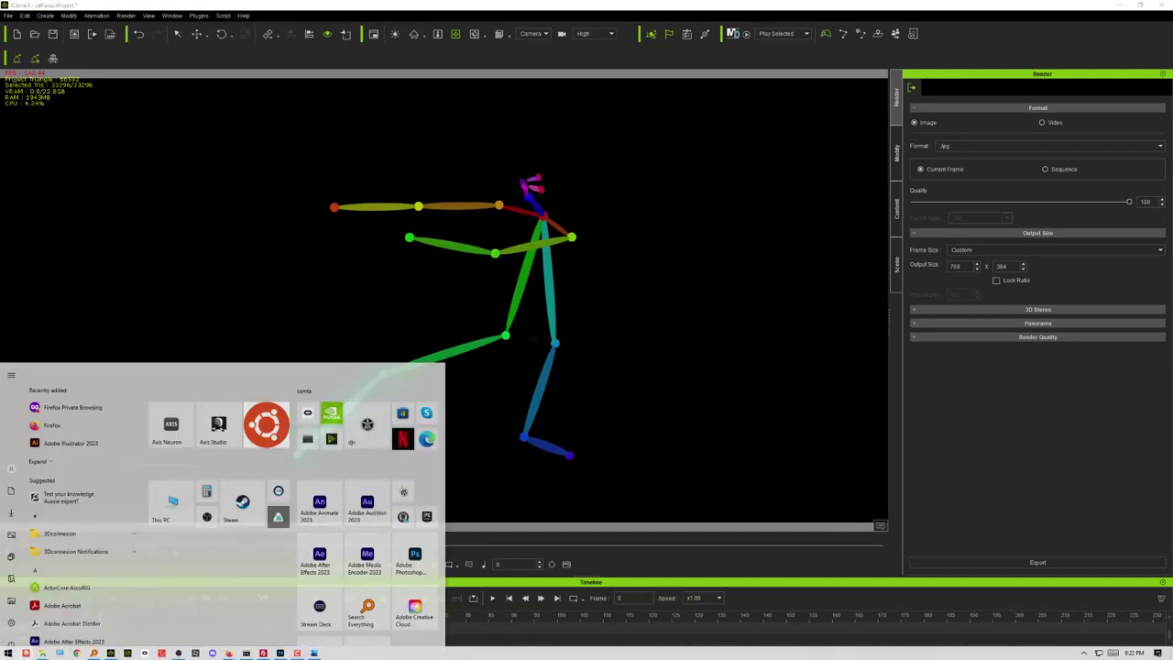
pyautogui.click(246, 653)
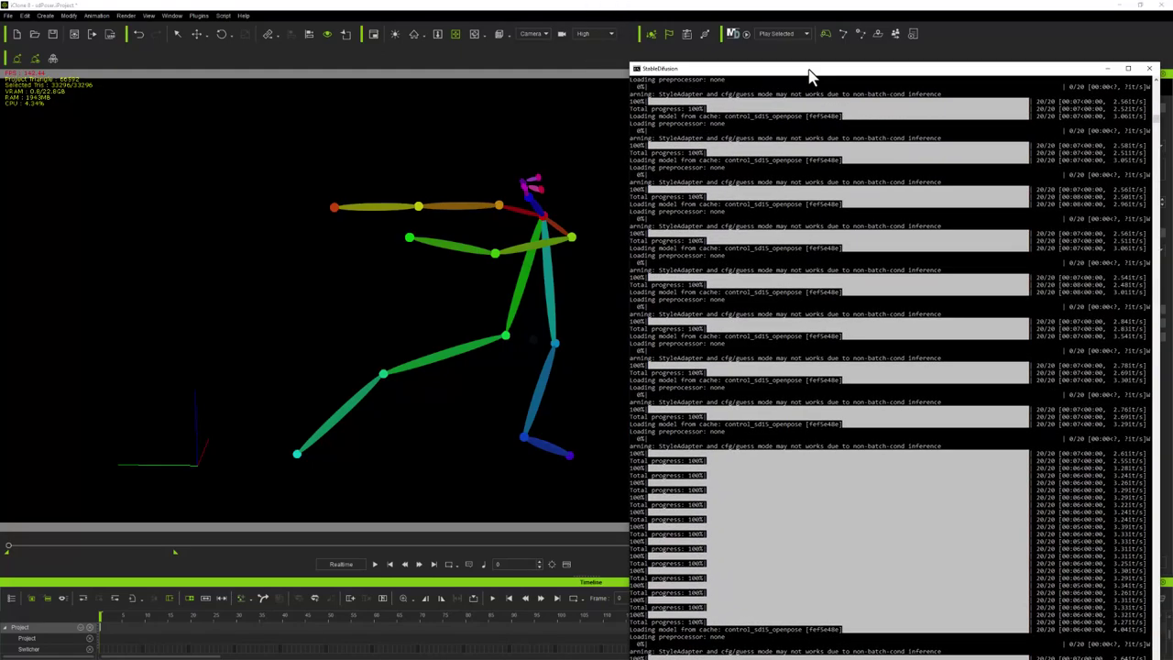
pyautogui.moveTo(812, 35); pyautogui.dragTo(822, 18)
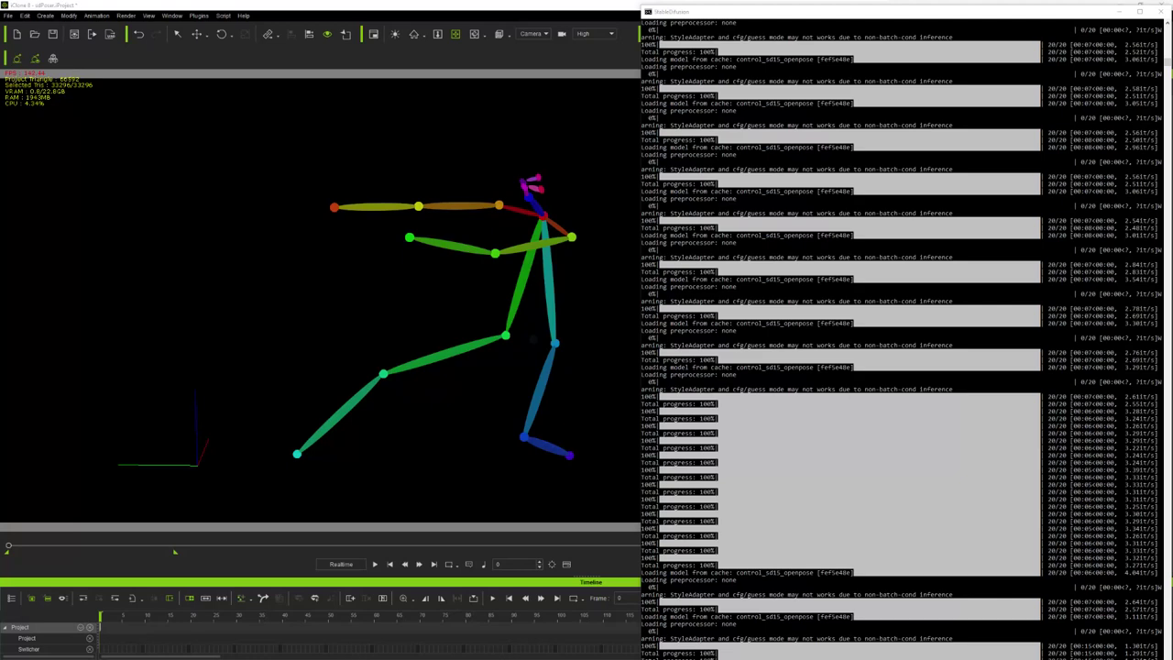
# Switch to the Stable Diffusion browser window and maximize it over iClone
pyautogui.hotkey('alt', 'Tab')
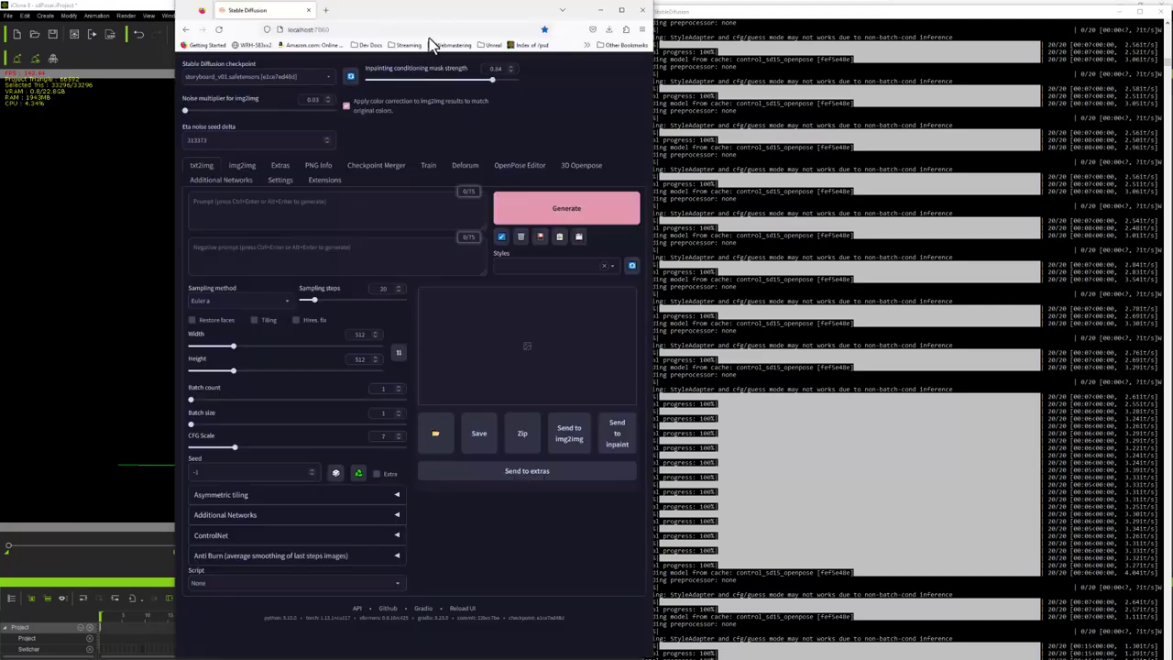
pyautogui.moveTo(435, 14); pyautogui.dragTo(317, 21)
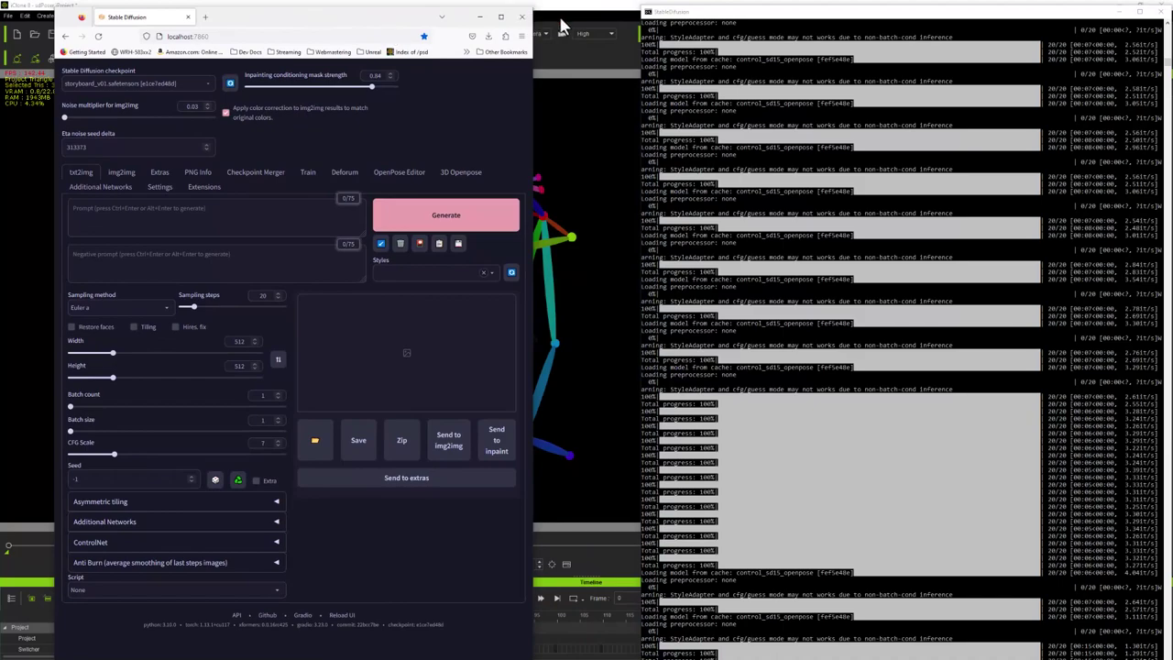
pyautogui.doubleClick(374, 20)
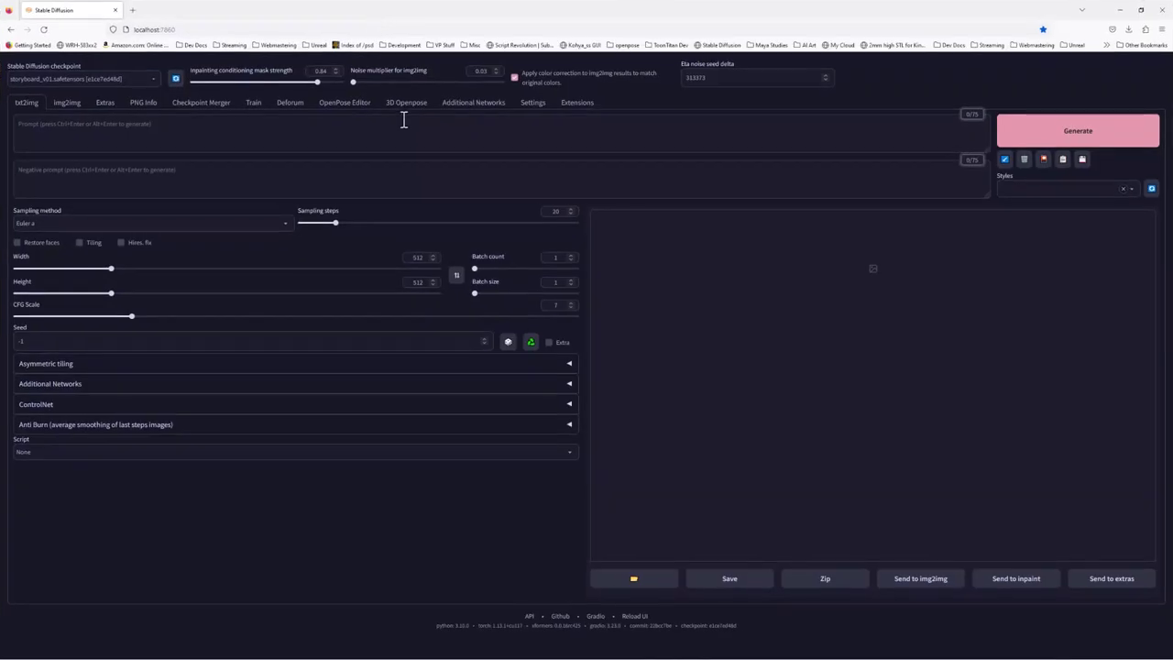
pyautogui.doubleClick(603, 7)
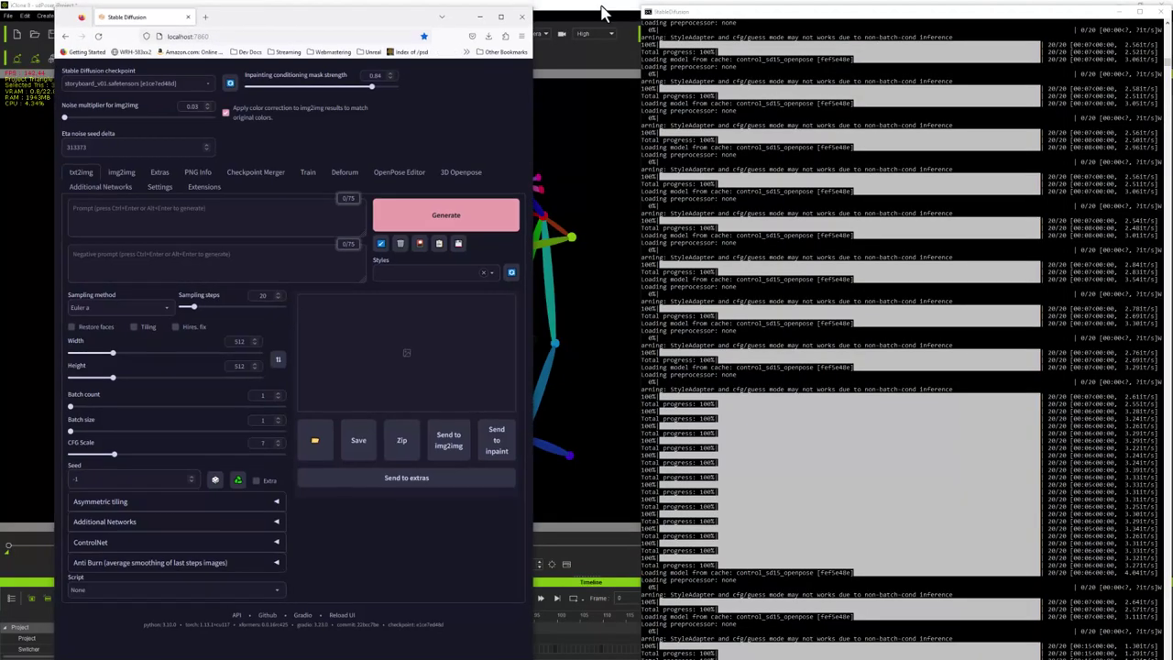
pyautogui.doubleClick(410, 22)
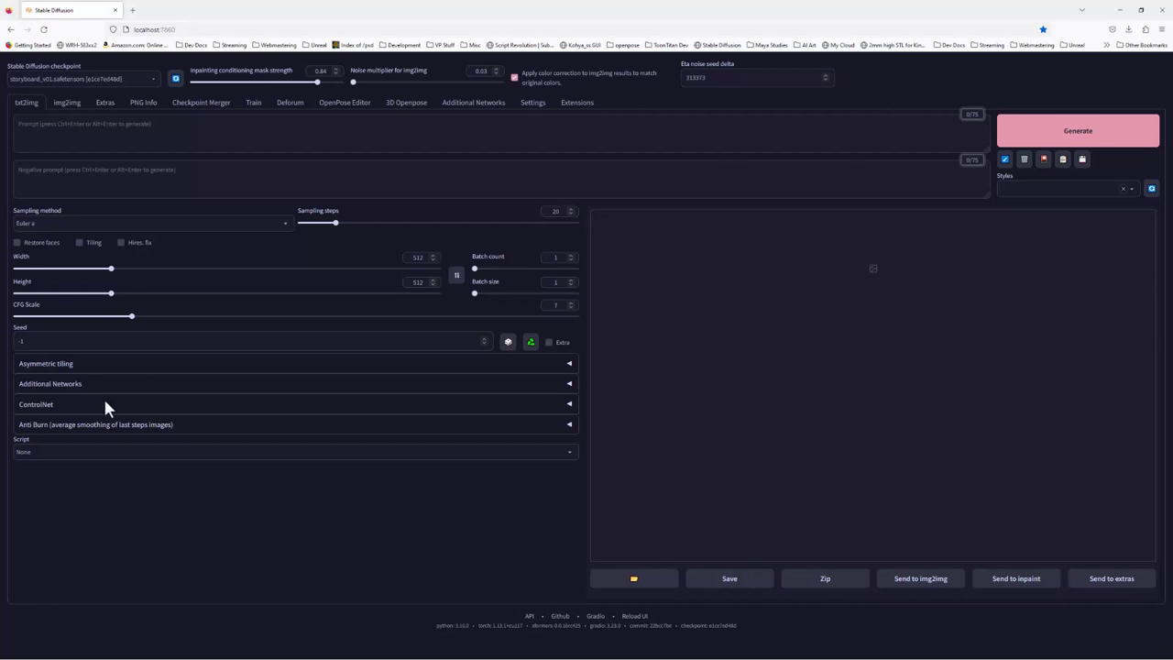
# Expand the ControlNet settings, then view the installed extensions list on the Extensions page
pyautogui.click(72, 406)
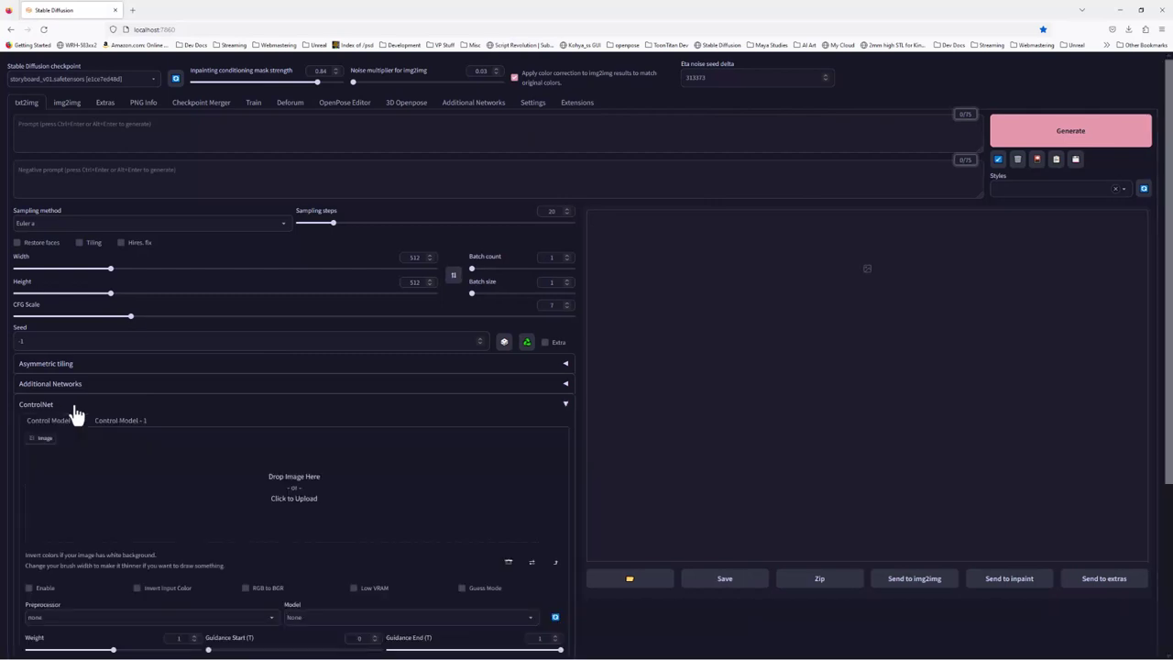
pyautogui.click(577, 108)
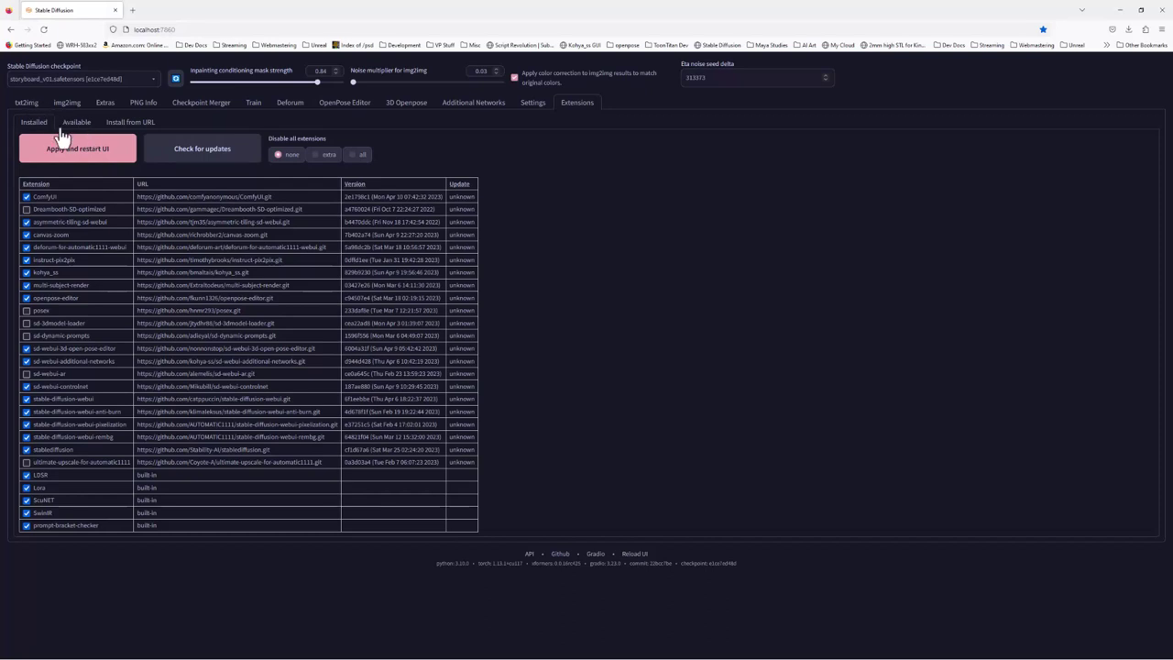
# Glance at the Install from URL option, then go back to the txt2img page
pyautogui.click(130, 122)
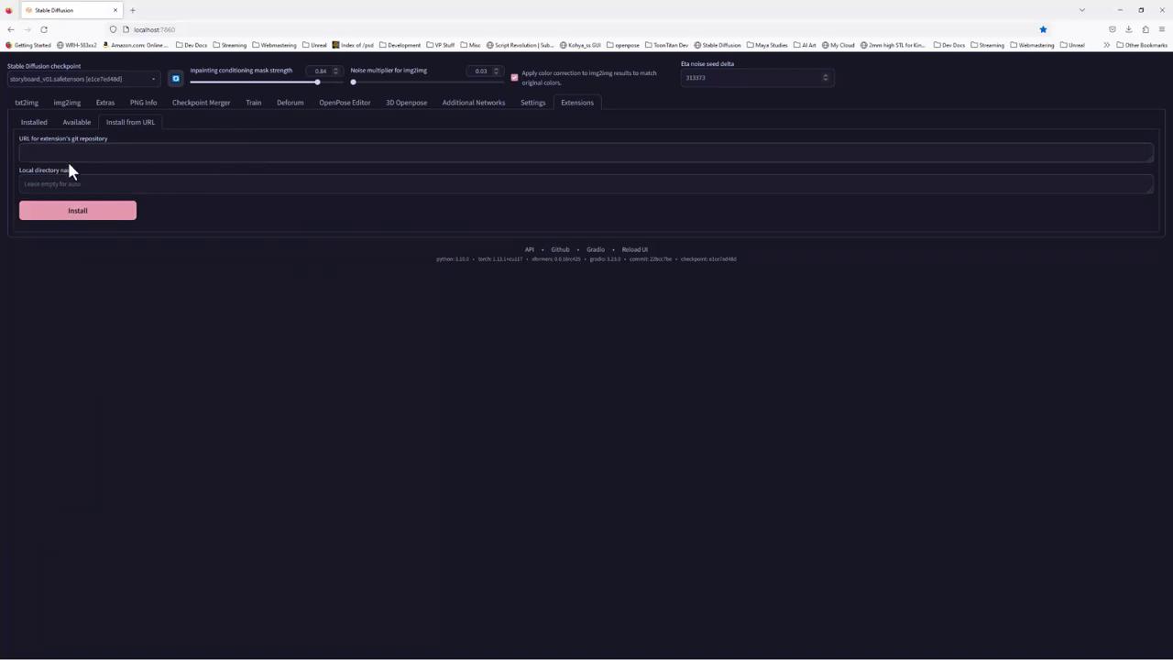
pyautogui.click(27, 103)
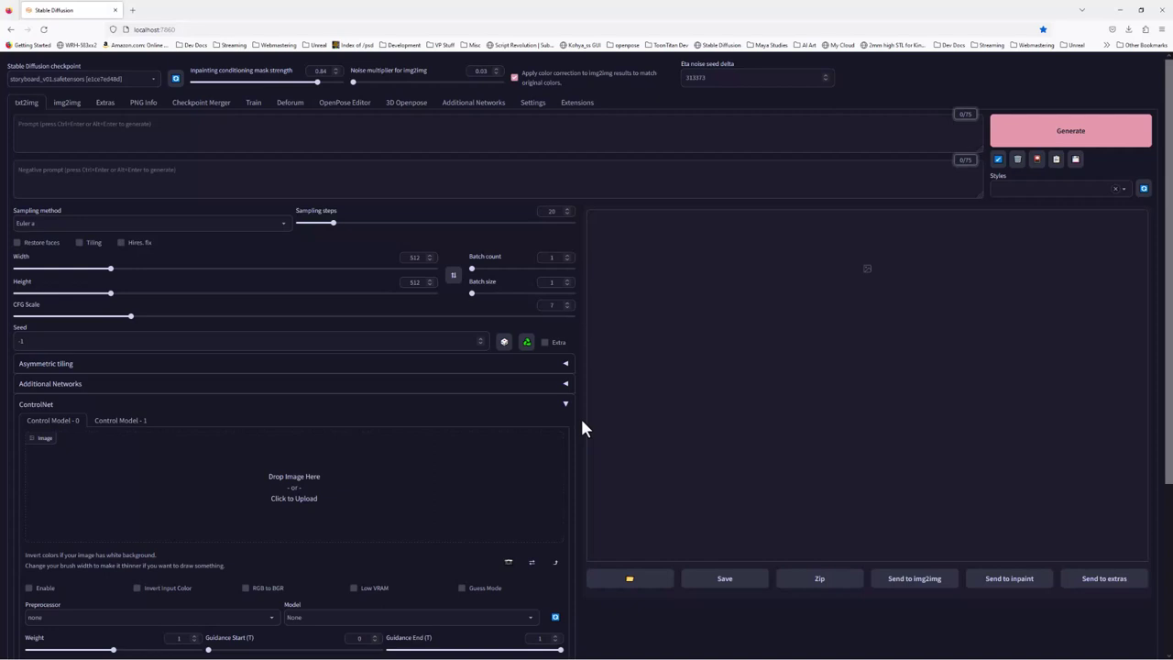
# Generate from 'a scen shot of a boxer defending against a punch' using the storyboard_v01 checkpoint
pyautogui.click(451, 137)
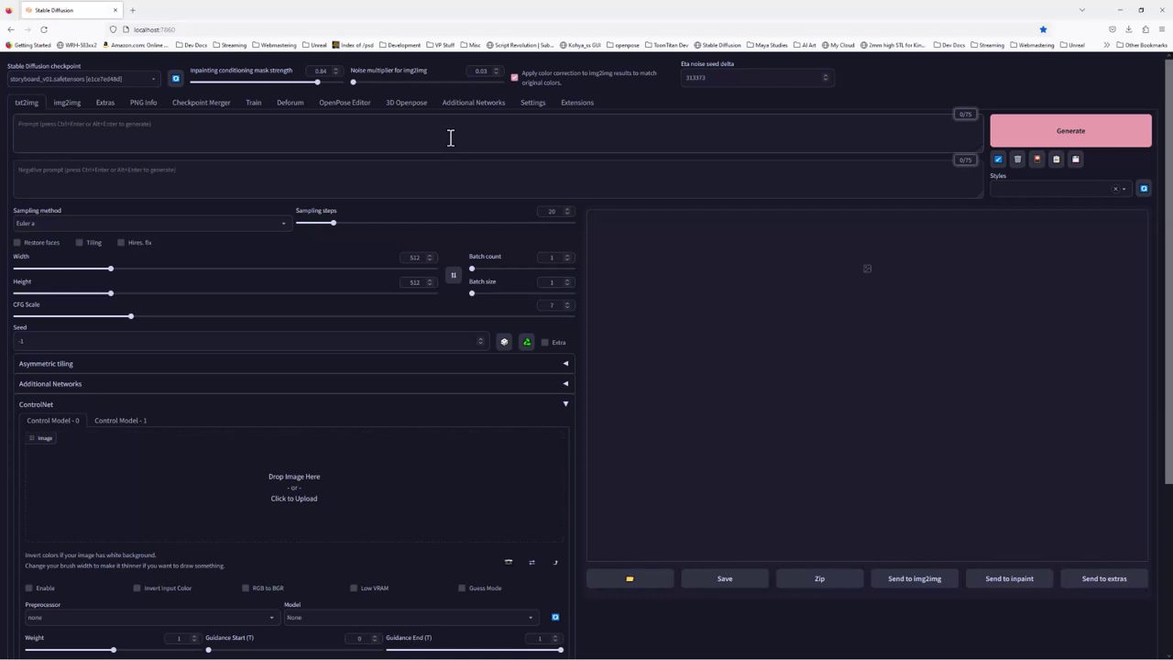
pyautogui.write('a scen')
pyautogui.write(' s')
pyautogui.write('hot o')
pyautogui.write('f')
pyautogui.write(' a box')
pyautogui.write('er def')
pyautogui.write('ending')
pyautogui.write(' against')
pyautogui.write(' a punch')
pyautogui.click(152, 79)
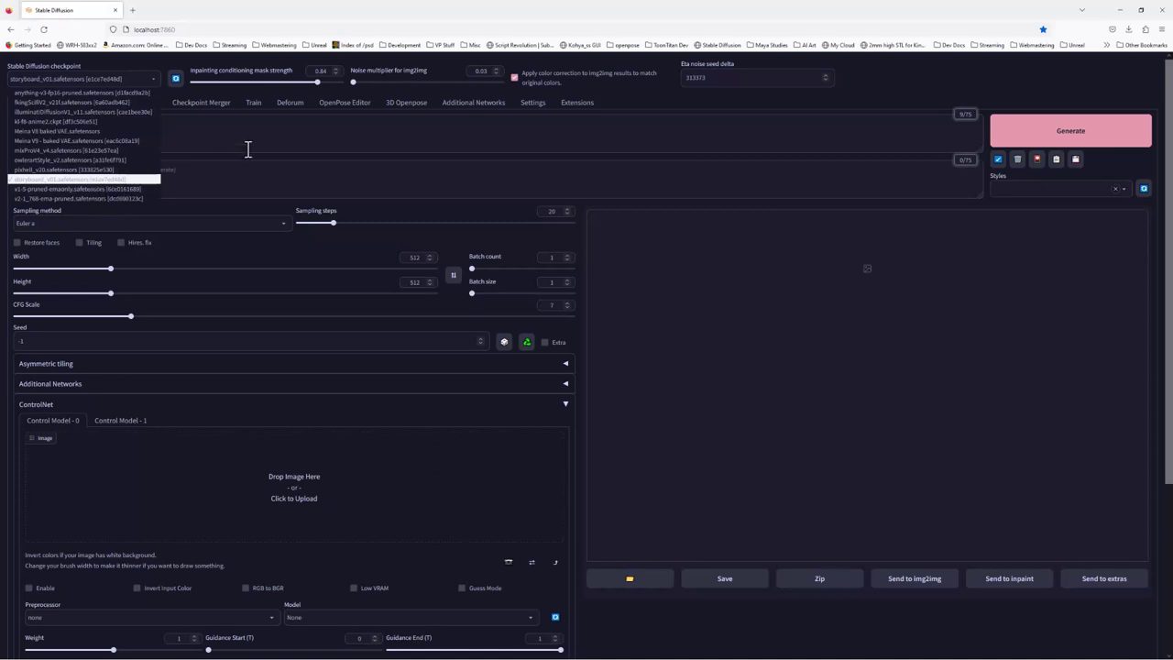
pyautogui.click(789, 94)
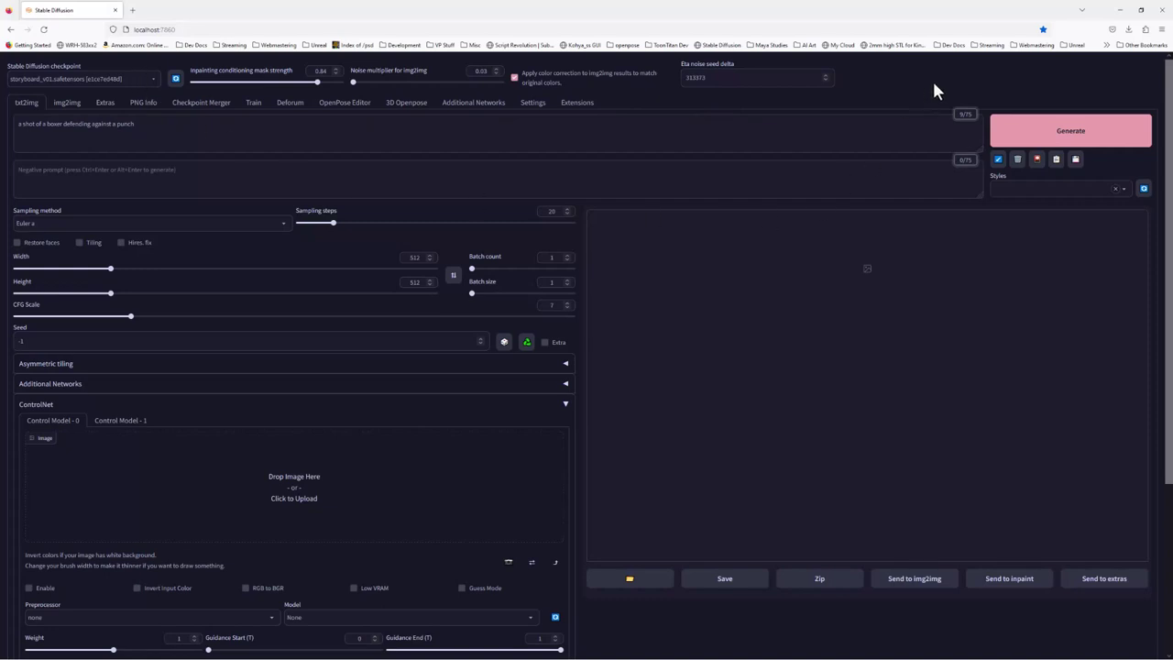
pyautogui.click(1031, 138)
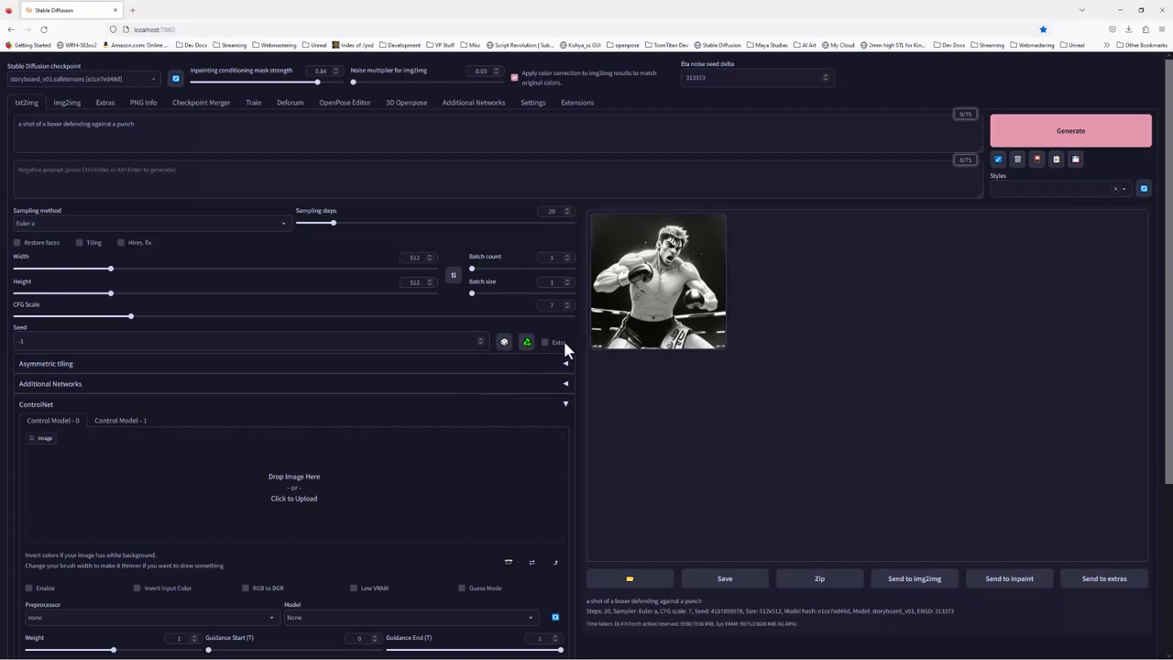
pyautogui.click(706, 303)
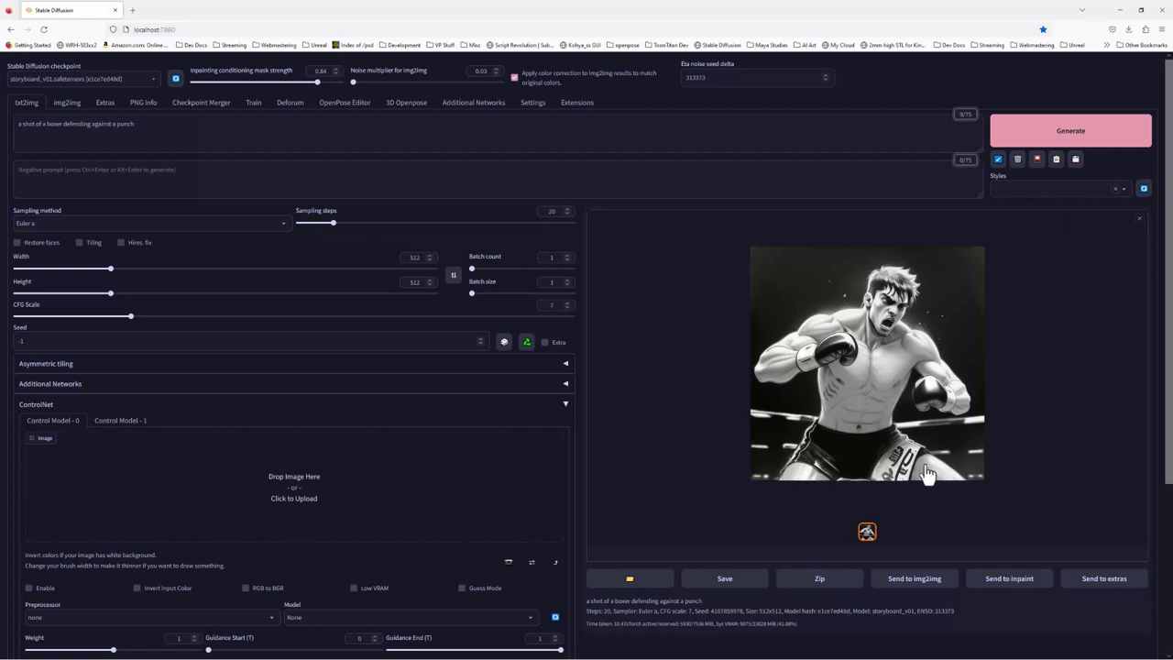
pyautogui.click(528, 351)
pyautogui.moveTo(58, 340); pyautogui.dragTo(2, 347)
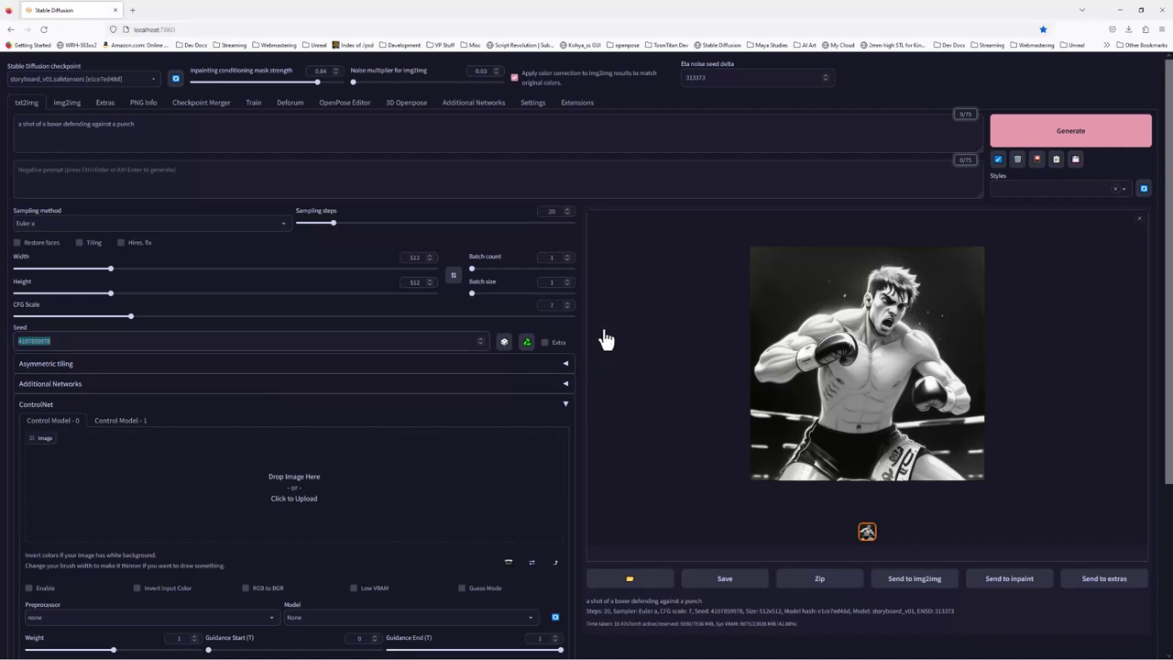
# Select the seed value, the prompt text and the 512 width value
pyautogui.click(627, 181)
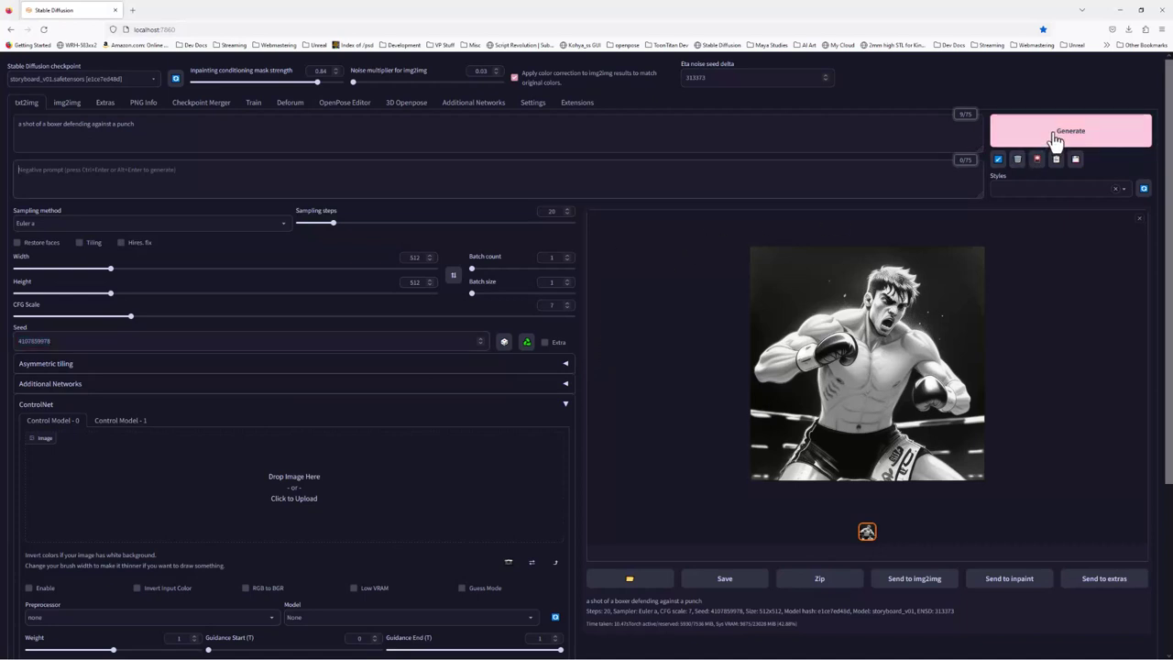
pyautogui.click(116, 345)
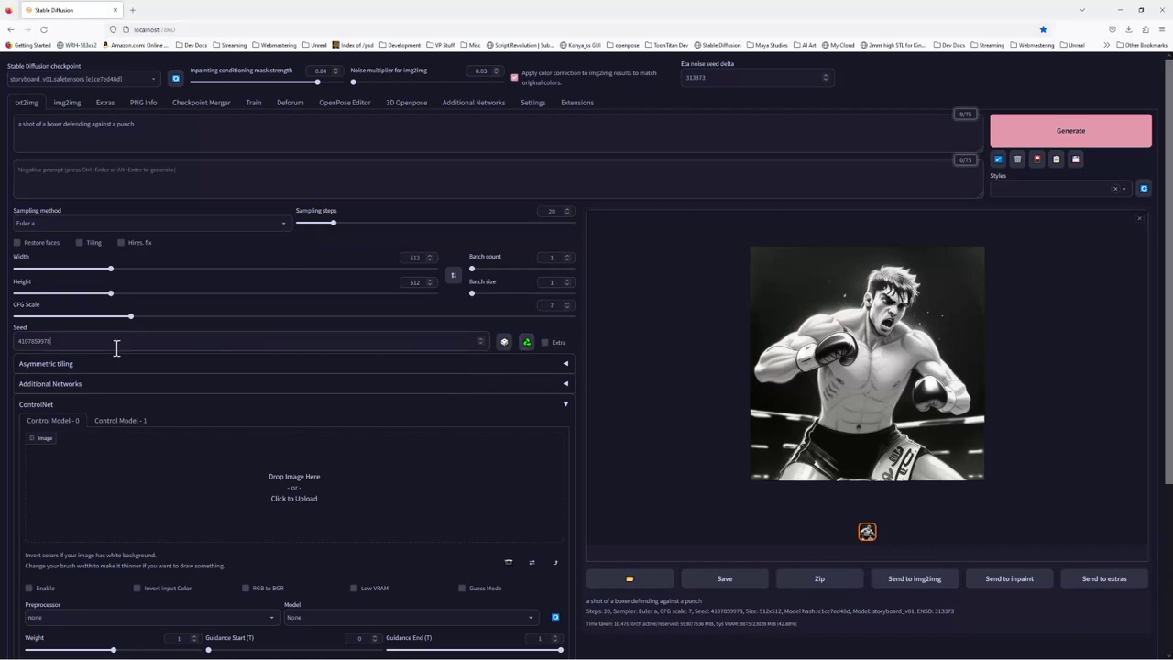
pyautogui.doubleClick(117, 346)
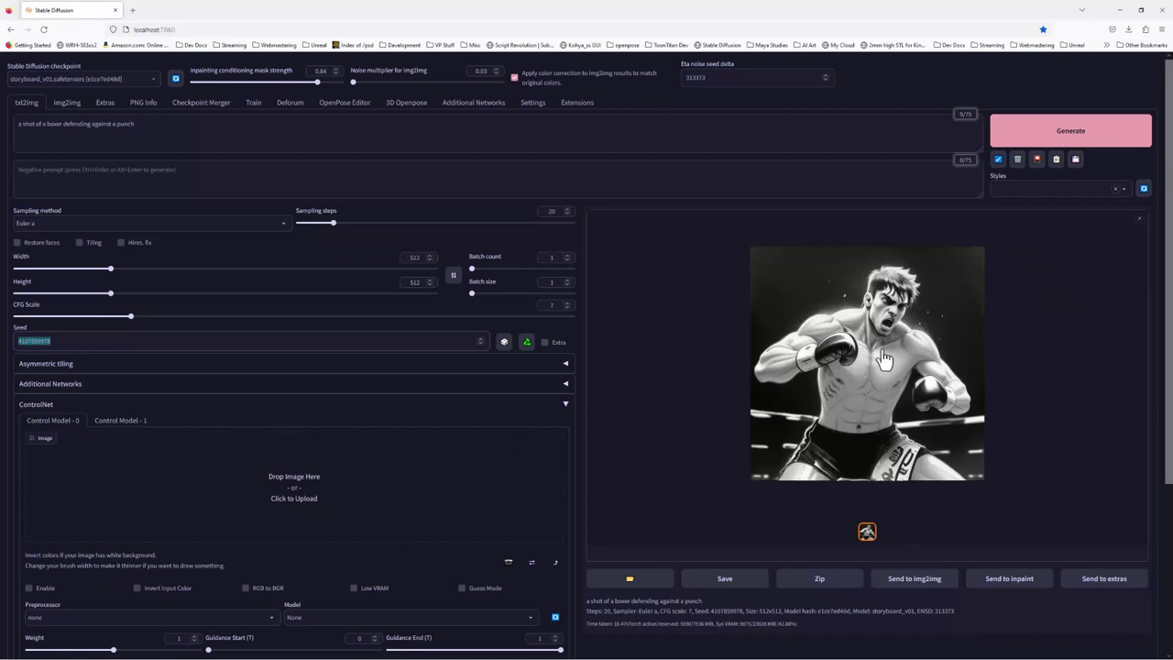
pyautogui.moveTo(25, 122)
pyautogui.mouseDown()
pyautogui.moveTo(157, 123)
pyautogui.moveTo(12, 123)
pyautogui.mouseUp()
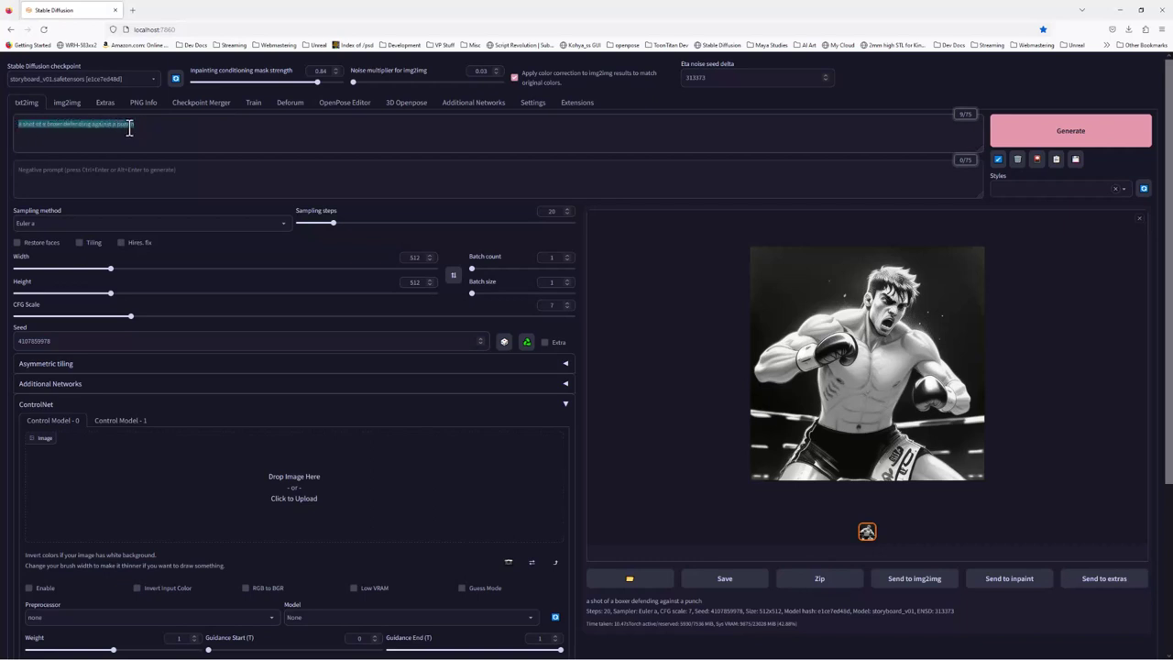
pyautogui.doubleClick(424, 258)
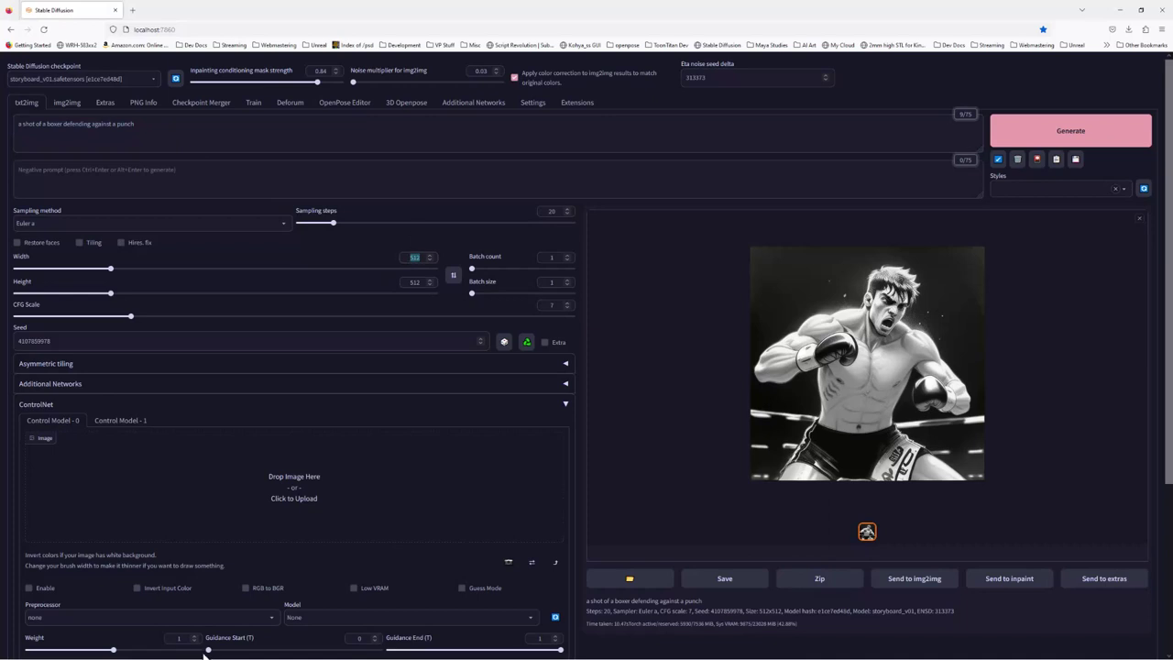
pyautogui.press('super')
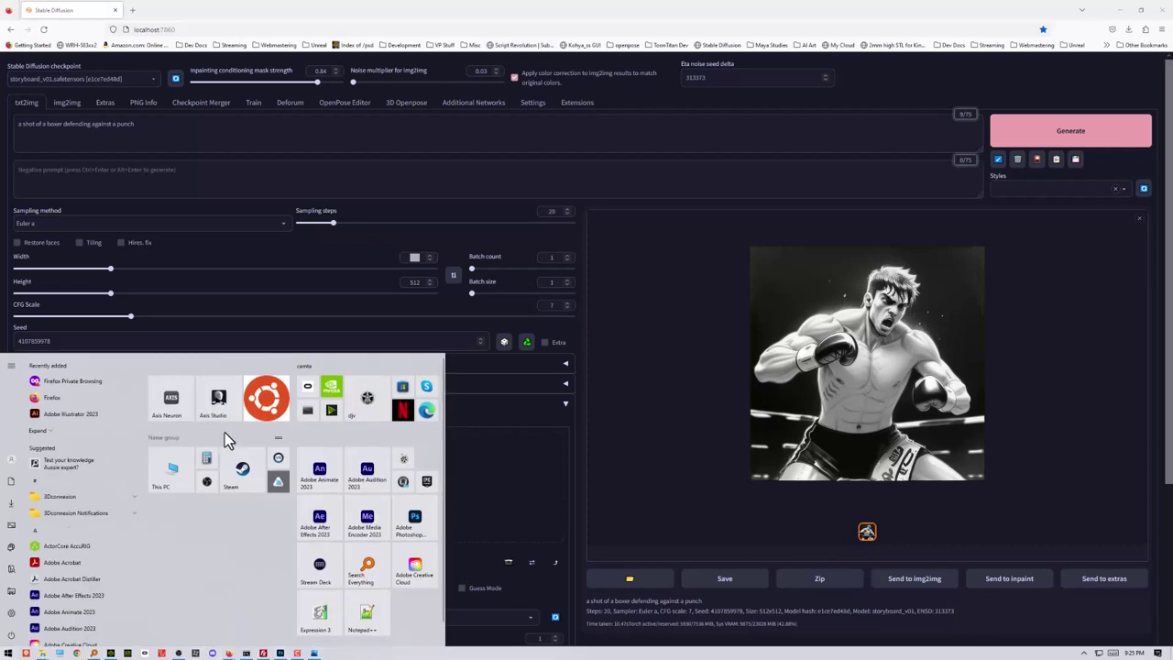
# Check iClone's 768×384 render size and close the stray Chrome window
pyautogui.click(111, 653)
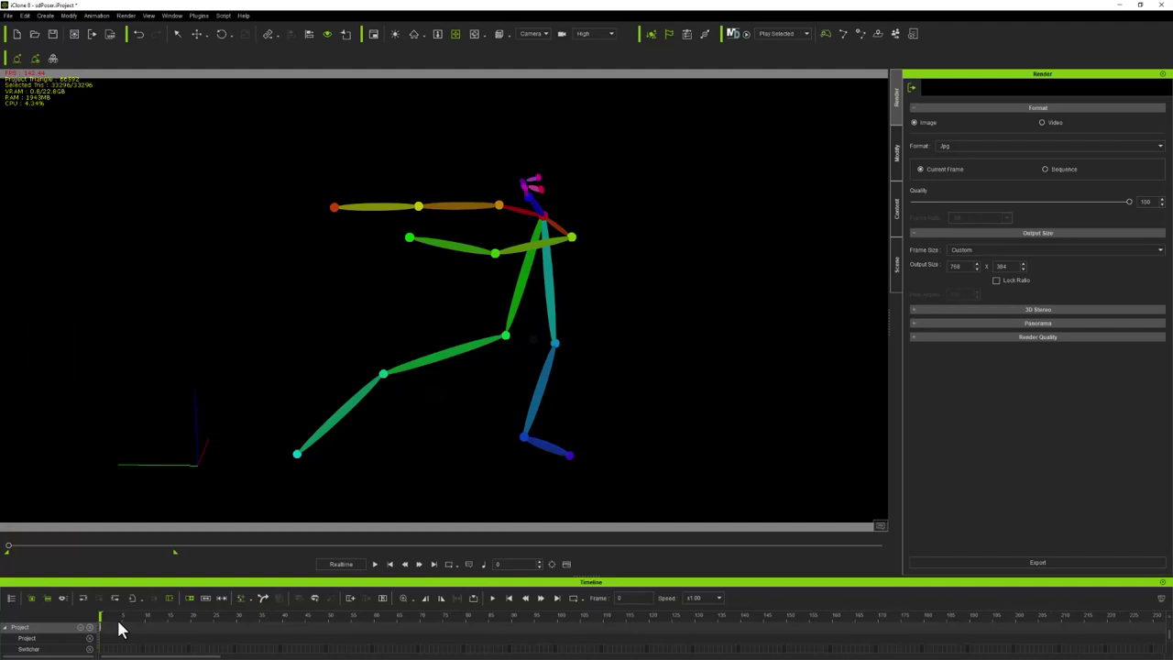
pyautogui.press('super')
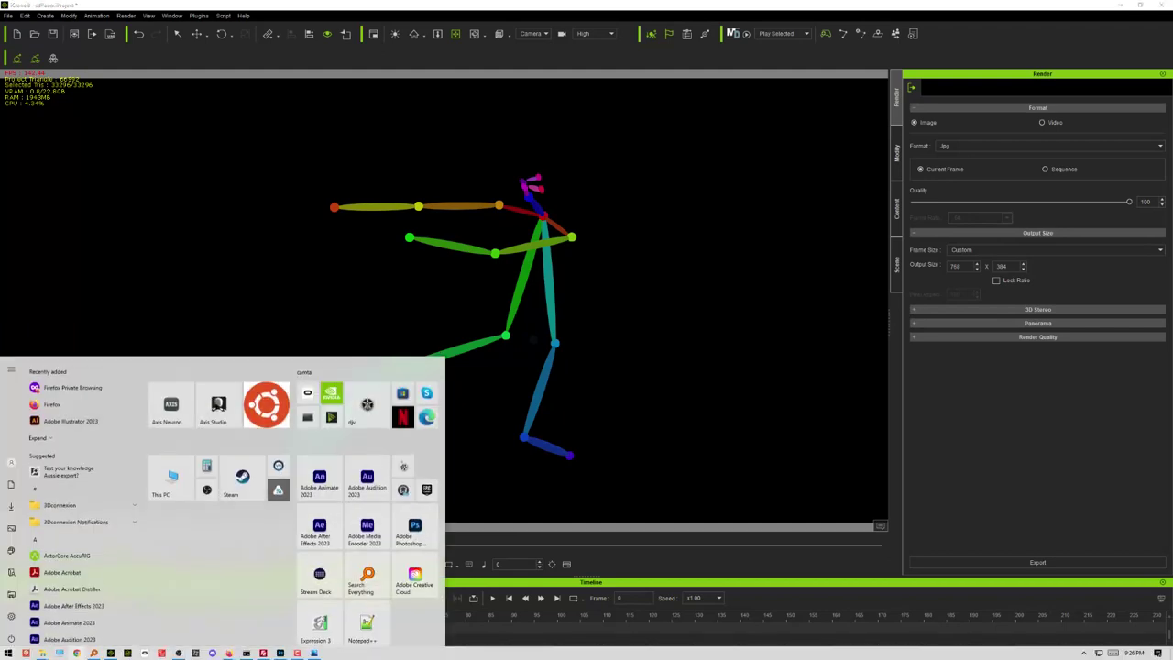
pyautogui.click(83, 655)
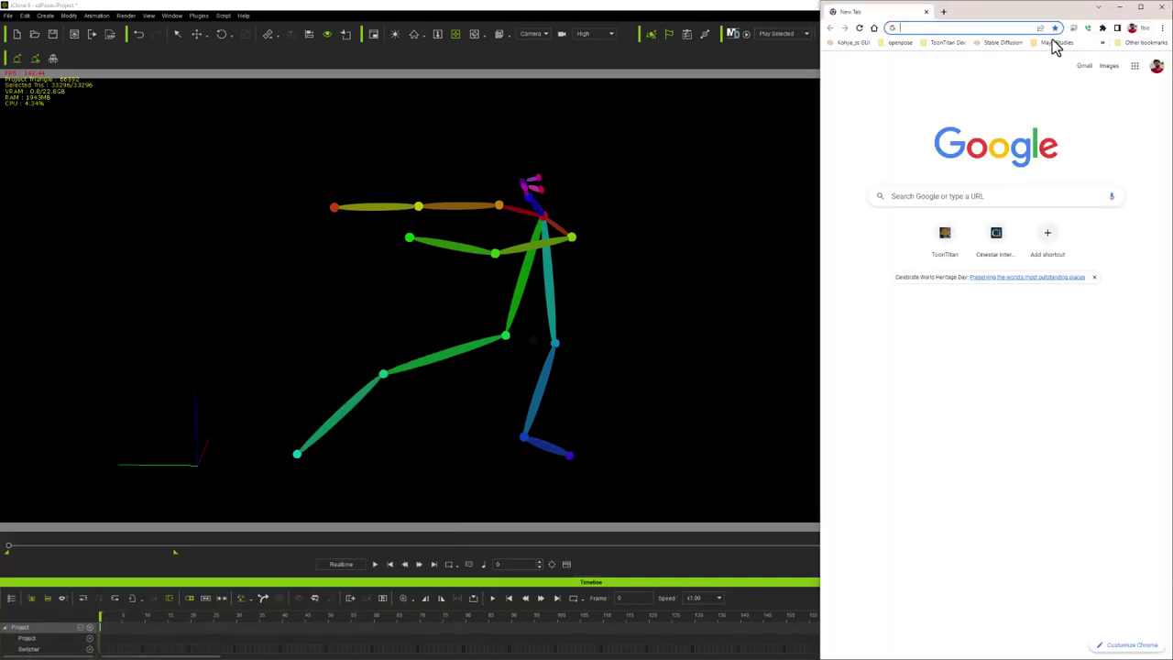
pyautogui.click(1159, 8)
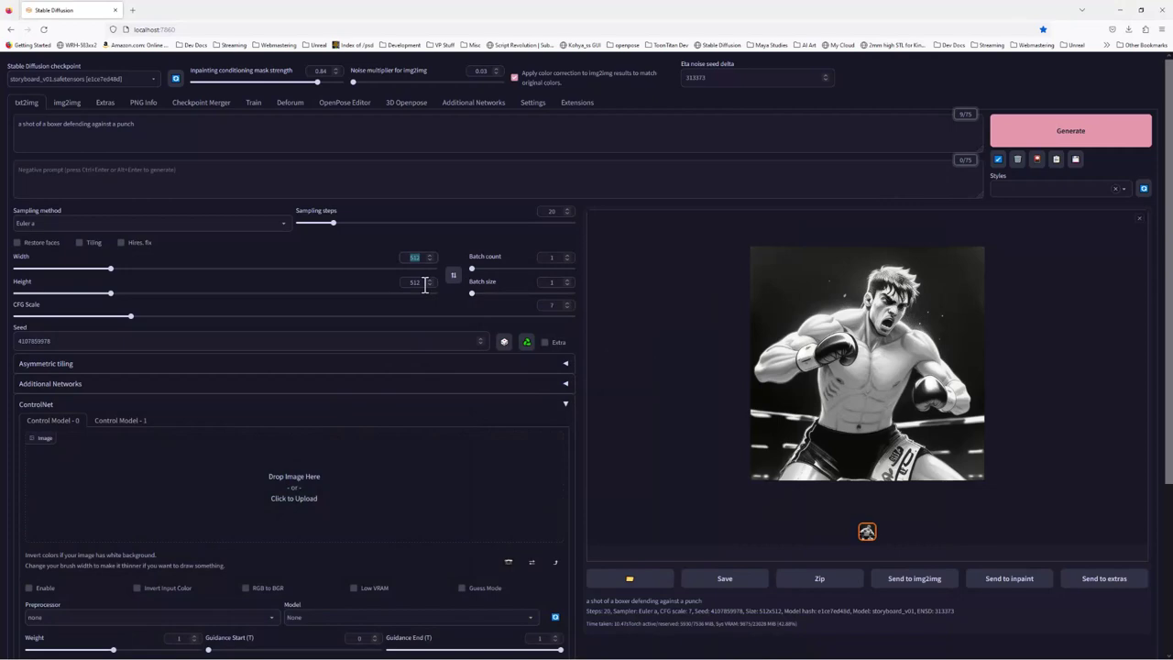
# Select the 512 Height value, close another stray Chrome window, and return to the WebUI
pyautogui.doubleClick(417, 281)
pyautogui.press('super')
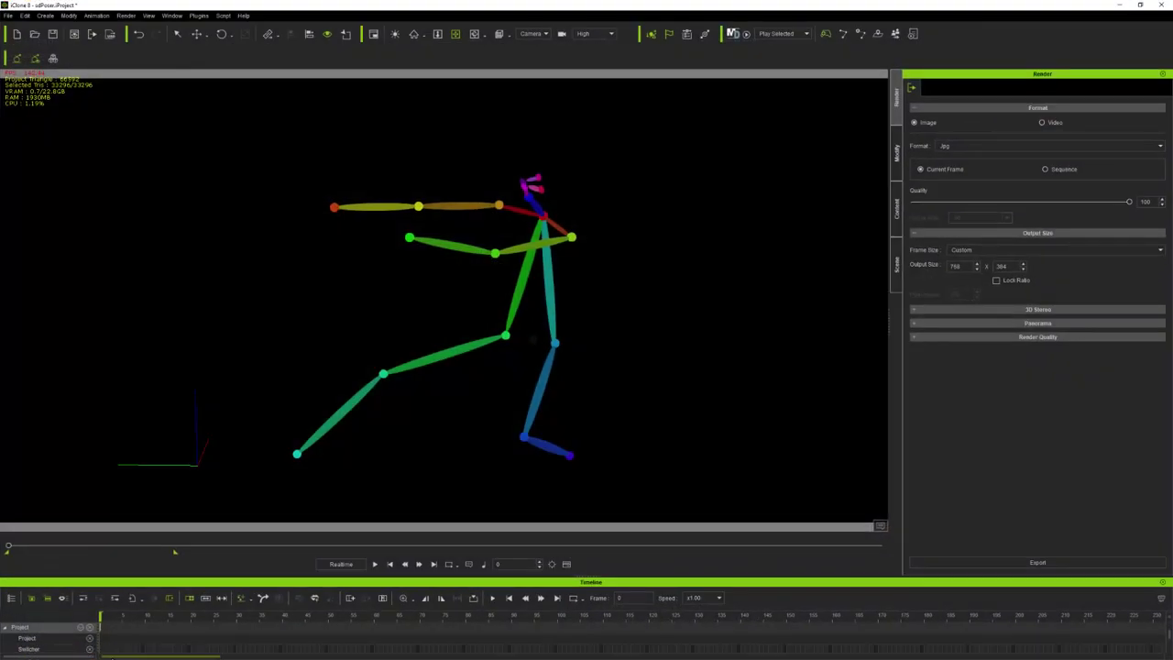
pyautogui.press('super')
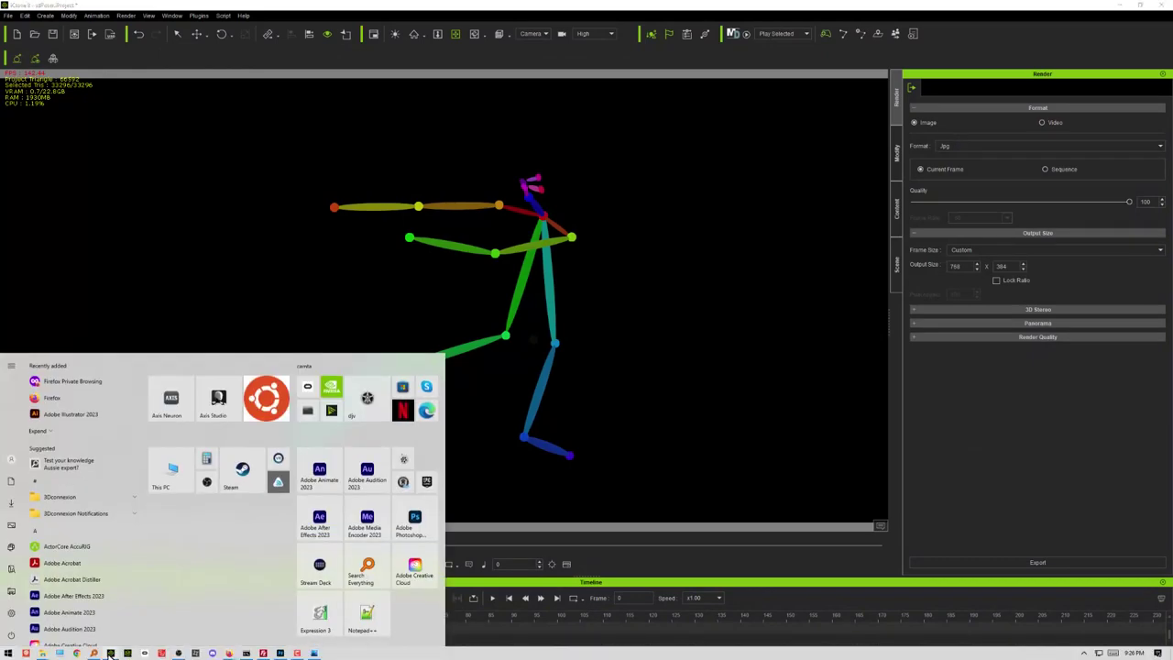
pyautogui.click(110, 653)
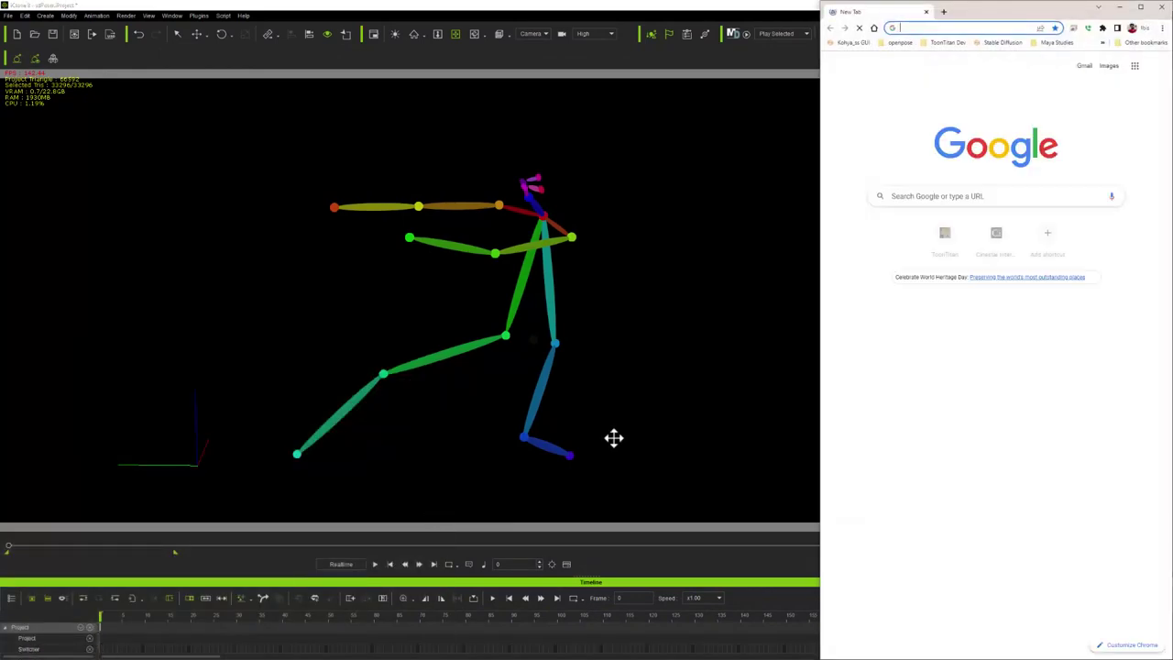
pyautogui.click(1165, 8)
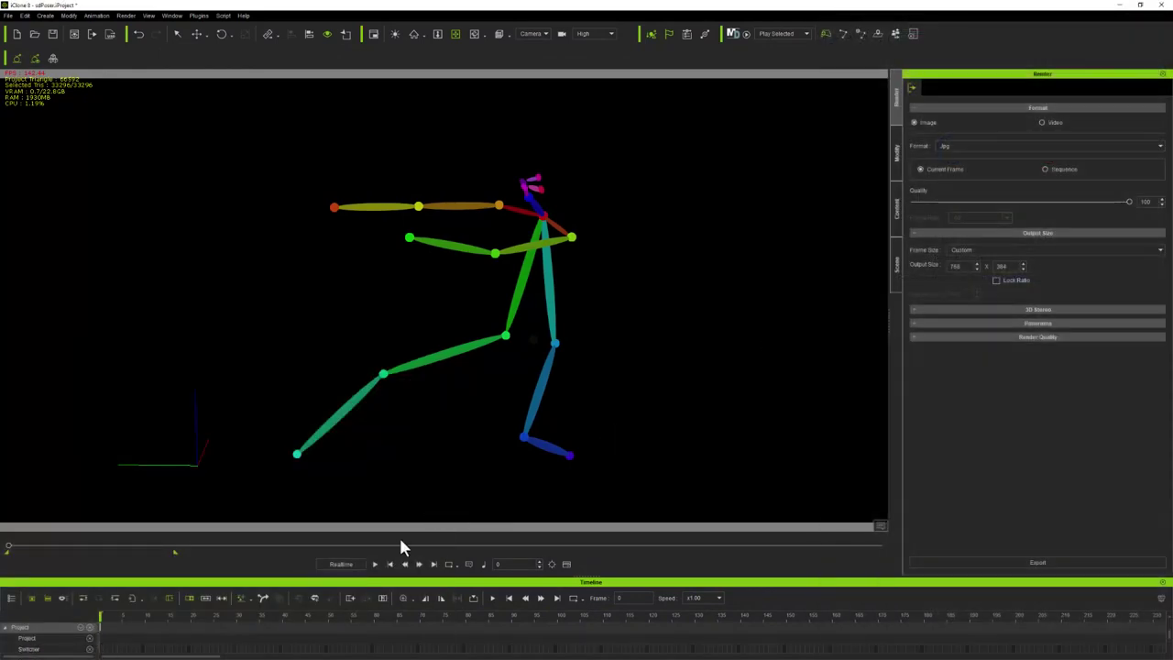
pyautogui.press('super')
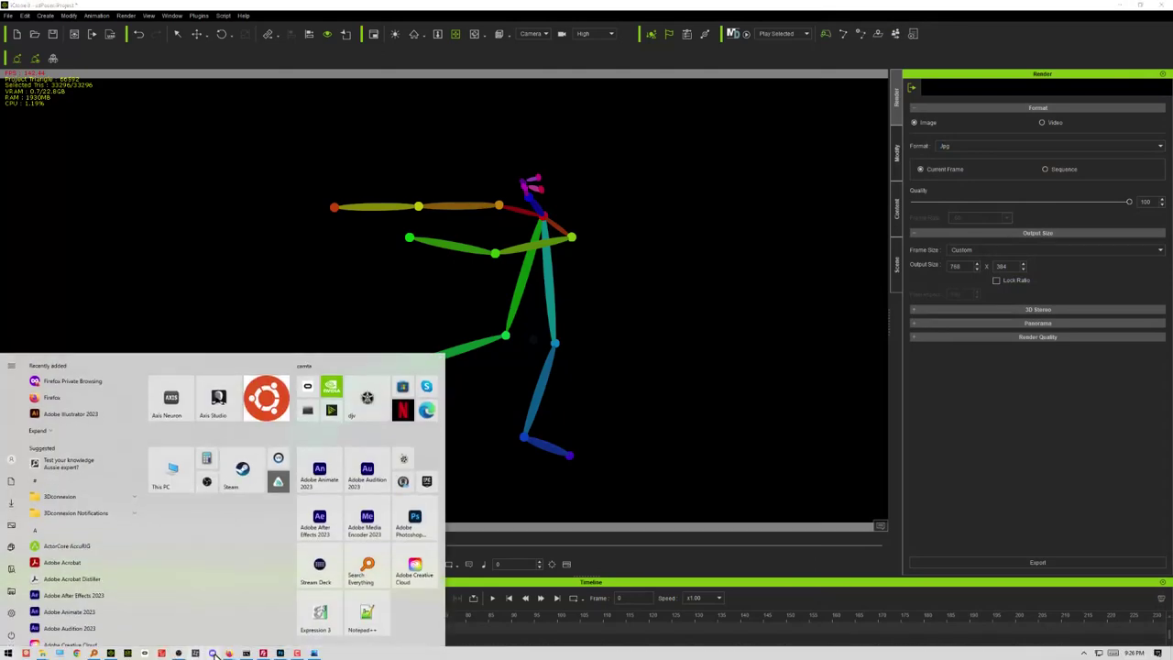
pyautogui.moveTo(234, 653)
pyautogui.click(275, 612)
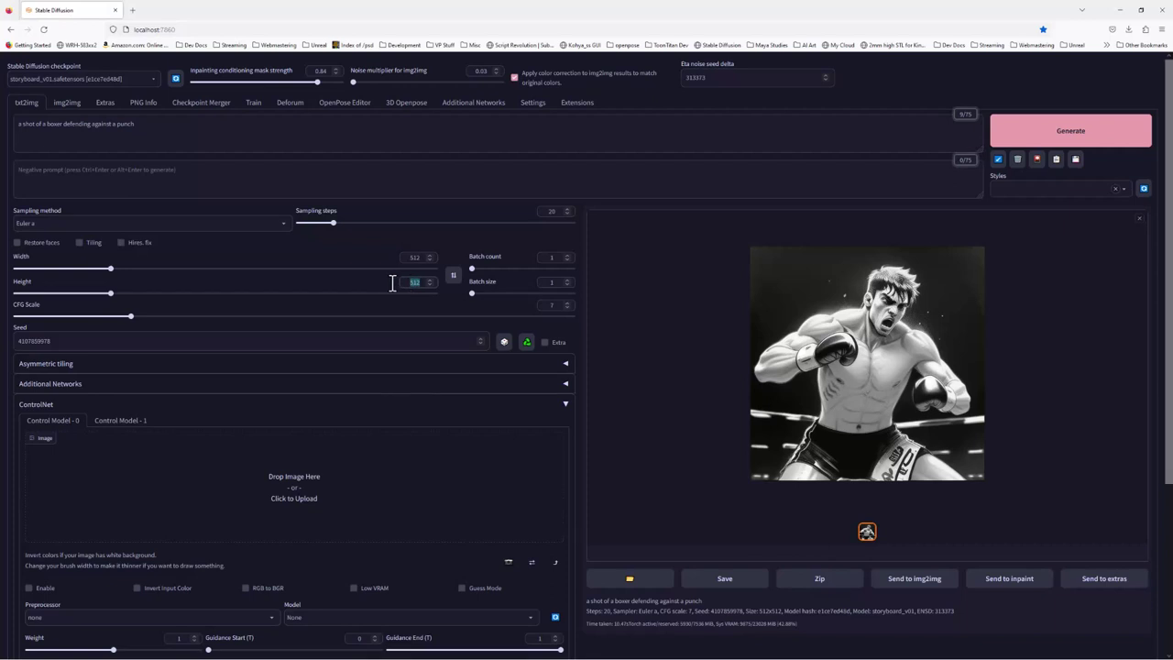
# Set Height to 384 and Width to 768, then regenerate the boxer image
pyautogui.write('384')
pyautogui.moveTo(418, 257); pyautogui.dragTo(393, 256)
pyautogui.write('768')
pyautogui.click(1039, 143)
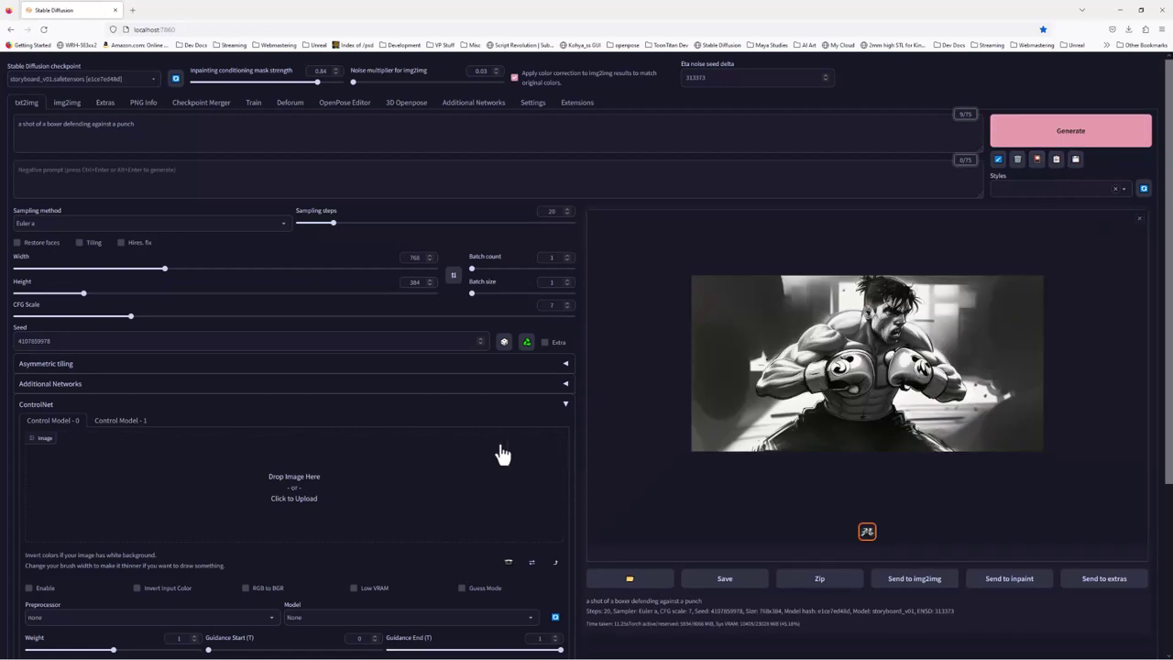
# Load POSES\tutorial\player1.jpg into the first ControlNet unit
pyautogui.click(331, 495)
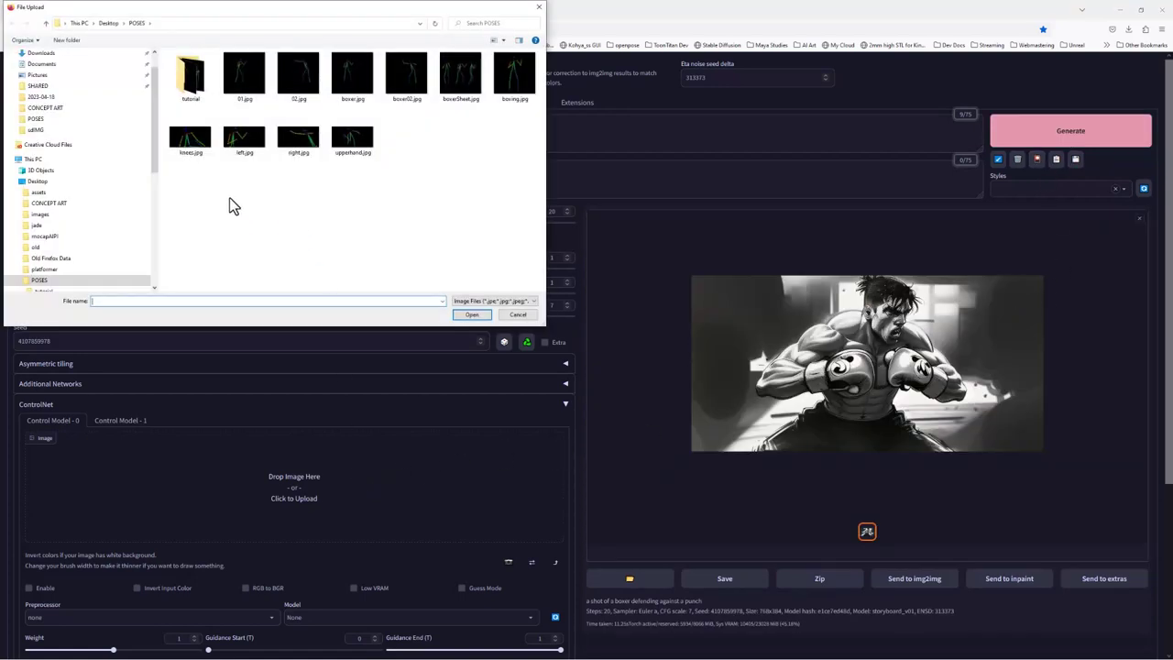
pyautogui.doubleClick(192, 75)
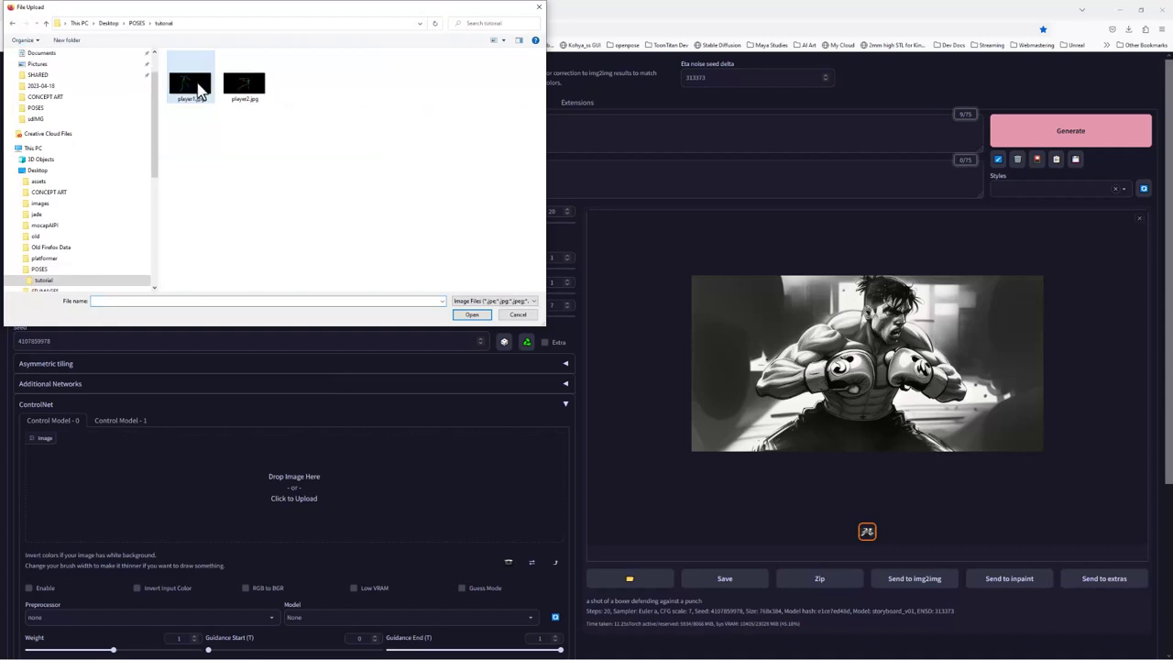
pyautogui.click(195, 83)
pyautogui.click(471, 314)
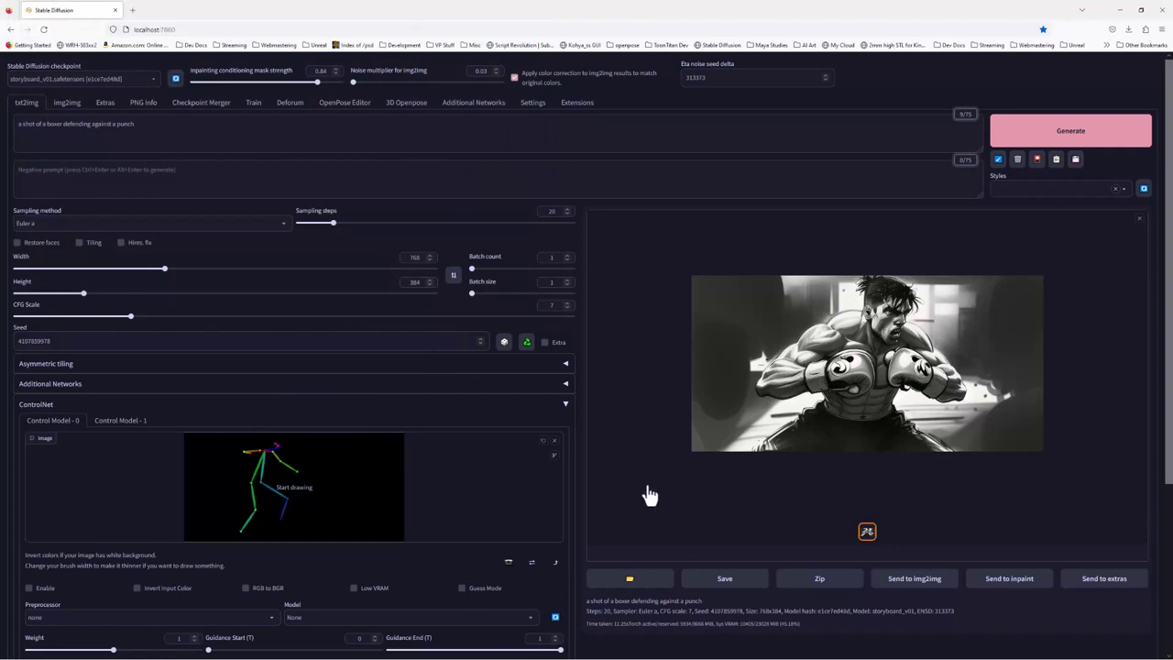
# Enable ControlNet and select the control_sd15_openpose model
pyautogui.scroll(-1, 283, 589)
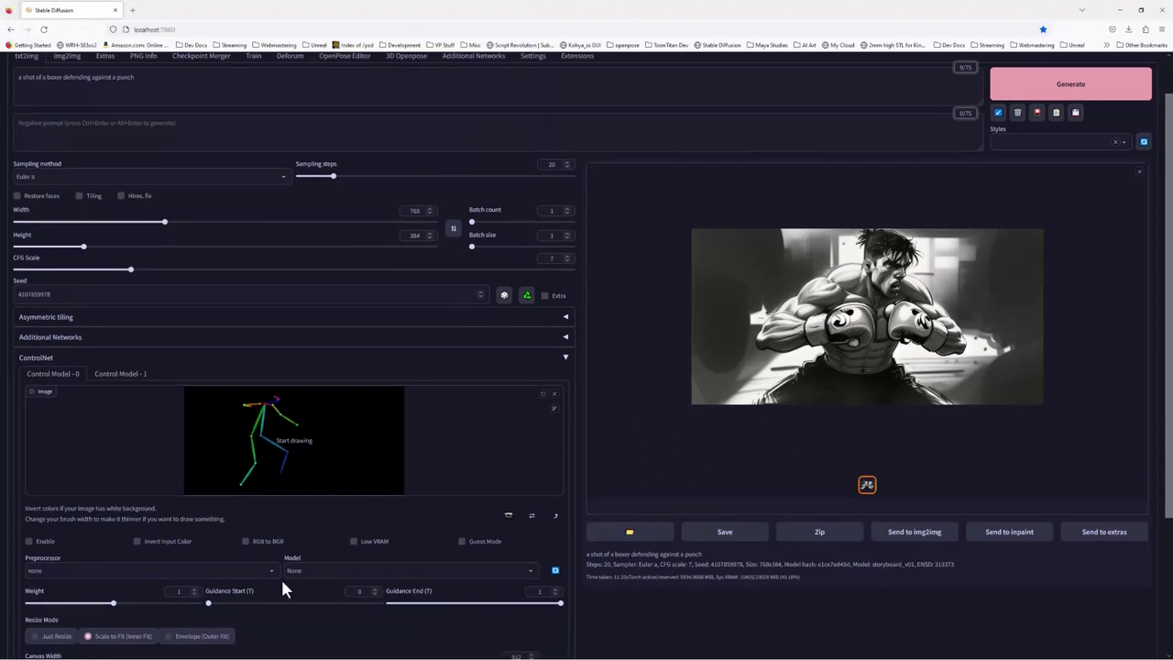
pyautogui.click(46, 543)
pyautogui.click(531, 571)
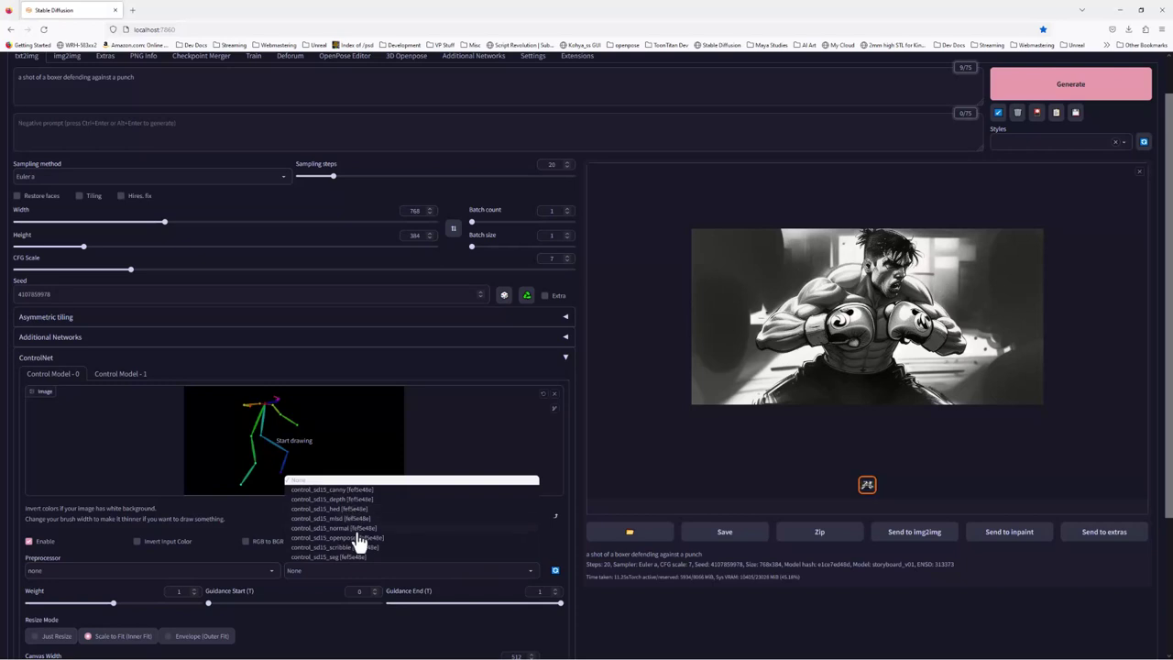
pyautogui.click(354, 539)
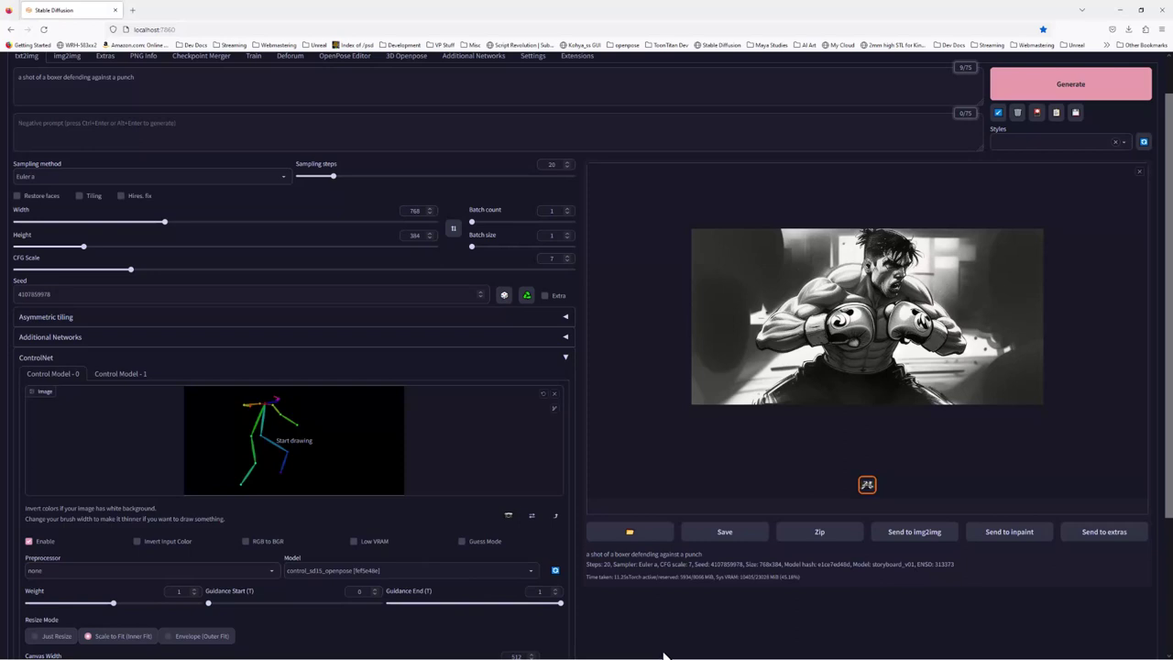
# Generate boxer images twice, guided by the player1 openpose skeleton
pyautogui.click(1045, 92)
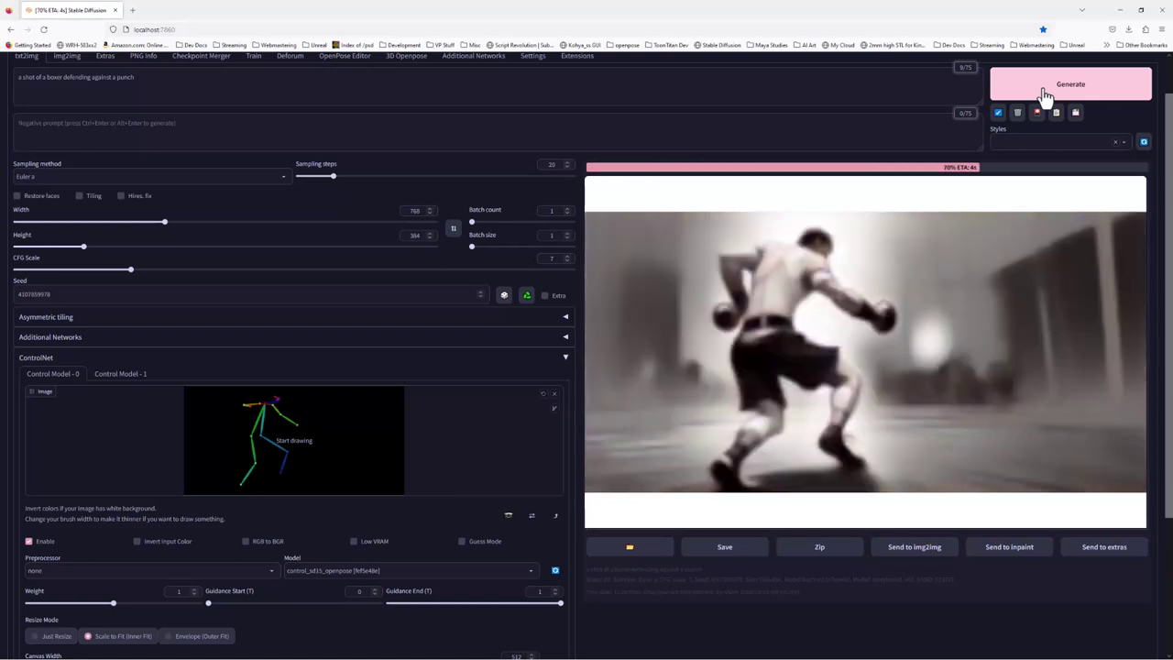
pyautogui.click(1045, 91)
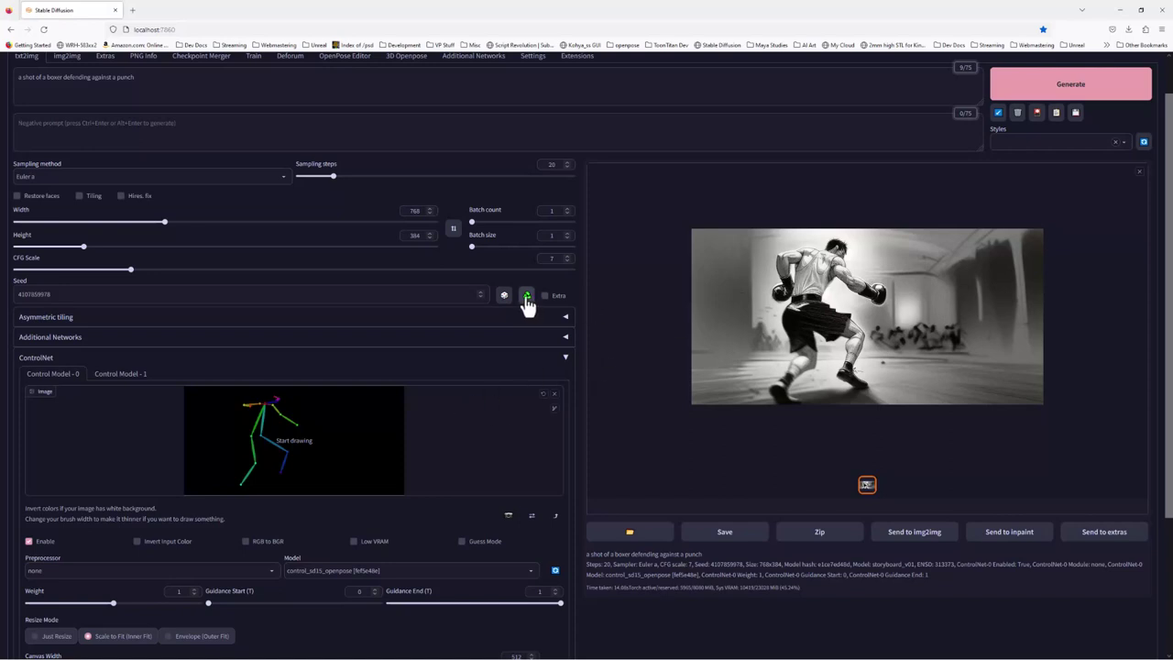
pyautogui.click(1056, 85)
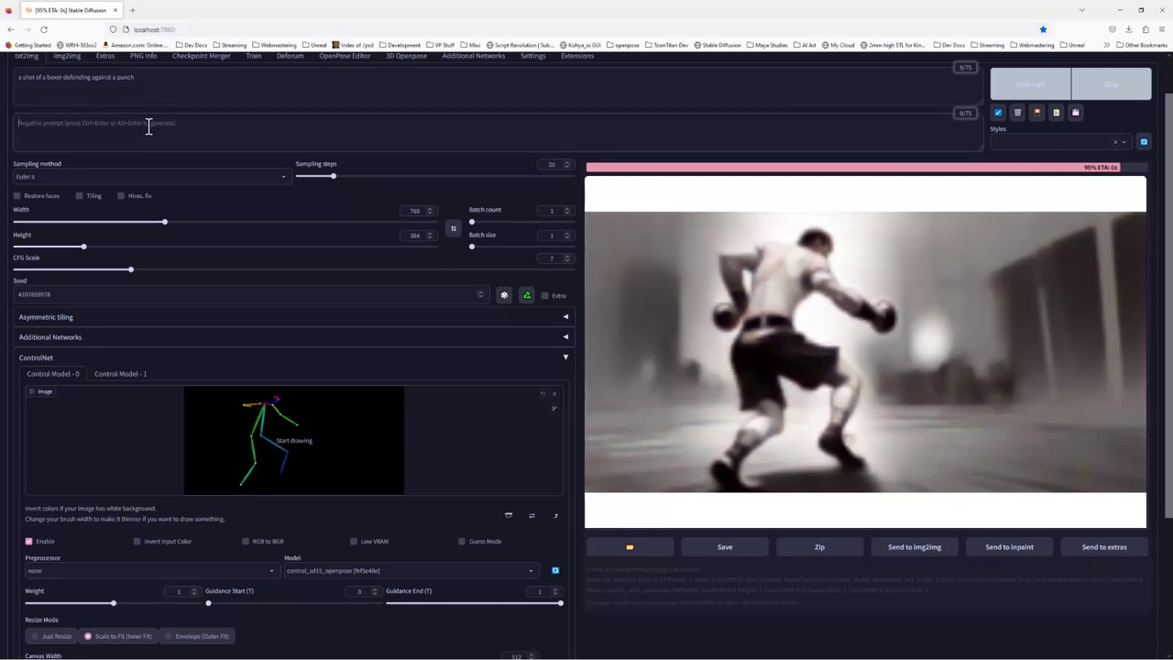
# Add 'back' to the negative prompt, append 'facing the camera' to the prompt, and generate
pyautogui.write('back')
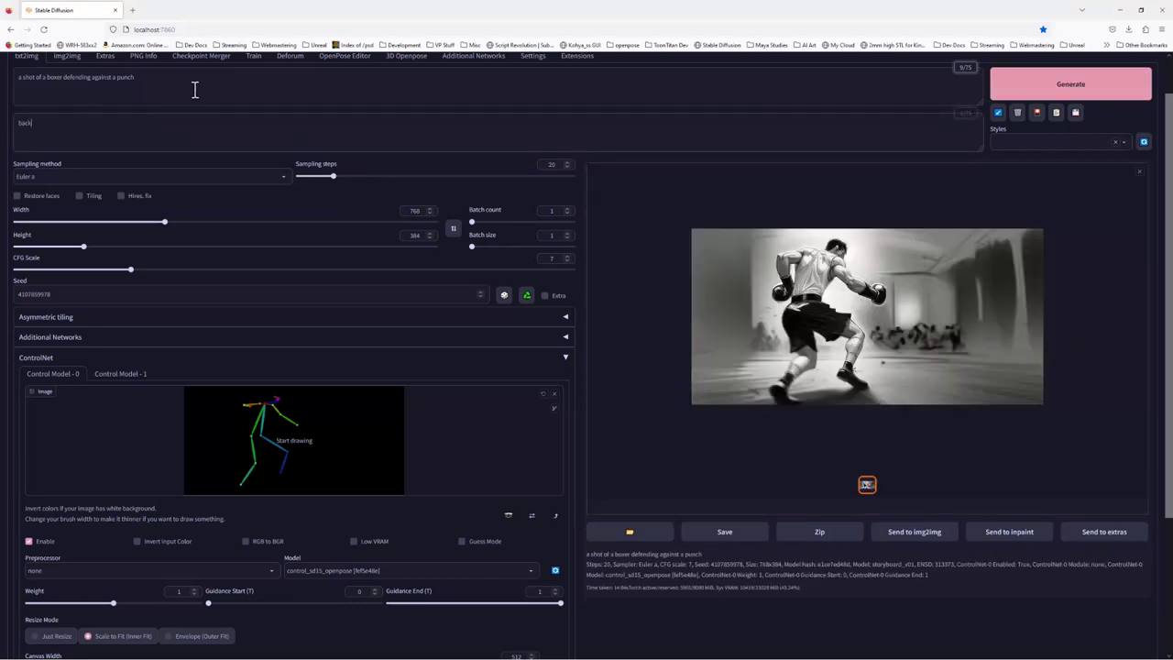
pyautogui.tripleClick(195, 89)
pyautogui.click(180, 83)
pyautogui.write(', facin')
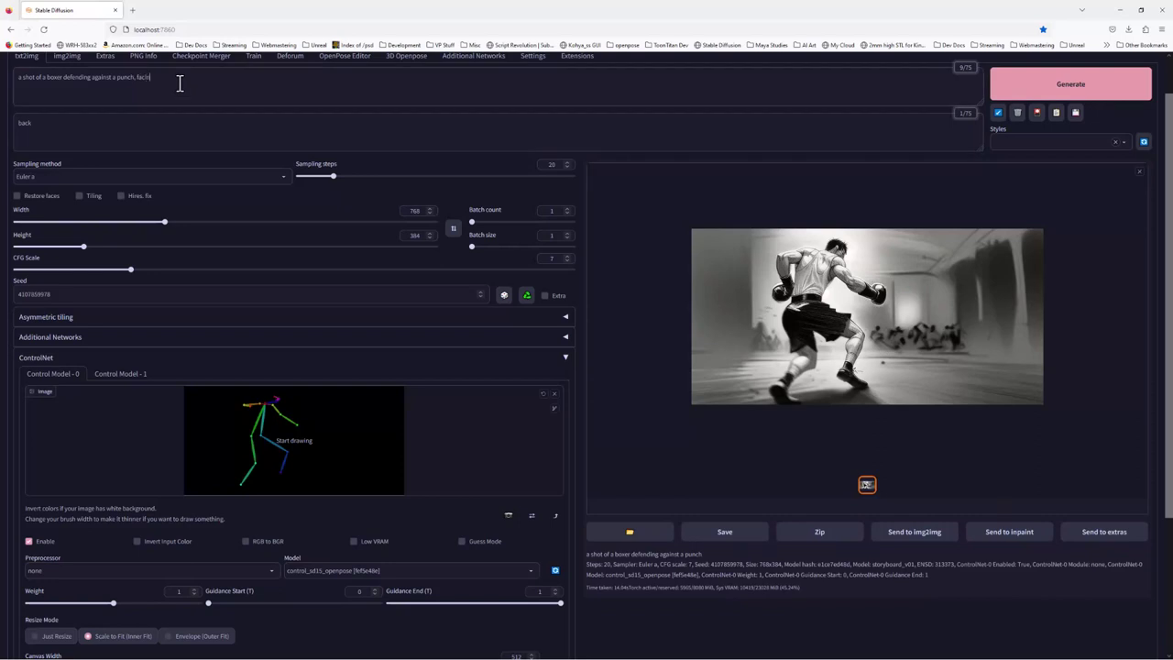
pyautogui.write('g the cha')
pyautogui.write('am')
pyautogui.write('era')
pyautogui.click(1064, 92)
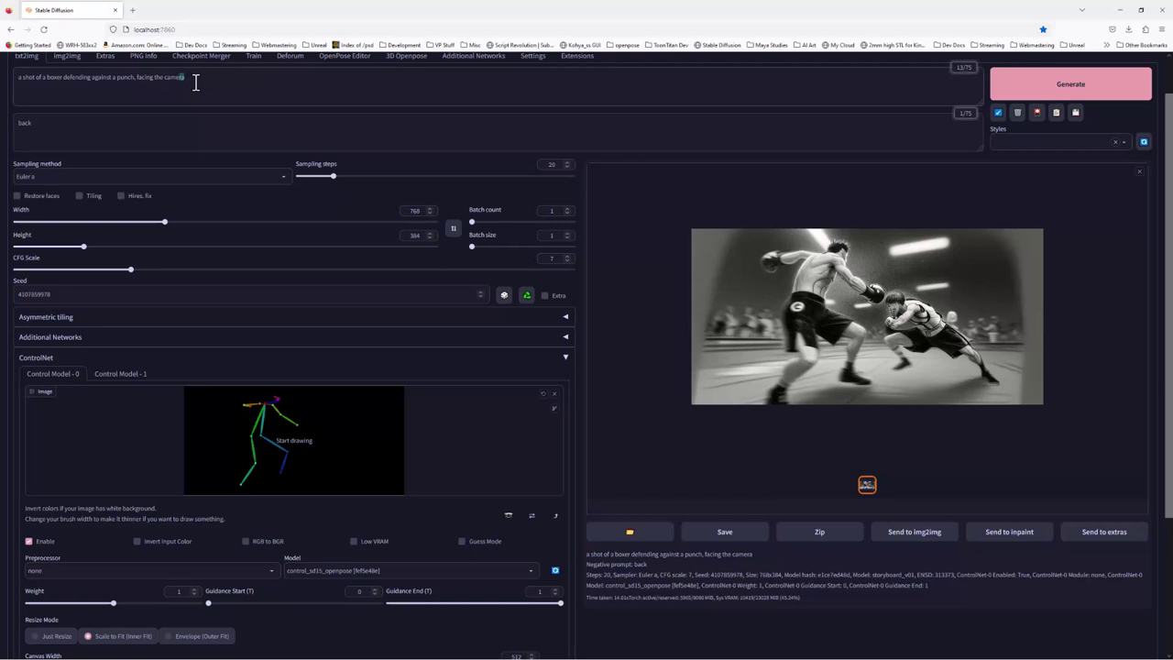
# Weight 'facing the camera' to 1.5, add 'multiple characters' to the negative prompt, and regenerate
pyautogui.doubleClick(195, 83)
pyautogui.hotkey('ctrl', 'shift', 'Left')
pyautogui.hotkey('shift', 'Left')
pyautogui.hotkey('shift', 'Left')
pyautogui.hotkey('shift', 'Left')
pyautogui.hotkey('shift', 'Left')
pyautogui.hotkey('shift', 'Left')
pyautogui.hotkey('shift', 'Left')
pyautogui.hotkey('shift', 'Left')
pyautogui.hotkey('ctrl', 'Up')
pyautogui.hotkey('ctrl', 'Up')
pyautogui.click(43, 131)
pyautogui.write(', muttiple character')
pyautogui.click(1056, 83)
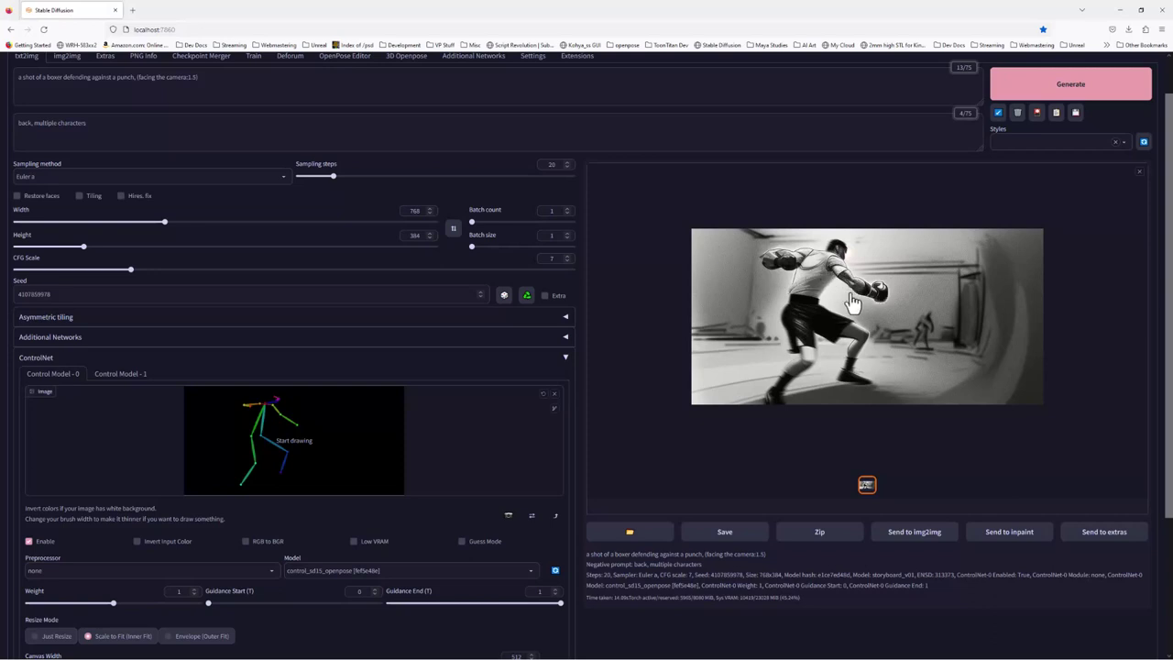
# Set Seed to random (-1), raise CFG Scale to 10, and generate a new boxer image
pyautogui.click(504, 295)
pyautogui.moveTo(131, 267); pyautogui.dragTo(168, 273)
pyautogui.moveTo(168, 272); pyautogui.dragTo(187, 272)
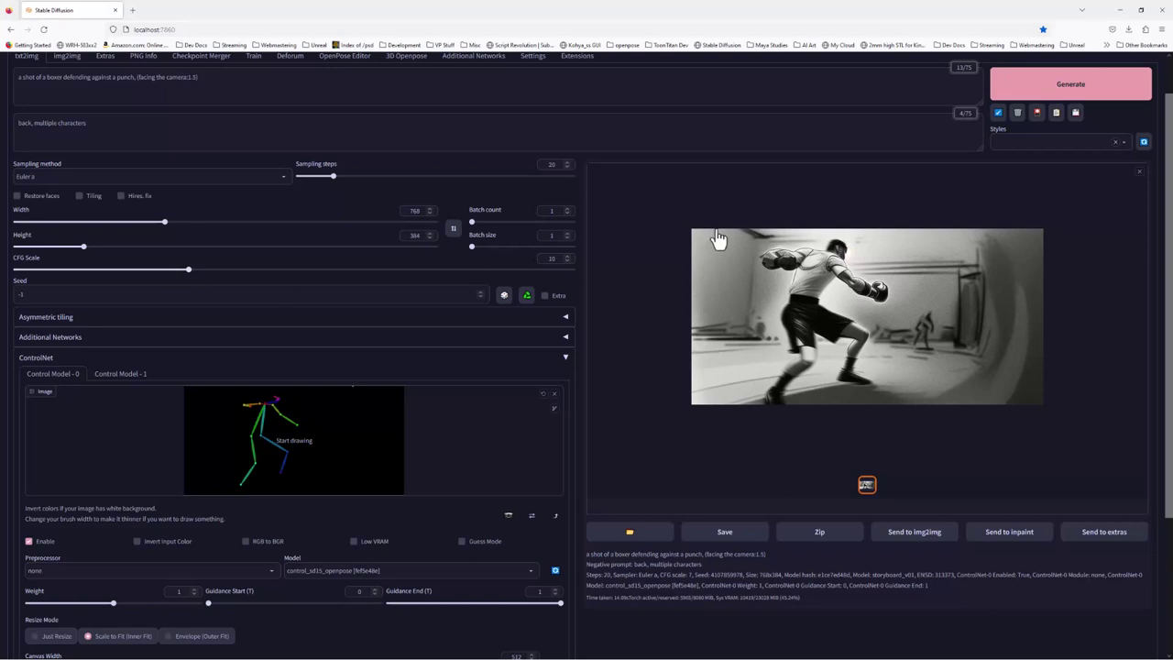
pyautogui.click(1127, 99)
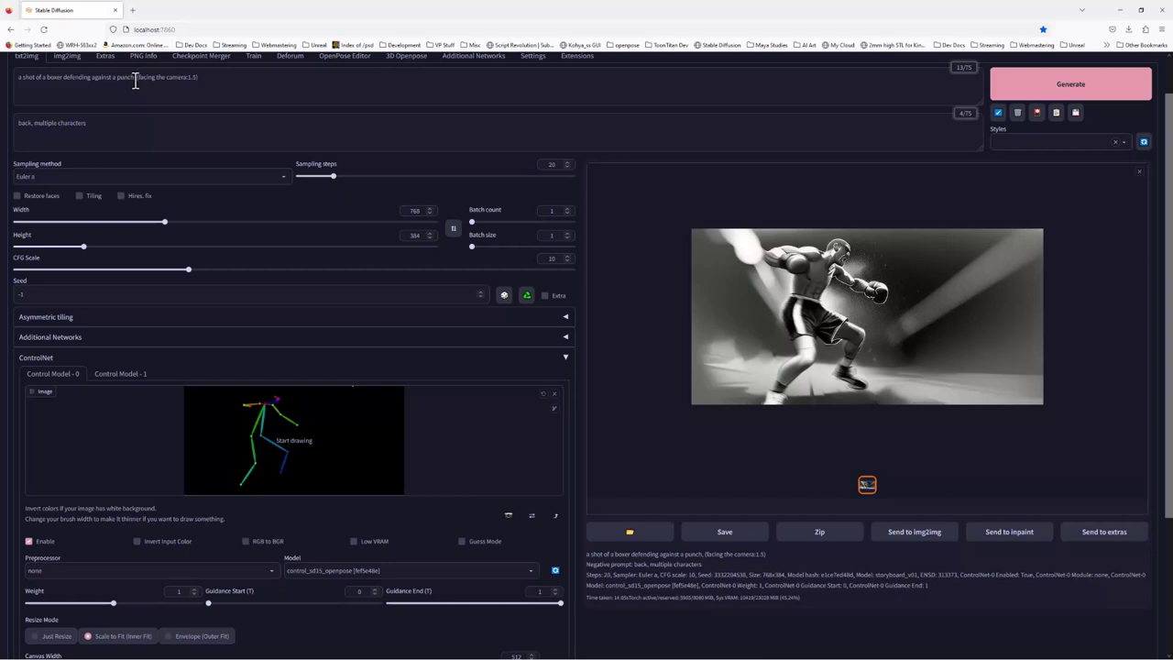
# Briefly weight 'against a punch' in the prompt, then remove the weight and parentheses again
pyautogui.moveTo(135, 78); pyautogui.dragTo(91, 78)
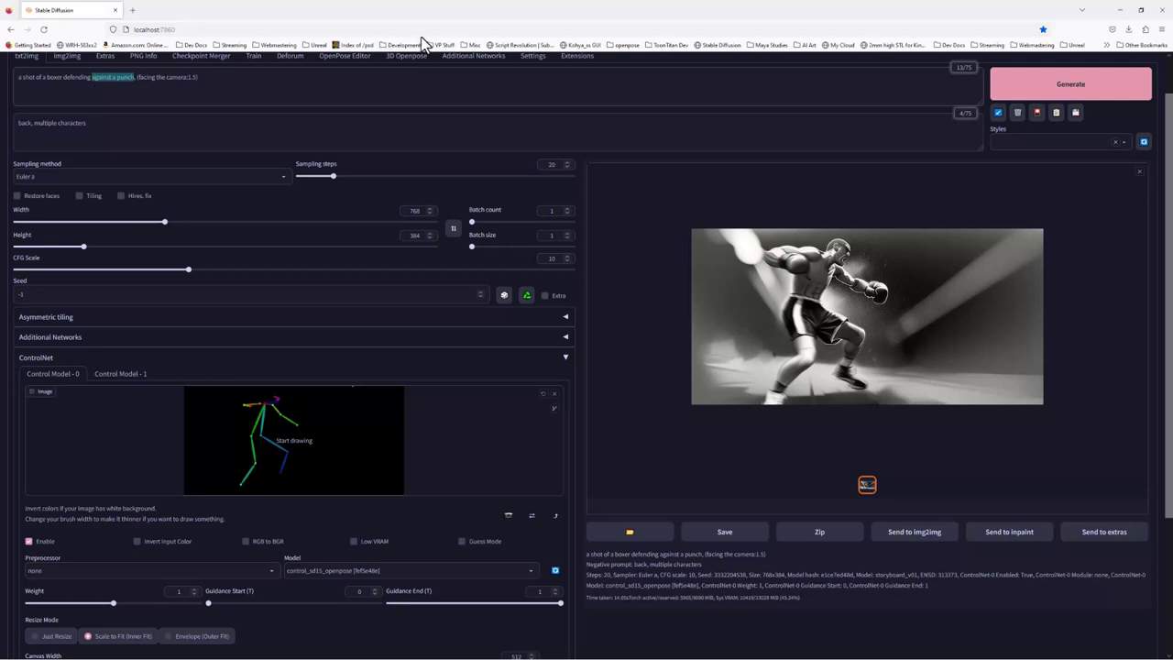
pyautogui.hotkey('ctrl', 'Up')
pyautogui.hotkey('ctrl', 'Up')
pyautogui.click(261, 81)
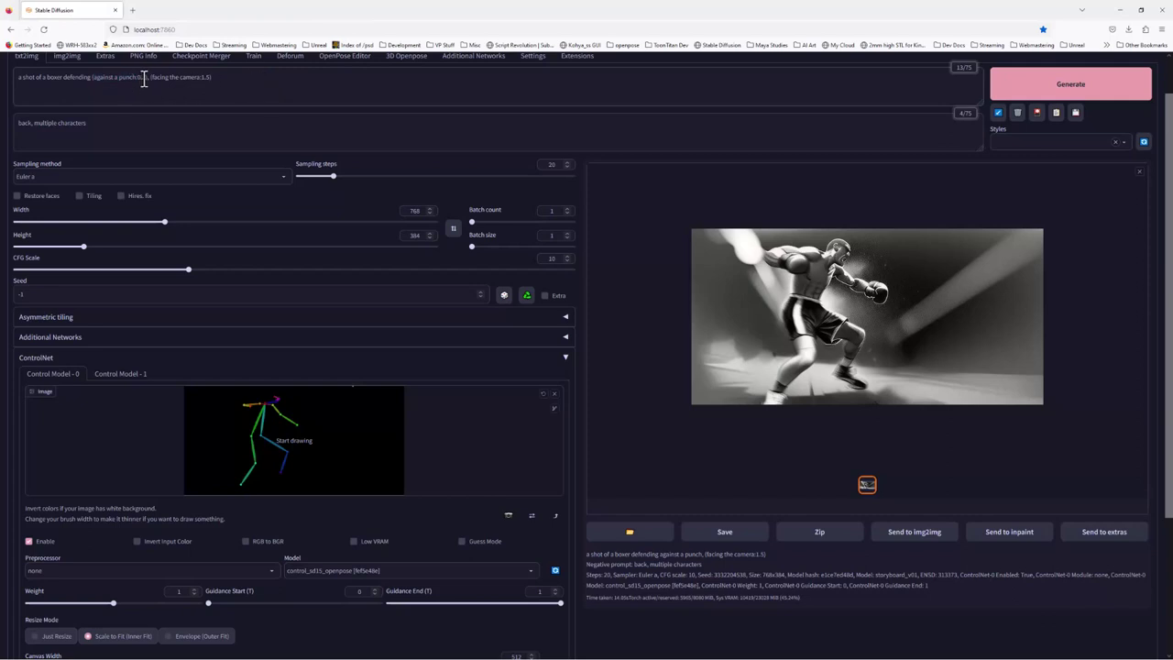
pyautogui.press('BackSpace')
pyautogui.press('BackSpace')
pyautogui.press('BackSpace')
pyautogui.press('BackSpace')
pyautogui.press('Delete')
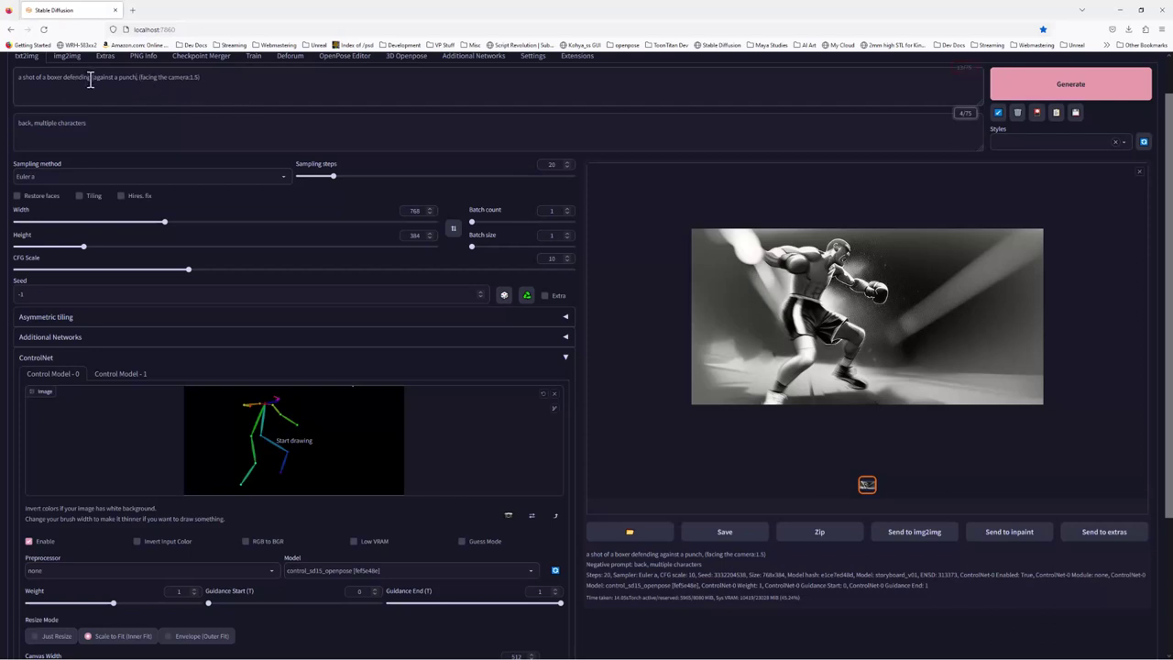
pyautogui.click(91, 79)
pyautogui.press('Delete')
pyautogui.click(285, 99)
pyautogui.click(528, 295)
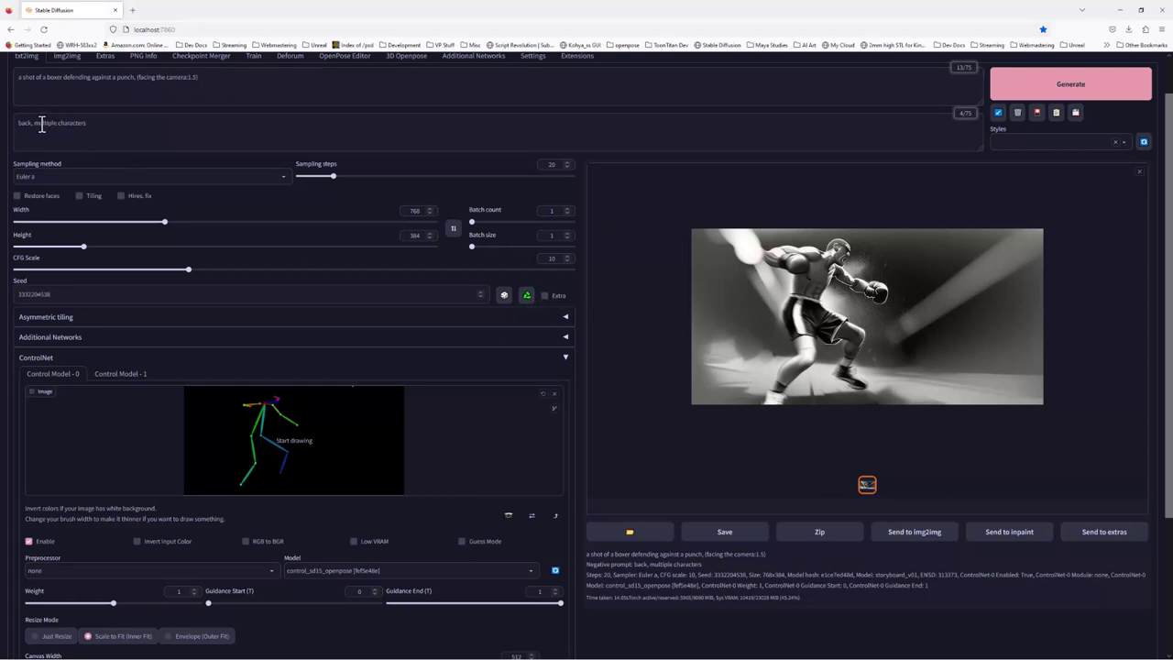
pyautogui.moveTo(35, 124); pyautogui.dragTo(97, 123)
pyautogui.click(104, 128)
pyautogui.doubleClick(12, 121)
pyautogui.click(209, 78)
pyautogui.write(',')
# Insert the person-named Lora from the Lora list at the prompt's end with weight 0.6
pyautogui.click(1037, 113)
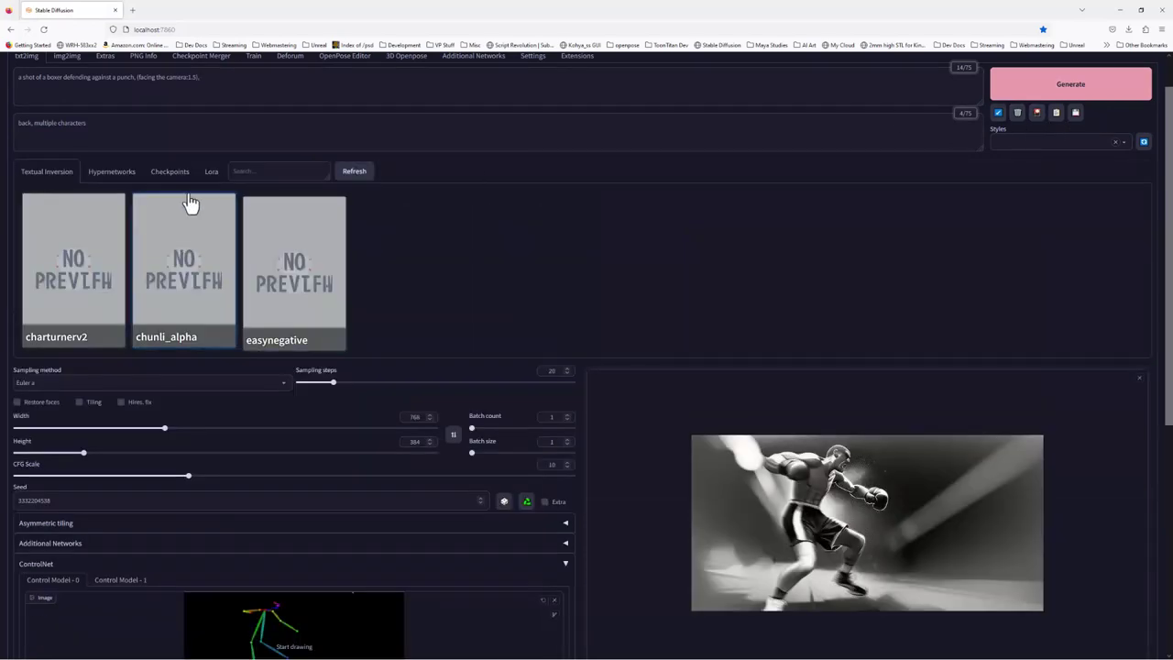
pyautogui.click(210, 176)
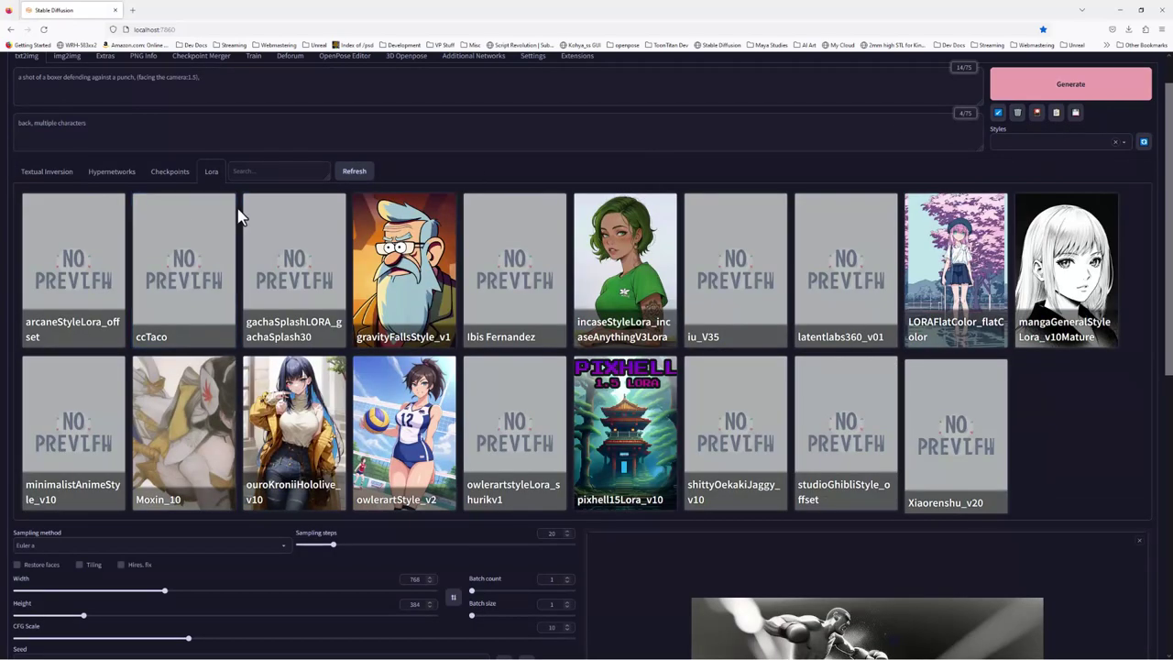
pyautogui.click(509, 289)
pyautogui.click(1039, 115)
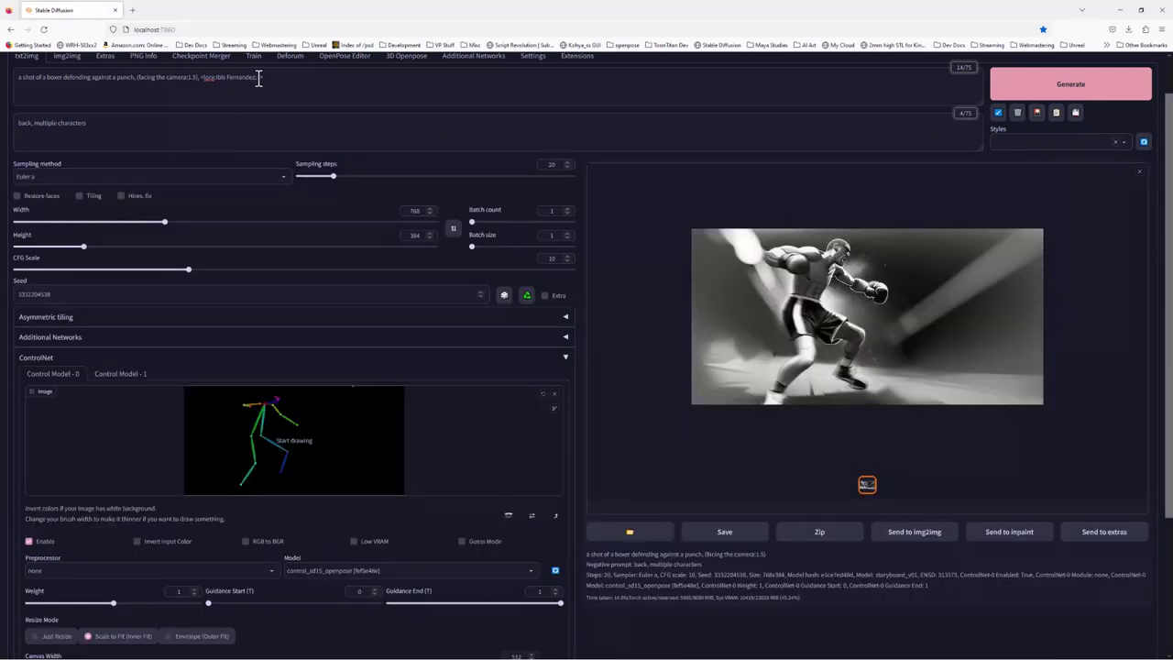
pyautogui.write('1')
pyautogui.write('>')
pyautogui.click(1040, 97)
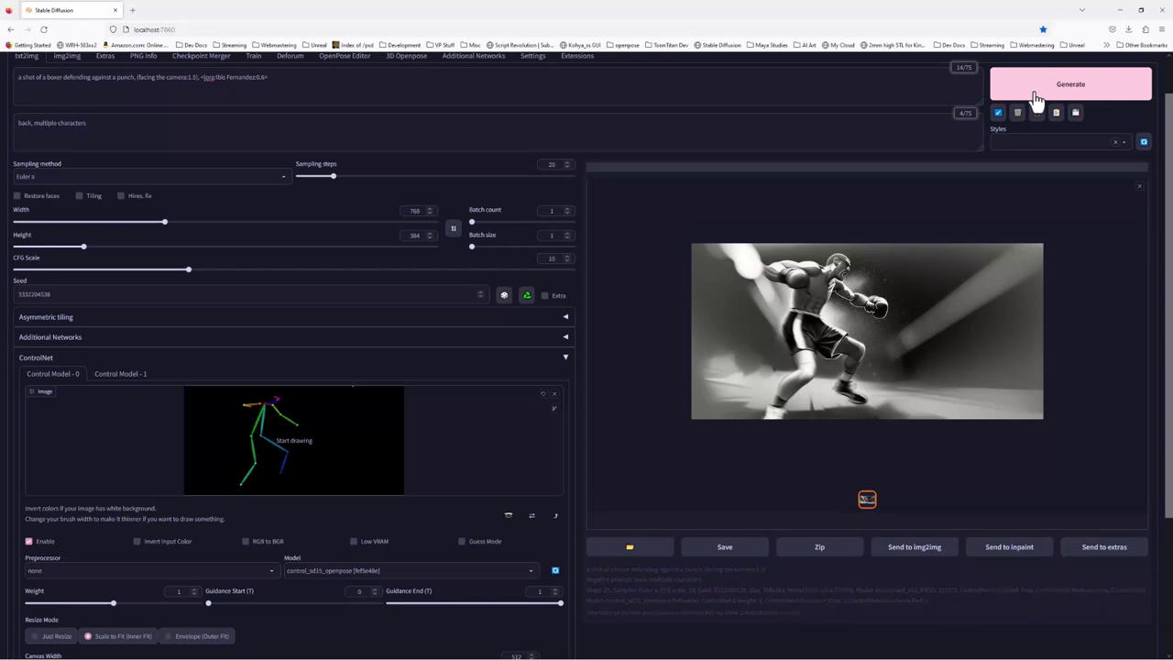
pyautogui.click(993, 99)
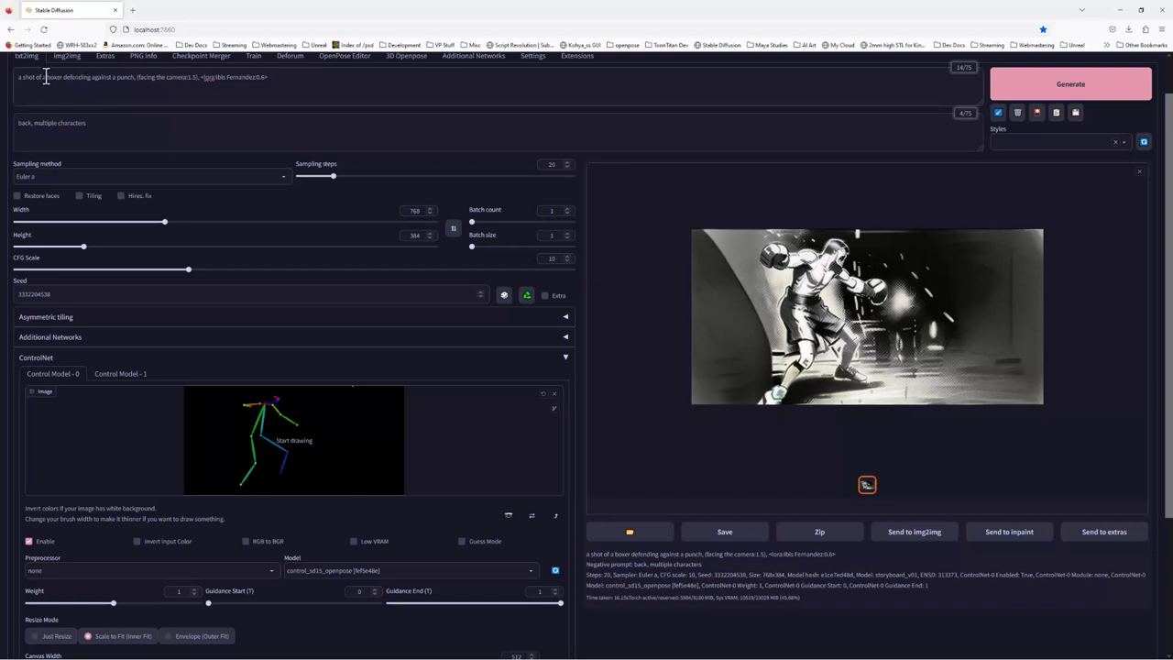
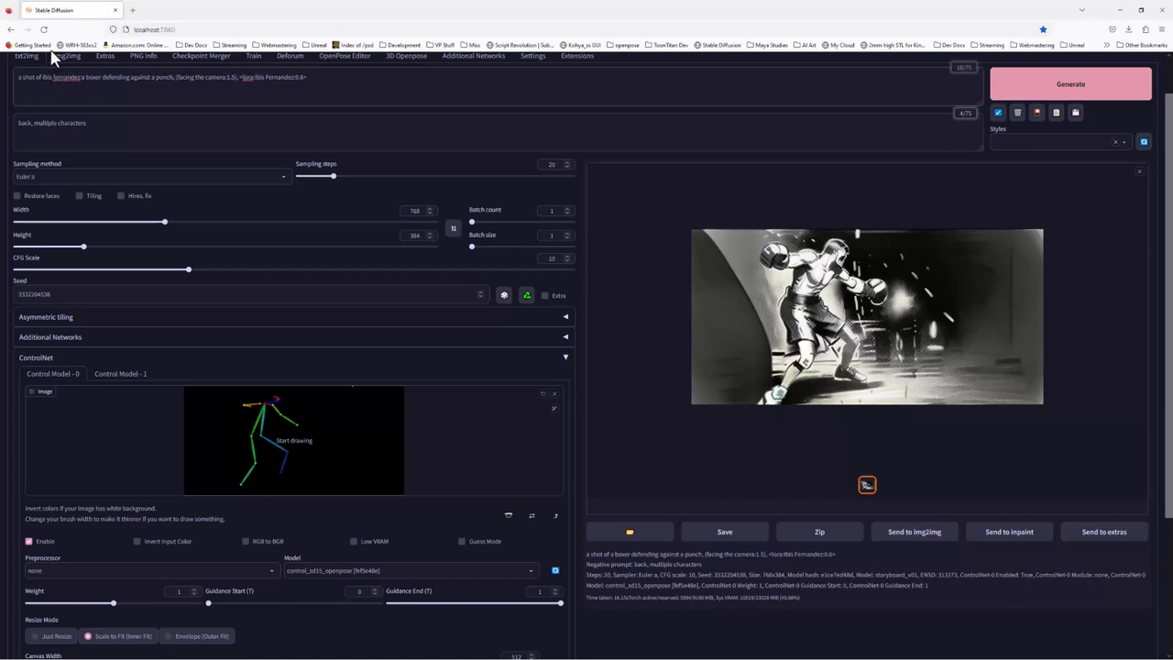
# Insert the Lora subject's full name before 'a boxer' in the prompt, fixing the surname's spelling
pyautogui.rightClick(59, 76)
pyautogui.click(82, 88)
# Prepend 'grayscale, pencil sketch' to the prompt, correcting 'greyscale' and 'pecil' via spelling suggestions
pyautogui.write('grey')
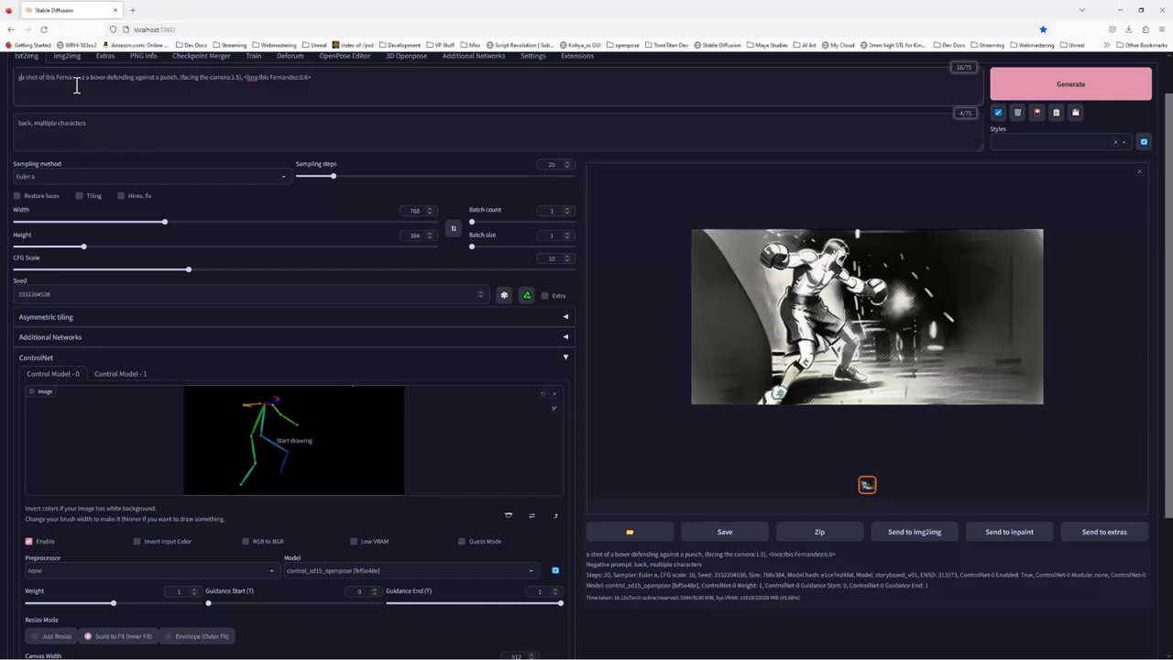
pyautogui.write('scale')
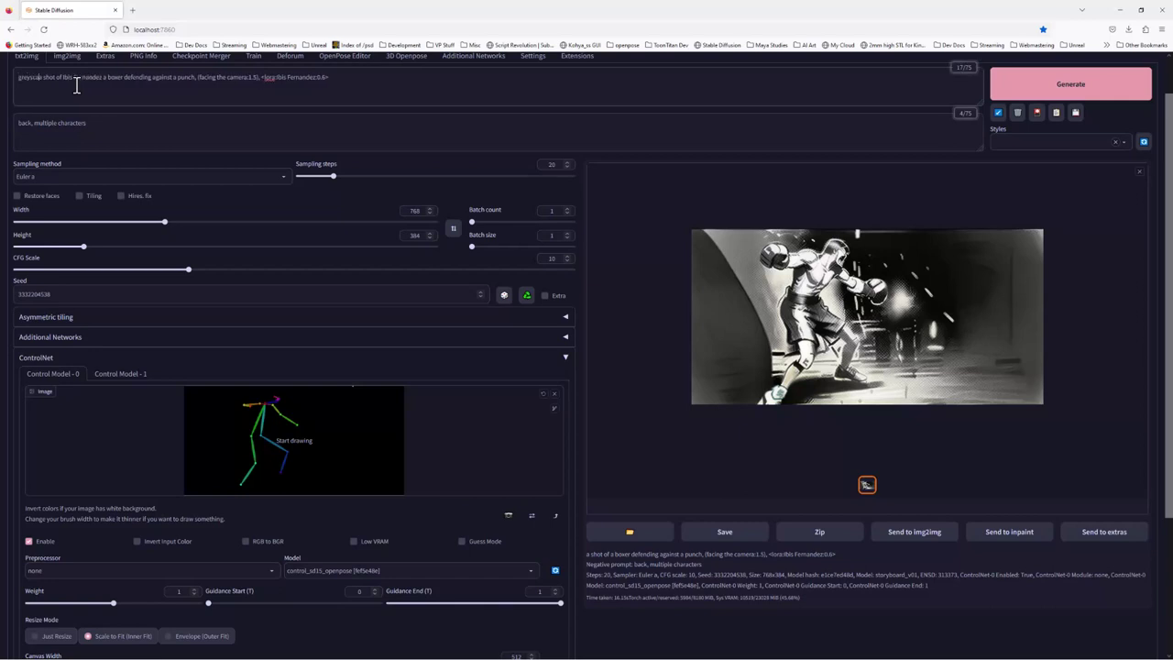
pyautogui.write(', pencil ')
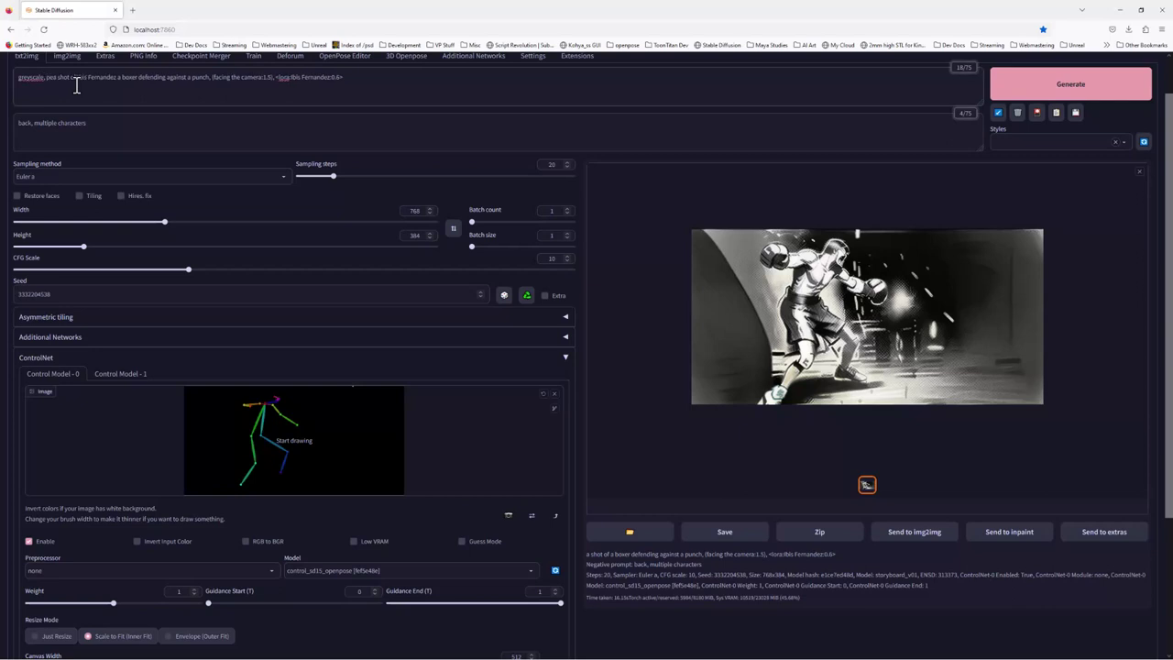
pyautogui.write('sketch ')
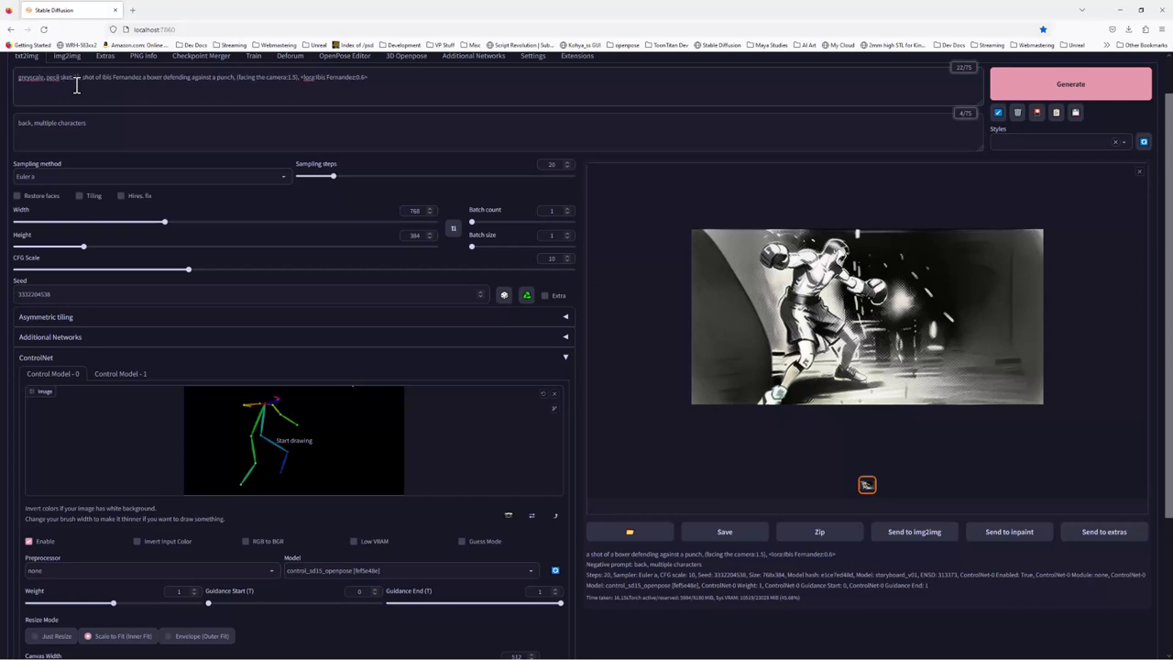
pyautogui.write(',')
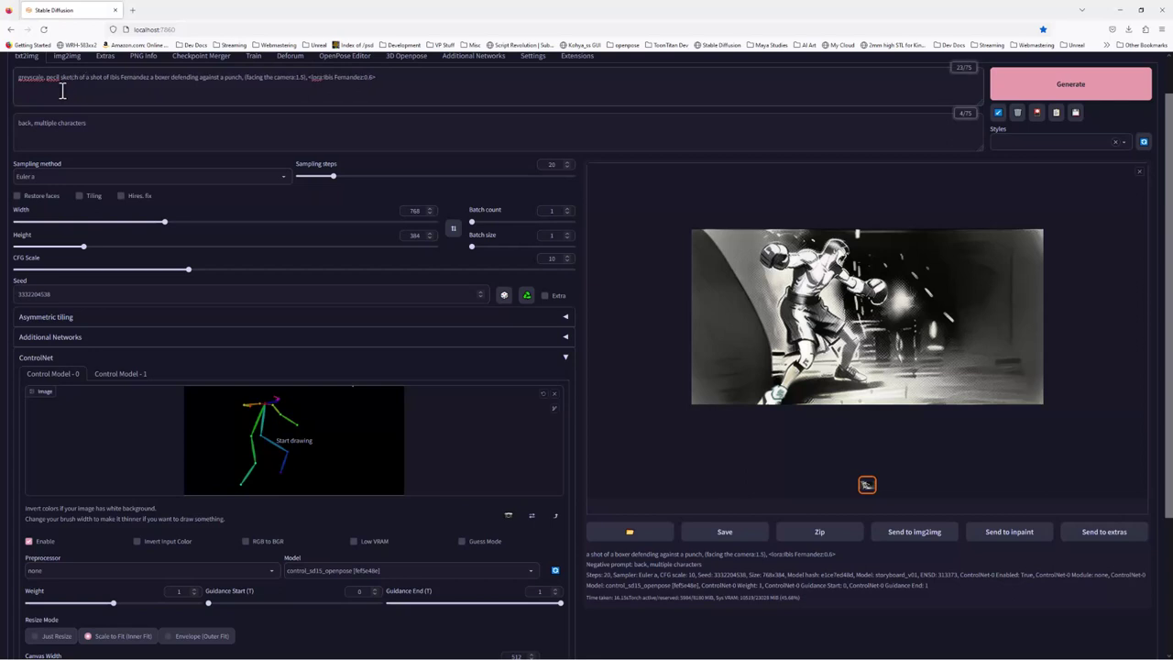
pyautogui.rightClick(27, 79)
pyautogui.click(56, 88)
pyautogui.rightClick(57, 79)
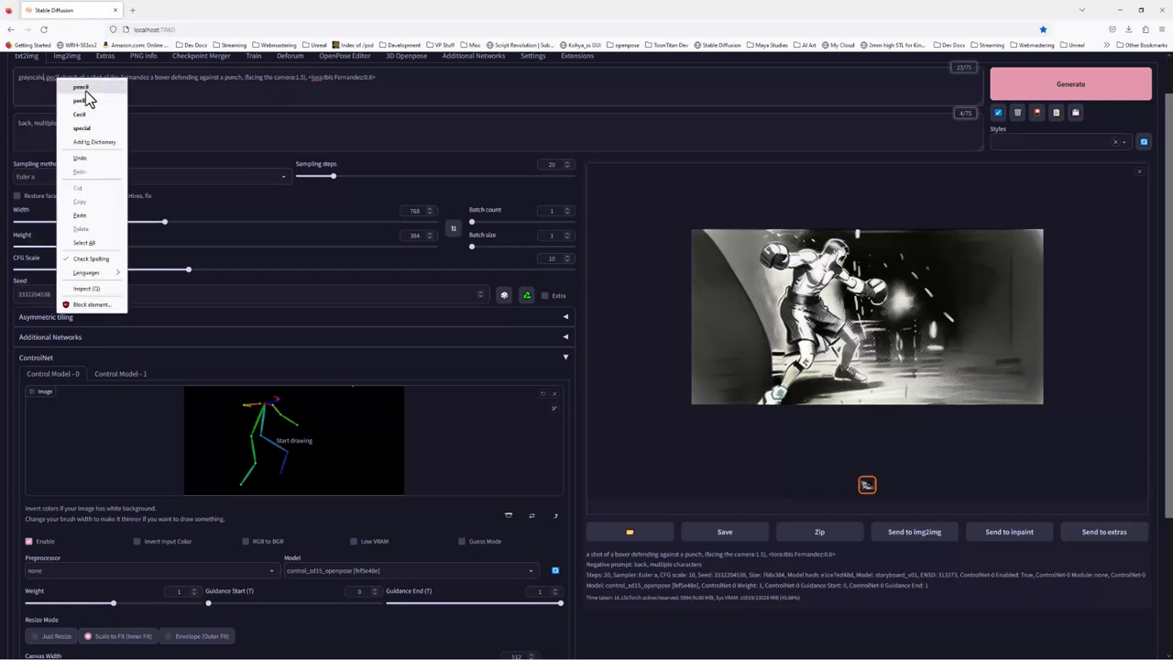
pyautogui.click(80, 88)
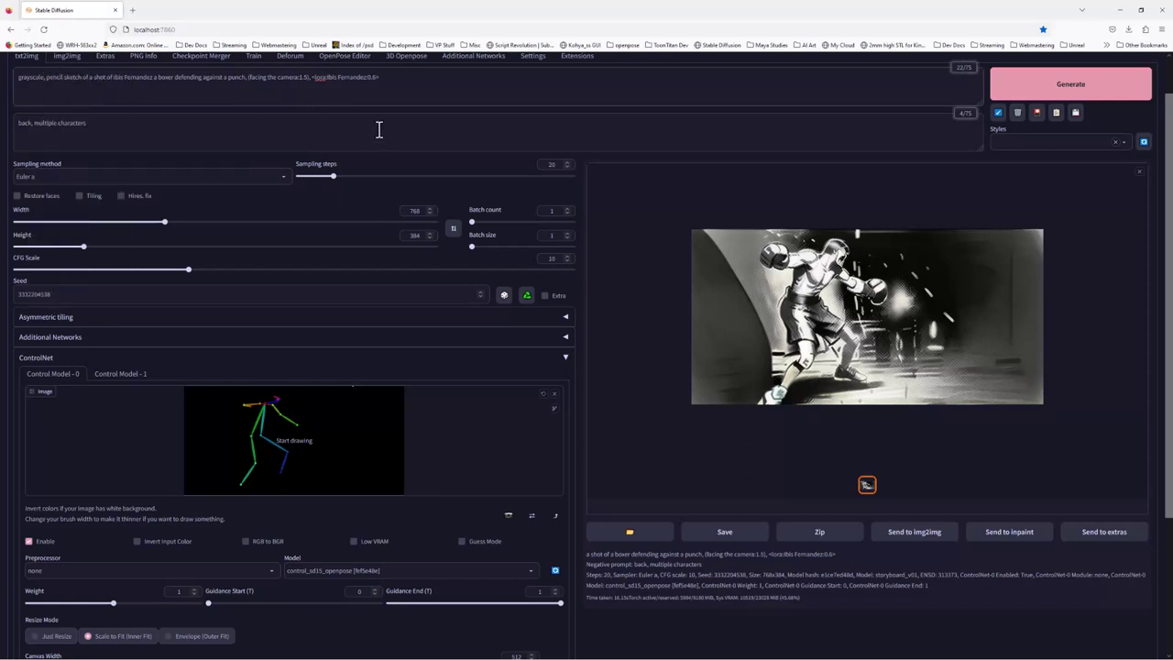
# Generate the grayscale pencil-sketch boxer frame, then set Batch count to 4
pyautogui.click(1078, 86)
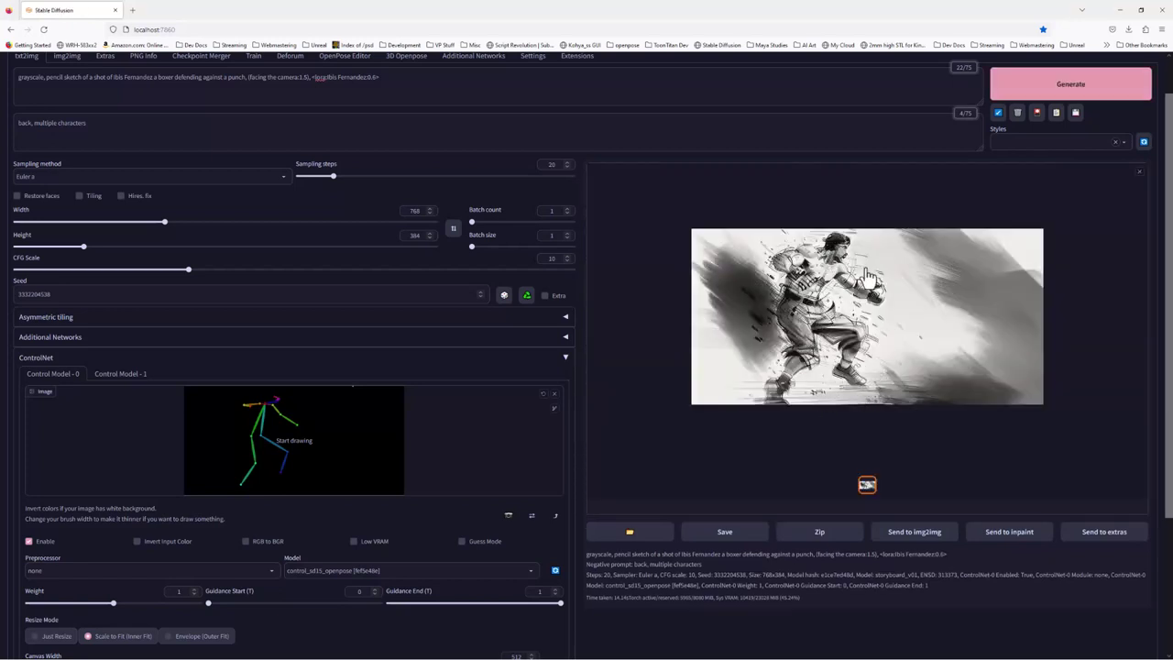
pyautogui.doubleClick(552, 212)
pyautogui.write('4')
# Generate a batch of four pencil-sketch boxer variations and browse each thumbnail in the gallery
pyautogui.click(1052, 89)
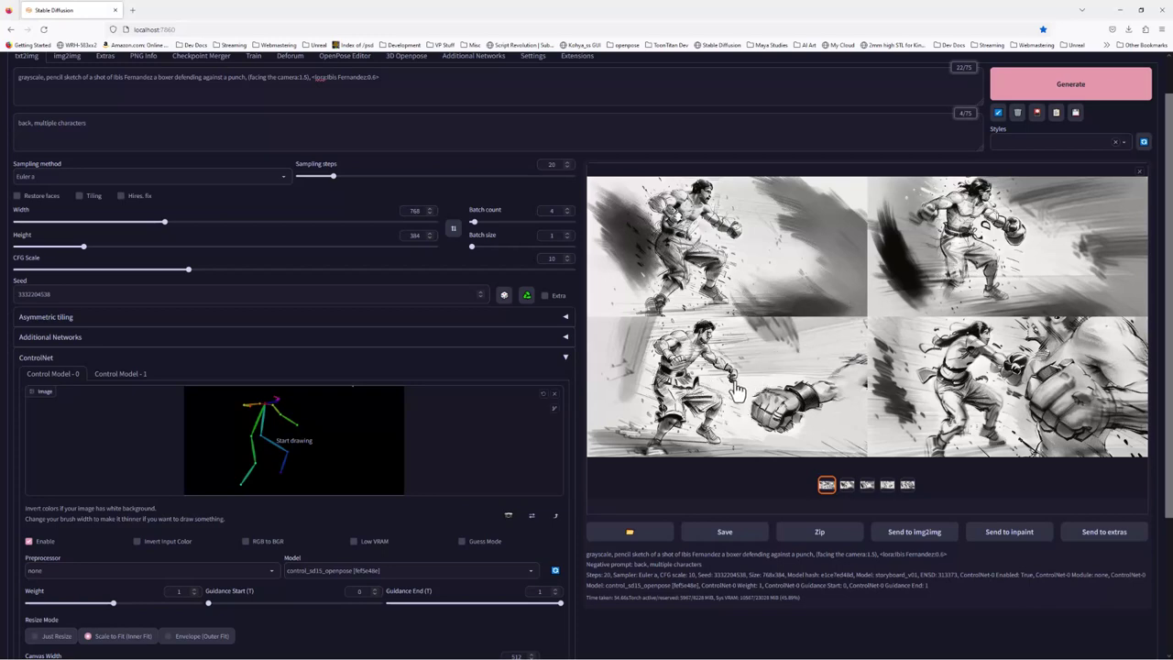
pyautogui.click(847, 485)
pyautogui.click(868, 485)
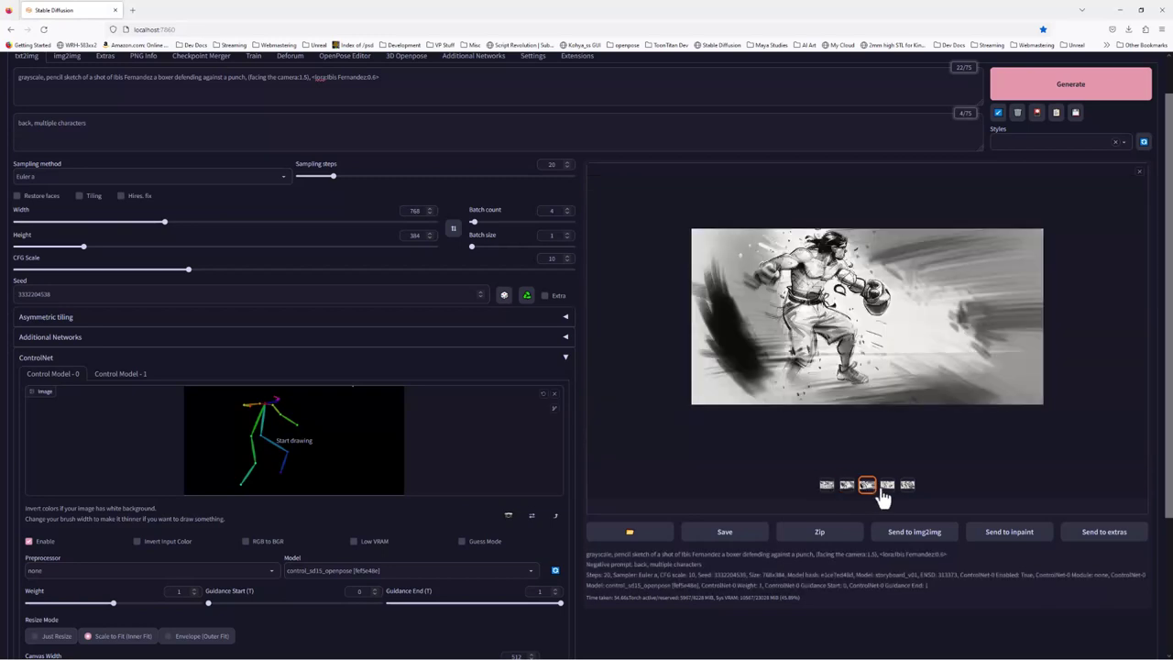
pyautogui.click(887, 485)
pyautogui.click(867, 486)
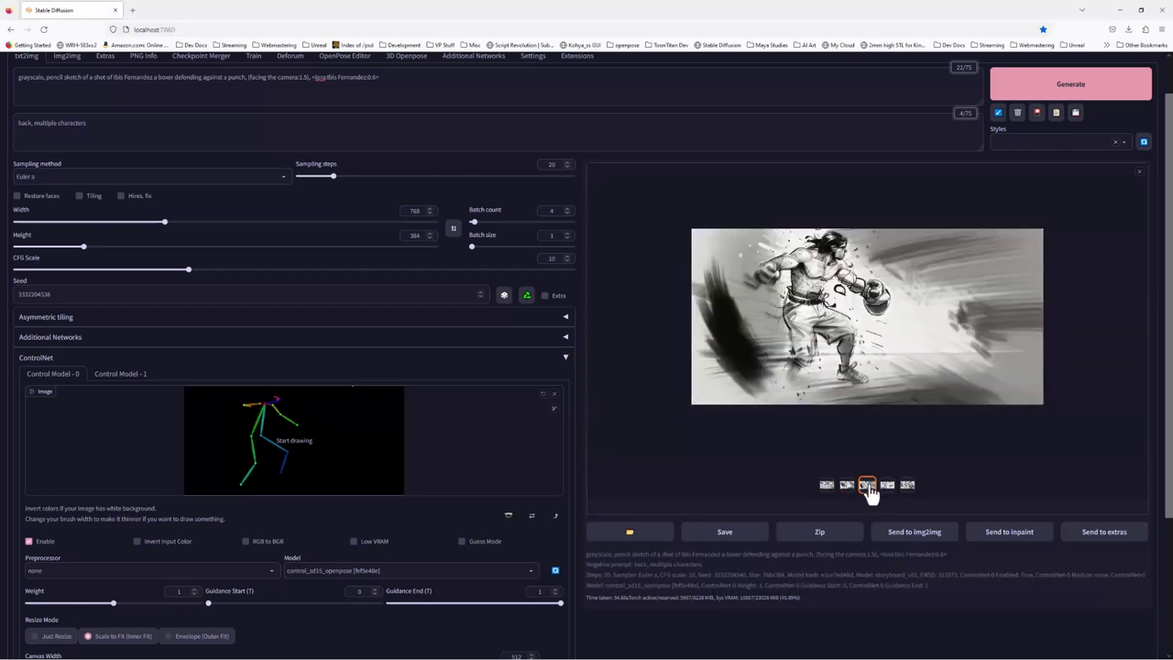
pyautogui.click(889, 495)
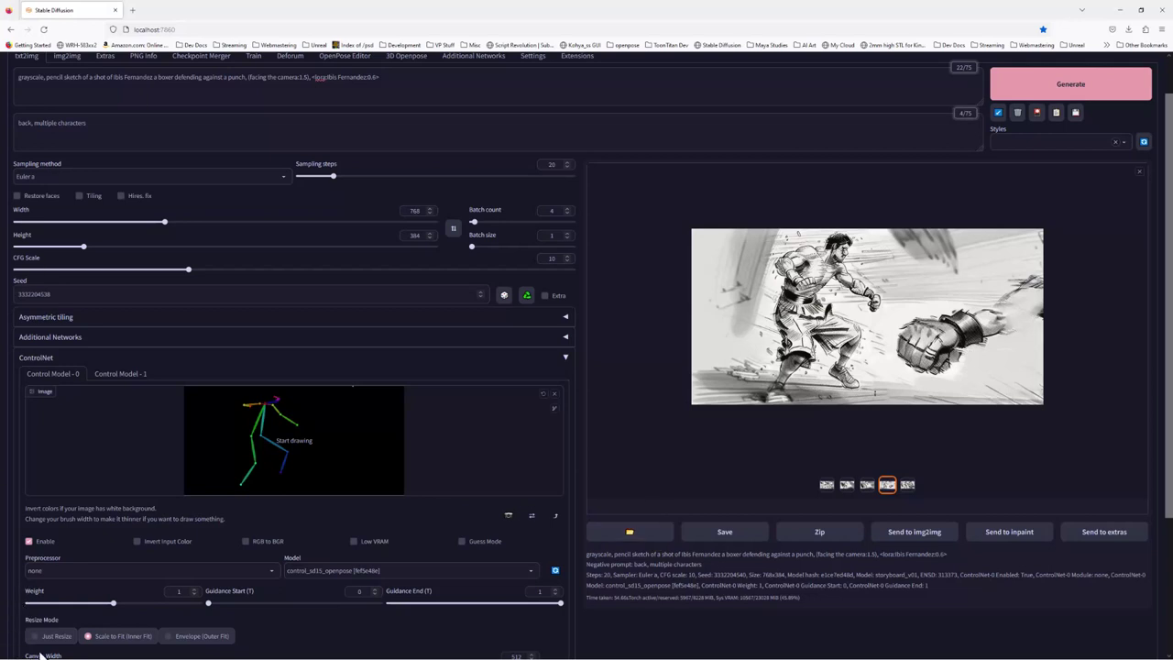
pyautogui.click(7, 653)
# Copy the sketch 00084-3332204540.png from Windows Photos to the clipboard and switch to Photoshop
pyautogui.moveTo(74, 649)
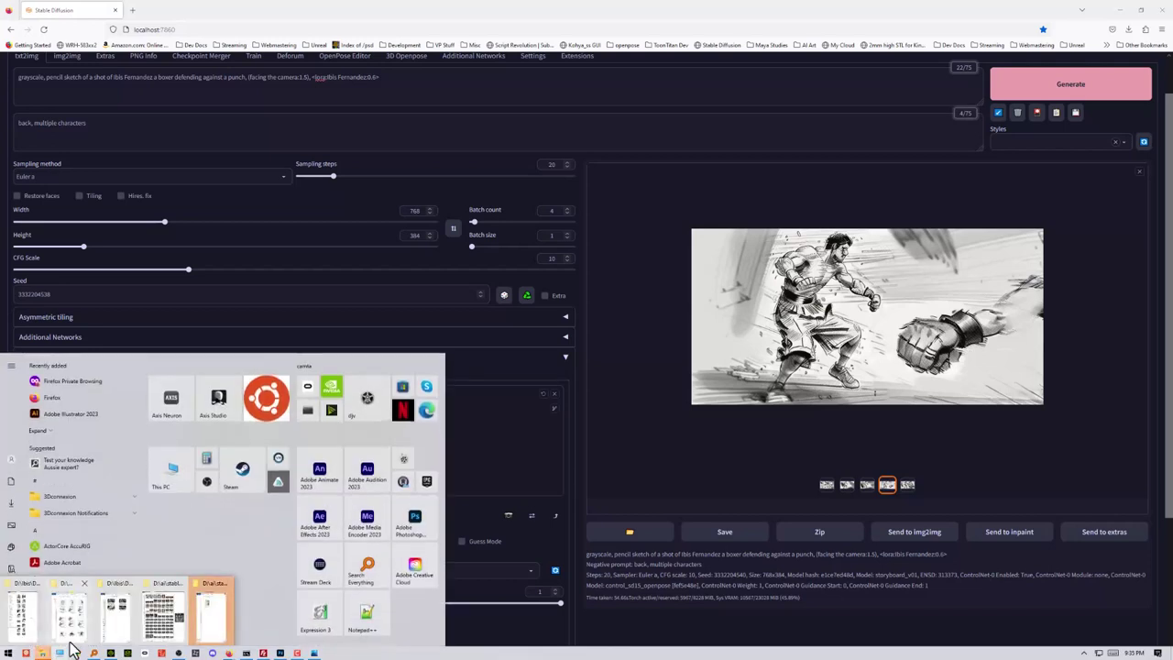
pyautogui.click(213, 624)
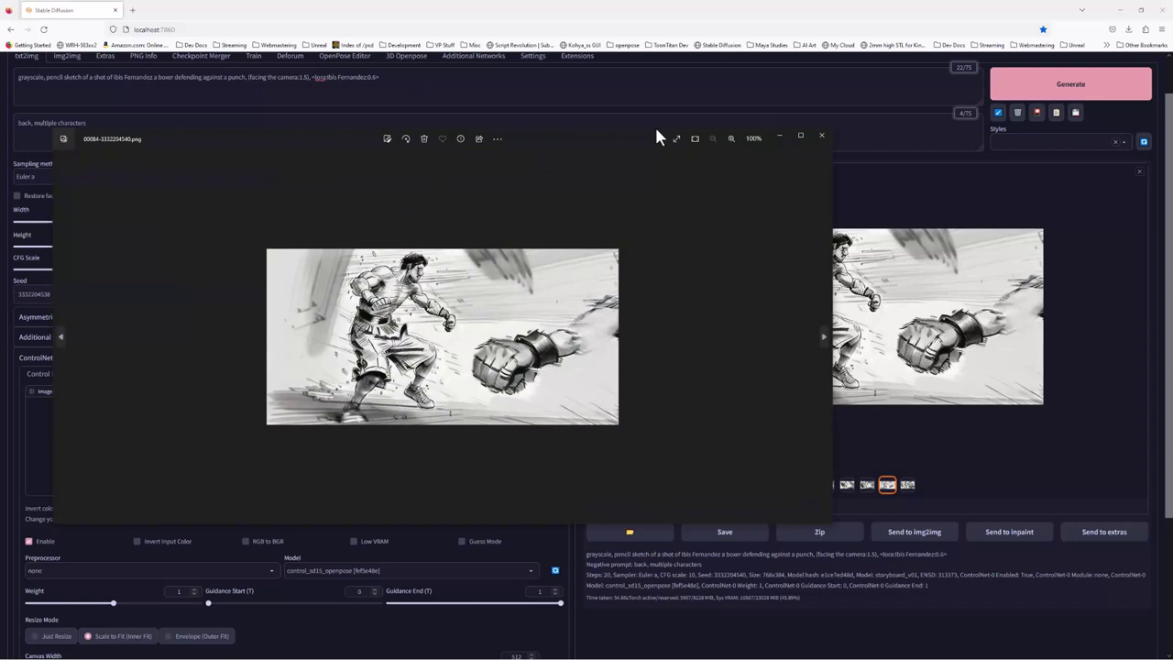
pyautogui.rightClick(565, 262)
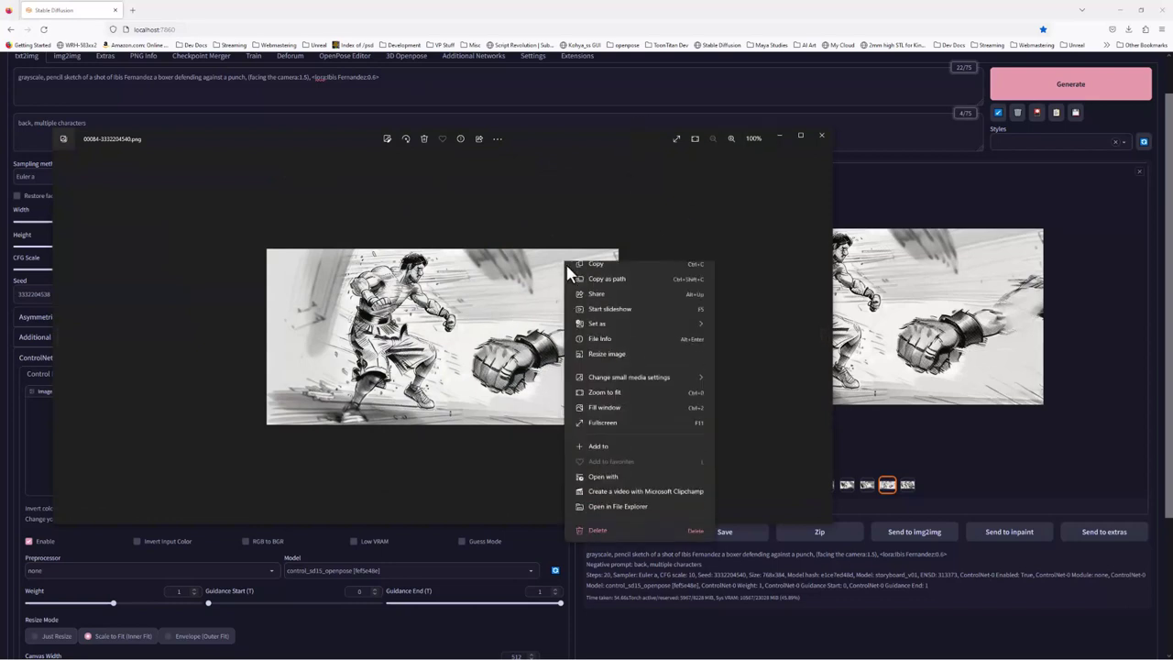
pyautogui.click(604, 301)
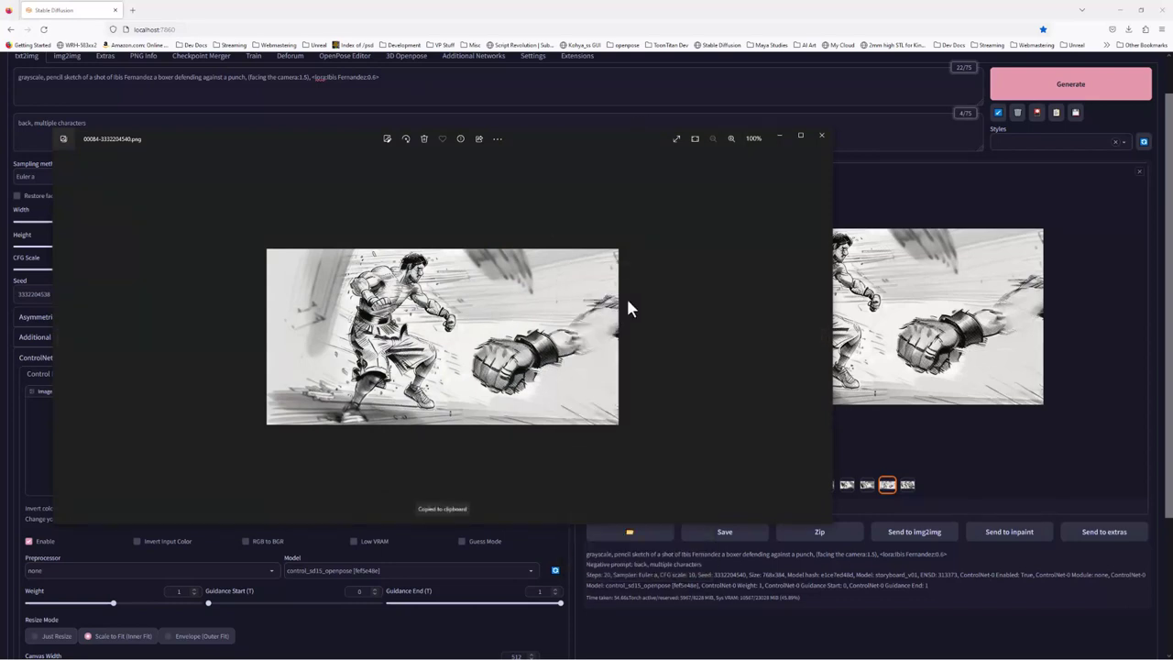
pyautogui.press('super')
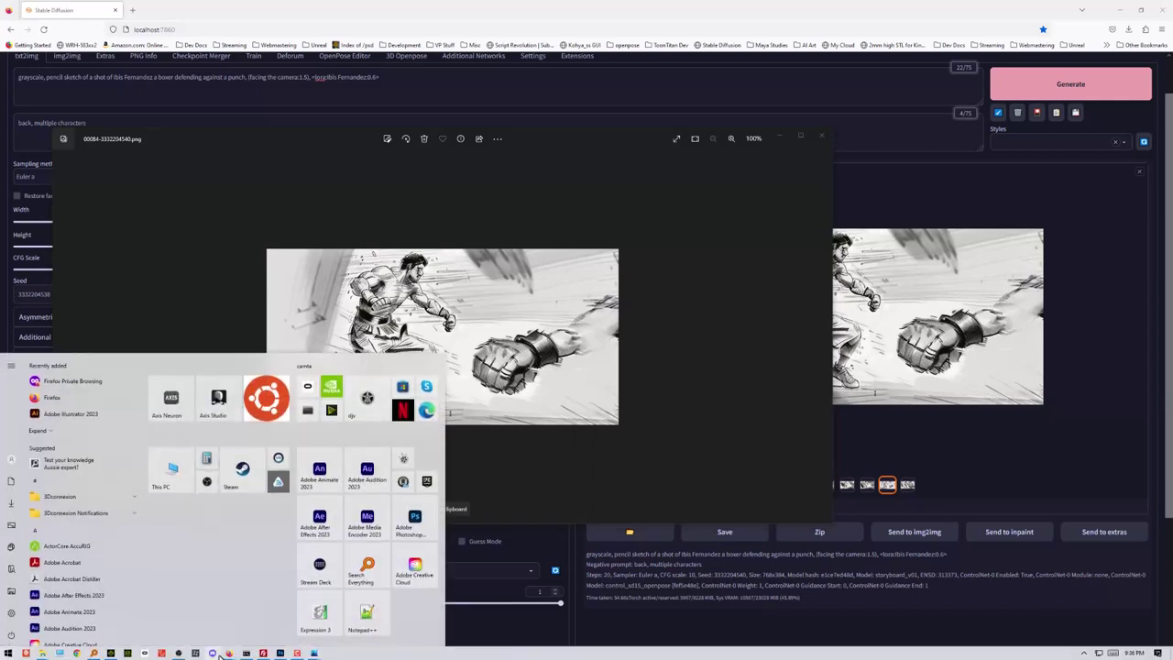
pyautogui.click(280, 653)
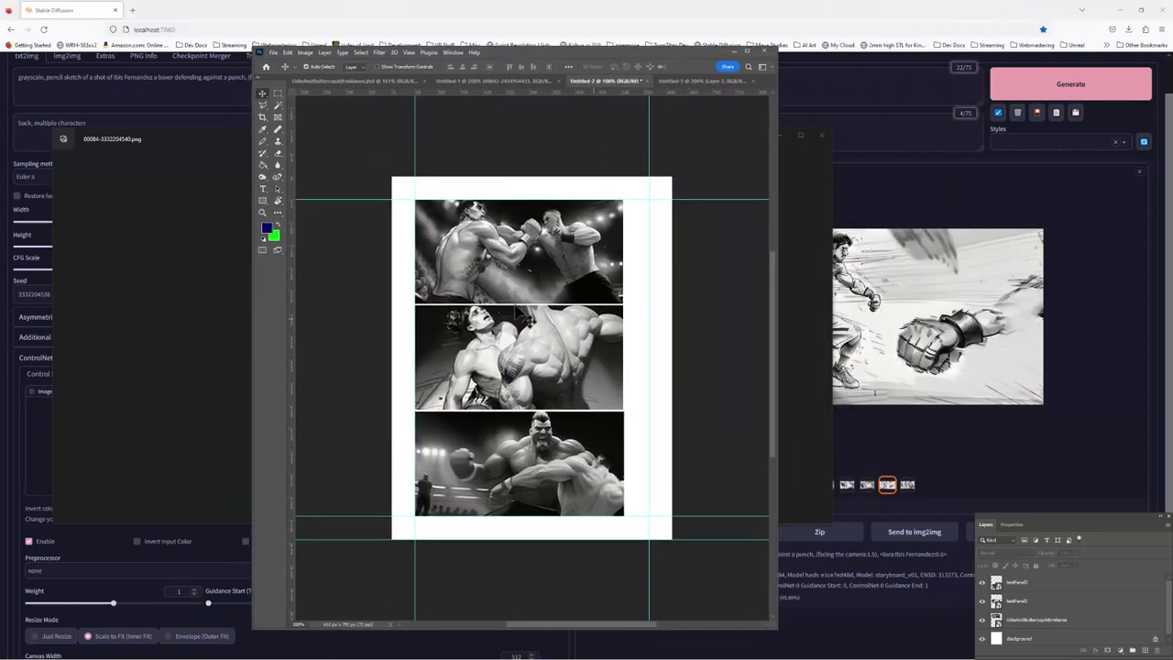
# Create a new 768×384 Photoshop document and paste the sketch into it as Layer 1
pyautogui.click(275, 54)
pyautogui.click(282, 61)
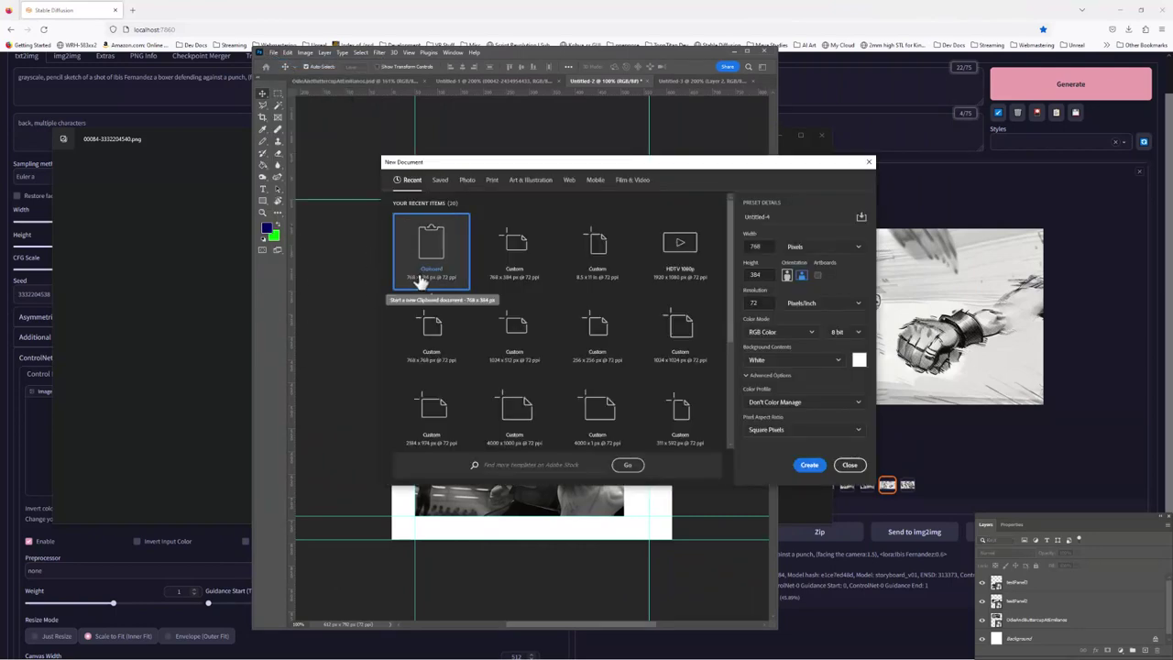
pyautogui.click(811, 468)
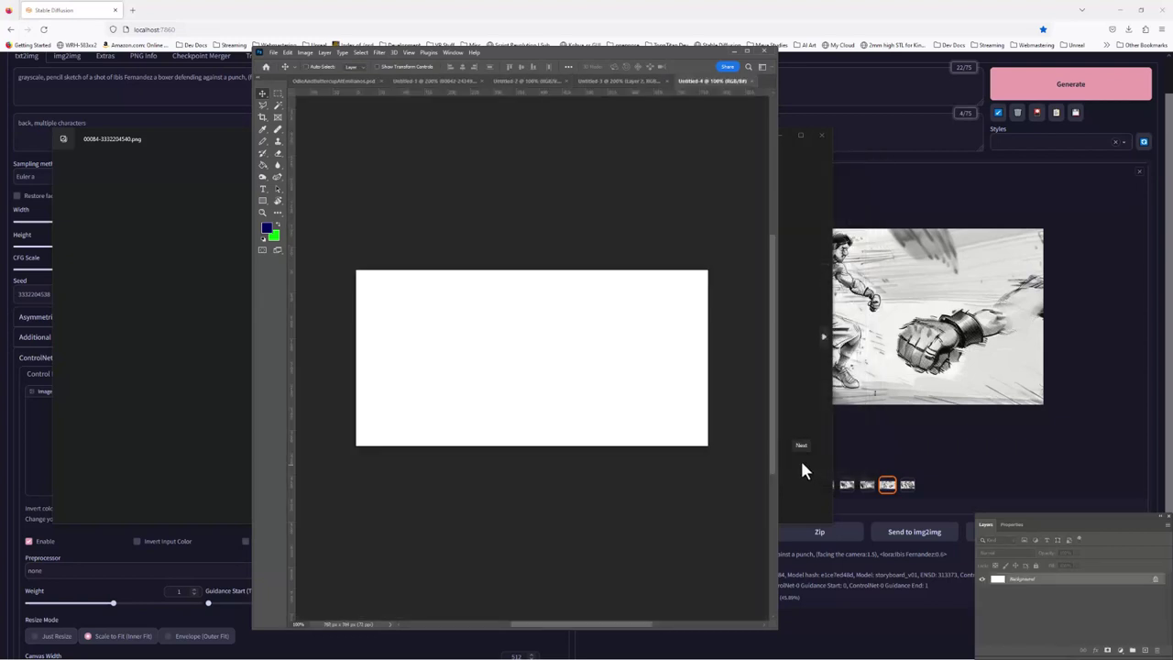
pyautogui.hotkey('ctrl', 'v')
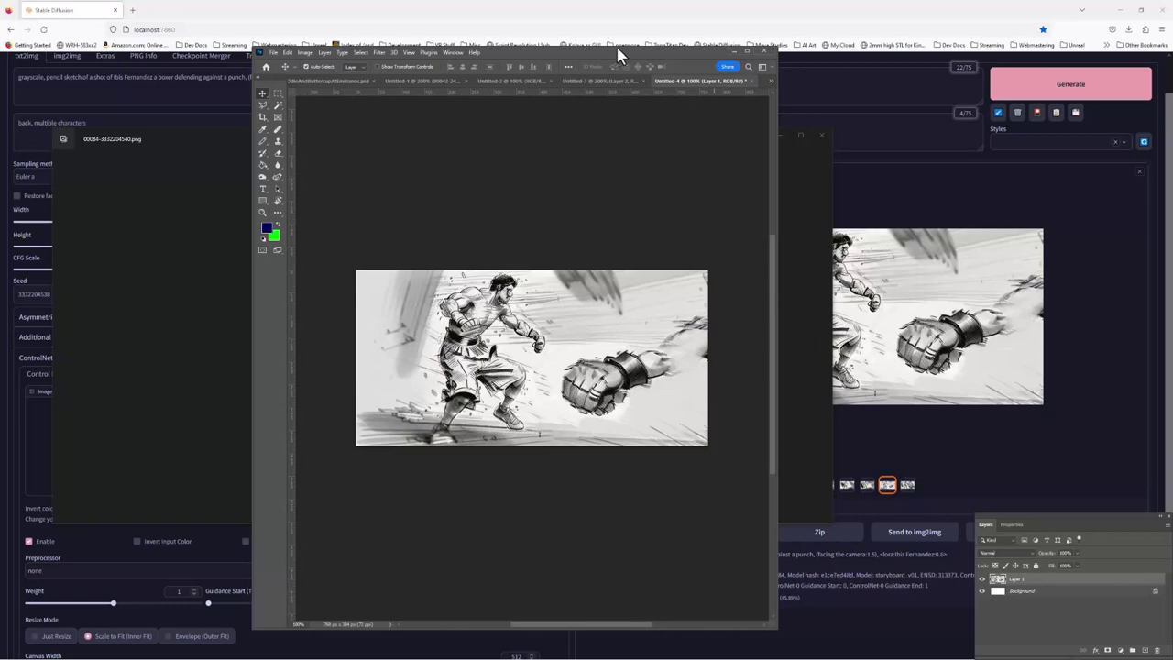
pyautogui.moveTo(618, 52); pyautogui.dragTo(865, 0)
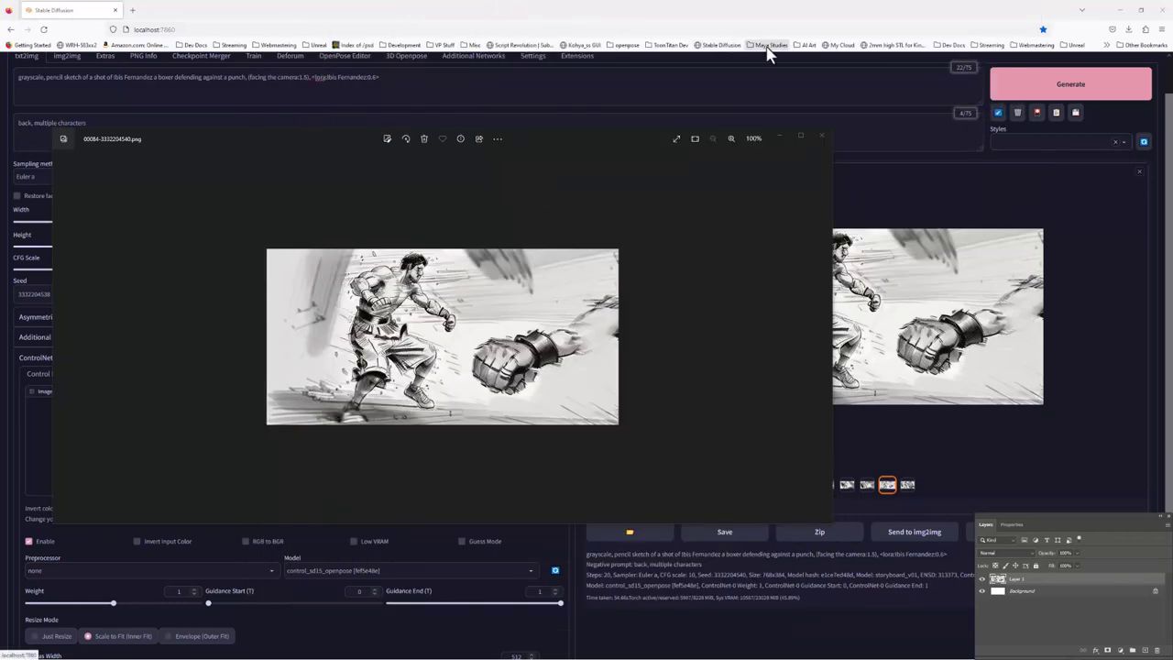
# Swap ControlNet's pose image for player2.jpg, closing the photo viewer first
pyautogui.click(820, 136)
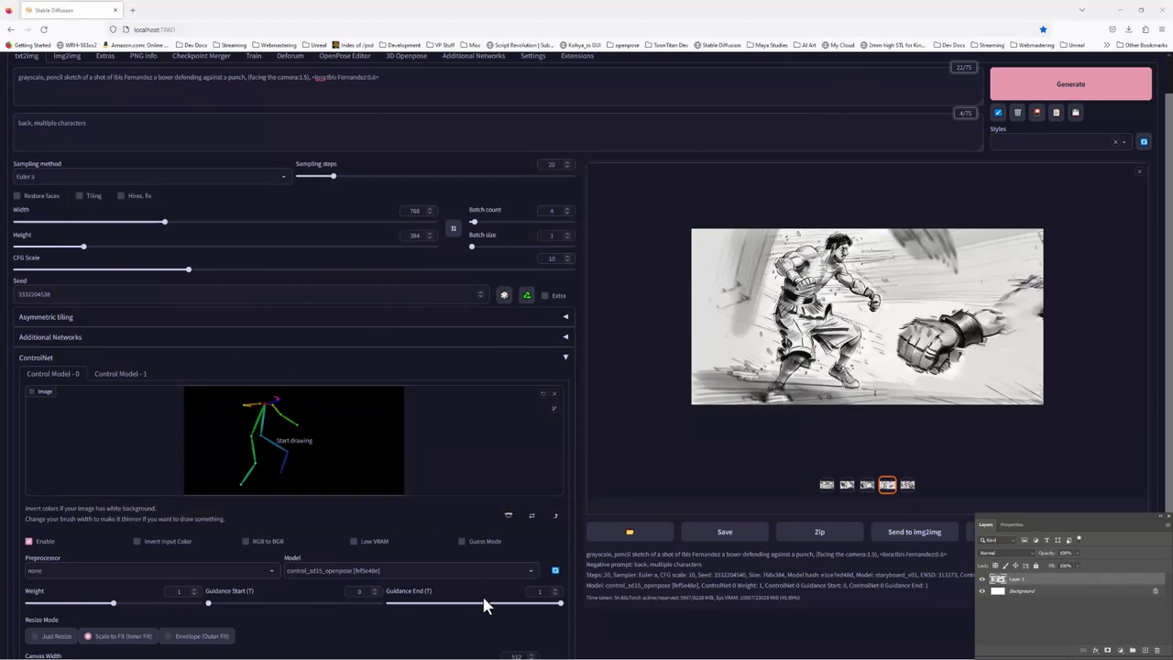
pyautogui.click(555, 397)
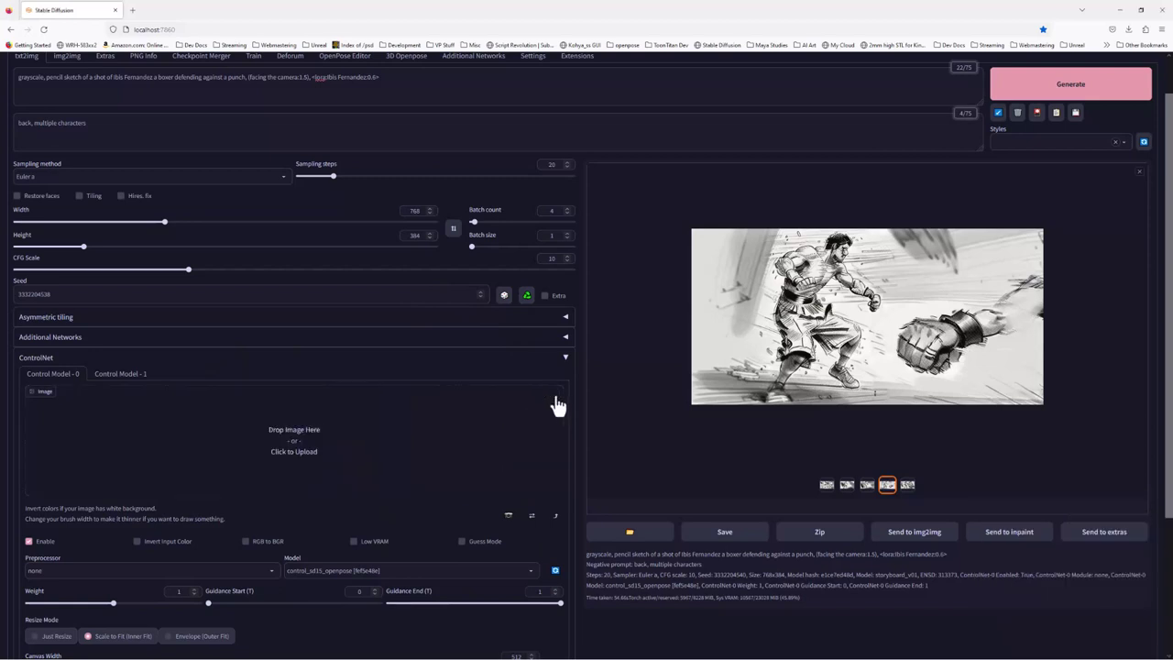
pyautogui.click(326, 446)
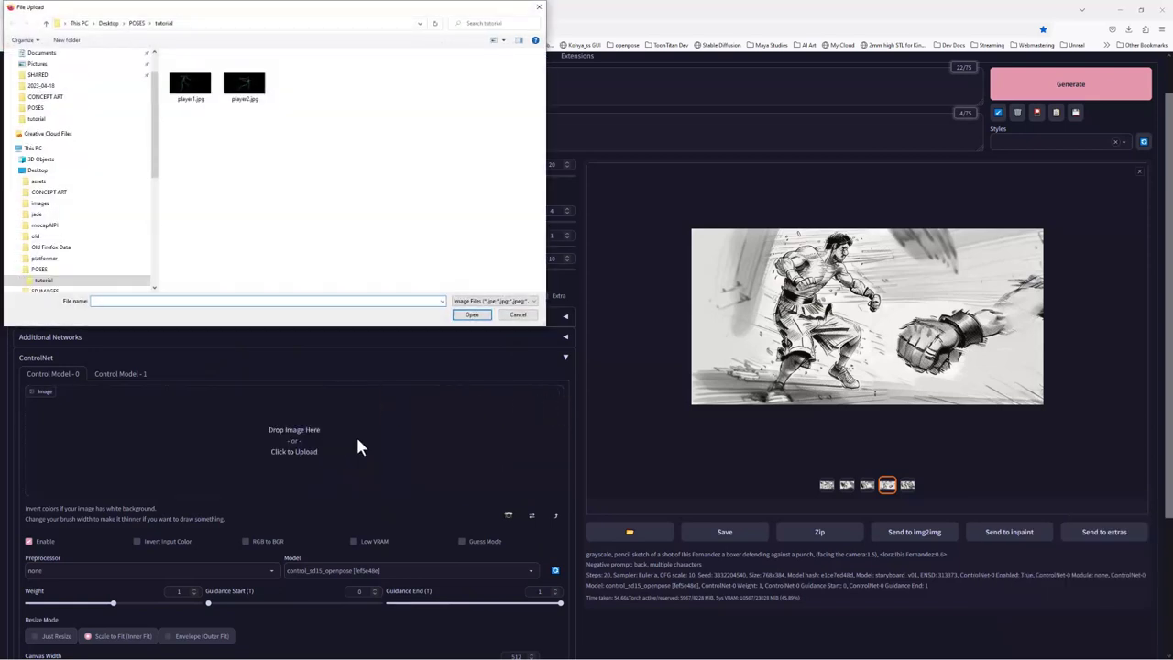
pyautogui.click(245, 87)
pyautogui.click(484, 314)
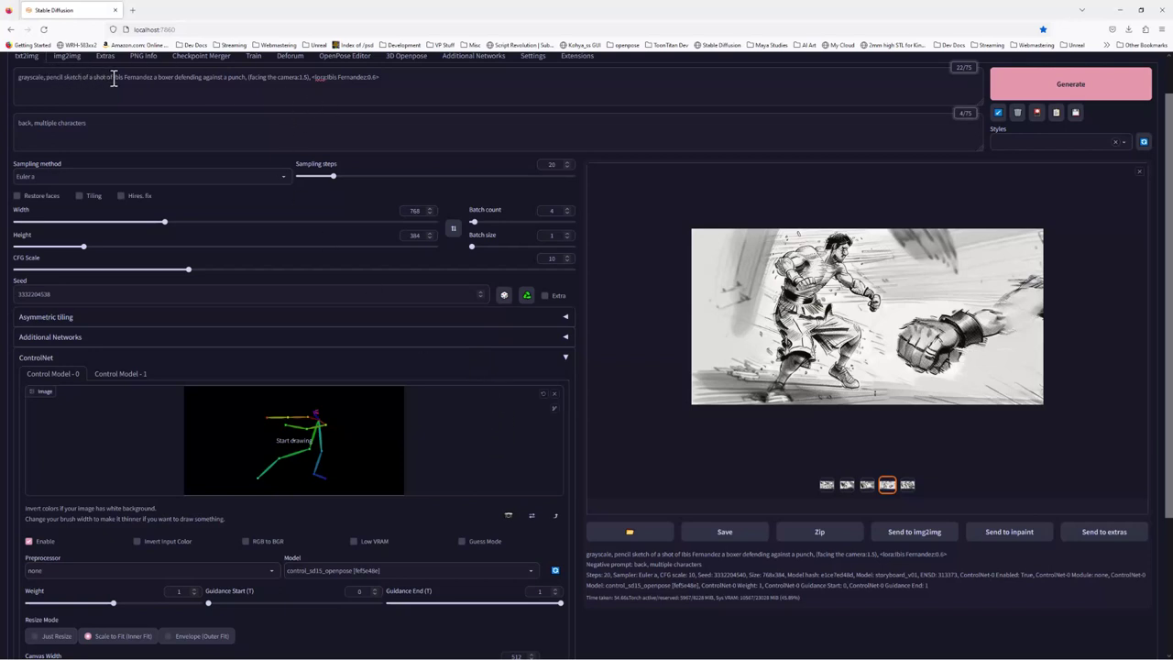
# Rename the boxer in the prompt to 'JimmyDean' and copy the new name
pyautogui.moveTo(110, 77); pyautogui.dragTo(153, 78)
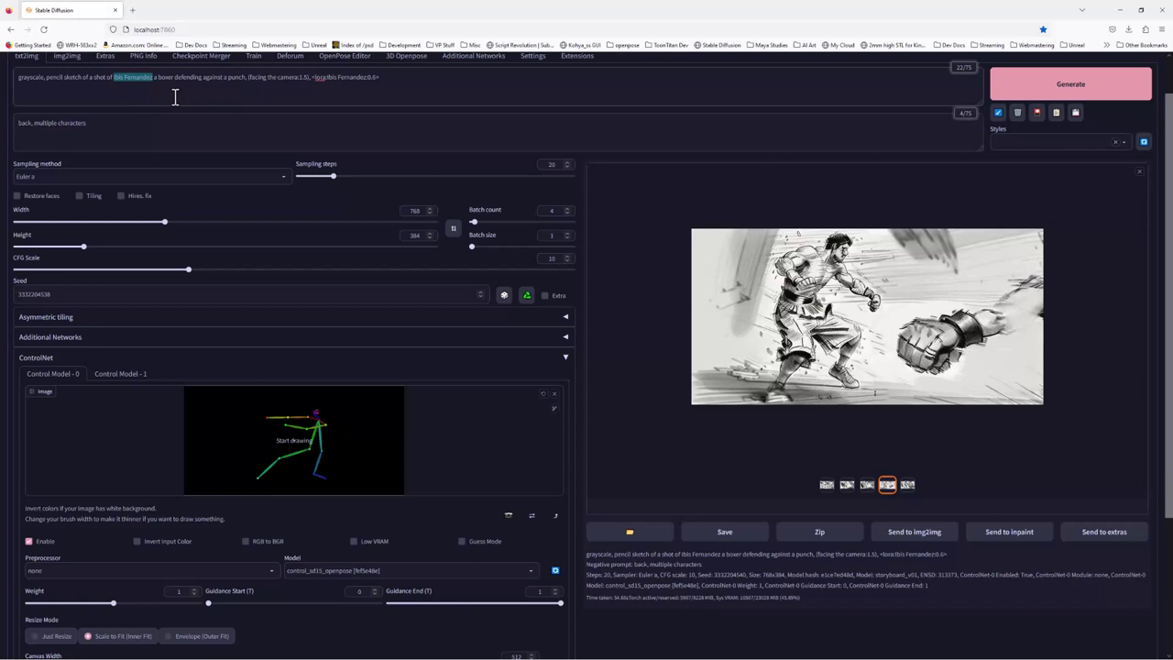
pyautogui.write('Jimmy')
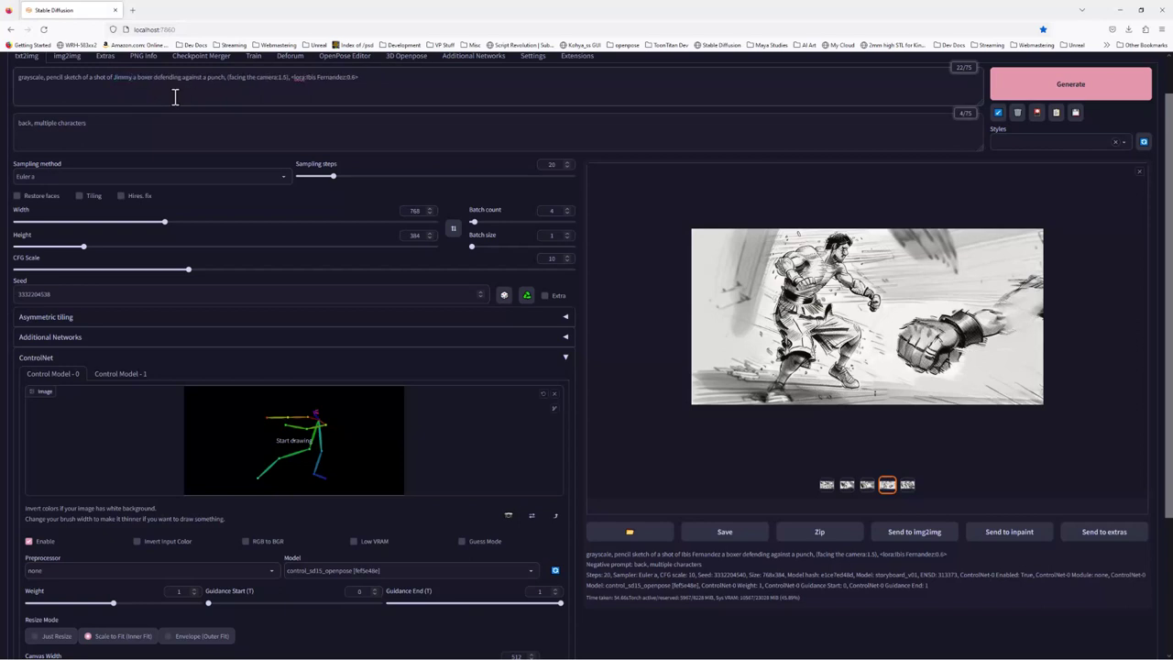
pyautogui.write('Dean')
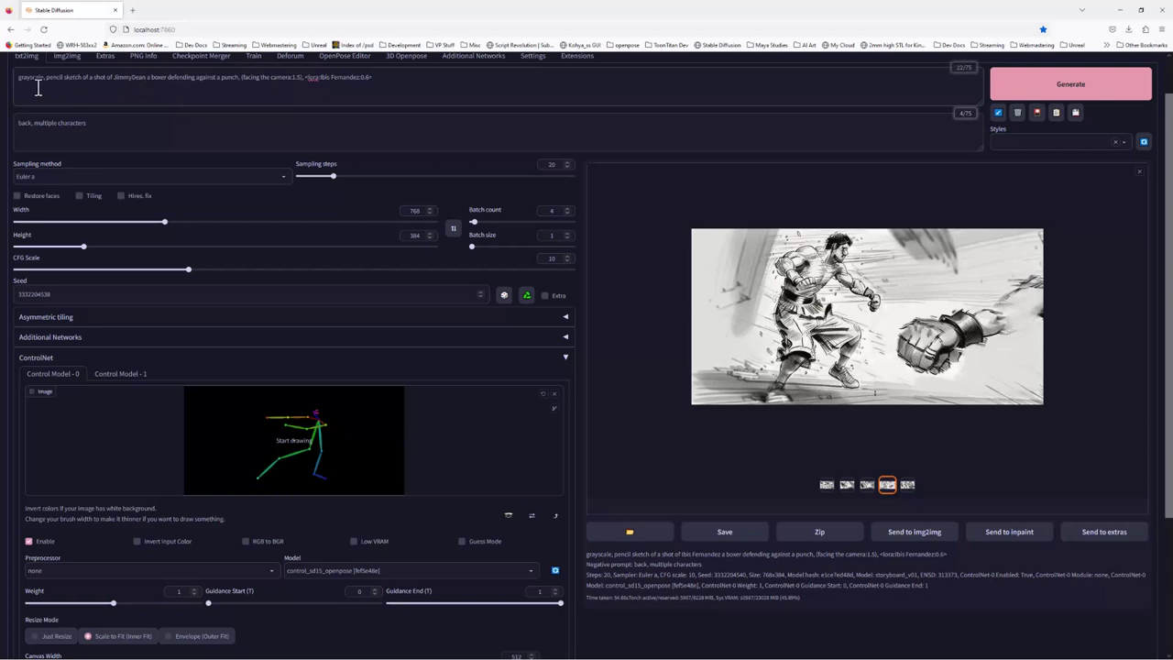
pyautogui.doubleClick(116, 77)
pyautogui.rightClick(138, 78)
pyautogui.click(165, 130)
pyautogui.click(161, 81)
# Change the boxer's action in the prompt to 'ducking and throwing a punch'
pyautogui.moveTo(169, 78); pyautogui.dragTo(242, 87)
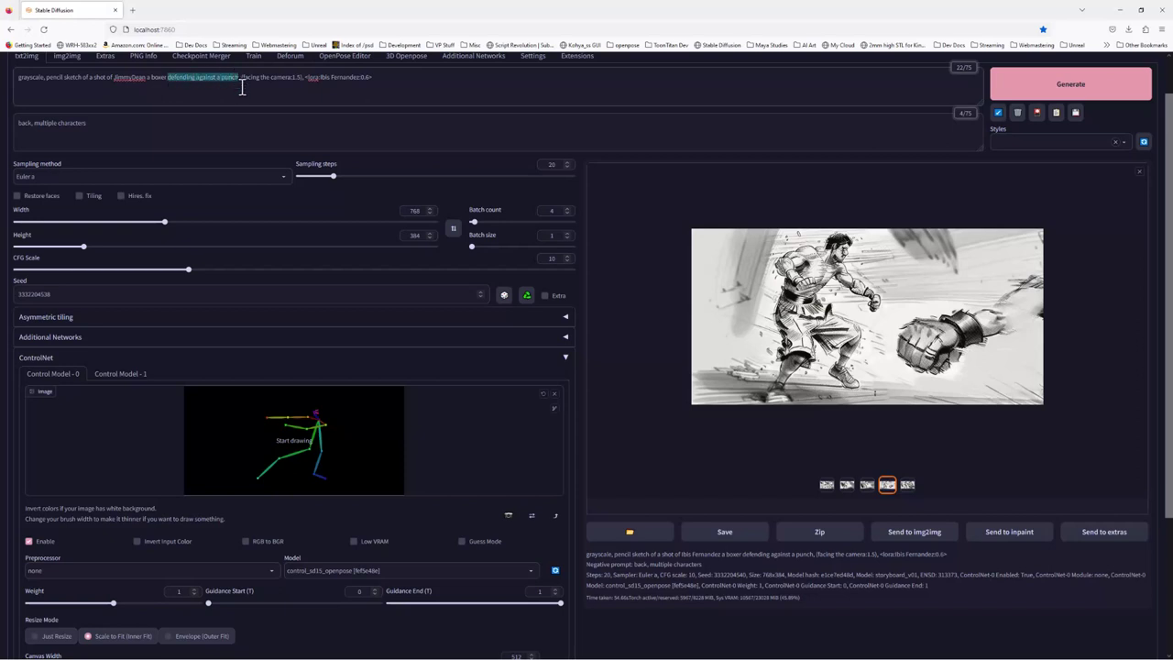
pyautogui.write('ducking and ')
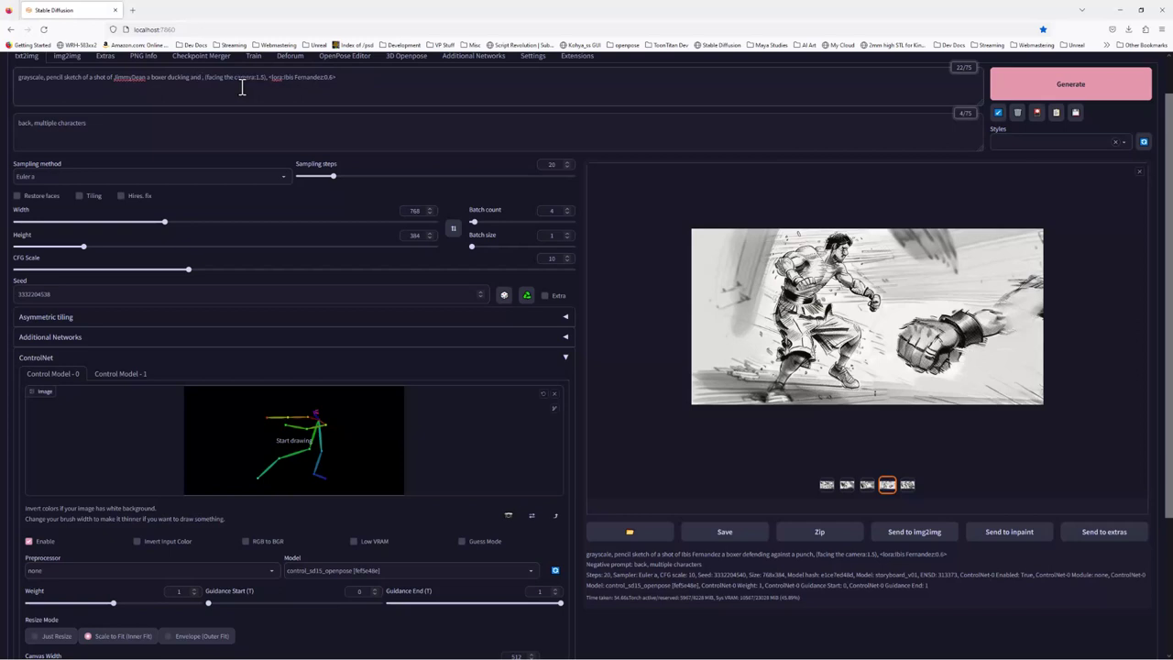
pyautogui.write('throwing a punch')
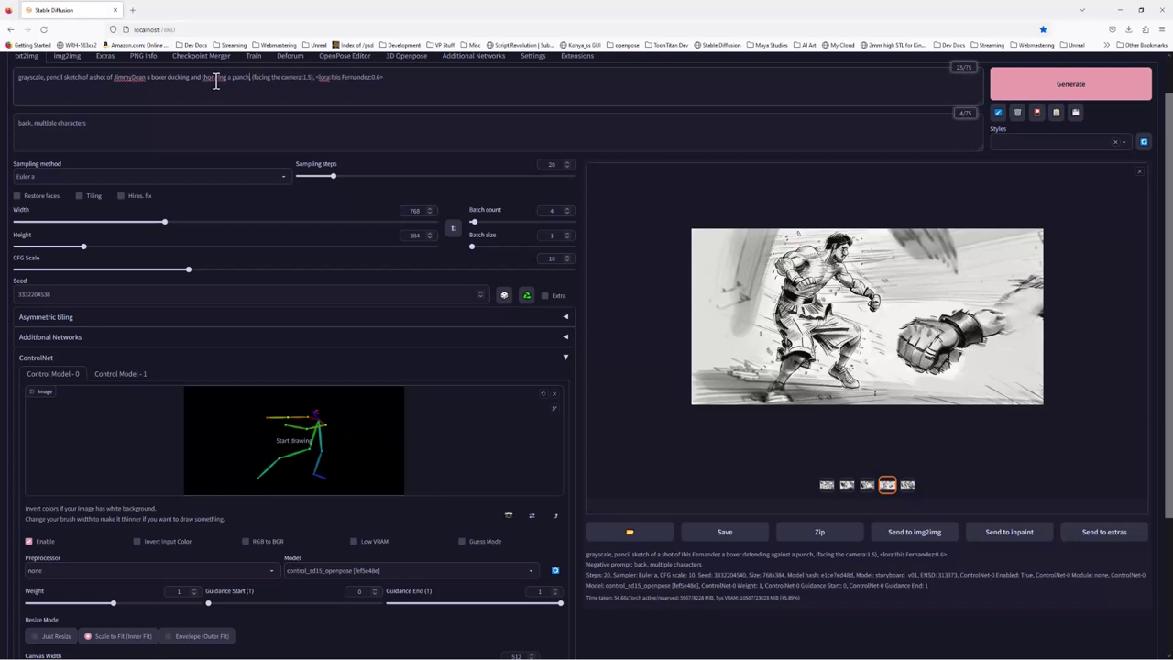
pyautogui.rightClick(215, 81)
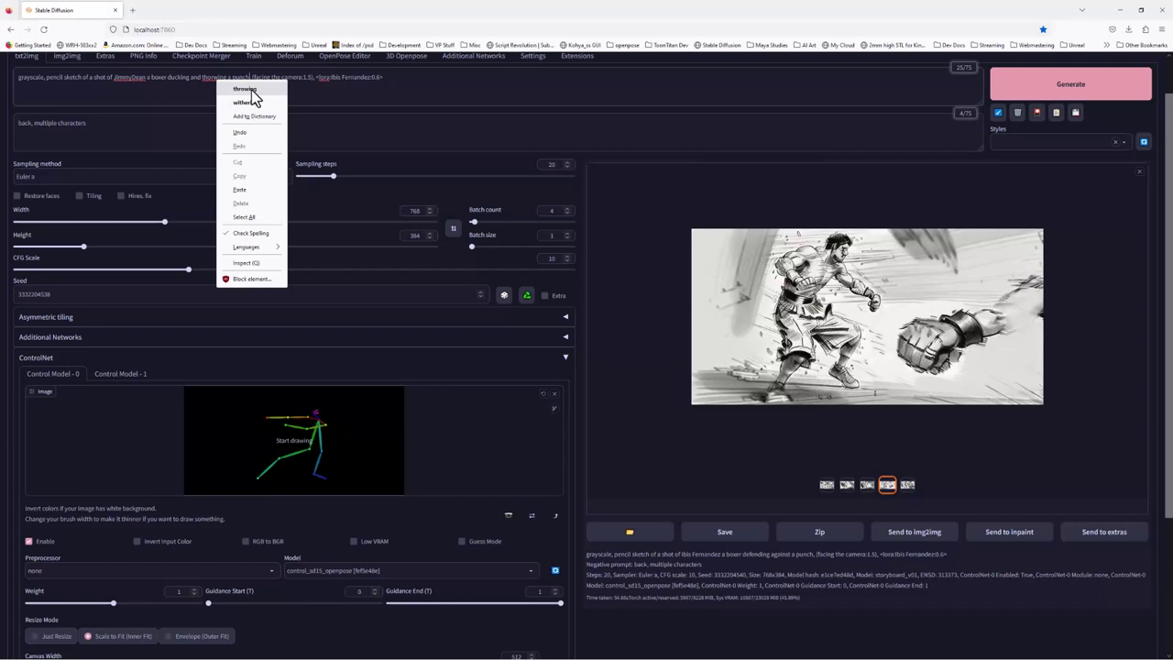
pyautogui.click(361, 81)
# Replace the LoRA tag with a mohawk, tutu and ballerina shoes, correcting 'bellerina'
pyautogui.moveTo(317, 76); pyautogui.dragTo(410, 78)
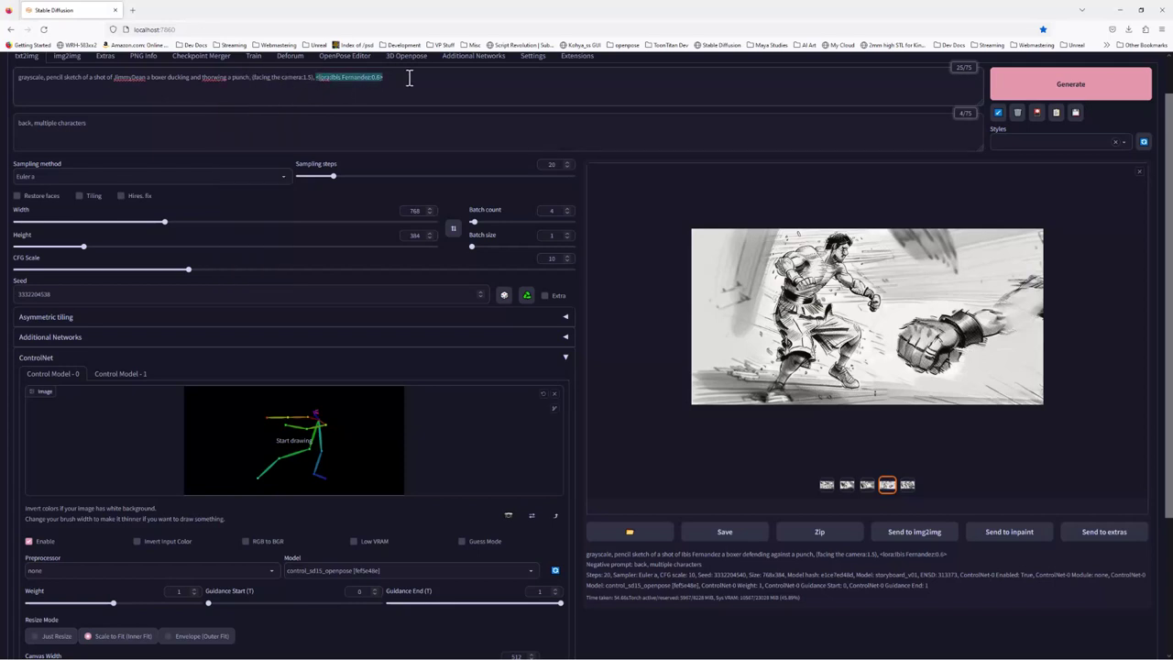
pyautogui.press('BackSpace')
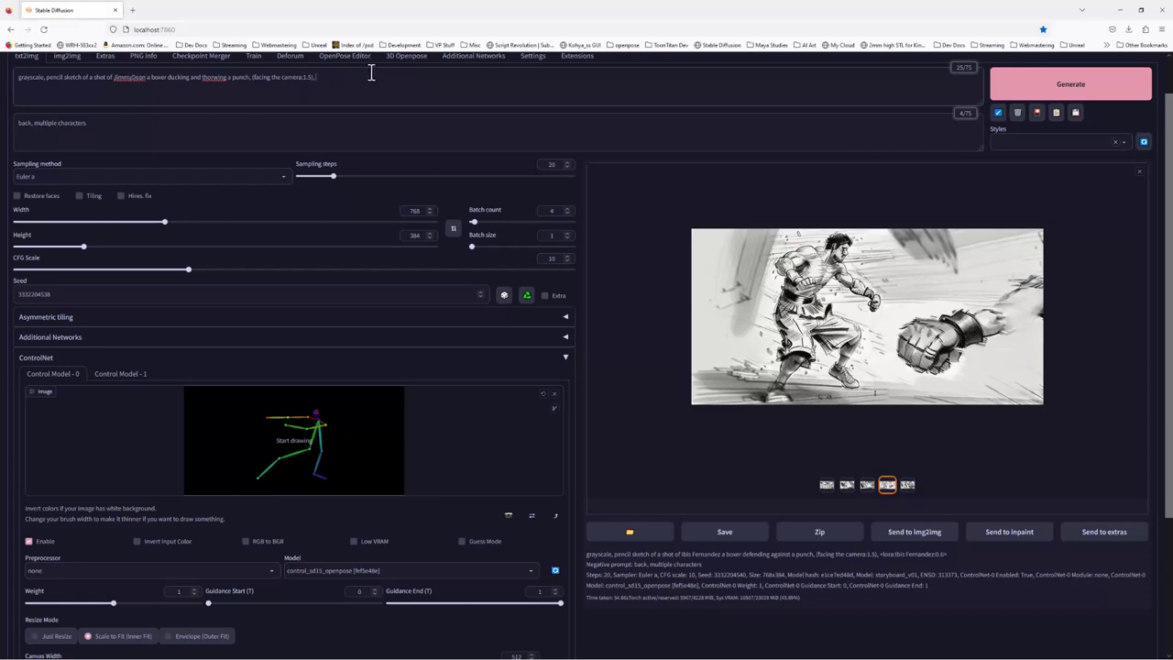
pyautogui.write('JimmyDean')
pyautogui.write('k')
pyautogui.write(' an')
pyautogui.press('BackSpace')
pyautogui.press('BackSpace')
pyautogui.press('BackSpace')
pyautogui.write(', tutu, and bellerina shoe')
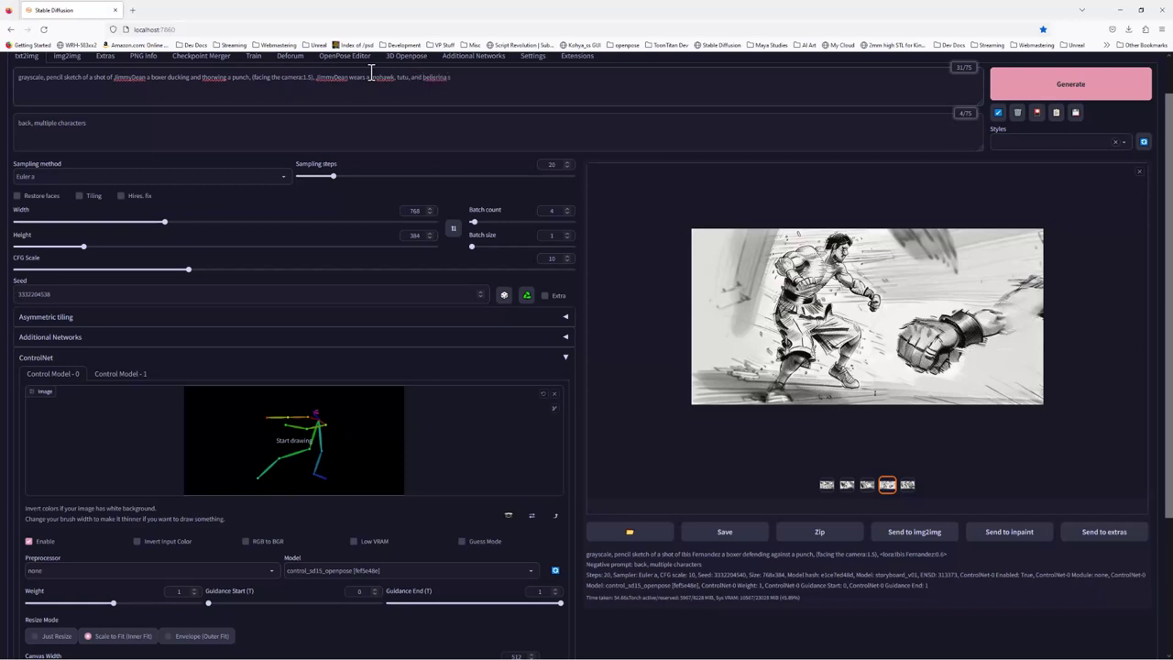
pyautogui.write('s')
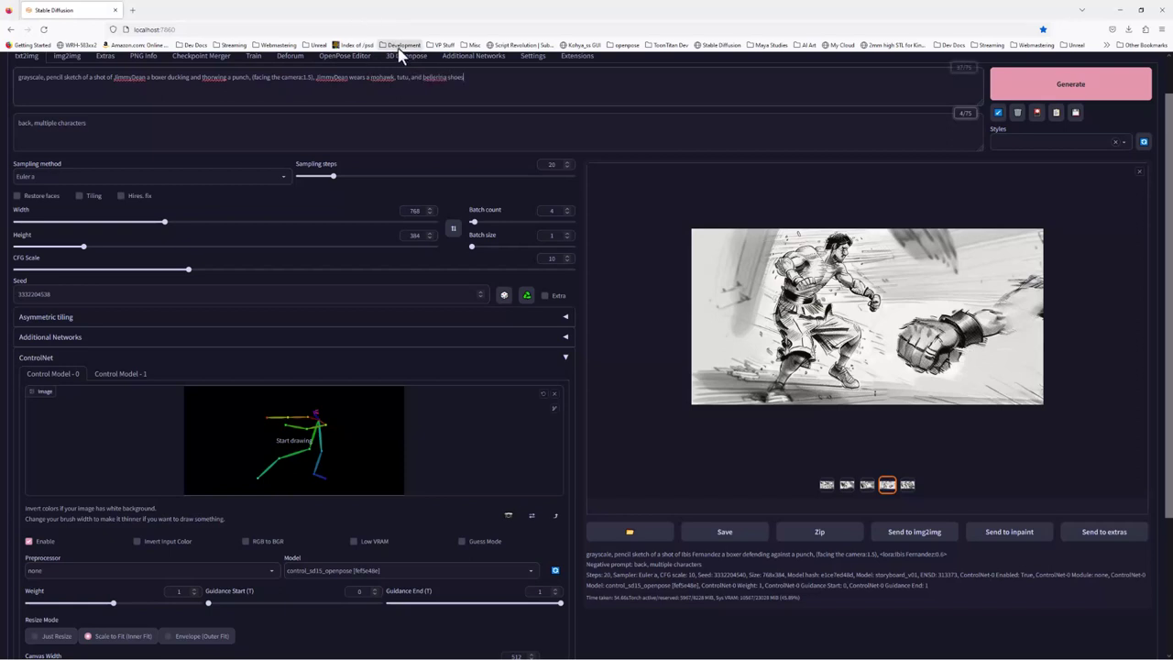
pyautogui.rightClick(440, 78)
pyautogui.click(463, 87)
# Generate four 768×384 pencil sketches of the mohawked boxer ducking and punching
pyautogui.click(1034, 88)
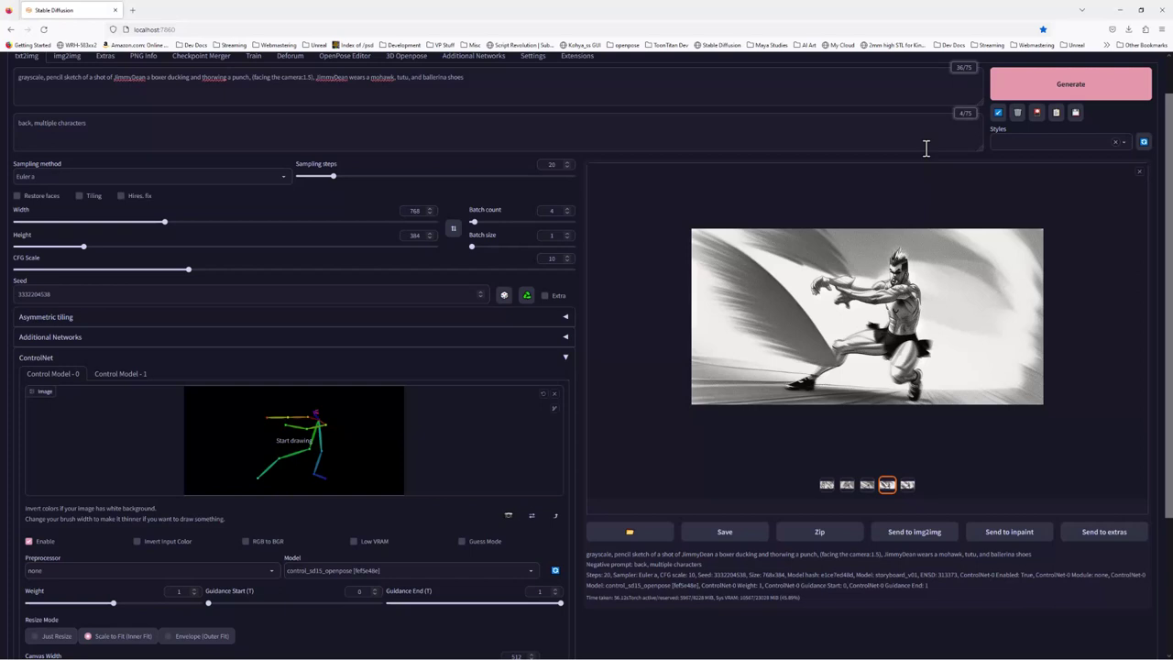
# Compare the new thumbnails and settle on the second, the boxer lunging with arms outstretched
pyautogui.click(846, 487)
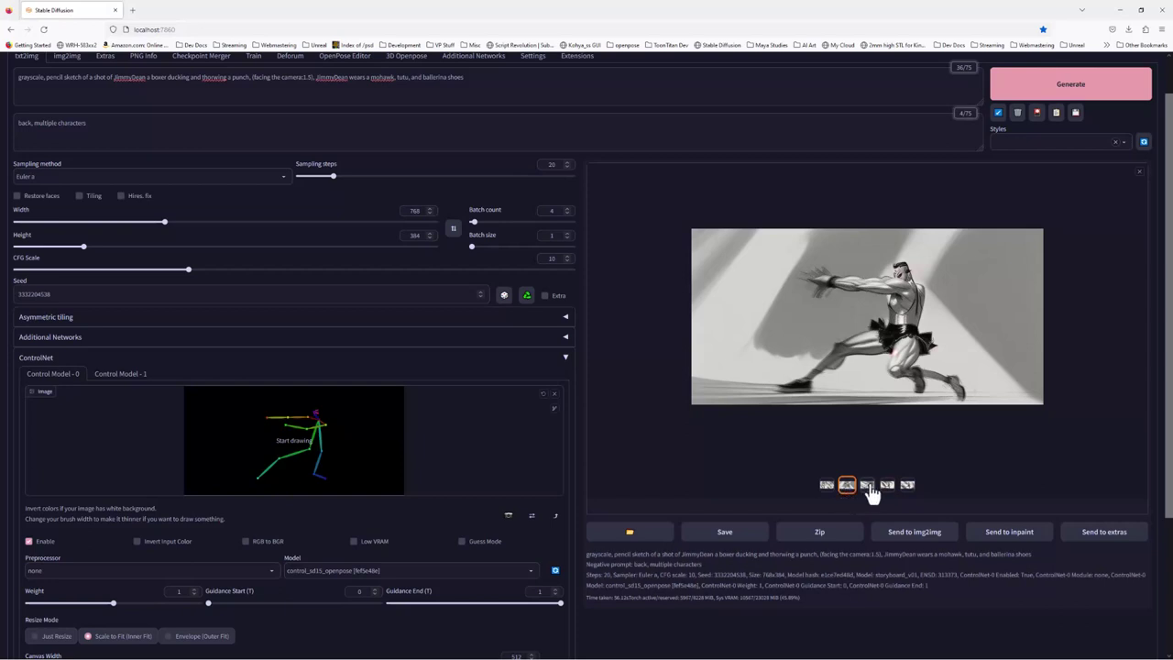
pyautogui.click(869, 487)
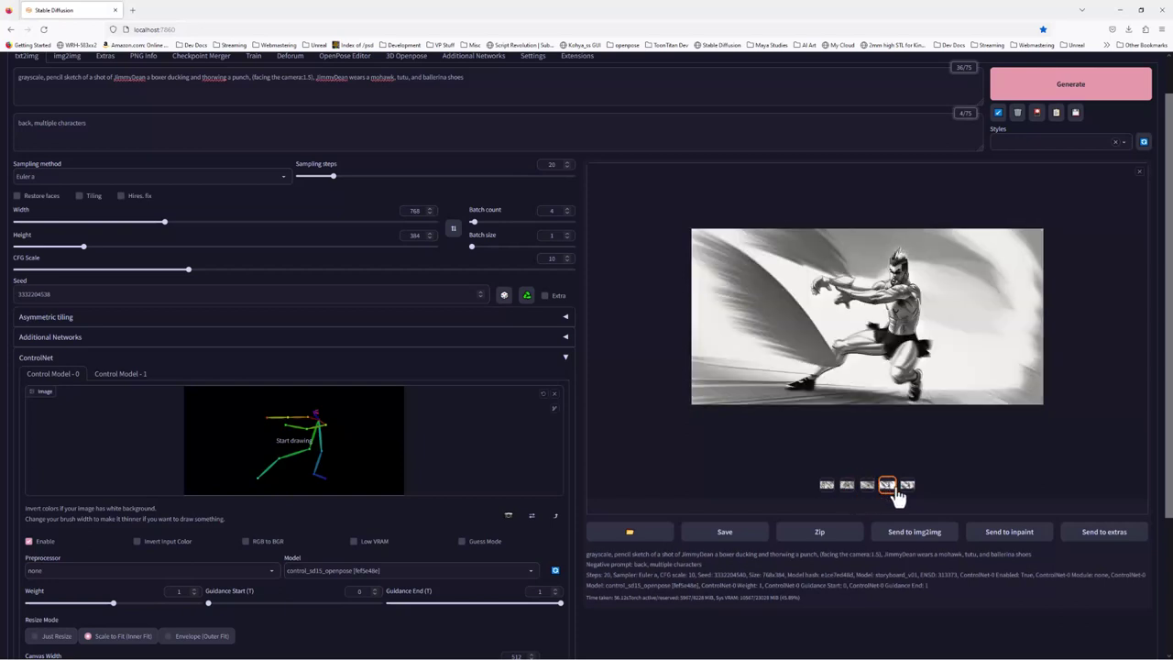
pyautogui.click(908, 486)
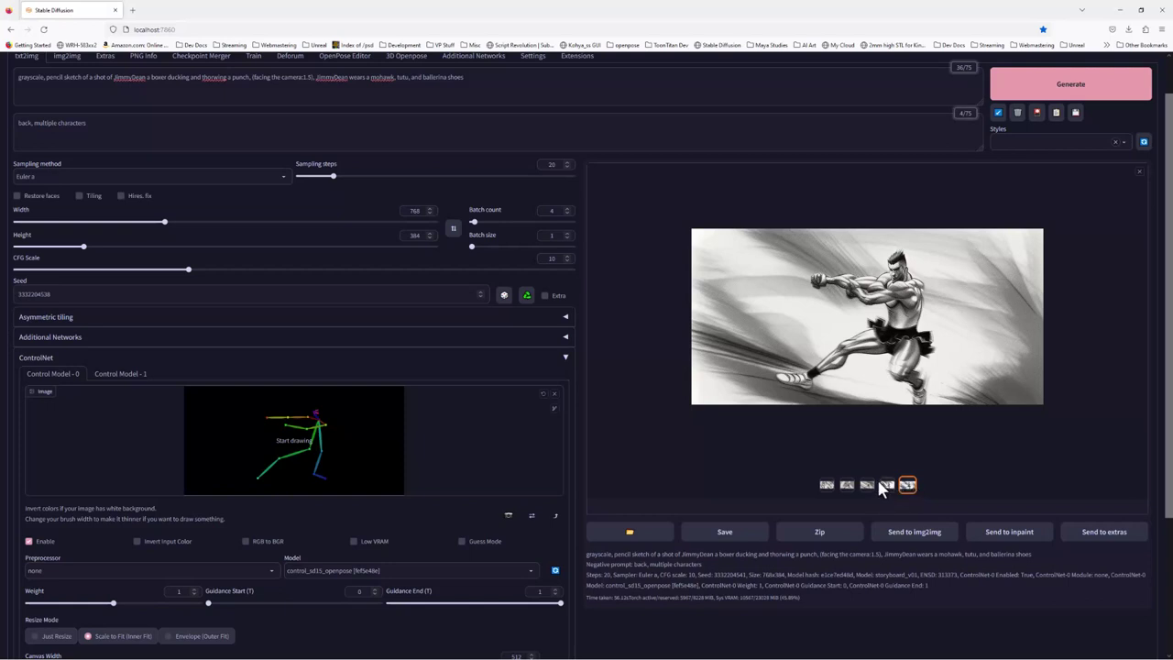
pyautogui.click(845, 489)
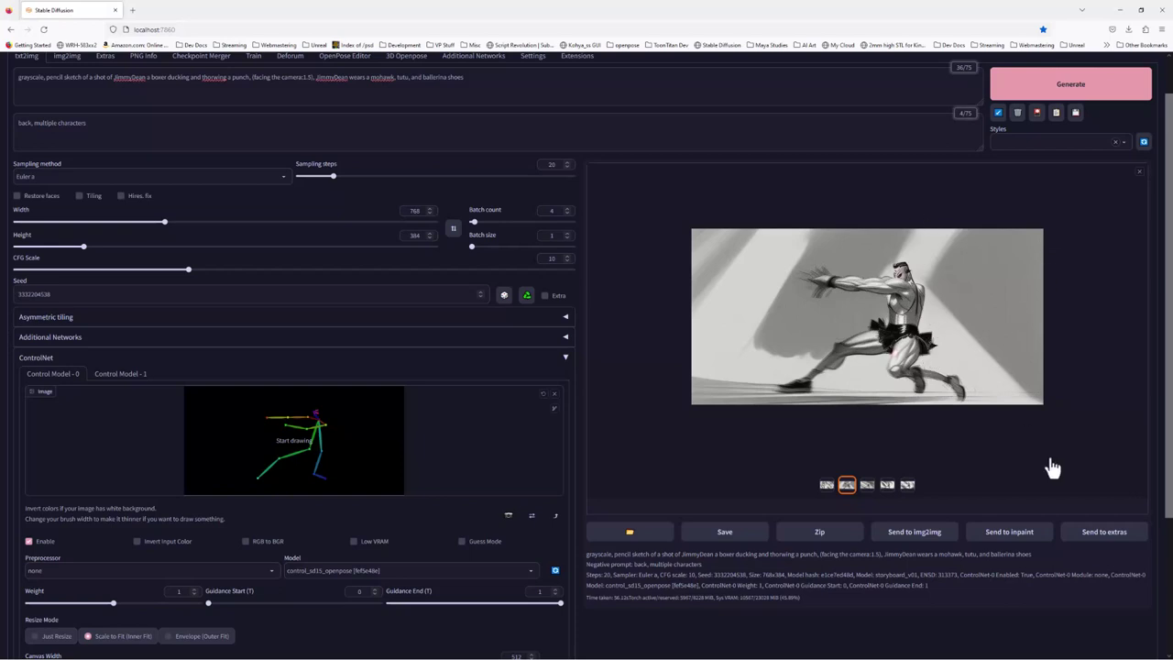
# Send the chosen sketch to Extras and remove its background with u2net
pyautogui.click(1099, 541)
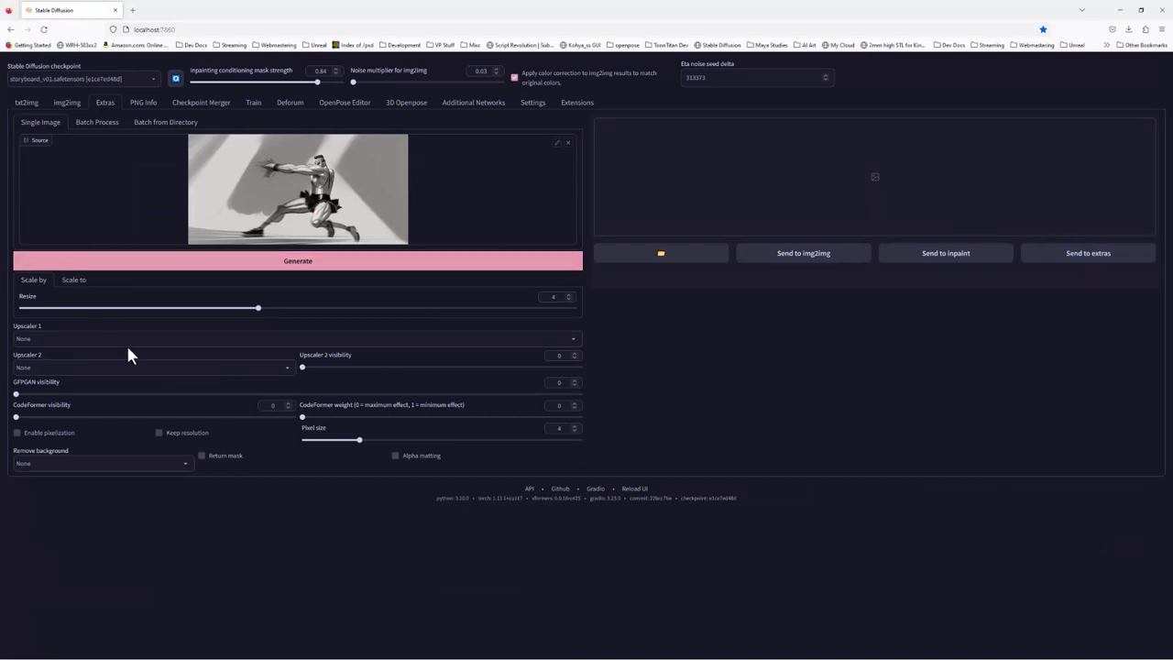
pyautogui.click(162, 463)
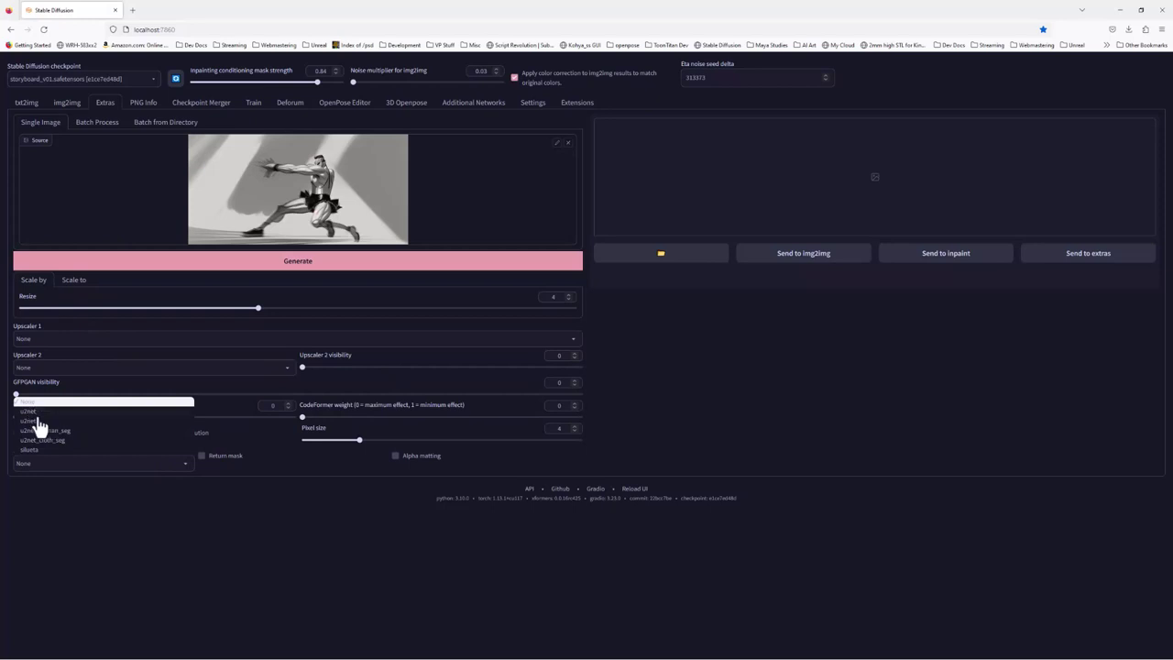
pyautogui.click(55, 508)
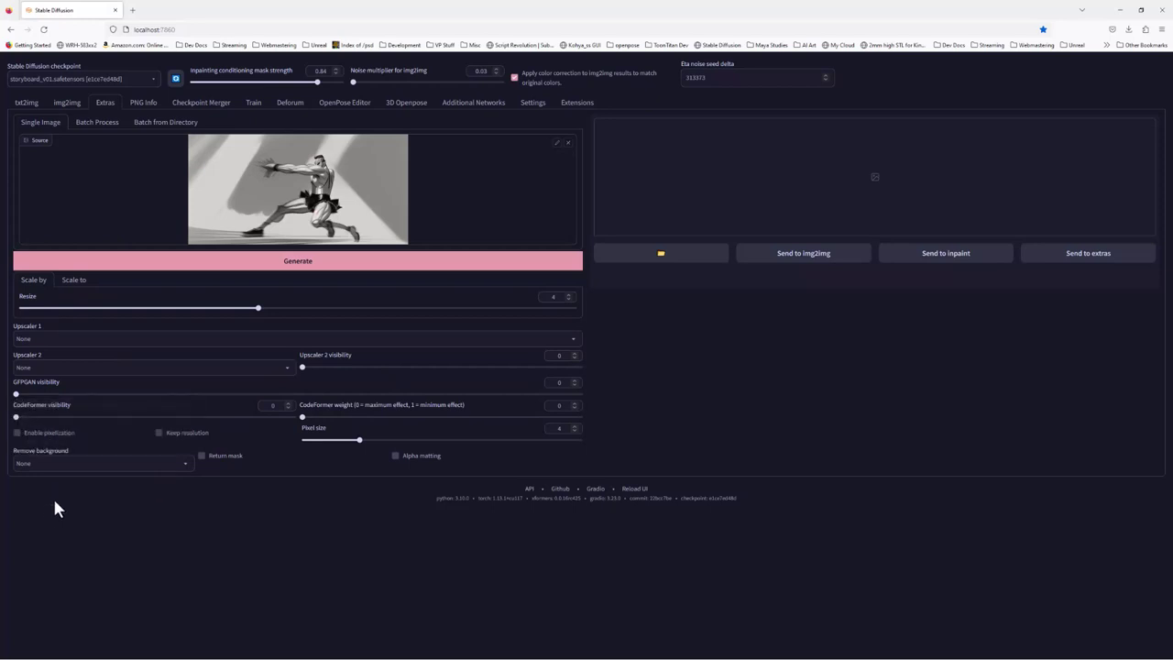
pyautogui.click(114, 463)
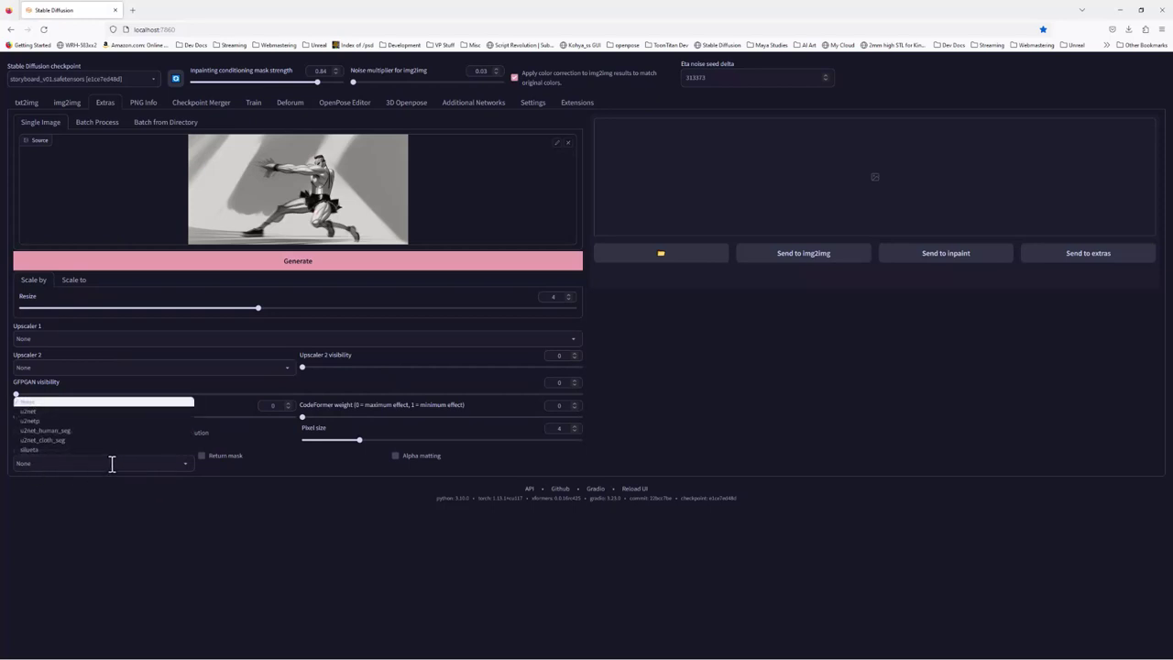
pyautogui.click(34, 413)
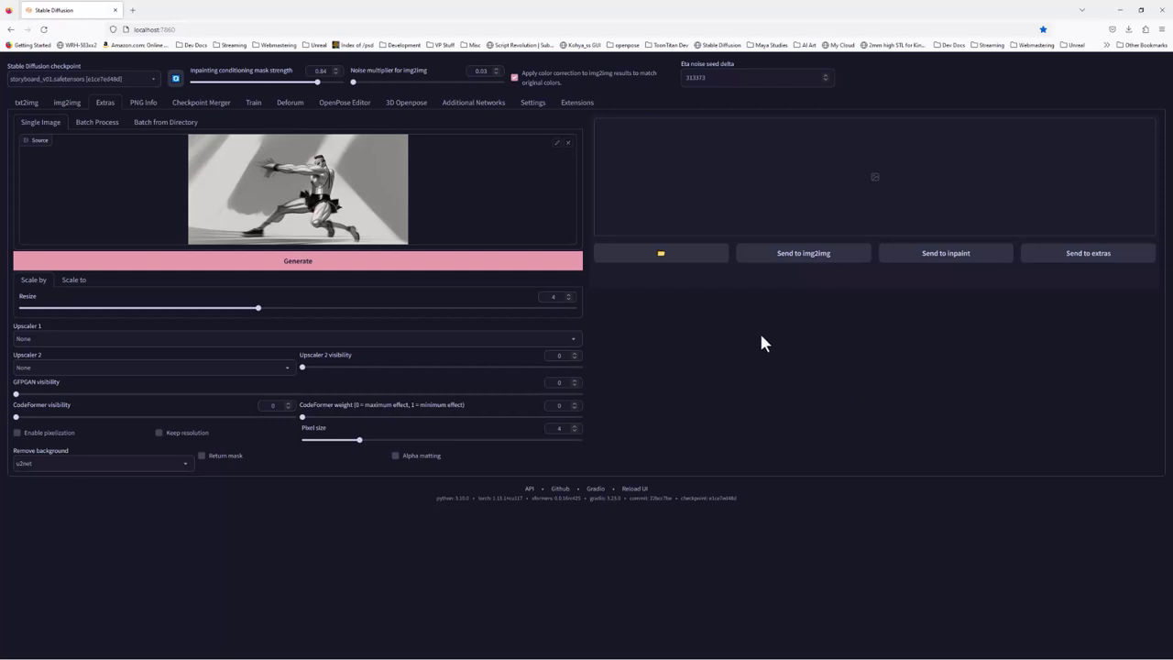
pyautogui.click(308, 267)
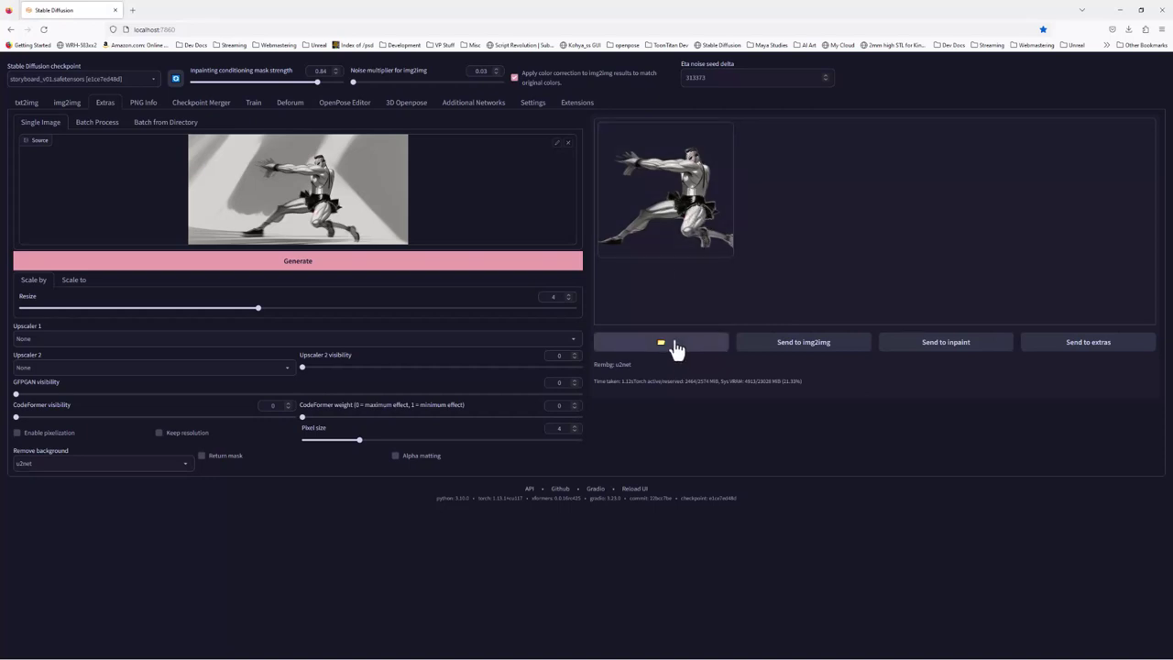
# Bring Photoshop's boxer storyboard window forward and move it up and left
pyautogui.press('super')
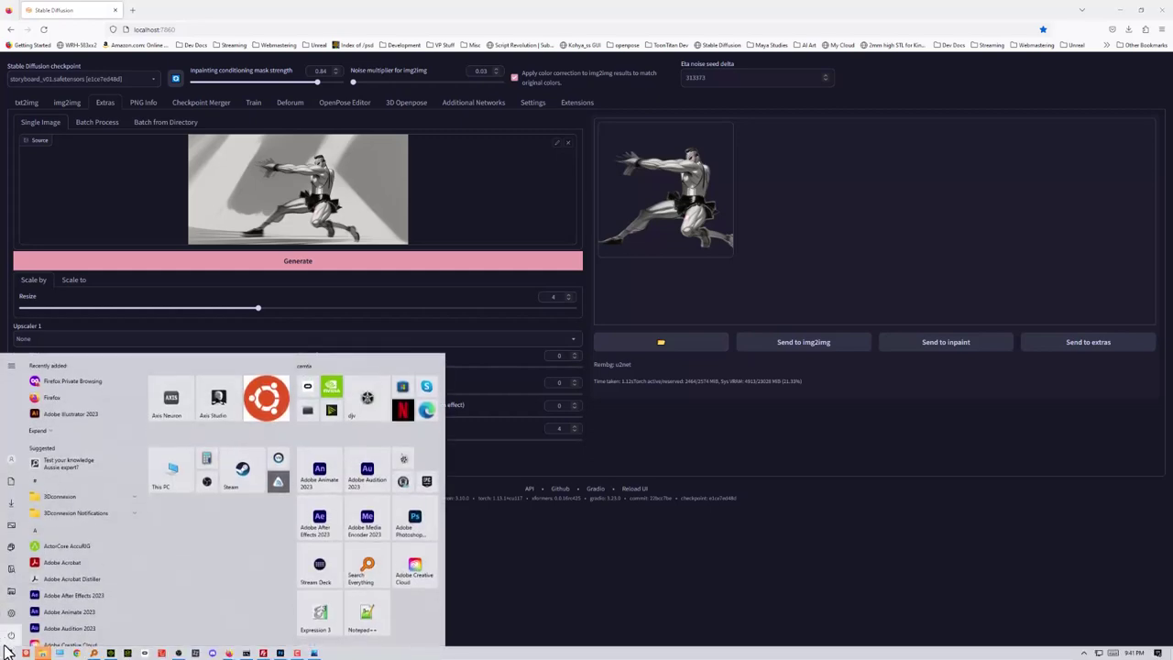
pyautogui.moveTo(49, 650)
pyautogui.press('Escape')
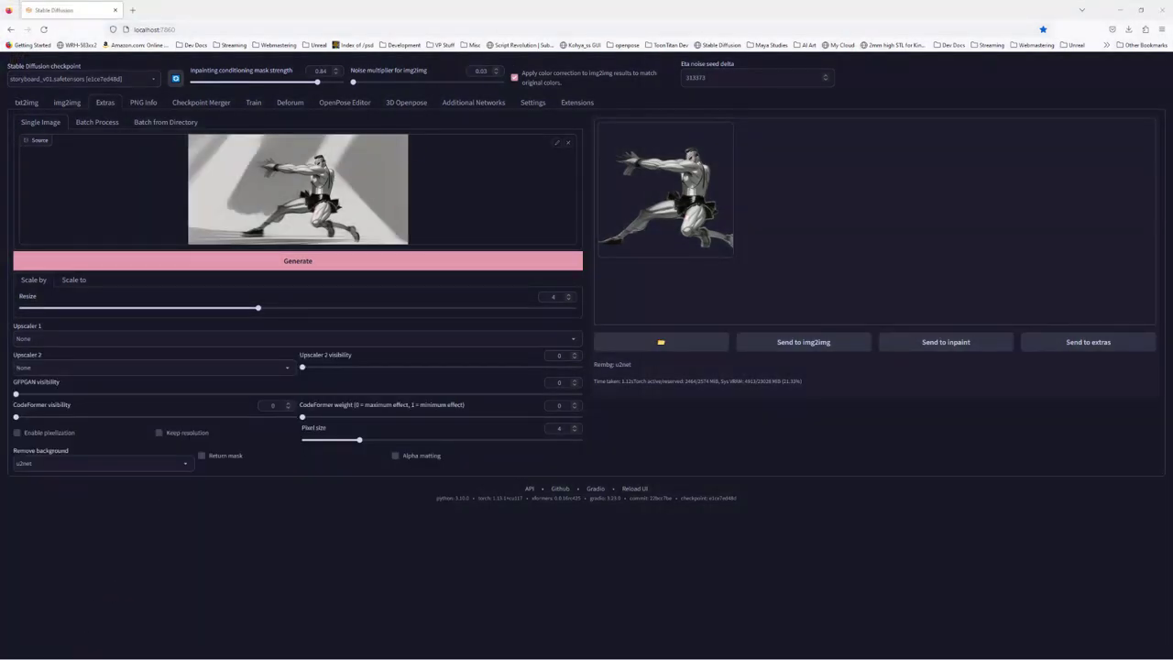
pyautogui.hotkey('alt', 'Tab')
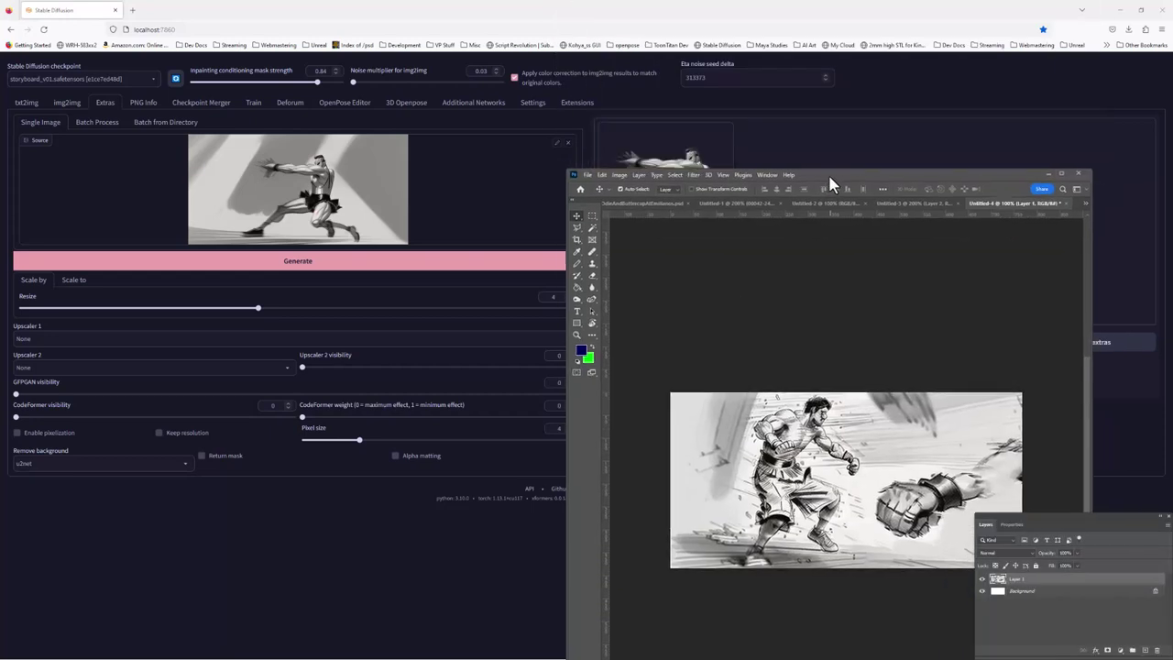
pyautogui.moveTo(828, 173); pyautogui.dragTo(697, 63)
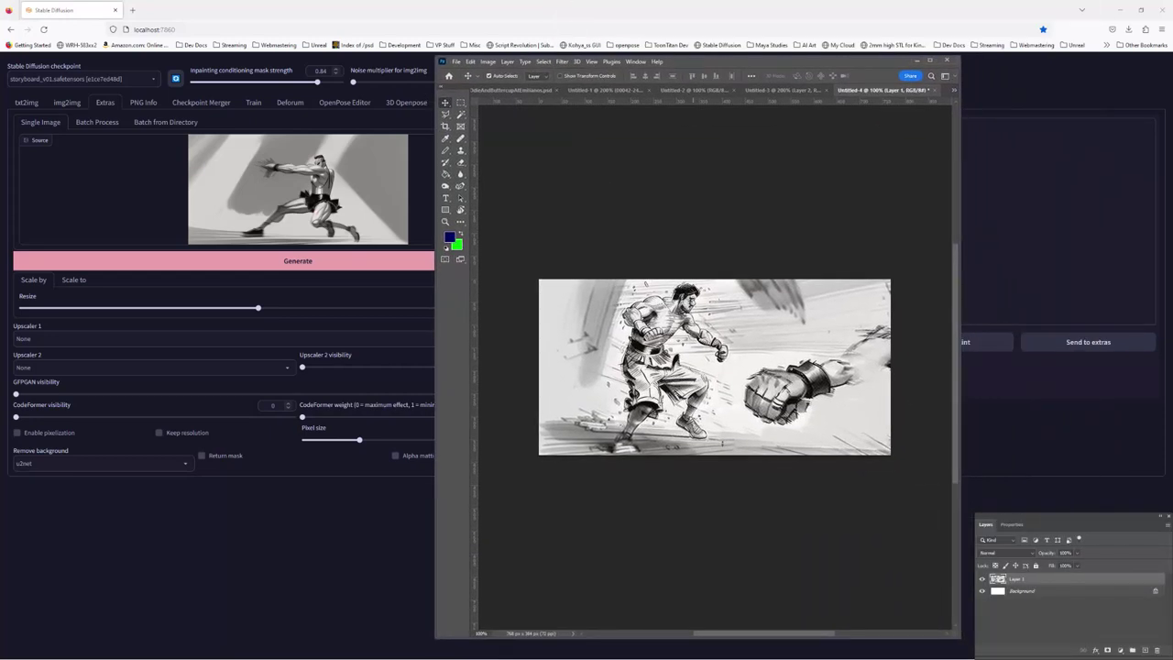
# Bring up the extras output folder of numbered figure images 00001–00016
pyautogui.hotkey('alt', 'Tab')
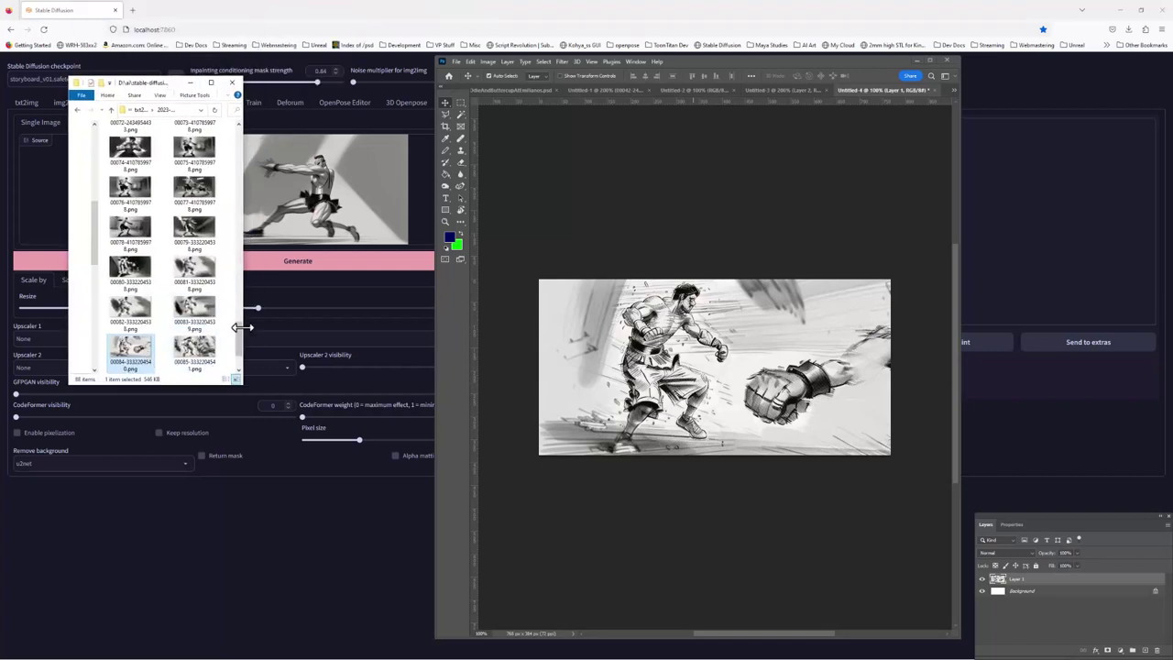
pyautogui.click(191, 85)
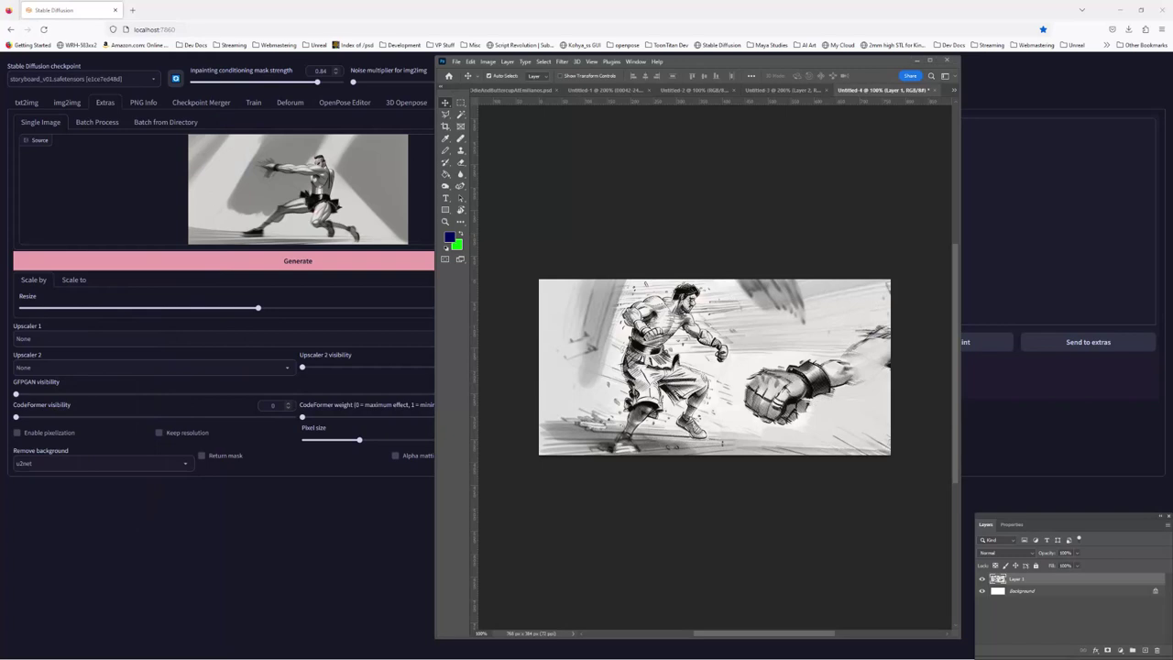
pyautogui.hotkey('alt', 'Tab')
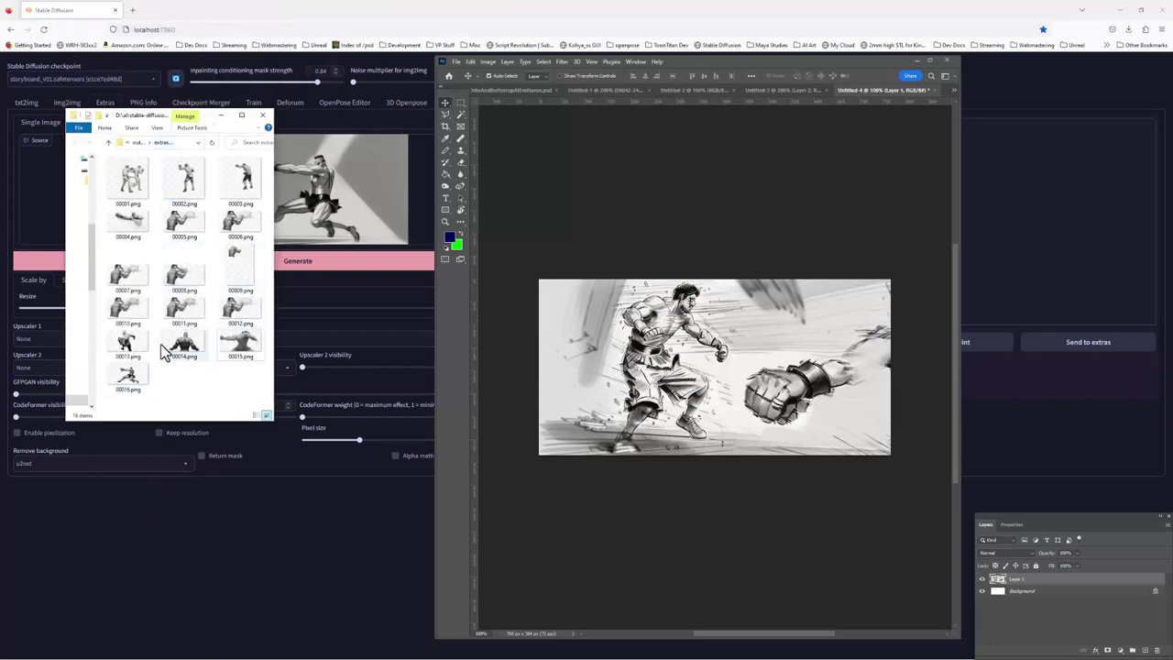
# Place 00016.png into the boxer frame as a layer and scale it to fill the frame
pyautogui.moveTo(139, 383); pyautogui.dragTo(738, 381)
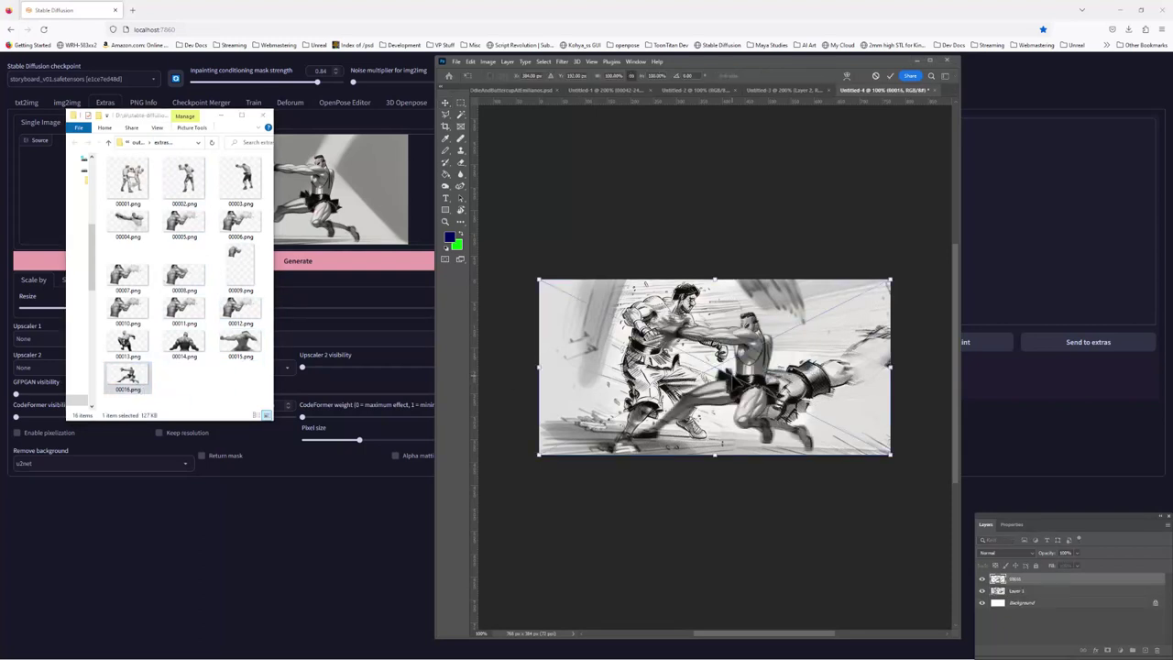
pyautogui.click(266, 115)
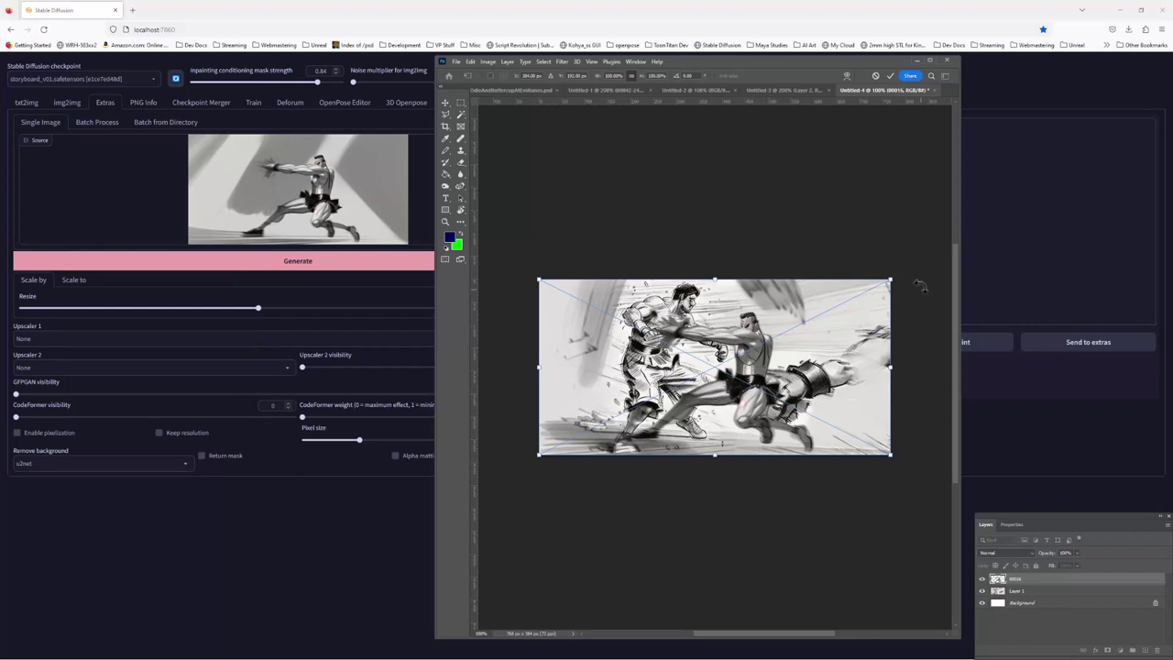
pyautogui.moveTo(896, 275); pyautogui.dragTo(942, 314)
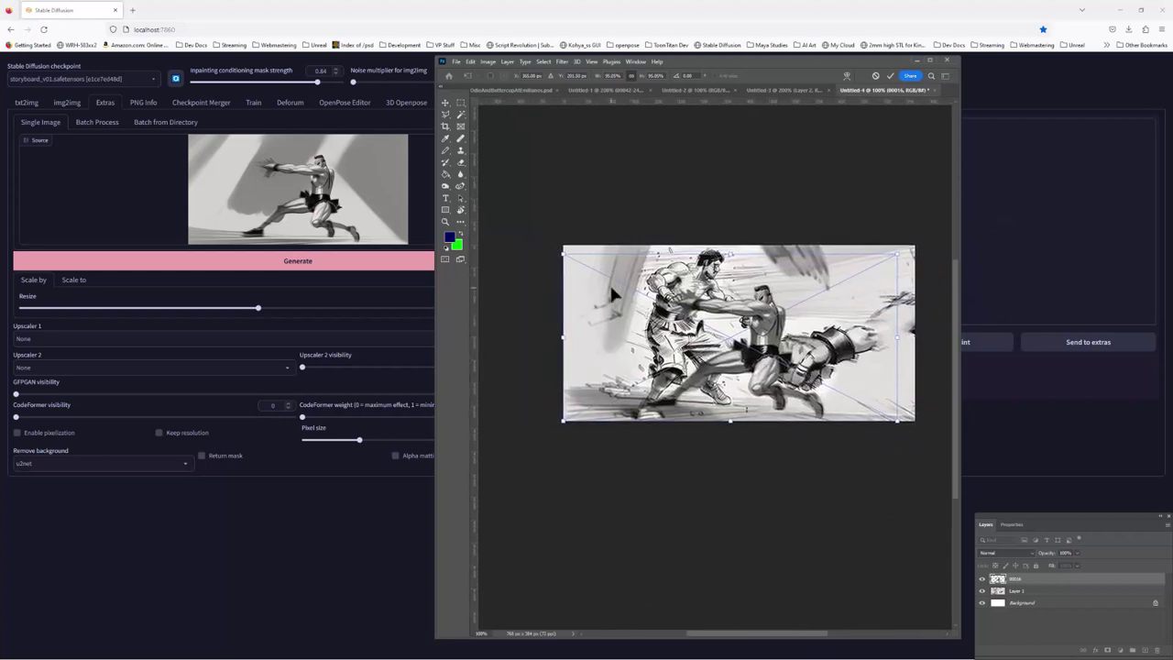
pyautogui.moveTo(563, 247); pyautogui.dragTo(500, 228)
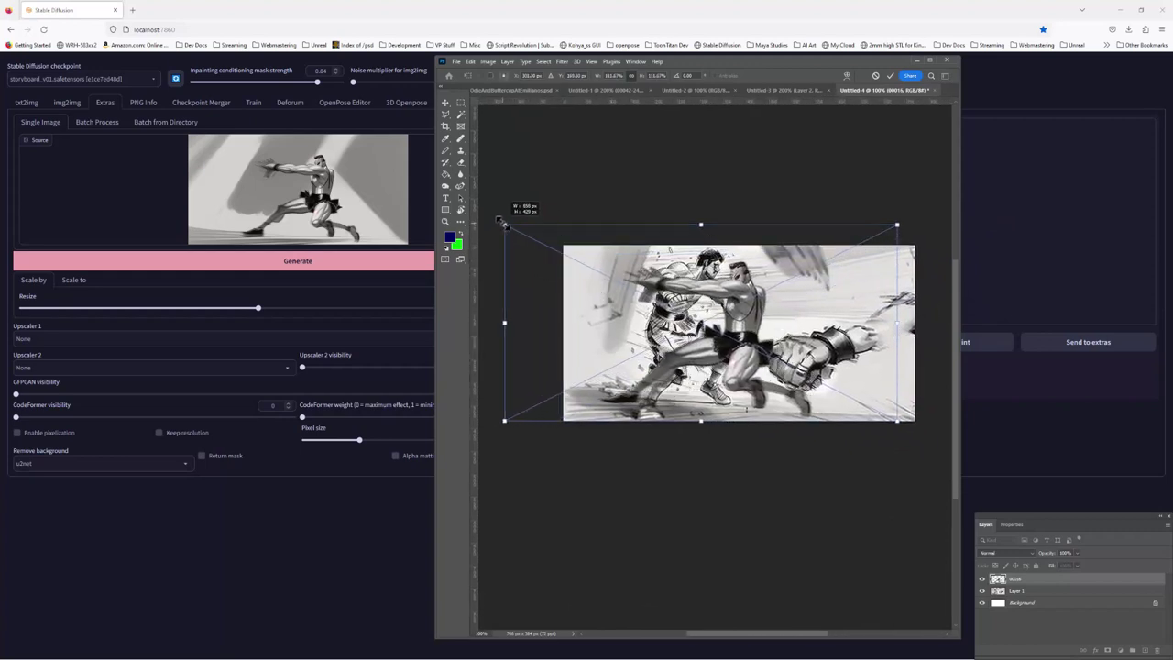
pyautogui.moveTo(713, 313); pyautogui.dragTo(805, 341)
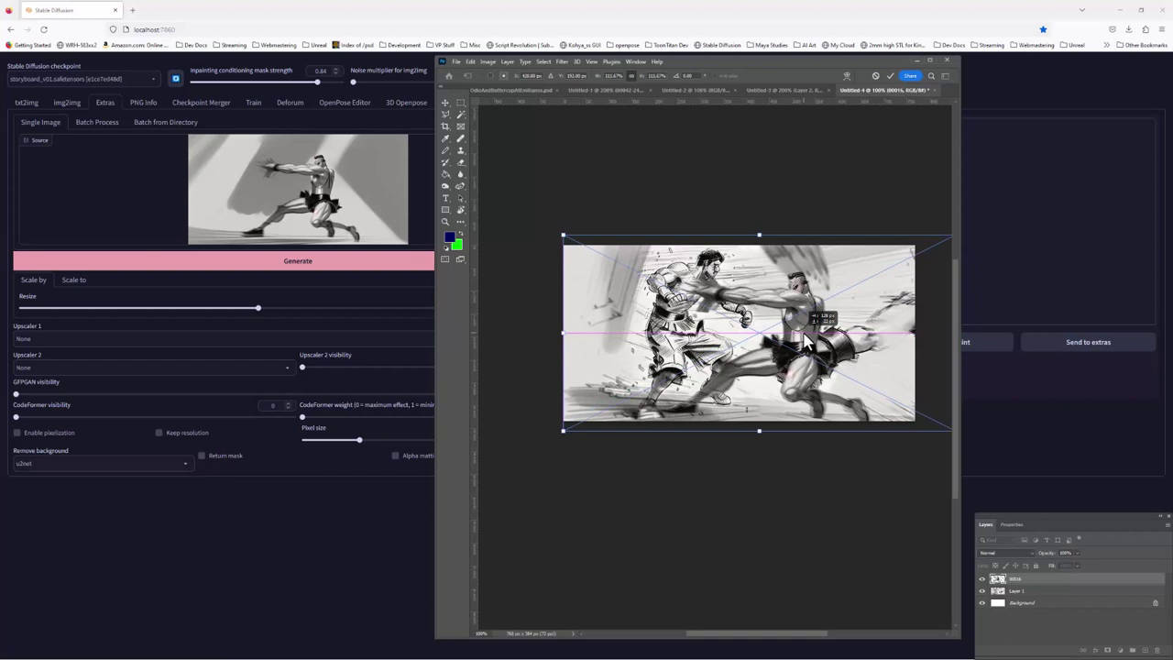
pyautogui.moveTo(805, 343); pyautogui.dragTo(804, 343)
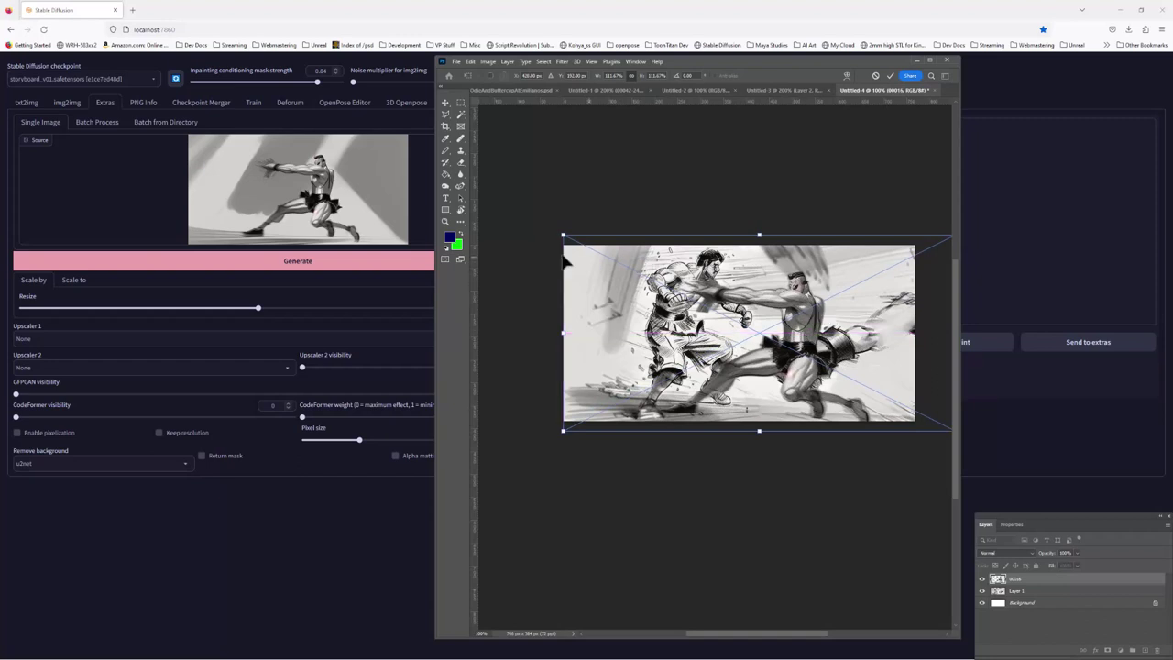
pyautogui.moveTo(557, 230)
pyautogui.mouseDown()
pyautogui.moveTo(537, 220)
pyautogui.moveTo(541, 235)
pyautogui.moveTo(537, 222)
pyautogui.mouseUp()
pyautogui.moveTo(806, 343)
pyautogui.mouseDown()
pyautogui.moveTo(821, 347)
pyautogui.moveTo(808, 343)
pyautogui.mouseUp()
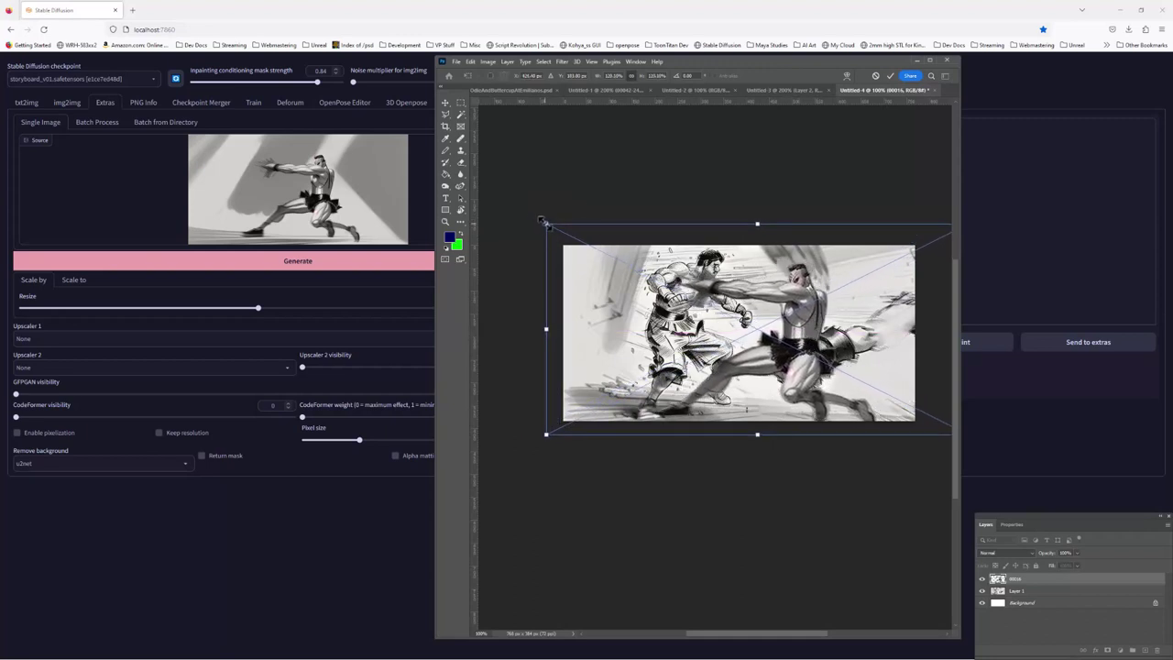
pyautogui.moveTo(542, 222); pyautogui.dragTo(589, 251)
pyautogui.moveTo(829, 354); pyautogui.dragTo(813, 341)
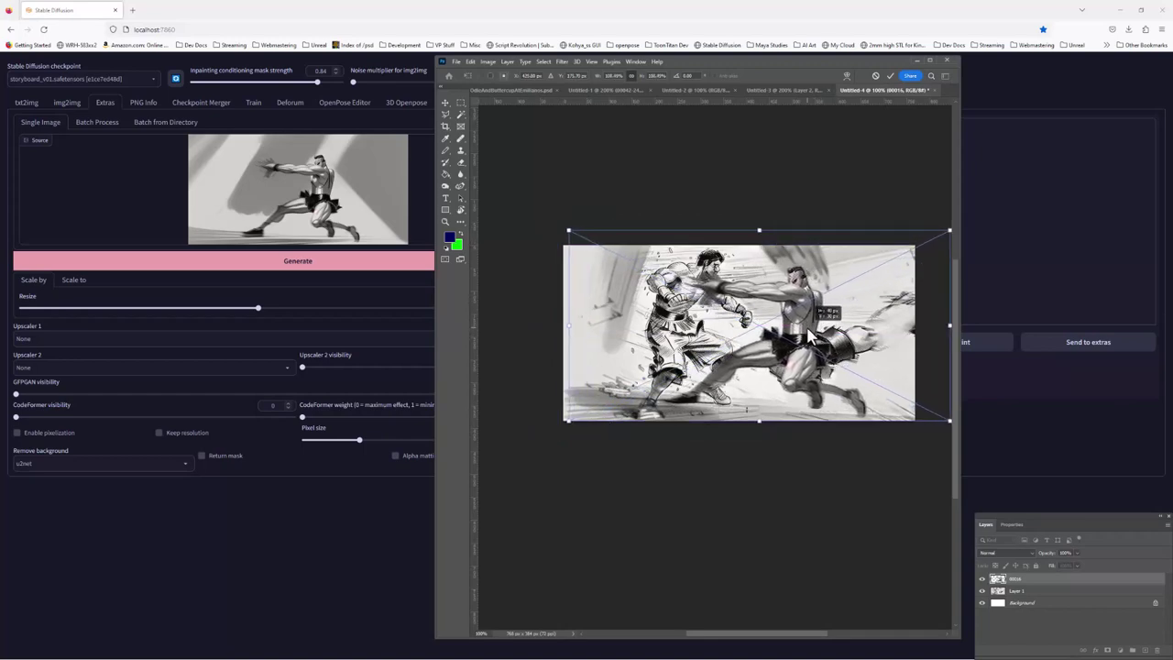
pyautogui.press('Return')
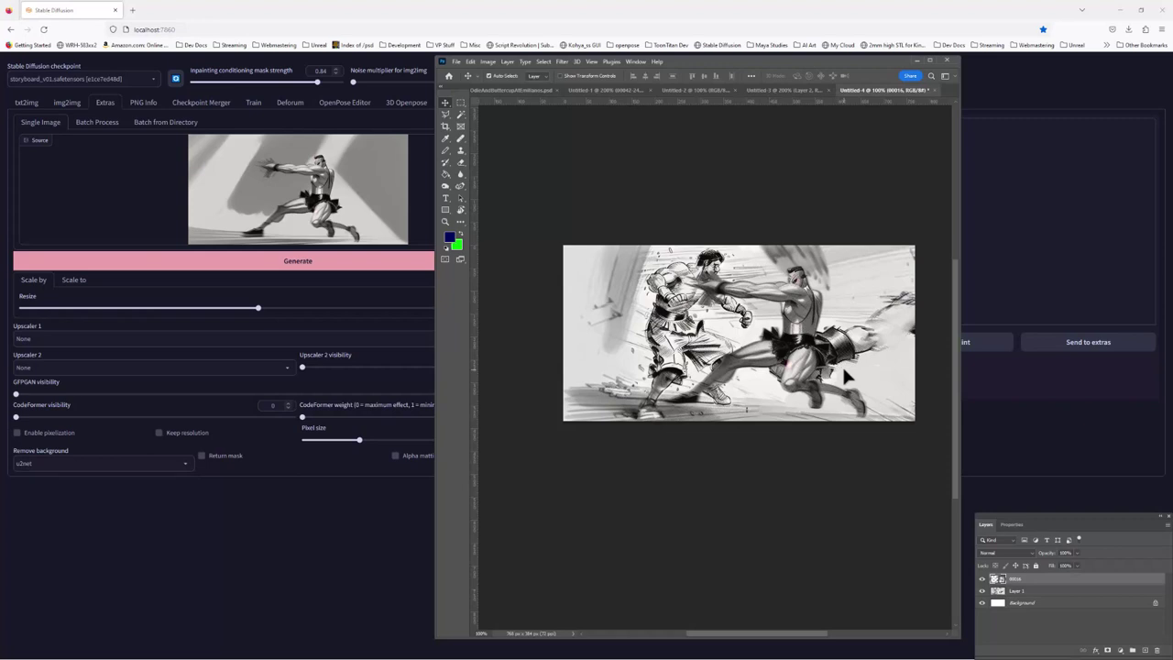
# Lasso the leftover fist and arm area on the original sketch, Layer 1
pyautogui.click(446, 115)
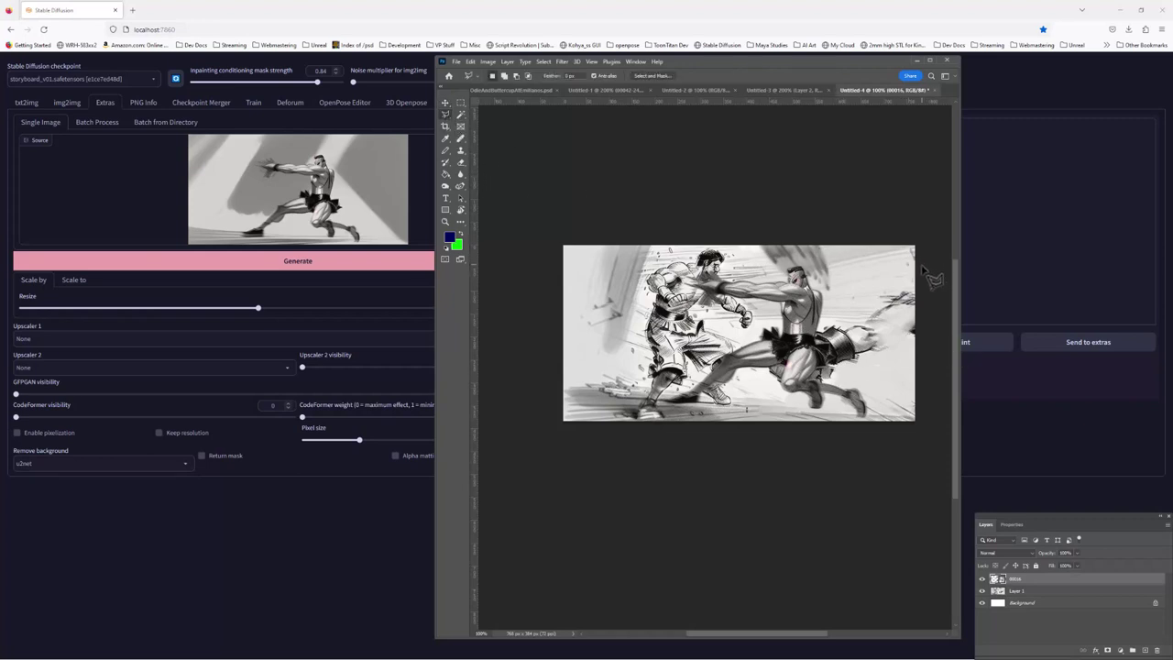
pyautogui.moveTo(924, 269); pyautogui.dragTo(764, 347)
pyautogui.moveTo(926, 269)
pyautogui.mouseDown()
pyautogui.moveTo(833, 326)
pyautogui.moveTo(851, 316)
pyautogui.moveTo(807, 320)
pyautogui.moveTo(754, 349)
pyautogui.moveTo(756, 371)
pyautogui.moveTo(814, 418)
pyautogui.moveTo(851, 379)
pyautogui.moveTo(949, 344)
pyautogui.mouseUp()
pyautogui.click(470, 62)
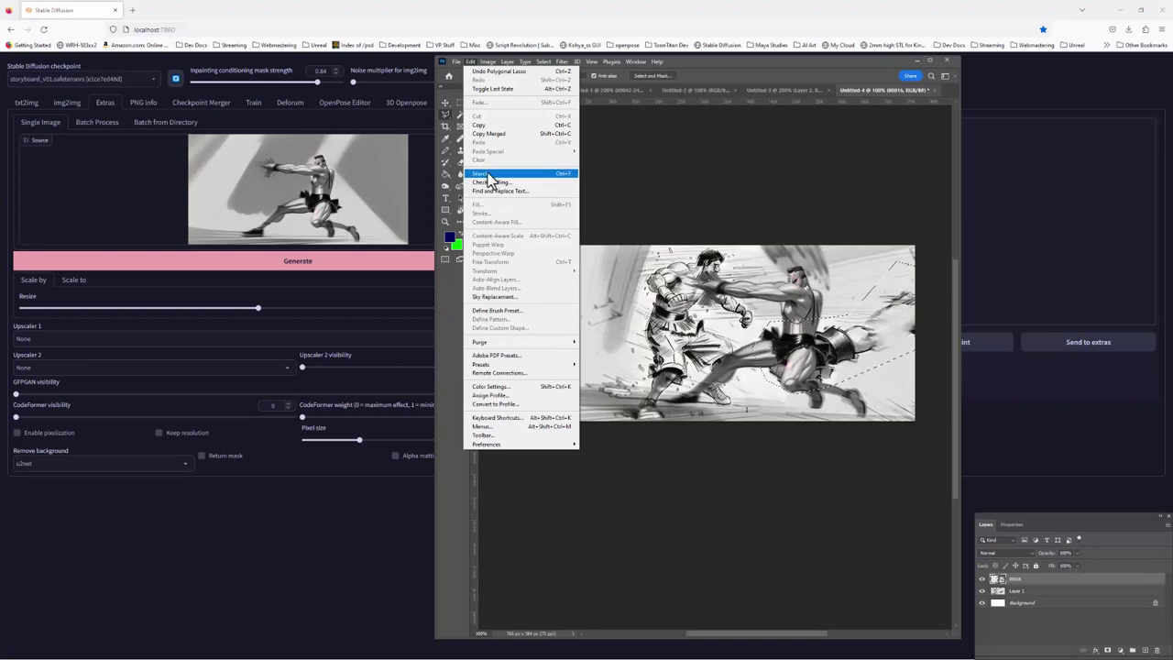
pyautogui.moveTo(488, 66)
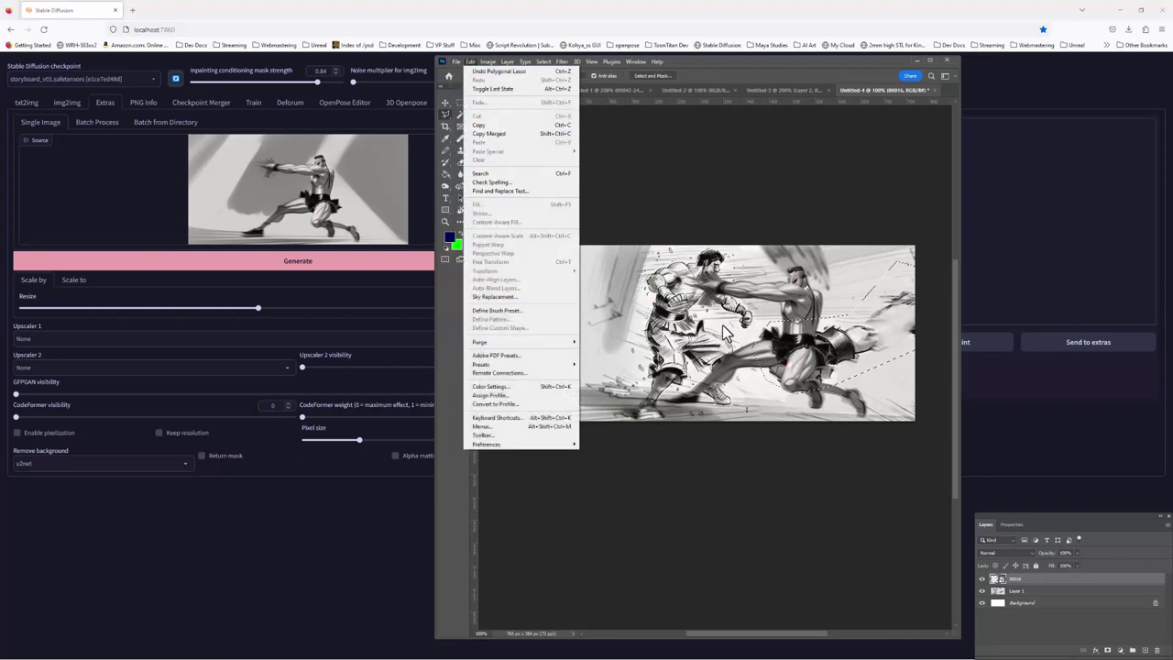
pyautogui.click(1042, 591)
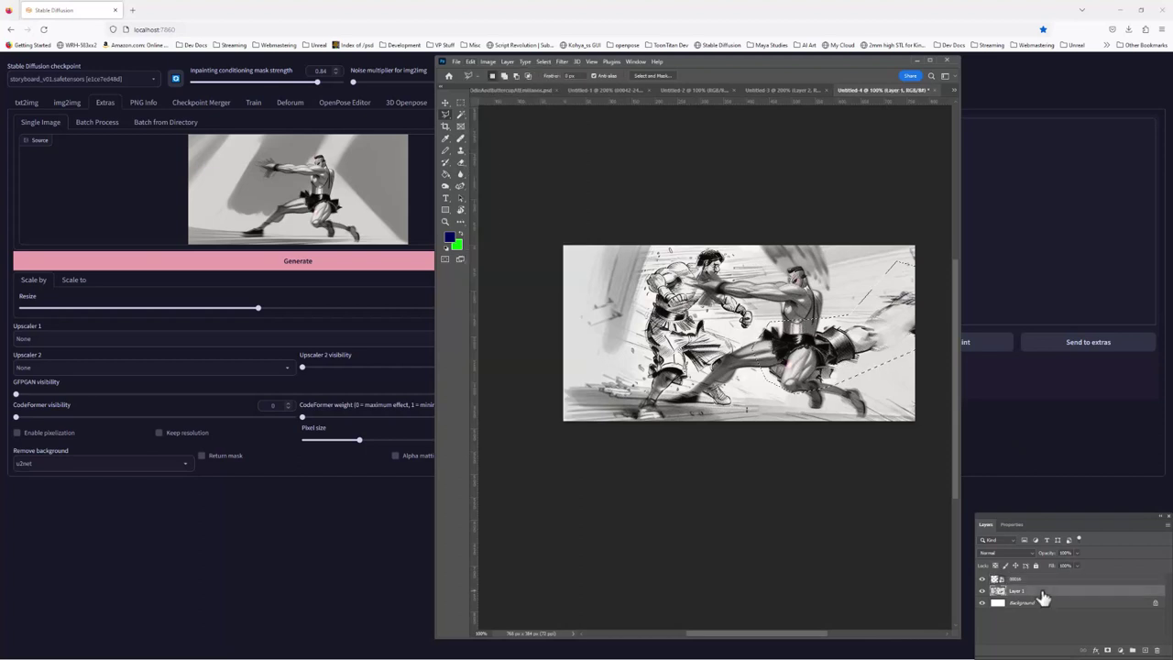
pyautogui.click(474, 64)
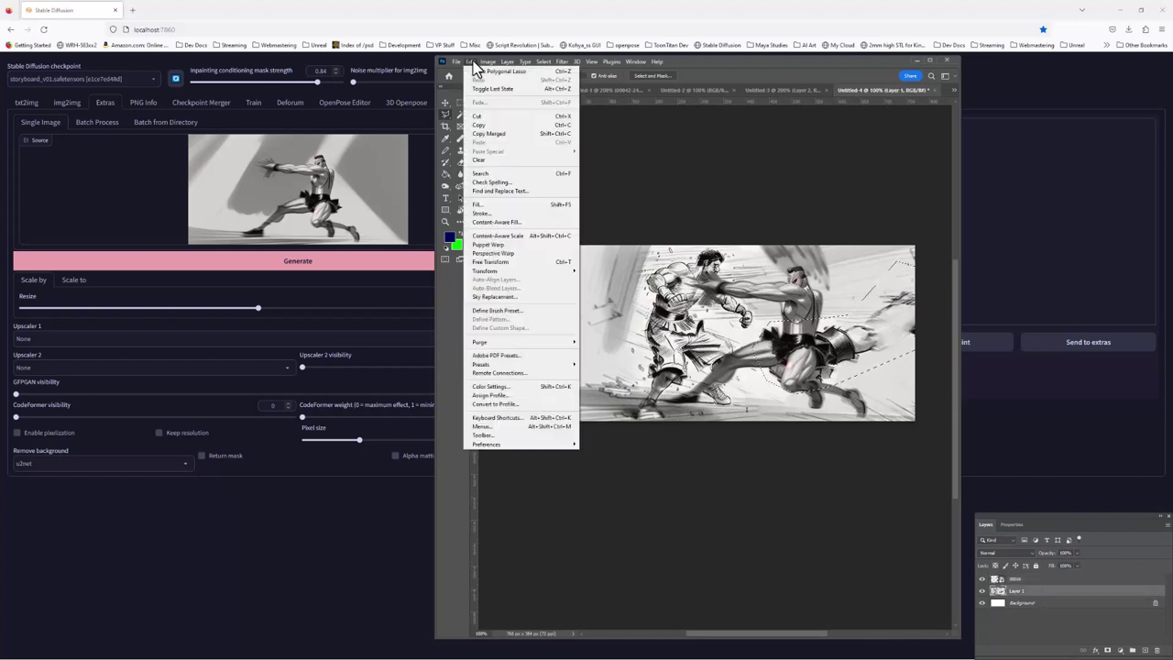
# Content-Aware Fill the fist selection from a painted sampling area, output to a new layer
pyautogui.click(495, 223)
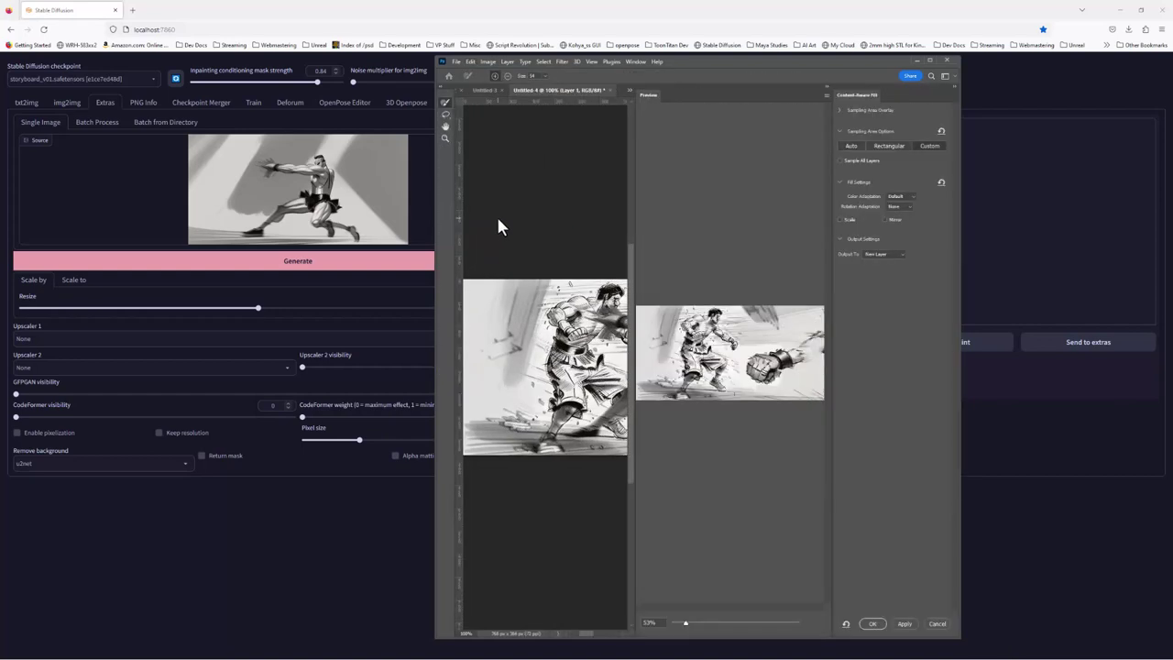
pyautogui.doubleClick(706, 70)
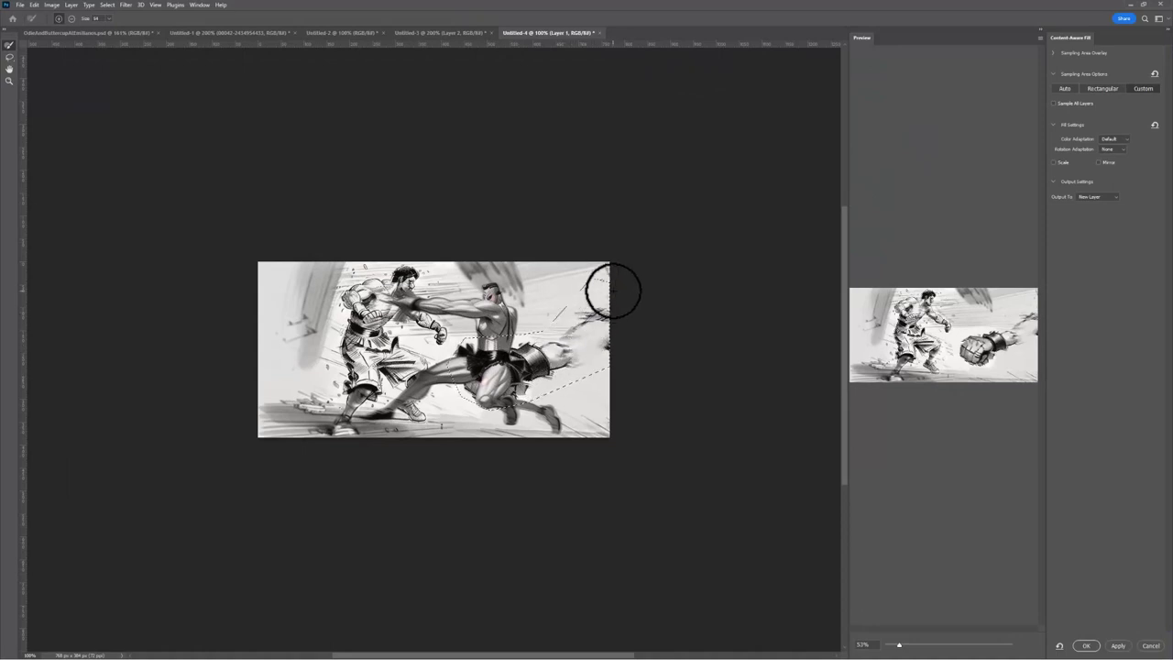
pyautogui.moveTo(610, 286)
pyautogui.mouseDown()
pyautogui.moveTo(543, 322)
pyautogui.moveTo(466, 338)
pyautogui.moveTo(450, 386)
pyautogui.moveTo(484, 411)
pyautogui.moveTo(517, 412)
pyautogui.moveTo(618, 369)
pyautogui.mouseUp()
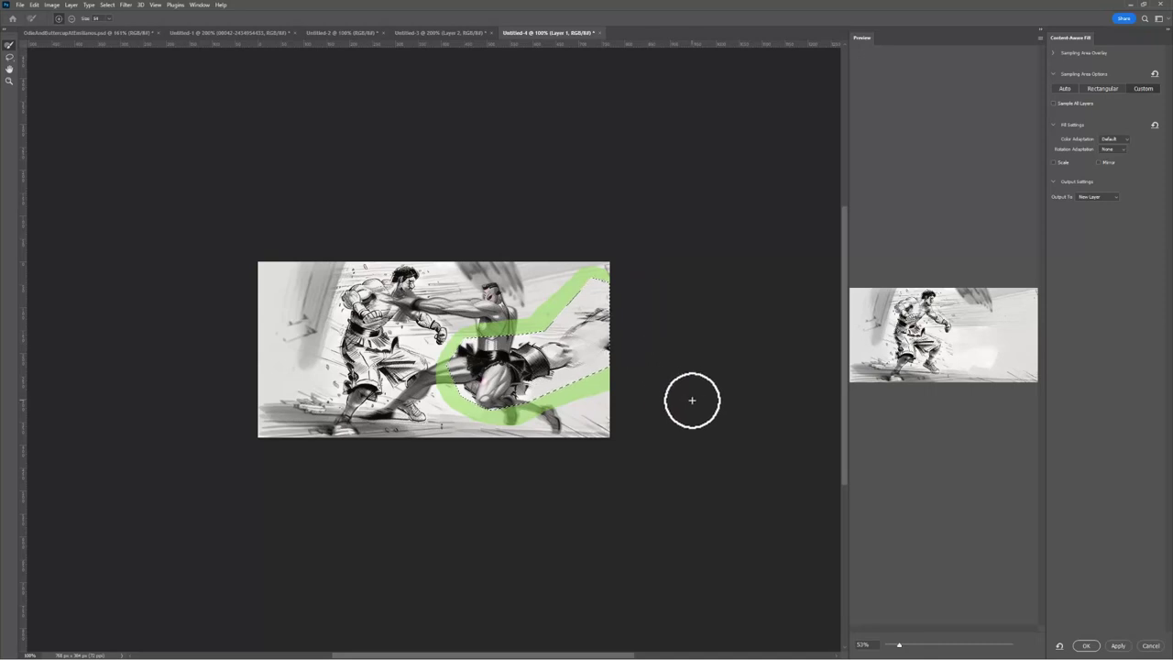
pyautogui.click(1086, 647)
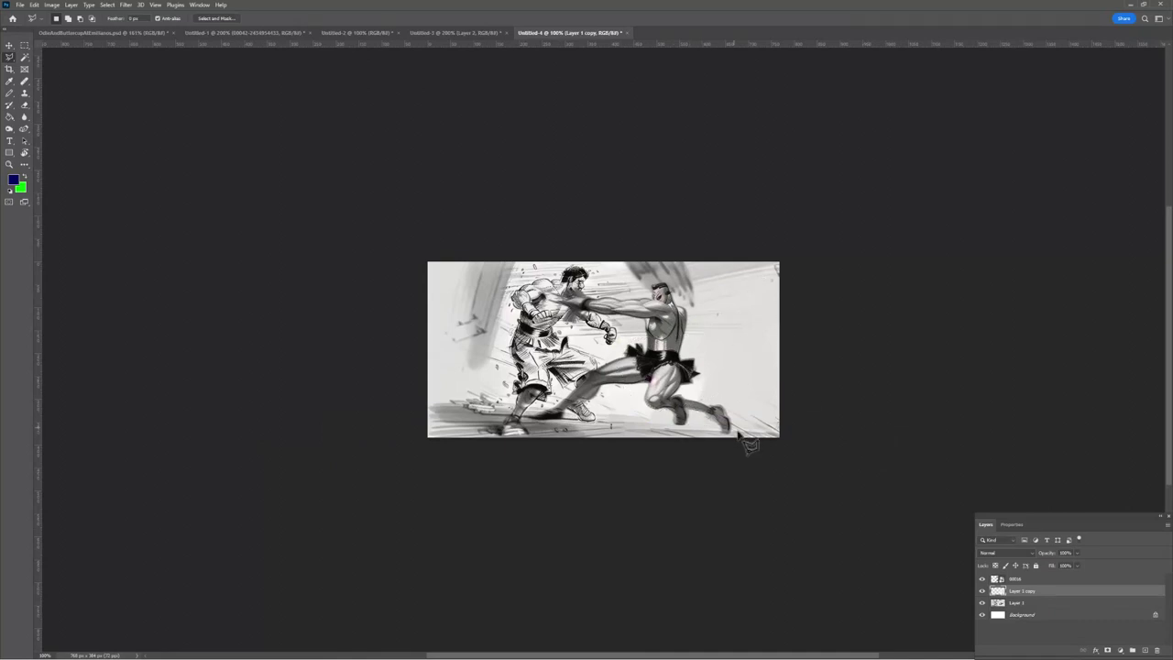
# Draw a polygonal lasso outline around the right figure's foot
pyautogui.rightClick(12, 62)
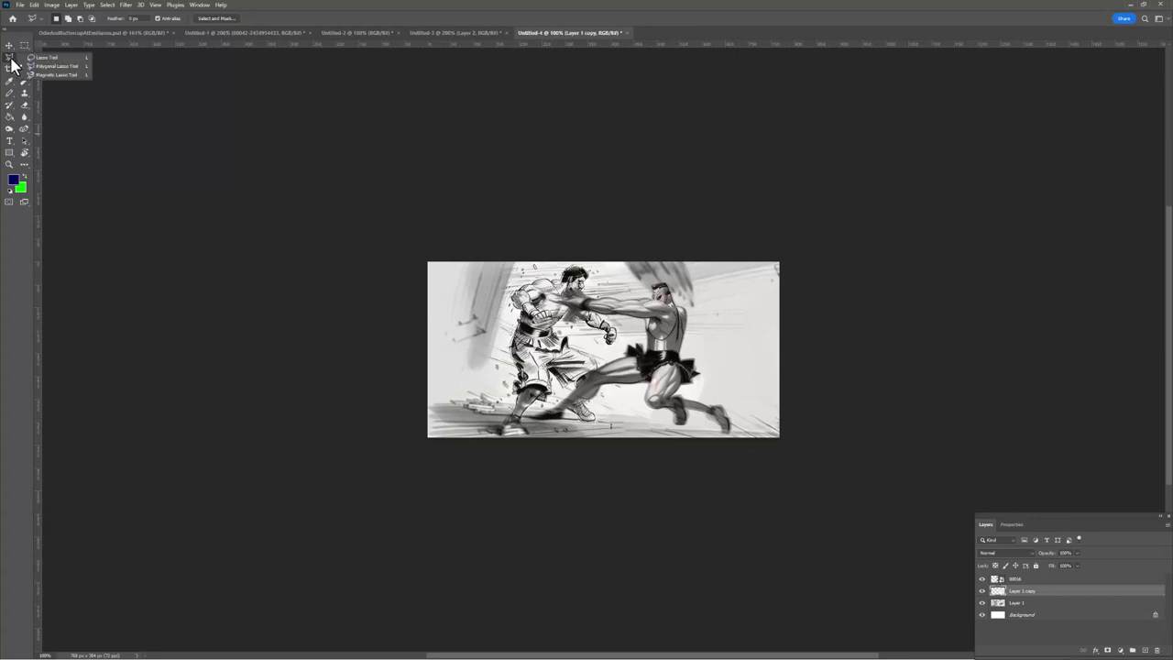
pyautogui.click(46, 66)
pyautogui.click(750, 423)
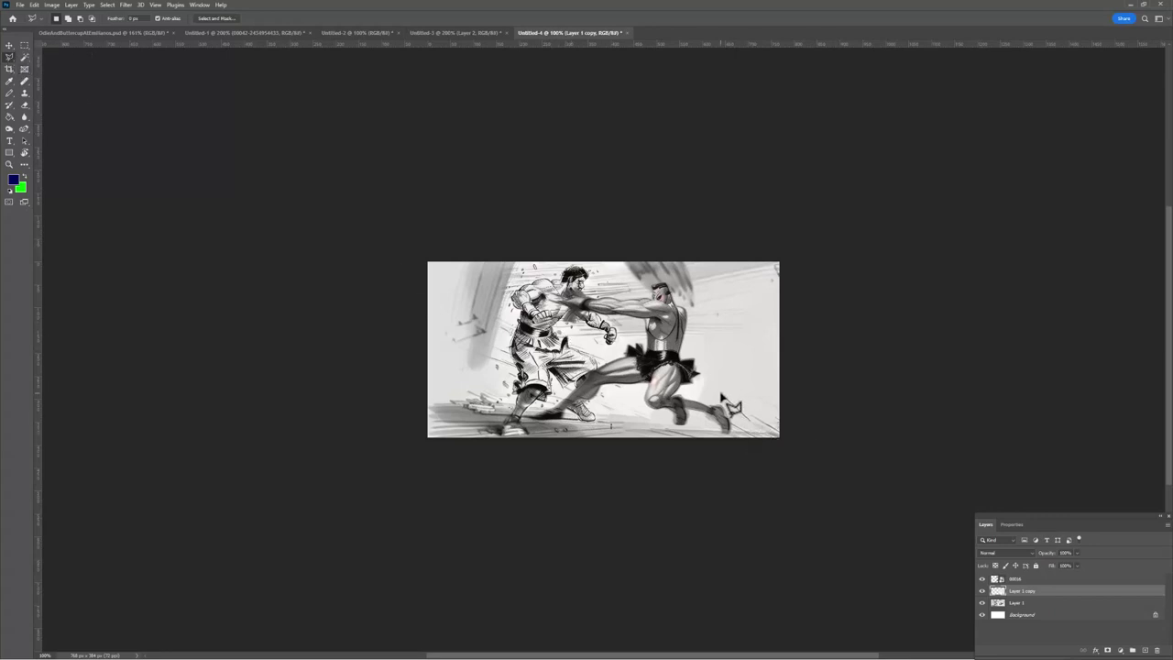
pyautogui.click(723, 394)
pyautogui.doubleClick(750, 472)
pyautogui.hotkey('ctrl', 'd')
# Rasterize the 00016 layer and erase the drawing inside the foot selection
pyautogui.click(1052, 579)
pyautogui.press('Delete')
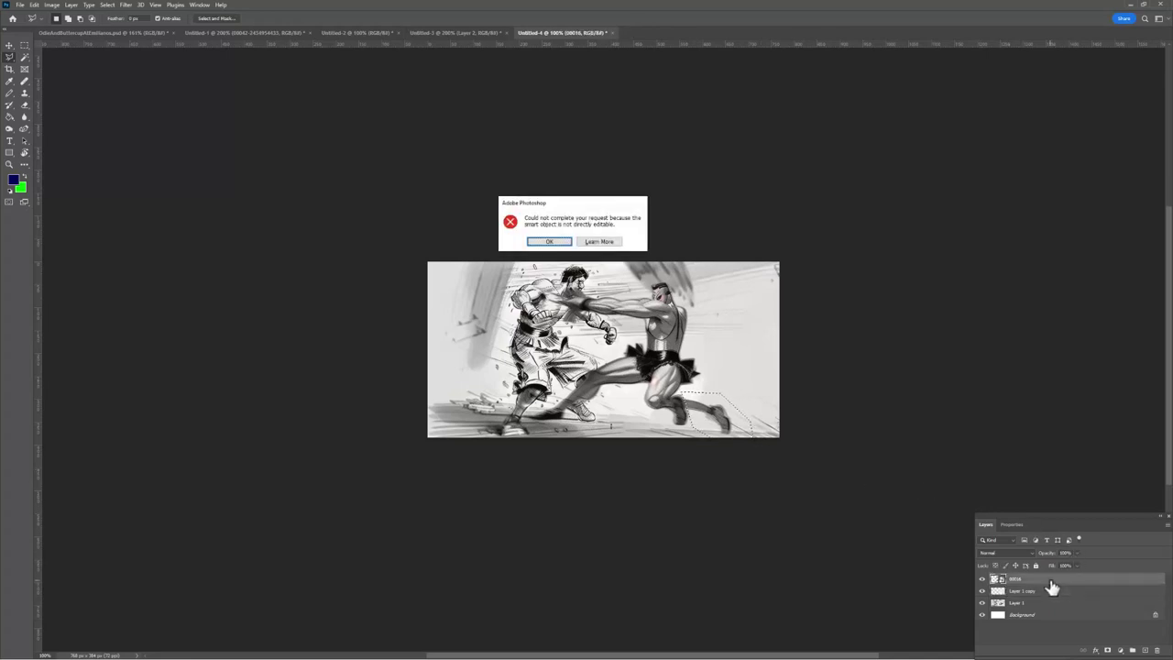
pyautogui.press('Return')
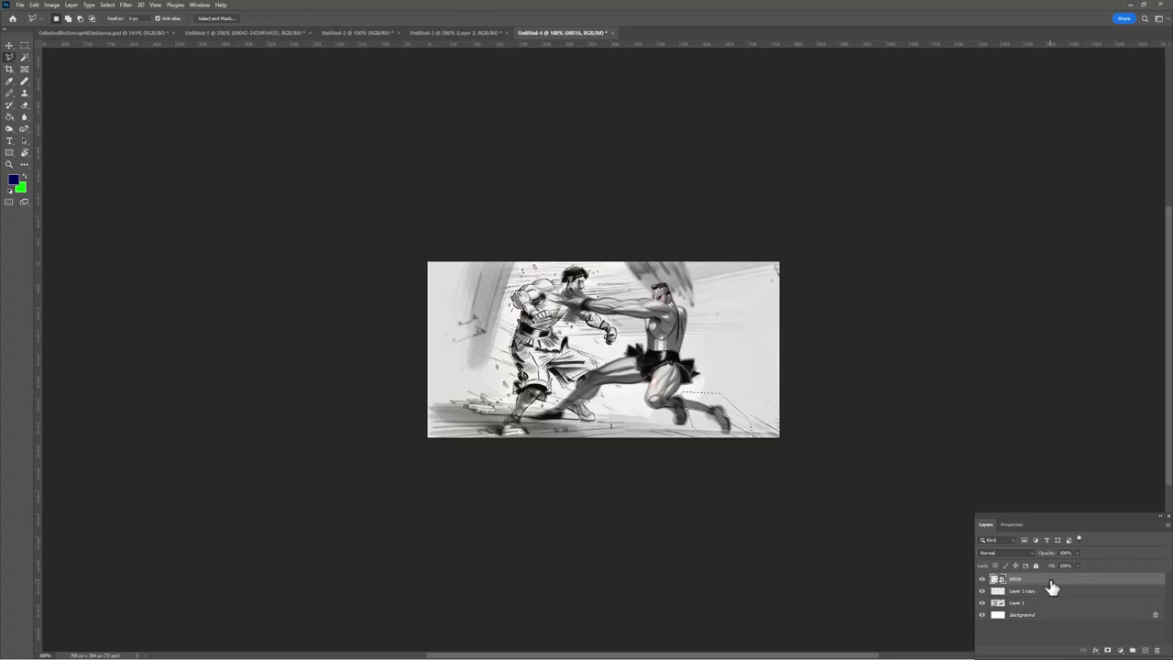
pyautogui.rightClick(1052, 580)
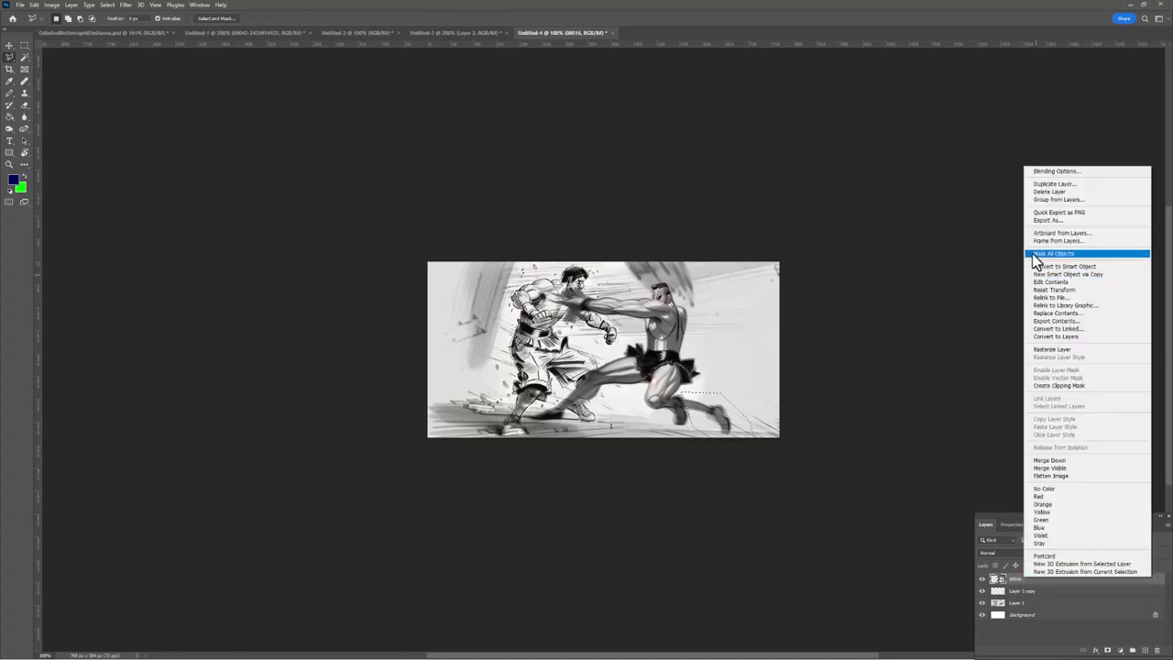
pyautogui.click(1061, 352)
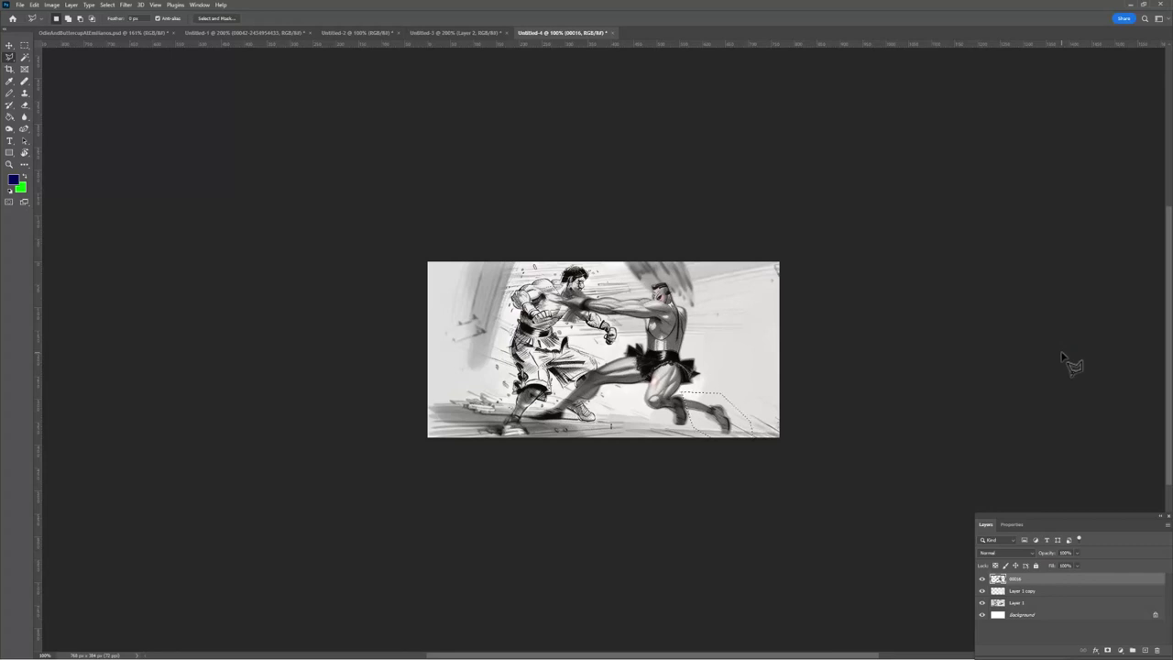
pyautogui.press('Delete')
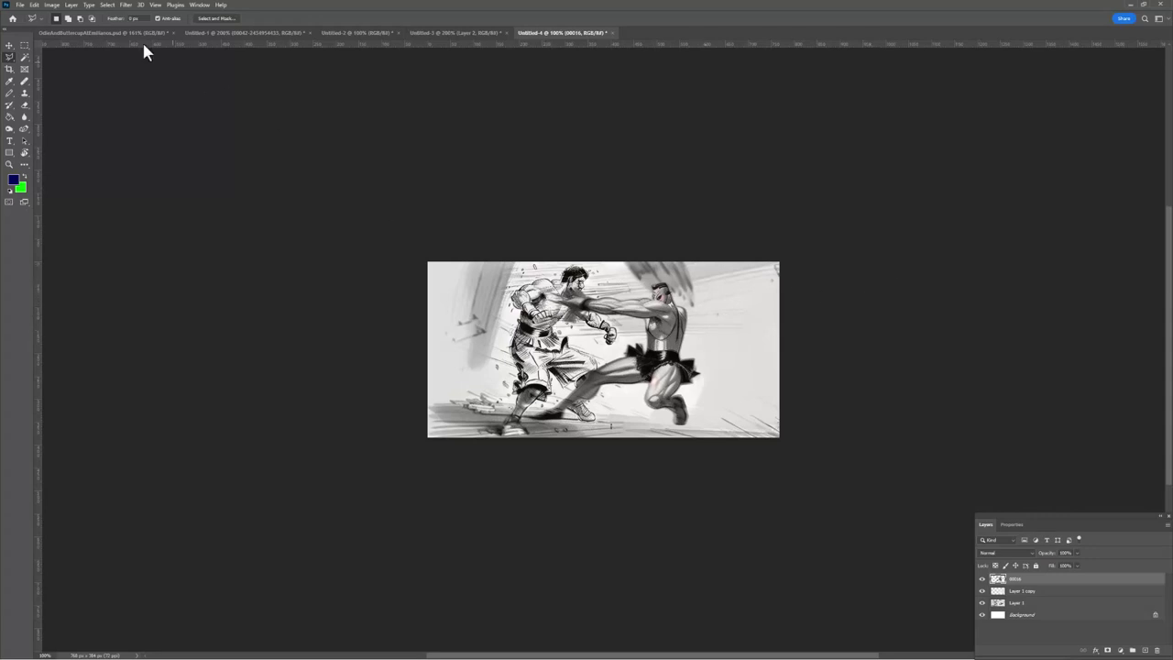
# Select the 00016 layer and scale the right-hand fighter up with Free Transform
pyautogui.click(9, 45)
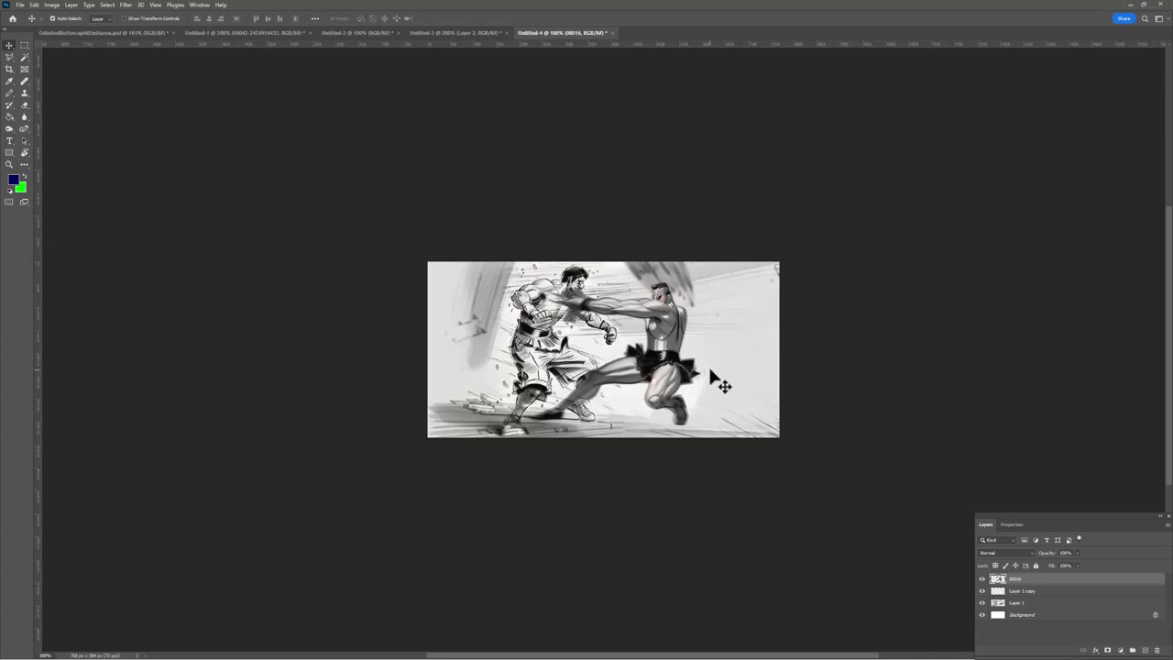
pyautogui.click(576, 363)
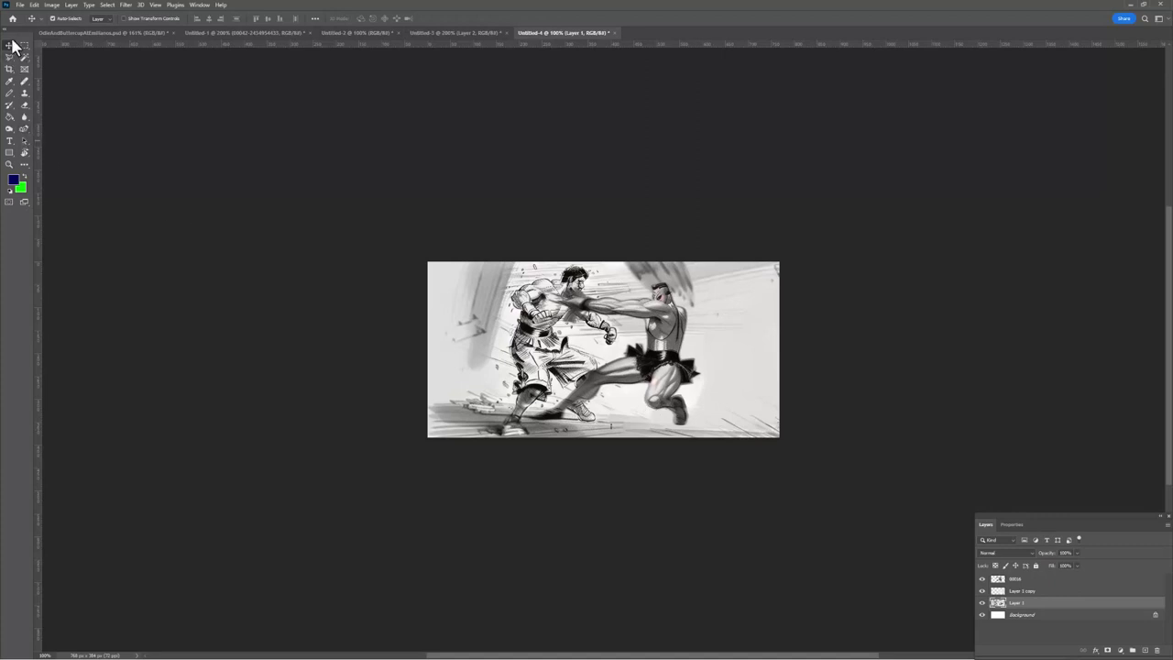
pyautogui.click(658, 365)
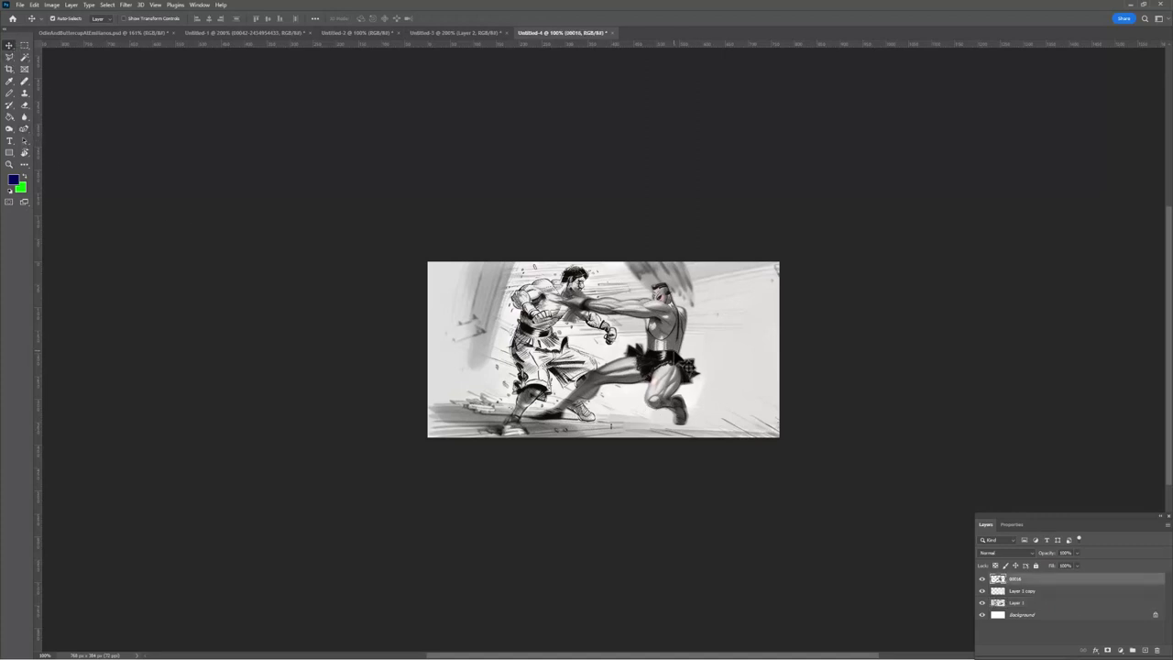
pyautogui.rightClick(676, 349)
pyautogui.click(686, 353)
pyautogui.hotkey('ctrl', 't')
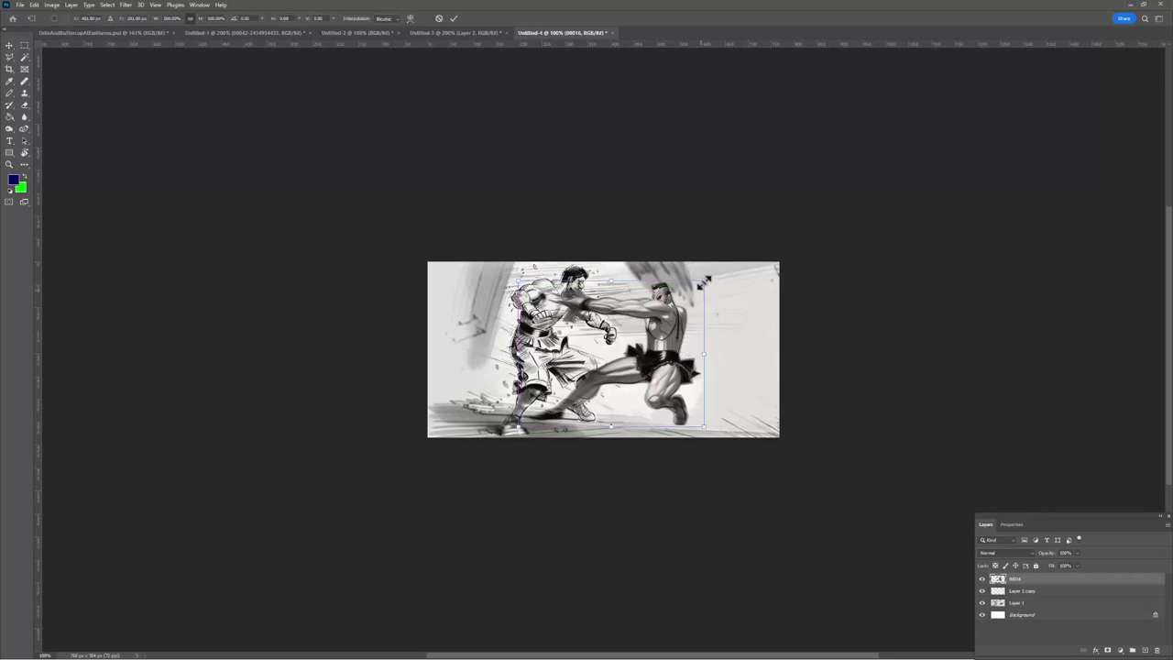
pyautogui.moveTo(706, 277); pyautogui.dragTo(747, 256)
pyautogui.moveTo(669, 320); pyautogui.dragTo(662, 344)
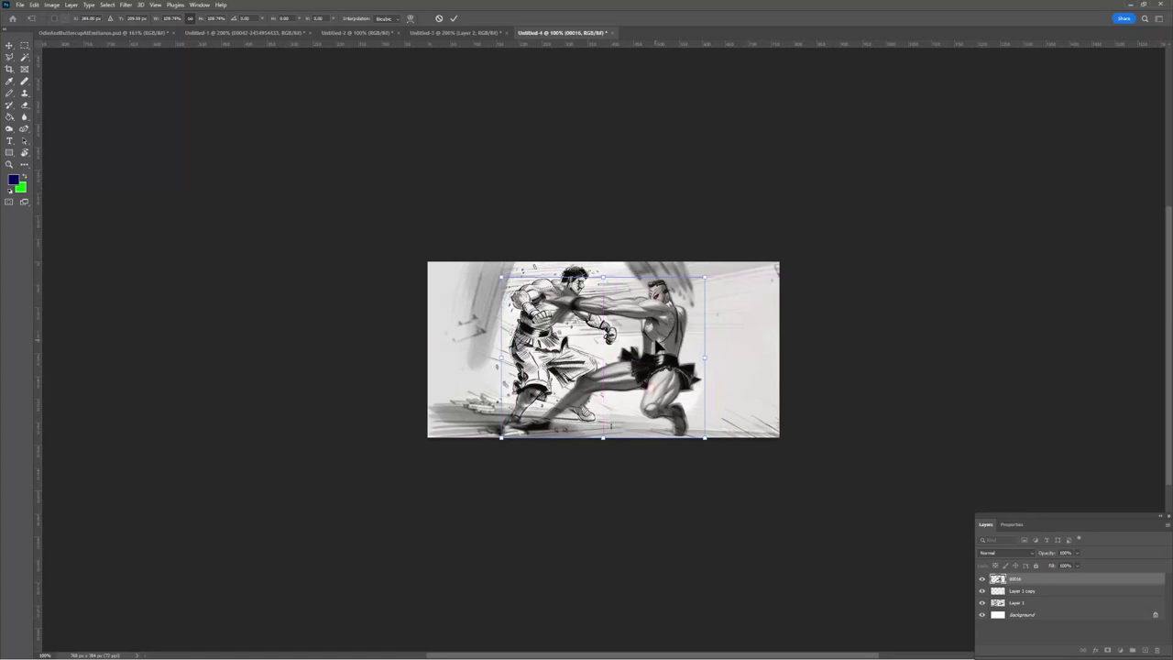
pyautogui.press('Return')
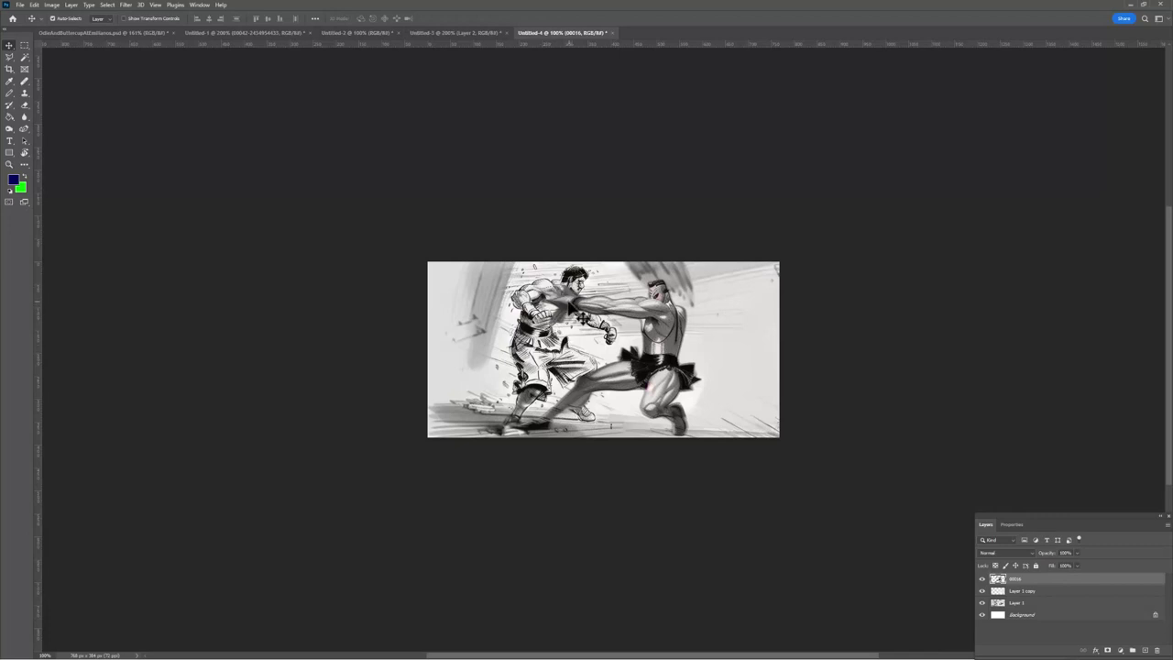
# Move the enlarged fighter so his punch lands on the left boxer, then minimize Photoshop
pyautogui.moveTo(675, 329)
pyautogui.mouseDown()
pyautogui.moveTo(665, 311)
pyautogui.moveTo(642, 312)
pyautogui.mouseUp()
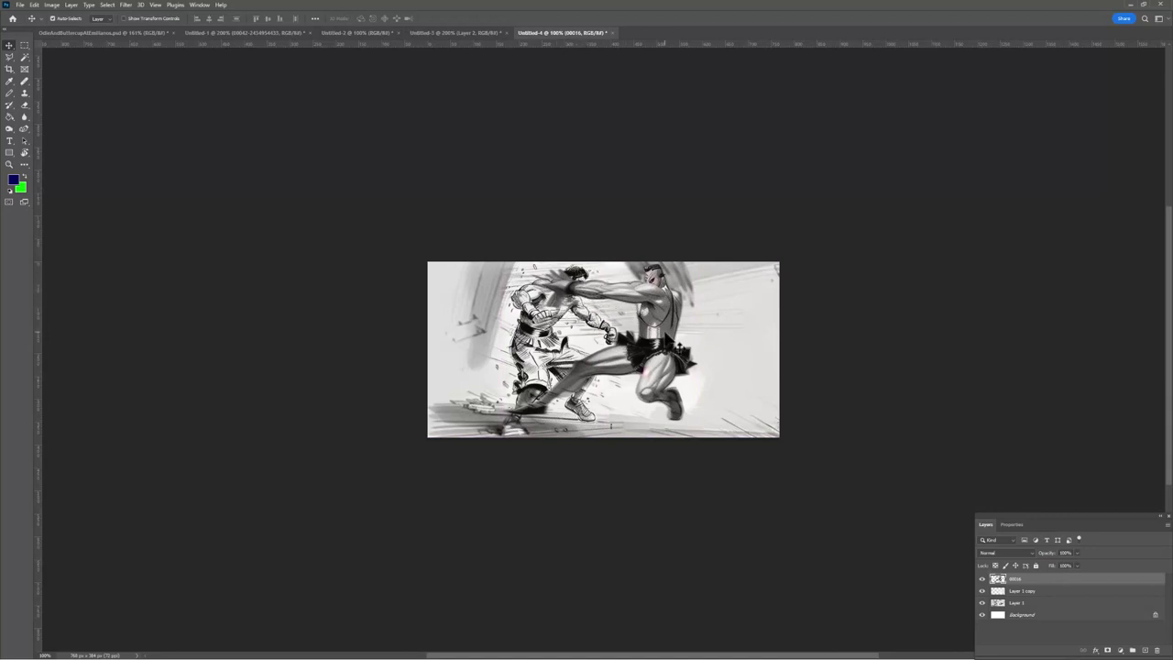
pyautogui.moveTo(672, 341); pyautogui.dragTo(674, 355)
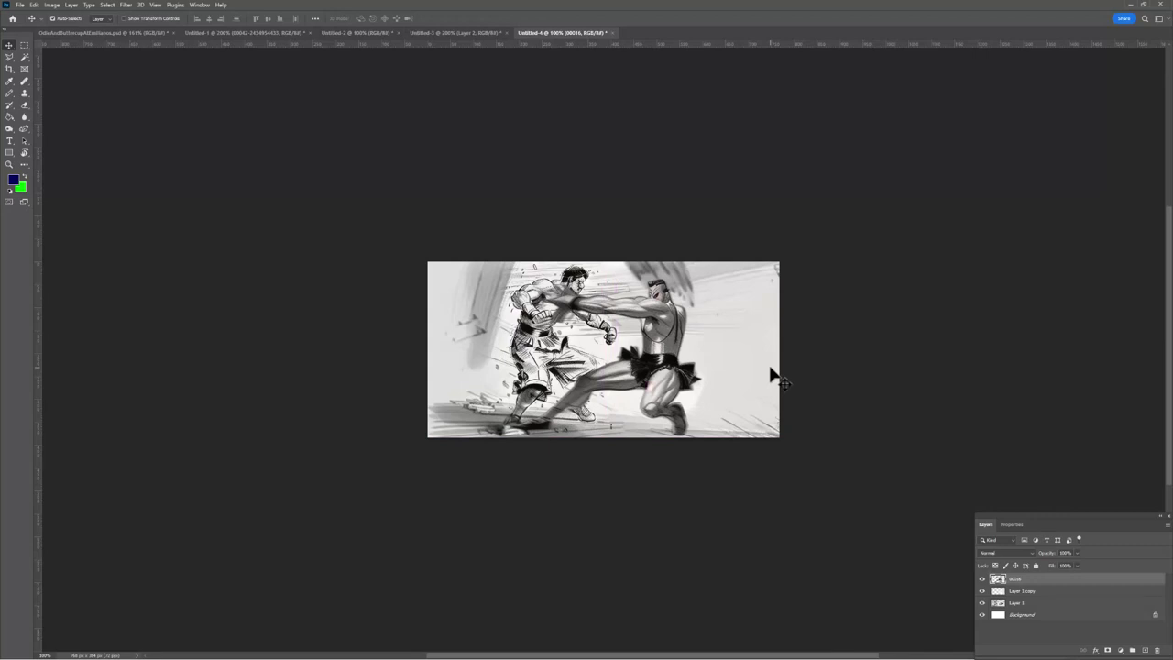
pyautogui.click(1130, 4)
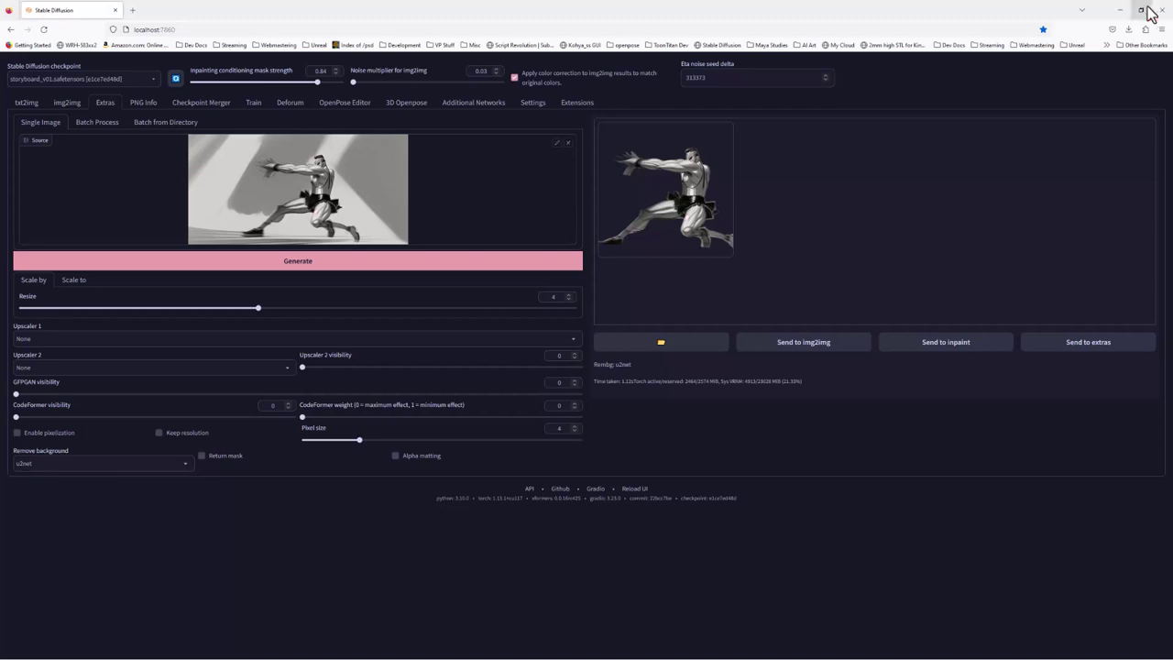
# In iClone, apply the Moving_Walk pose from the Content library to the OpenPose skeleton
pyautogui.click(1141, 9)
pyautogui.click(778, 9)
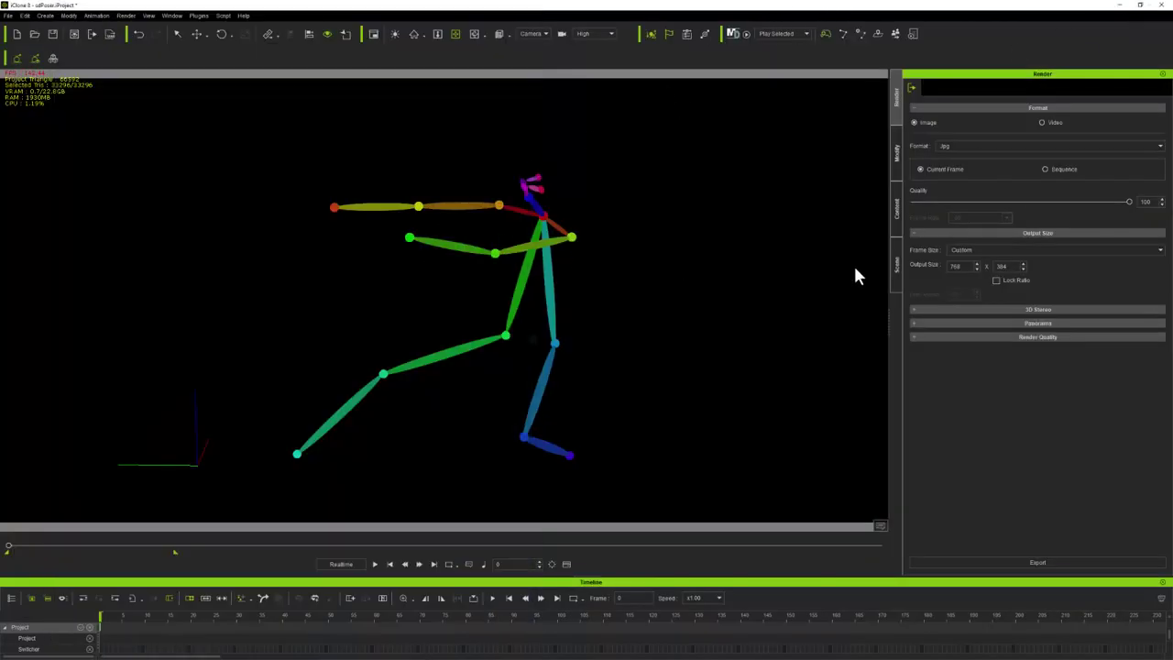
pyautogui.click(895, 215)
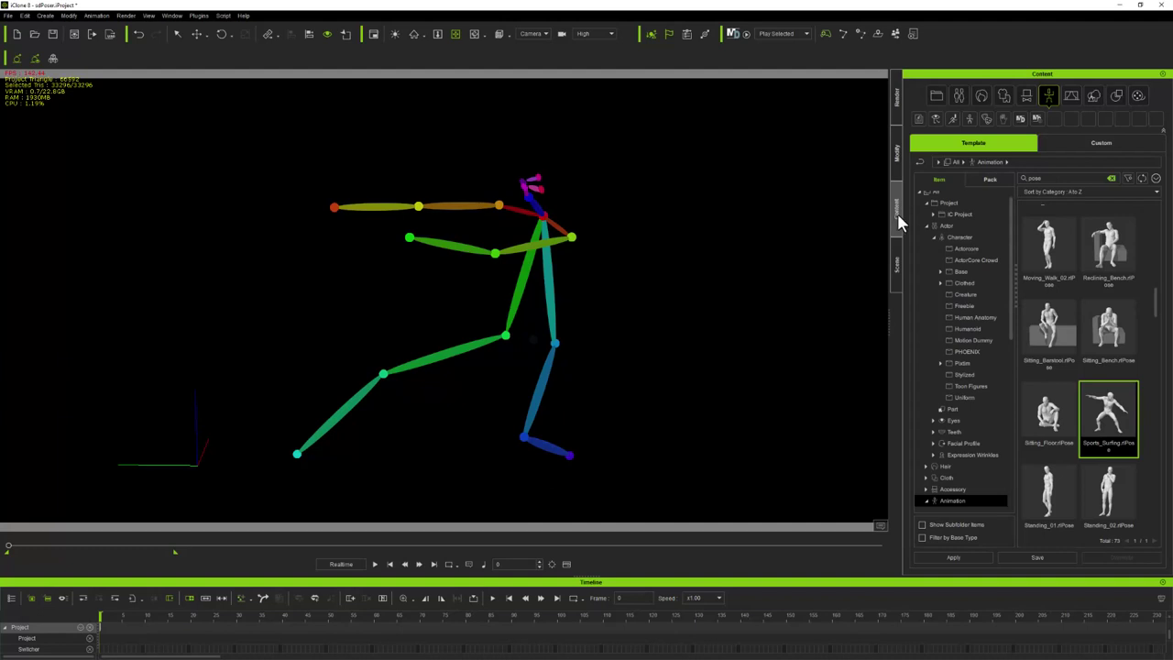
pyautogui.doubleClick(1051, 245)
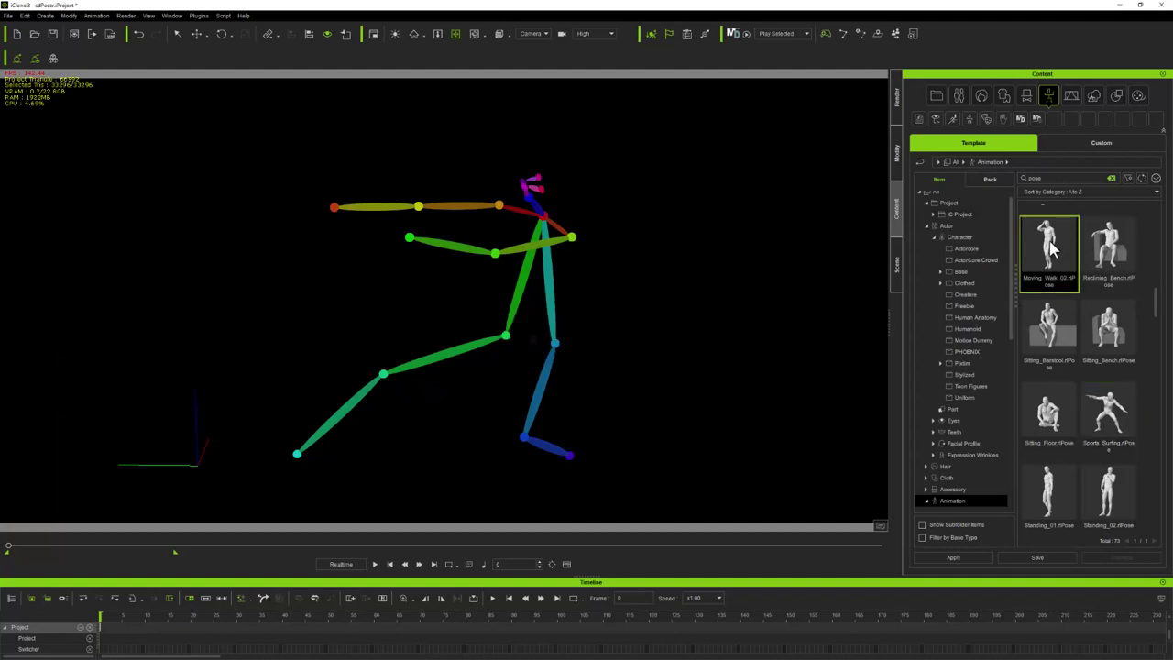
pyautogui.click(548, 255)
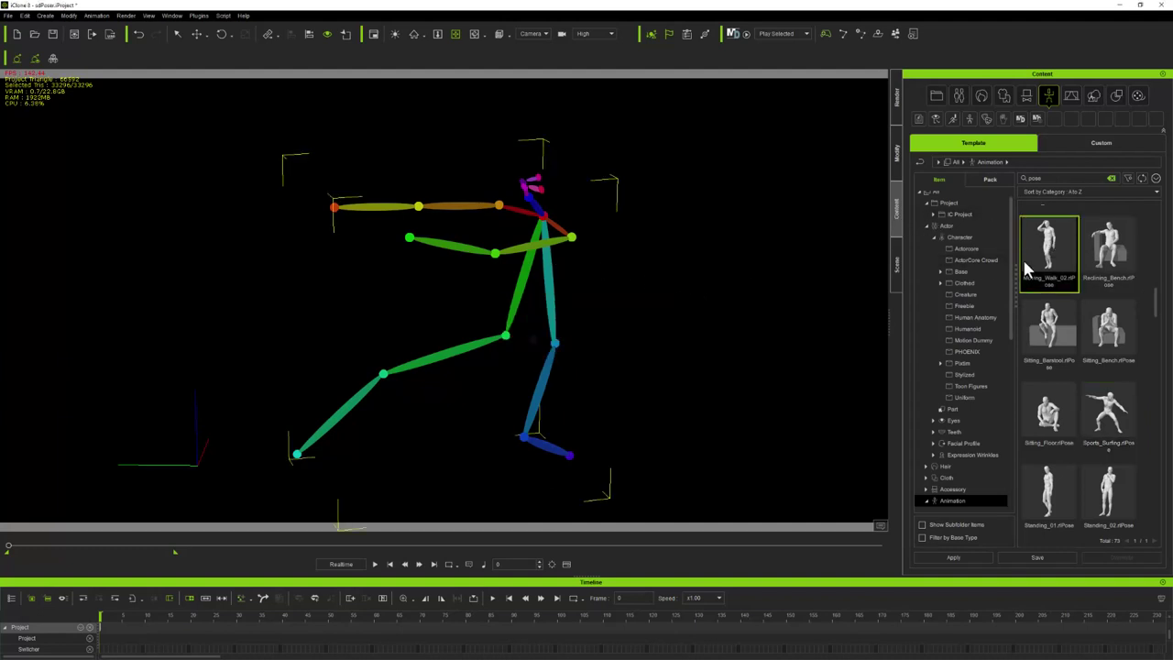
pyautogui.doubleClick(1053, 244)
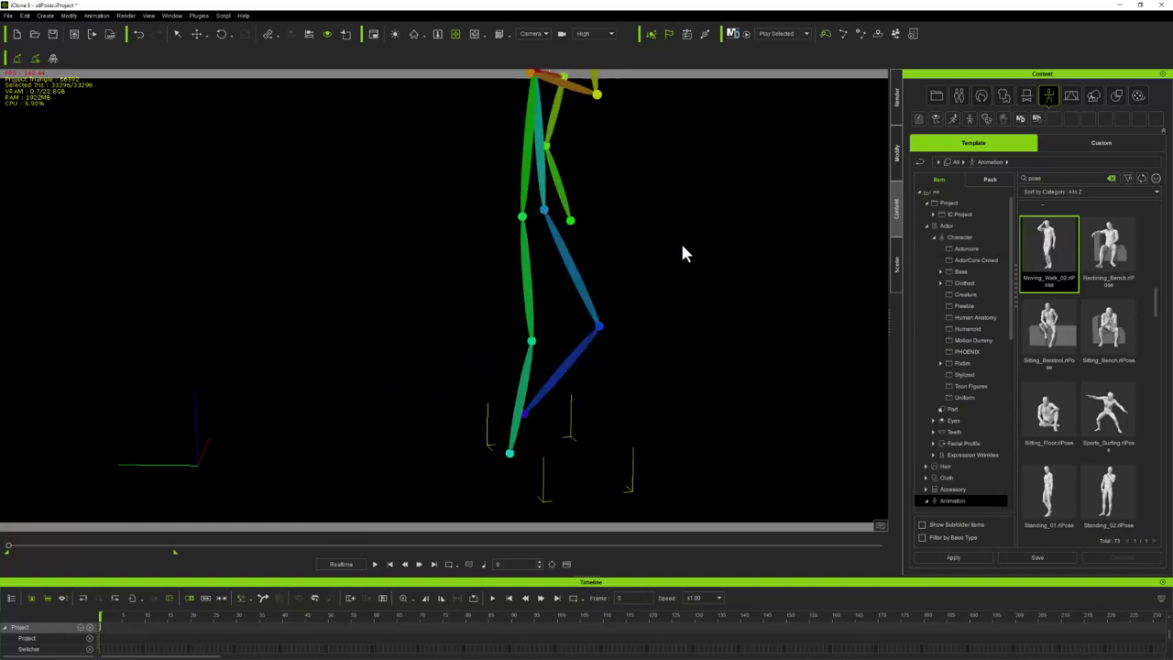
# Orbit to the skeleton's front view and open the Modify panel's Motion options
pyautogui.moveTo(682, 253); pyautogui.dragTo(474, 210)
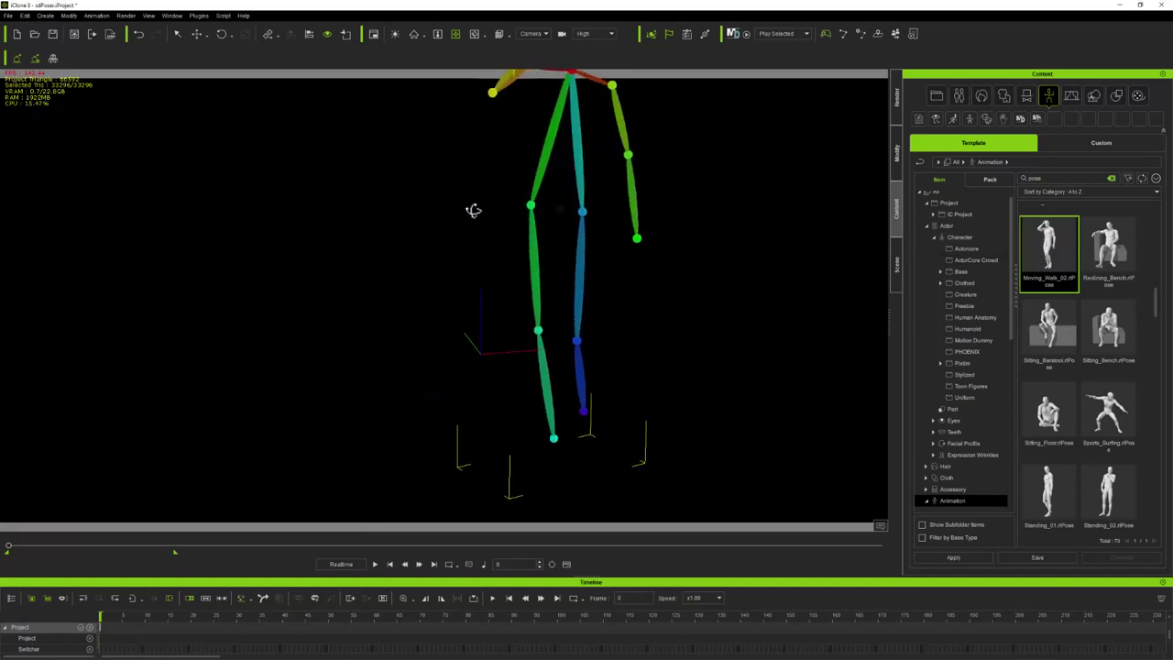
pyautogui.click(455, 36)
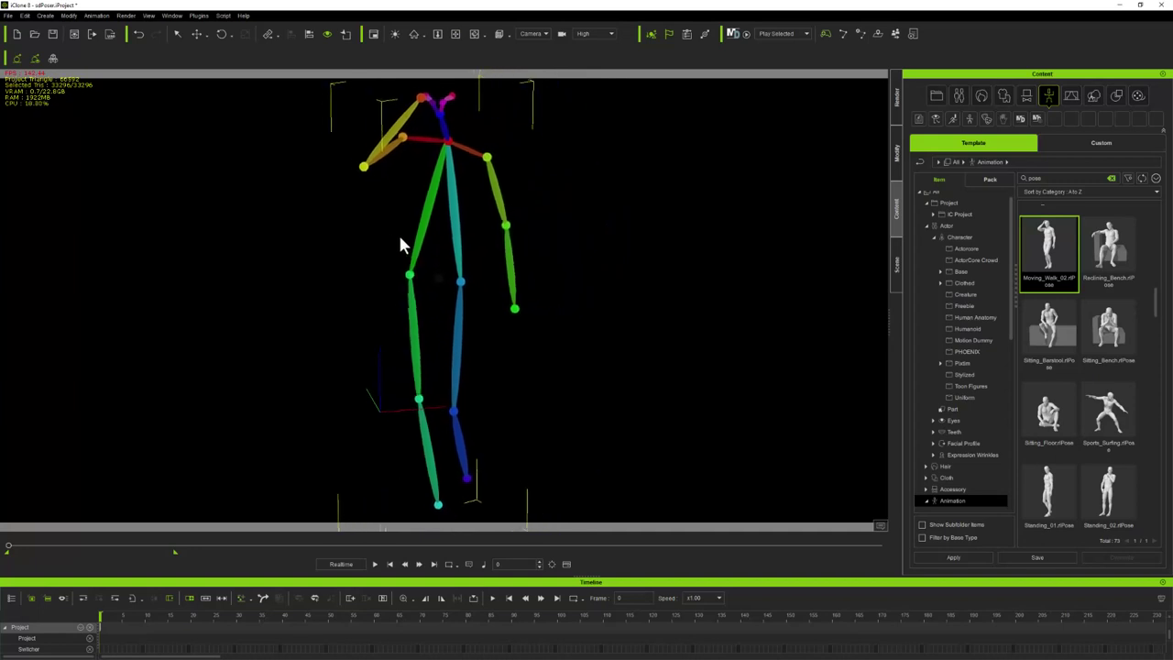
pyautogui.click(223, 35)
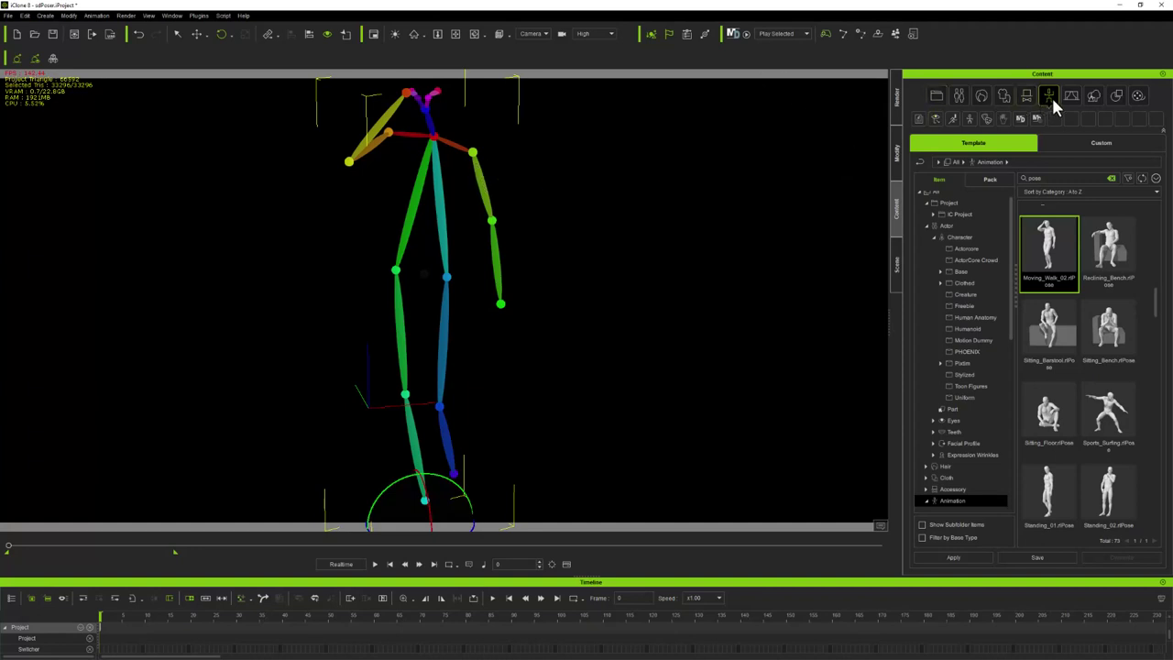
pyautogui.click(896, 156)
pyautogui.click(929, 86)
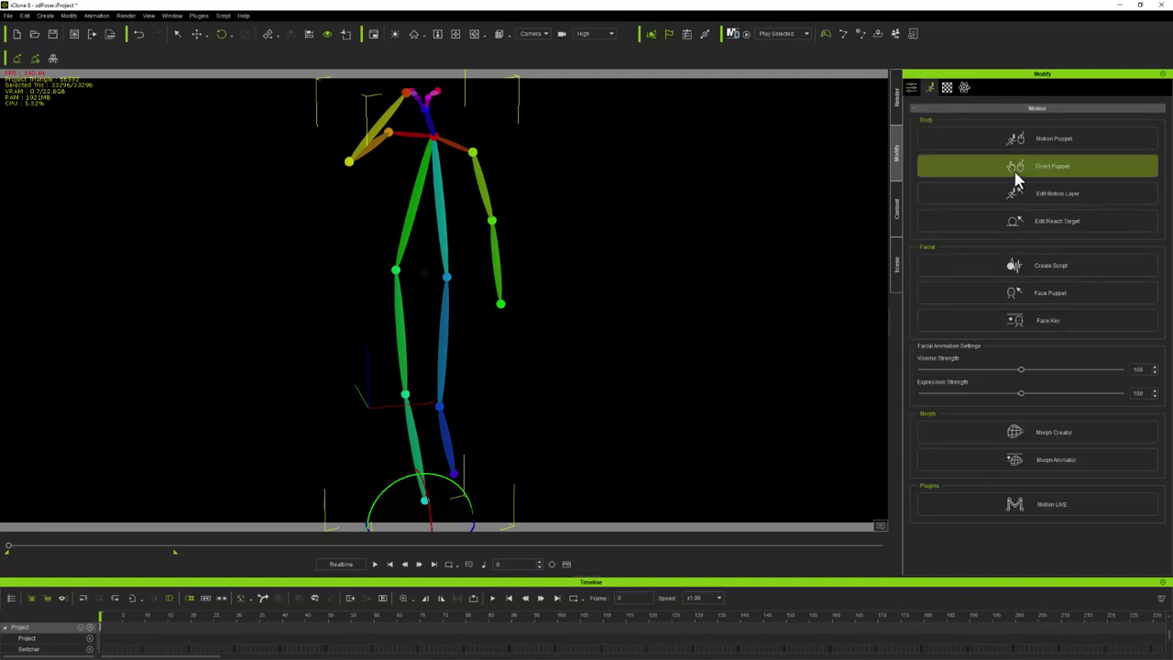
# Drag the hand IK effector up so the skeleton's forearm bends upward
pyautogui.click(1041, 196)
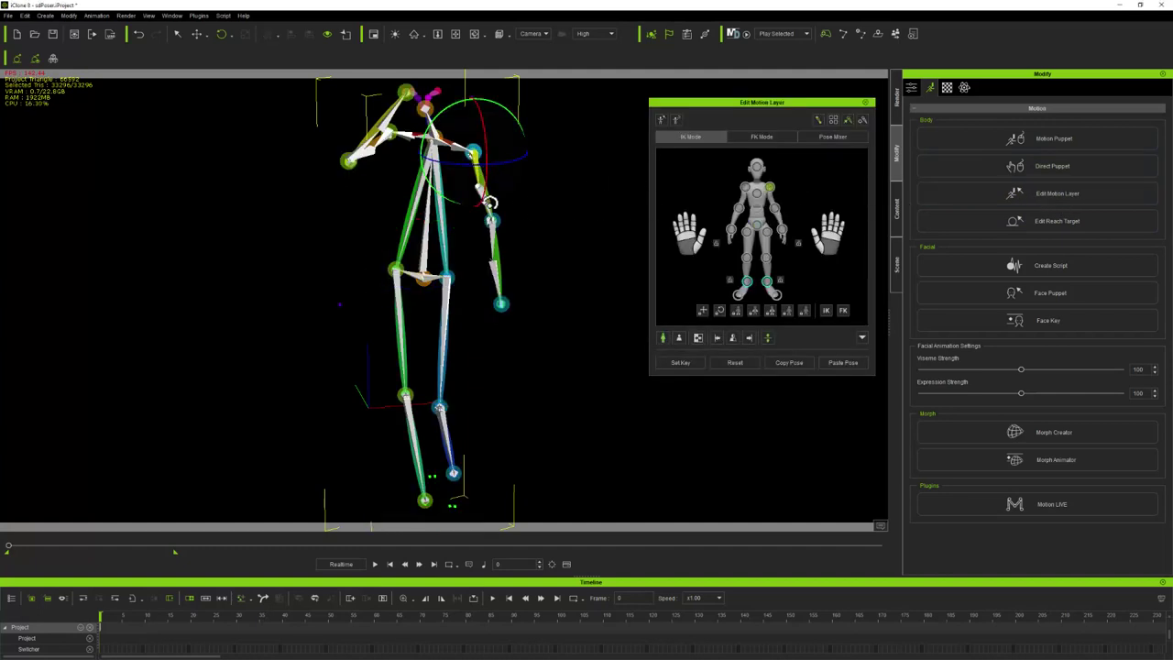
pyautogui.moveTo(501, 234); pyautogui.dragTo(500, 158)
pyautogui.click(866, 102)
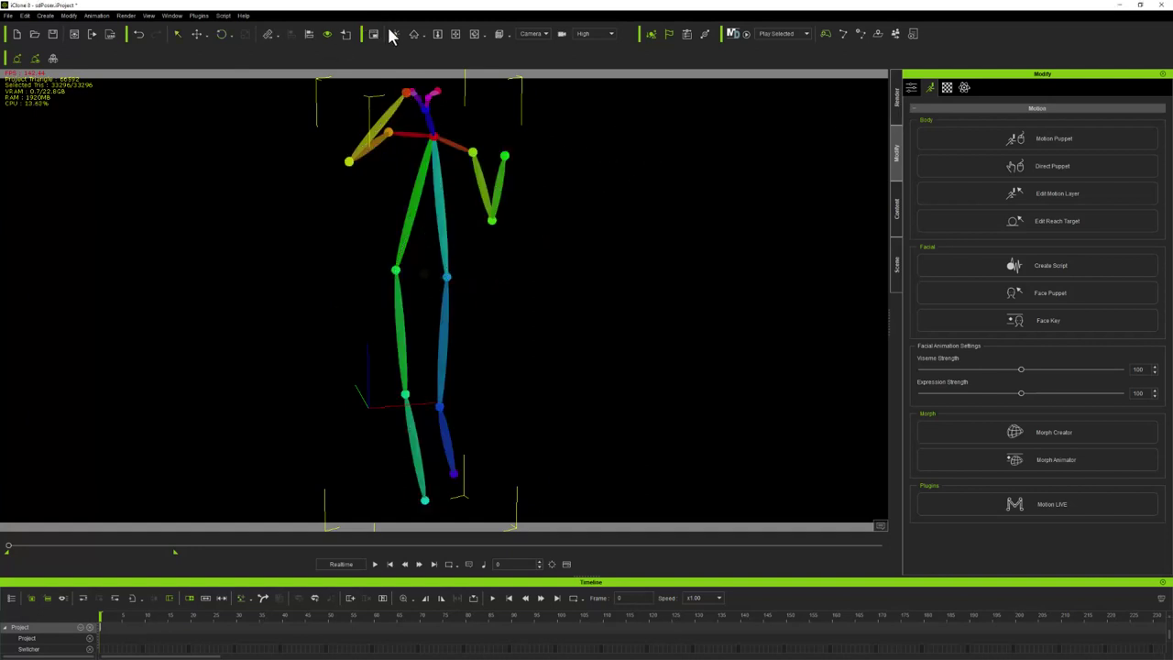
# Reframe the view on the skeleton and open the render settings (JPG, current frame, 768×384)
pyautogui.click(476, 33)
pyautogui.moveTo(448, 129); pyautogui.dragTo(339, 238)
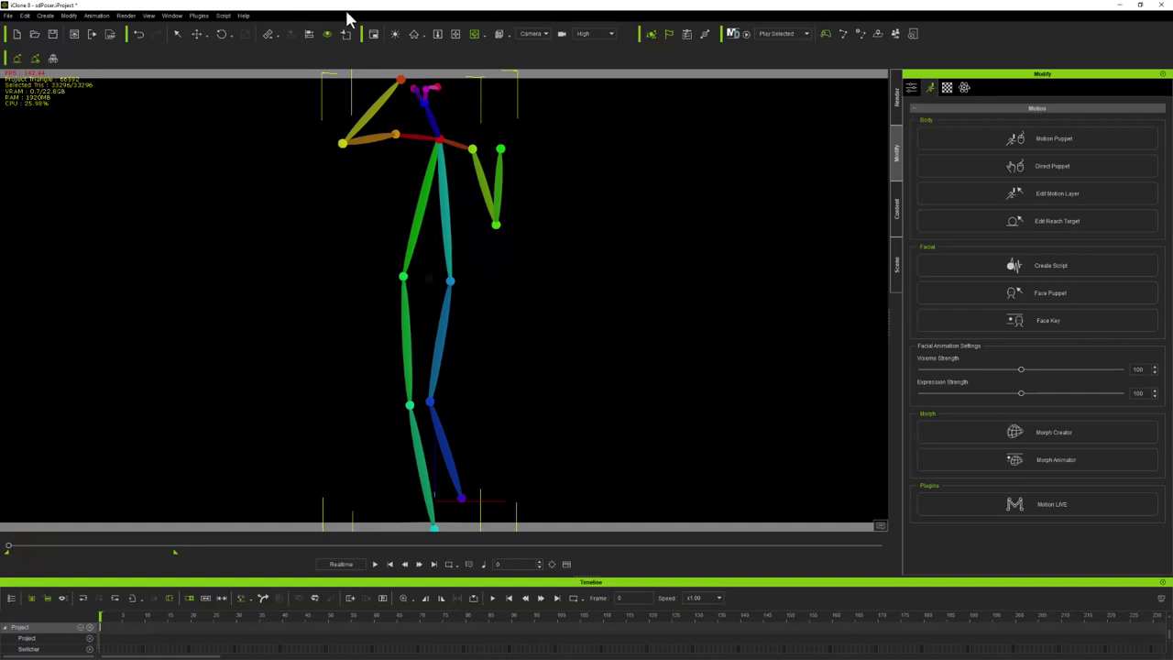
pyautogui.moveTo(471, 157); pyautogui.dragTo(420, 367)
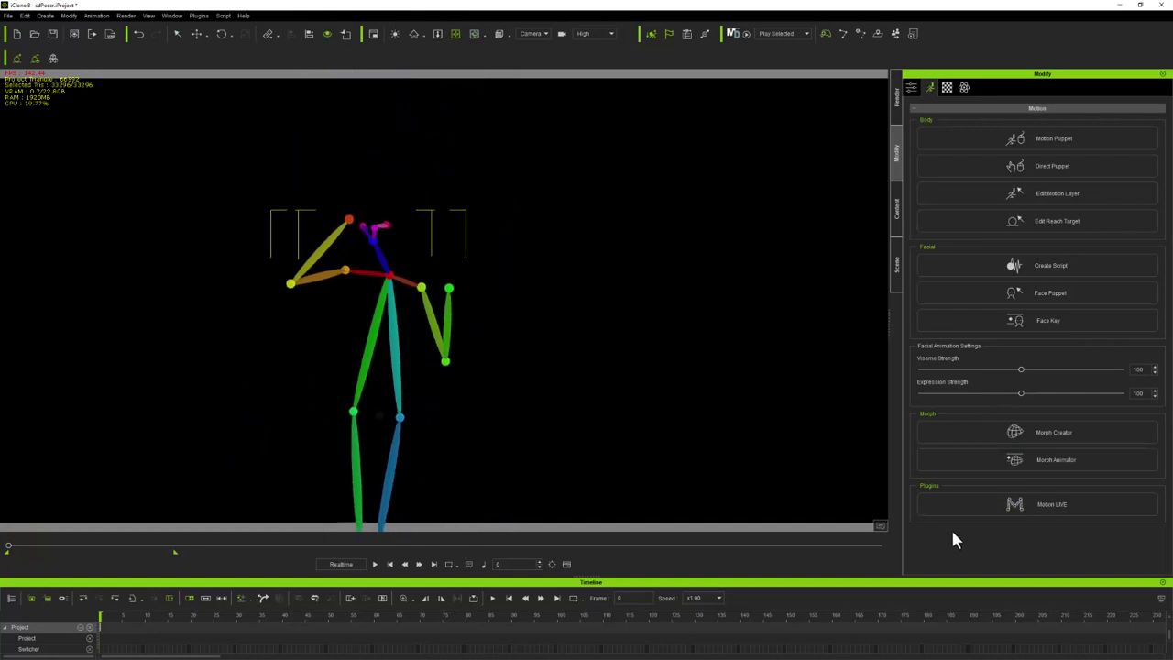
pyautogui.click(896, 268)
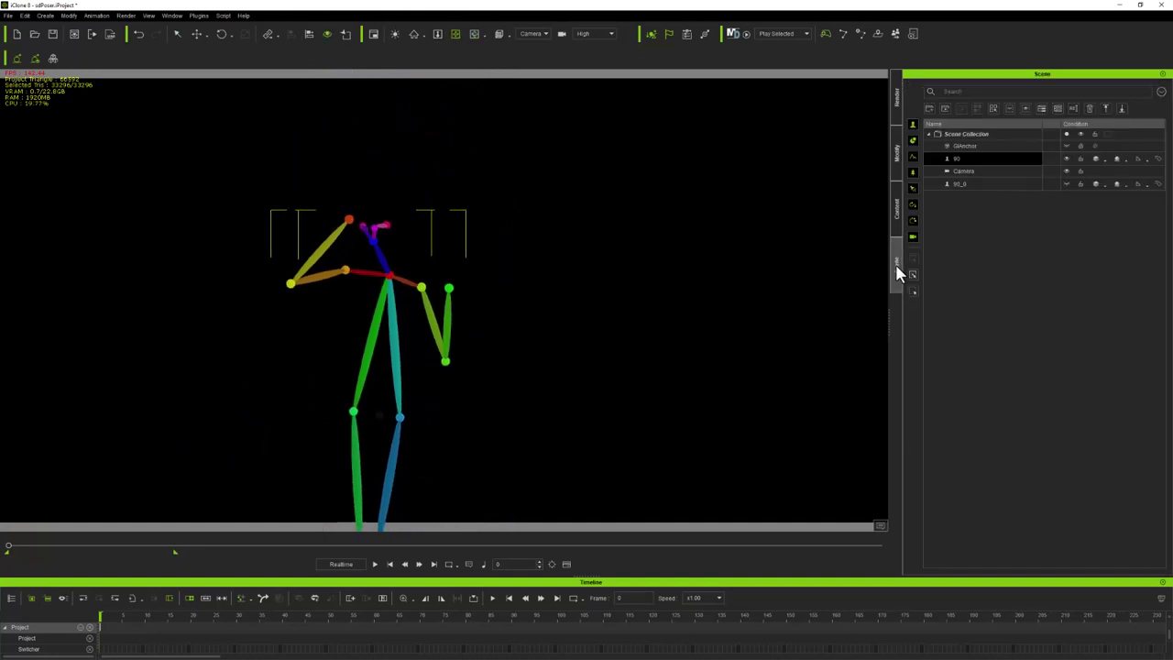
pyautogui.click(898, 218)
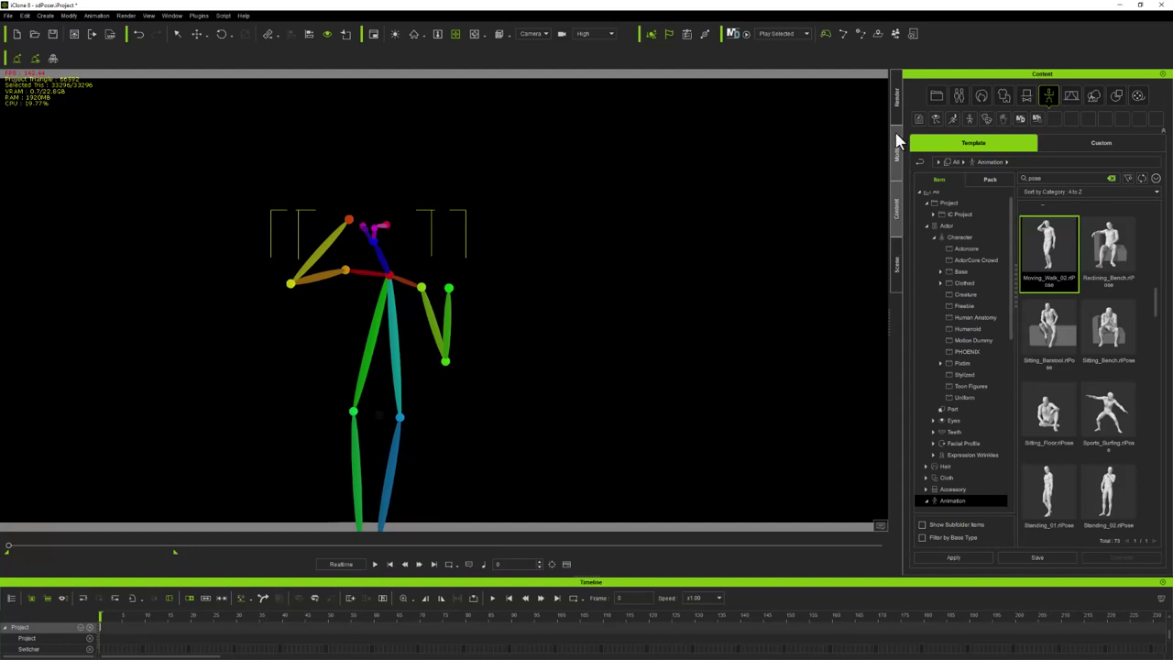
pyautogui.click(898, 98)
# Change the render output size from 768×384 to a square 512×512
pyautogui.moveTo(969, 266); pyautogui.dragTo(942, 265)
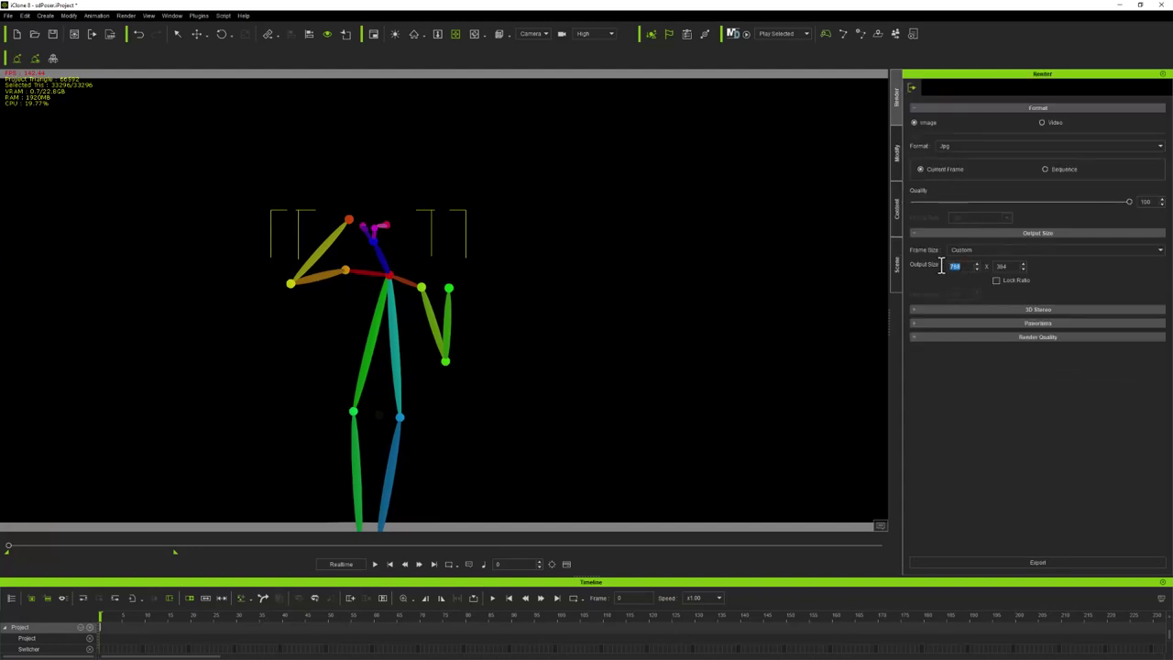
pyautogui.write('512')
pyautogui.press('Return')
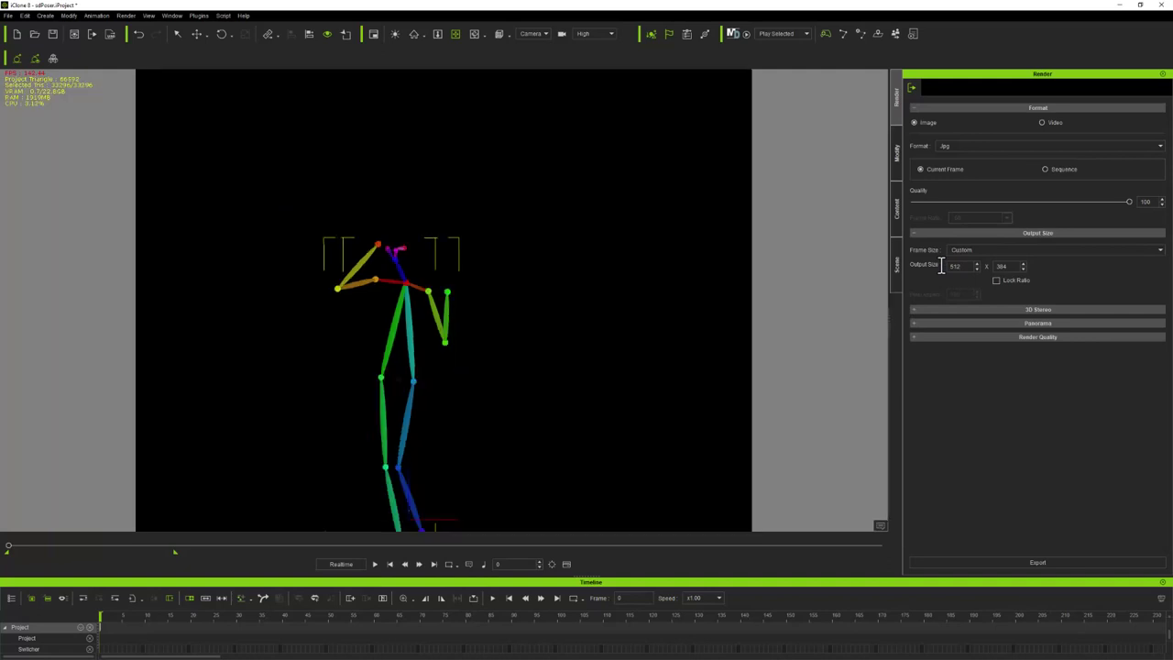
pyautogui.moveTo(1009, 266); pyautogui.dragTo(979, 266)
pyautogui.write('512')
pyautogui.press('Return')
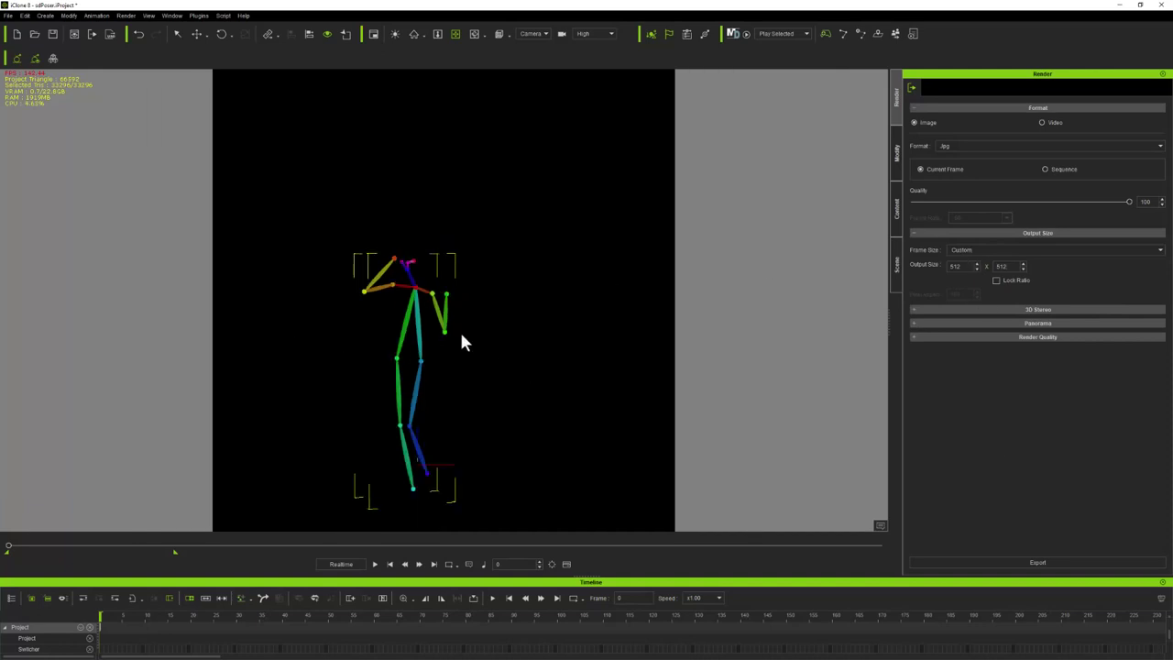
# Zoom and pan until the stick figure's upper body and head fill the render frame
pyautogui.scroll(5, 459, 333)
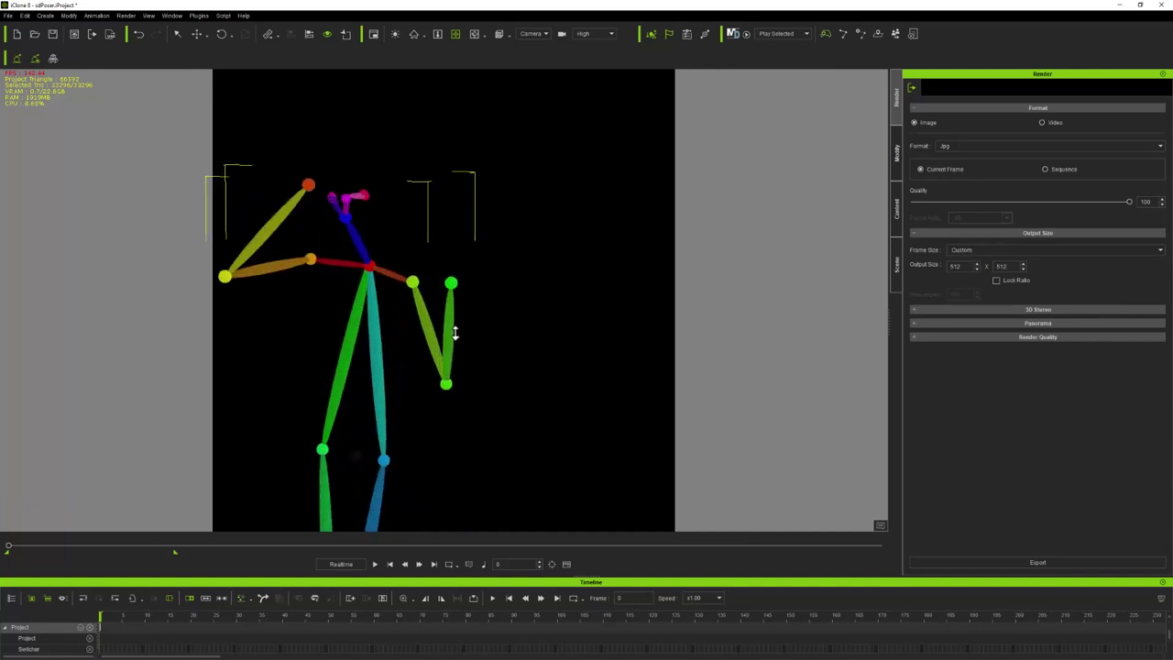
pyautogui.scroll(2, 455, 333)
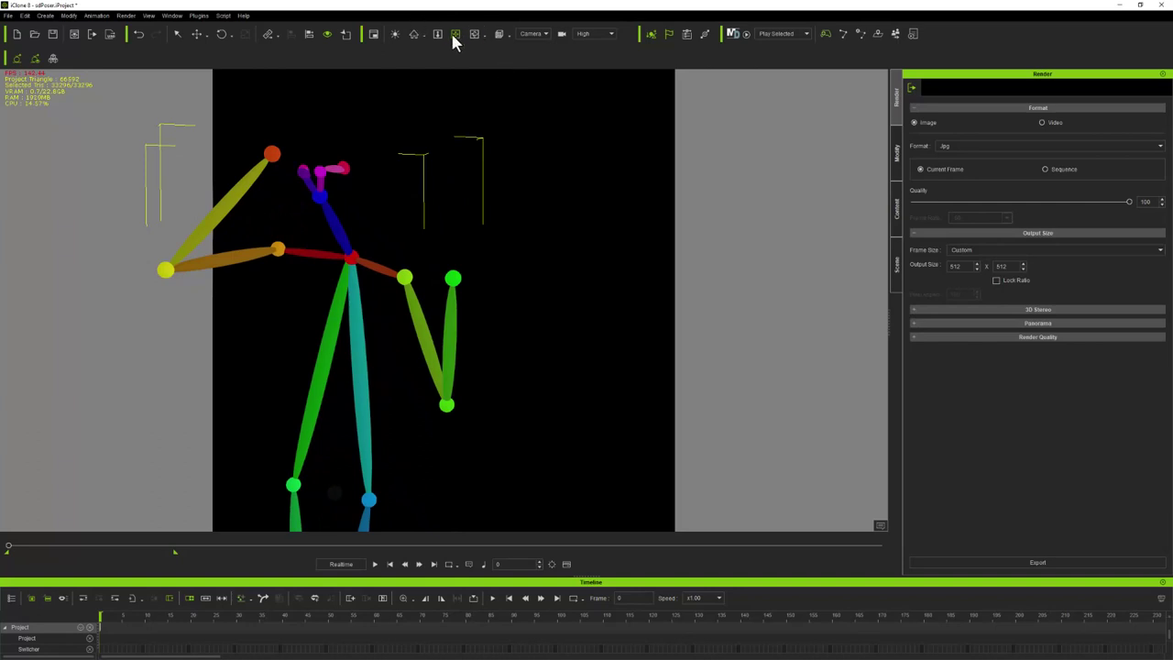
pyautogui.moveTo(305, 343); pyautogui.dragTo(611, 260)
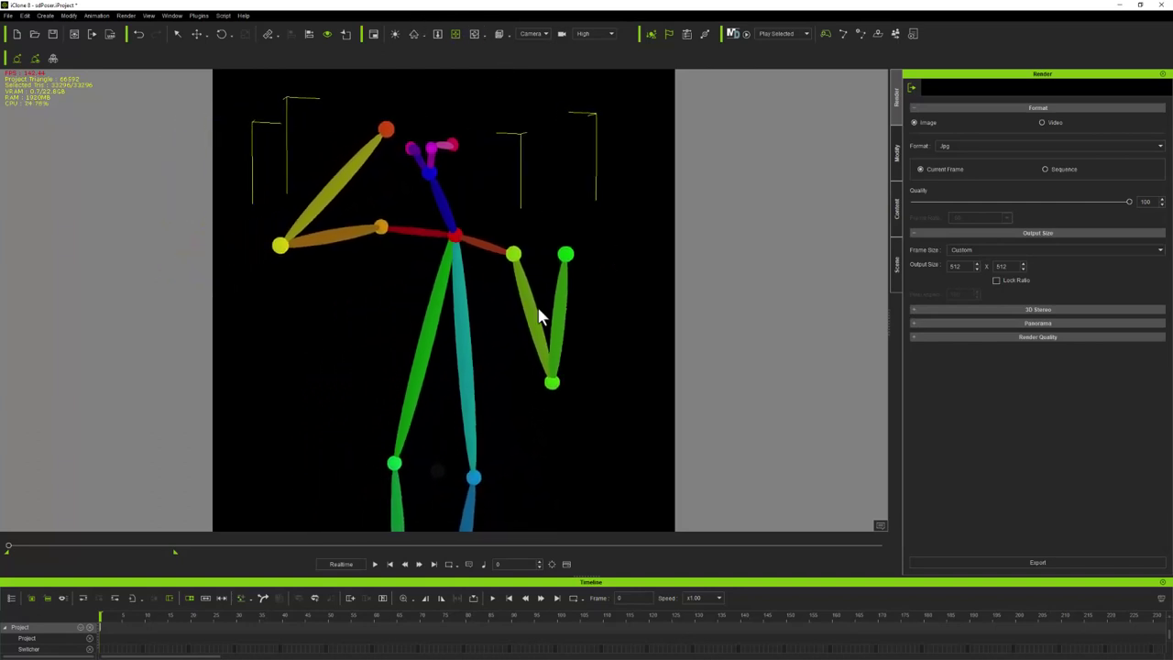
pyautogui.scroll(3, 541, 316)
pyautogui.moveTo(523, 288); pyautogui.dragTo(510, 445)
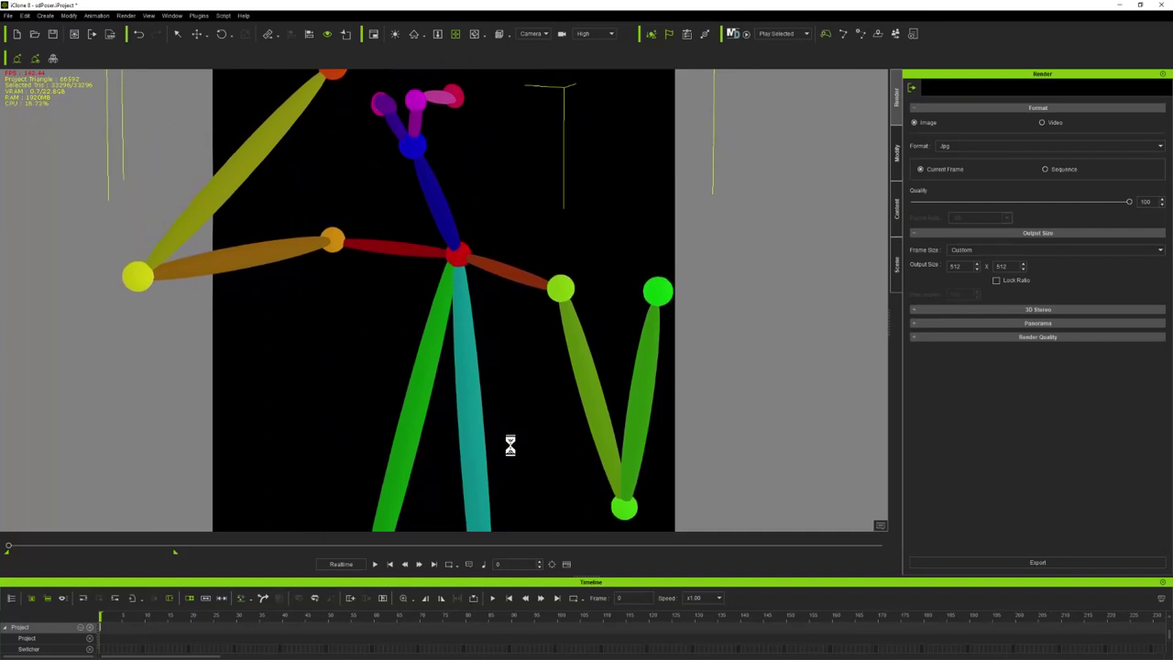
pyautogui.scroll(-2, 527, 422)
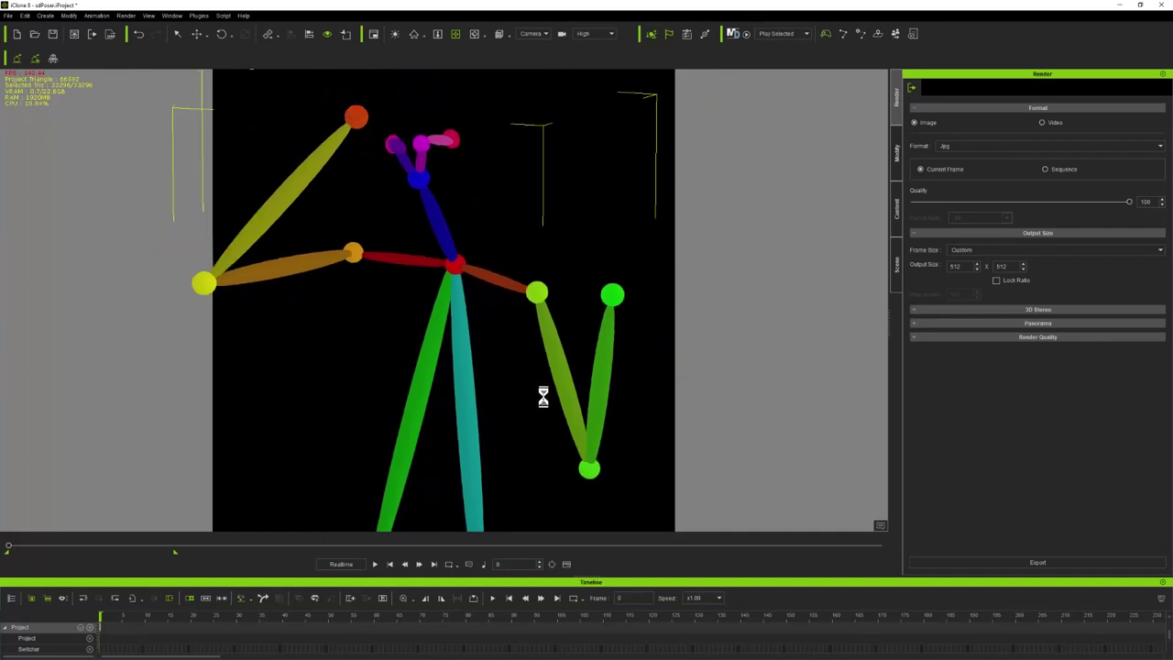
pyautogui.scroll(-2, 512, 410)
pyautogui.scroll(4, 512, 410)
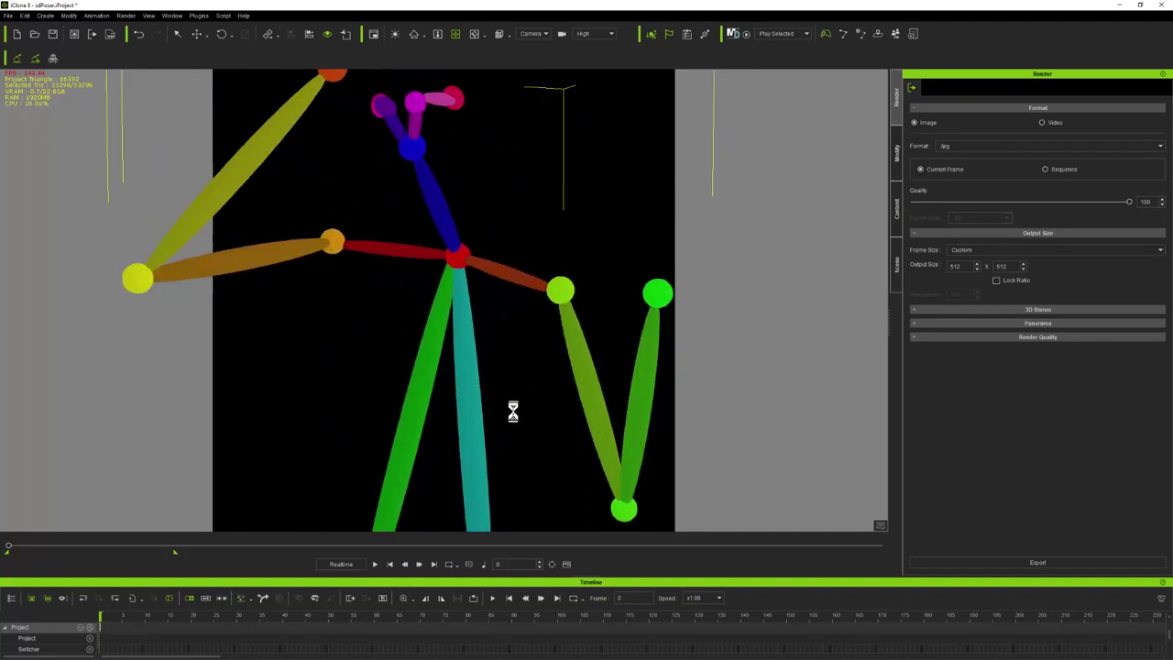
pyautogui.moveTo(514, 410); pyautogui.dragTo(563, 406)
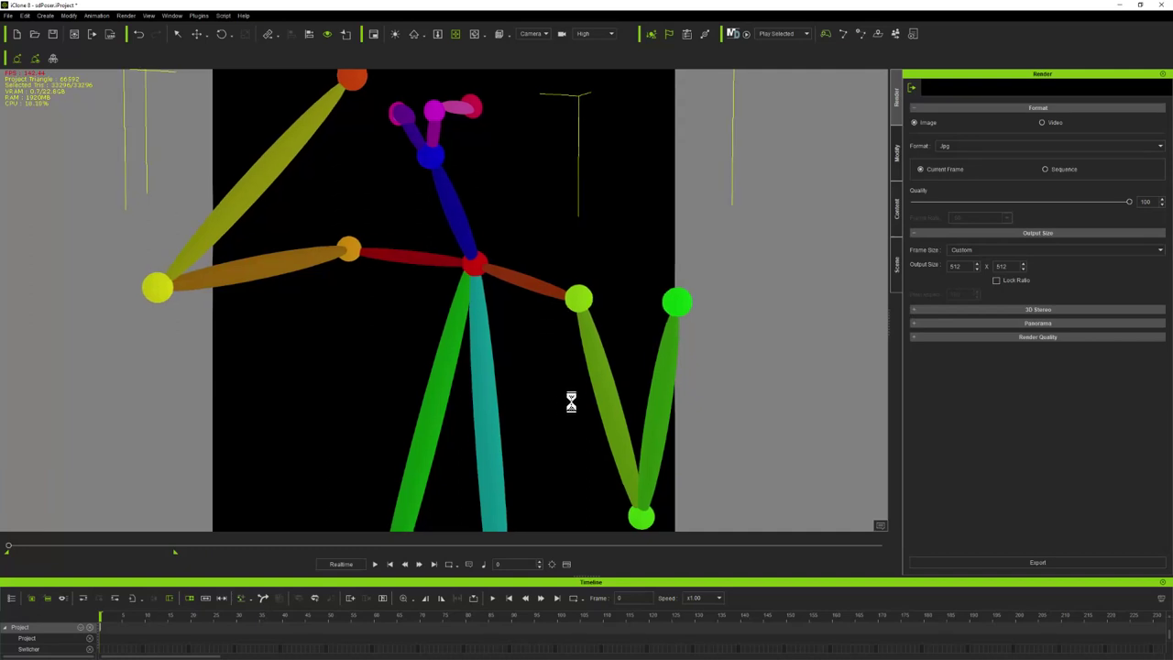
# Export the close-up pose render as portrait.jpg in the tutorial folder
pyautogui.click(1034, 562)
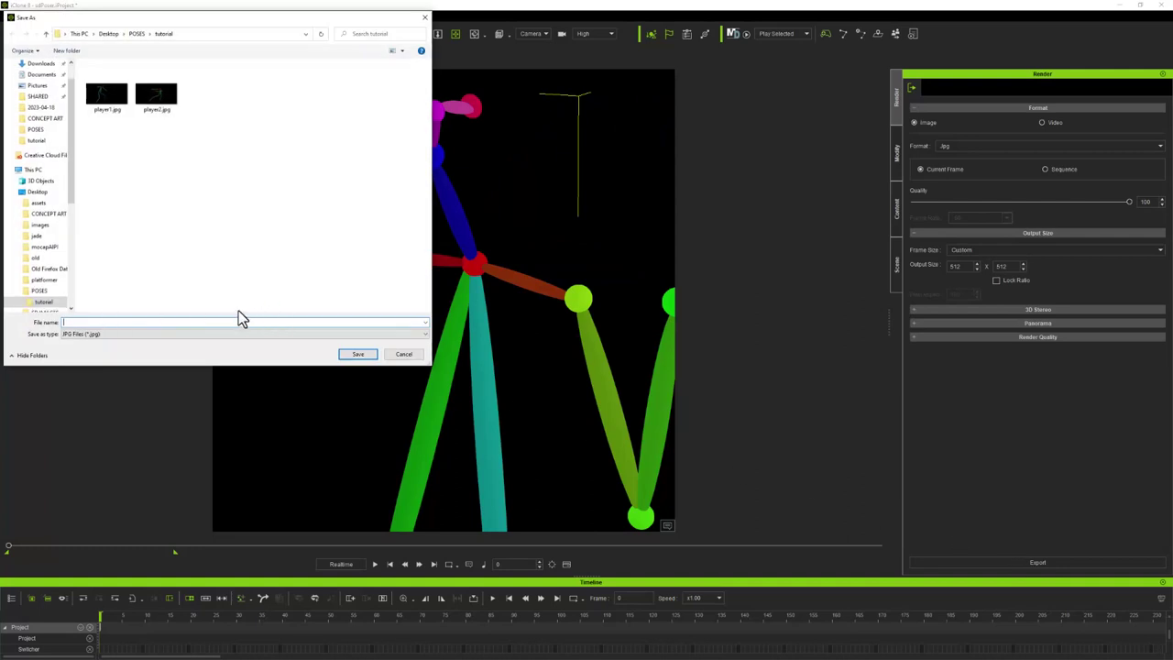
pyautogui.write('pl')
pyautogui.click(361, 355)
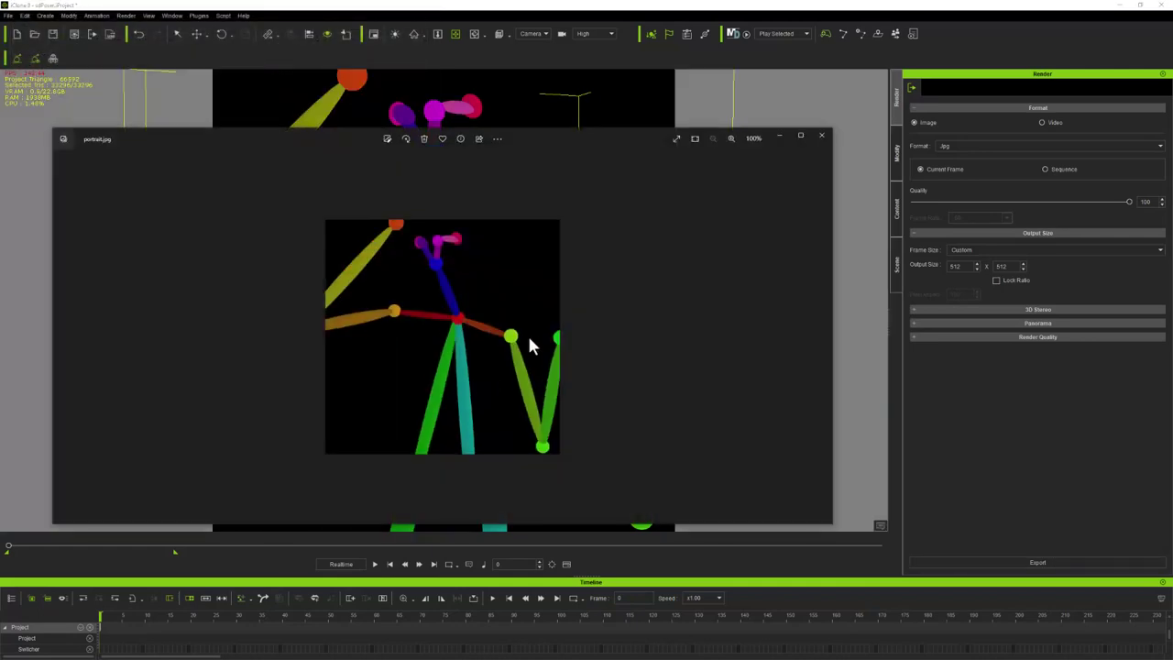
pyautogui.click(823, 136)
# Reframe to a full-body side view, export it as fullbody.jpg, and minimize iClone
pyautogui.scroll(-3, 544, 285)
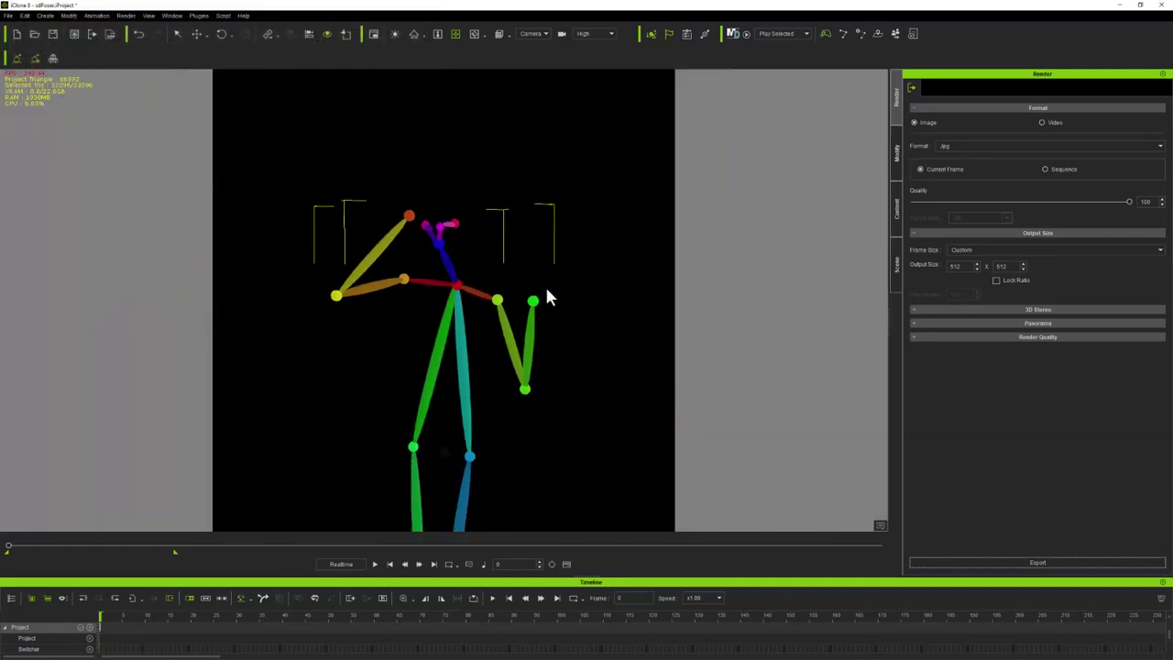
pyautogui.moveTo(450, 320); pyautogui.dragTo(450, 86)
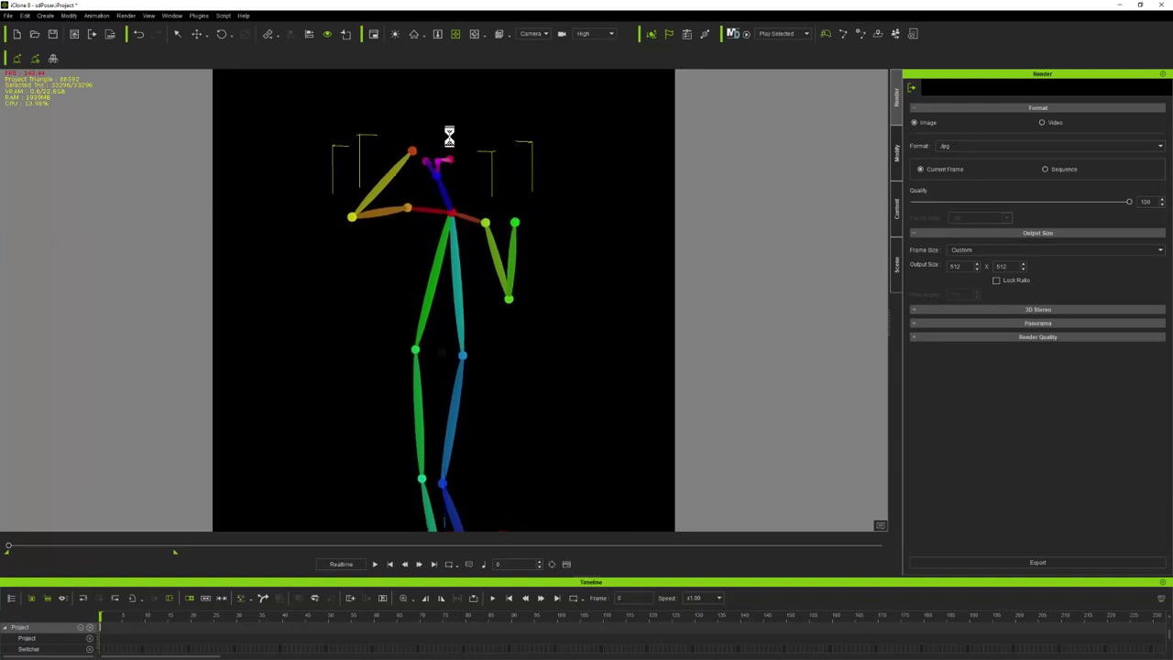
pyautogui.scroll(-4, 450, 87)
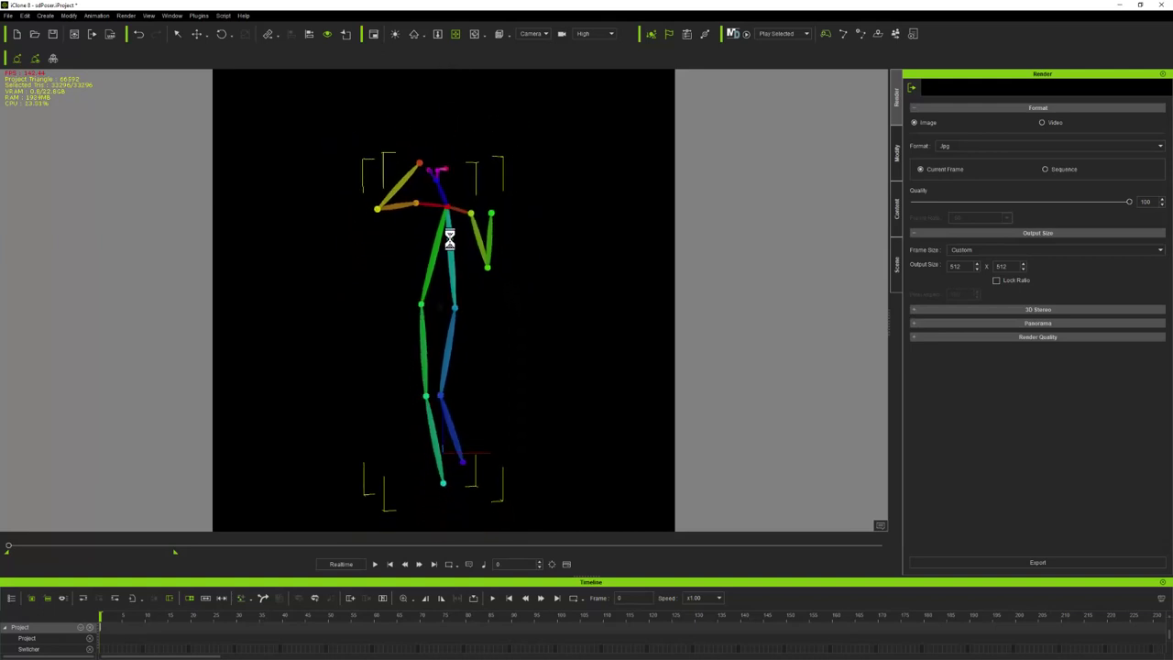
pyautogui.moveTo(392, 341); pyautogui.dragTo(688, 422)
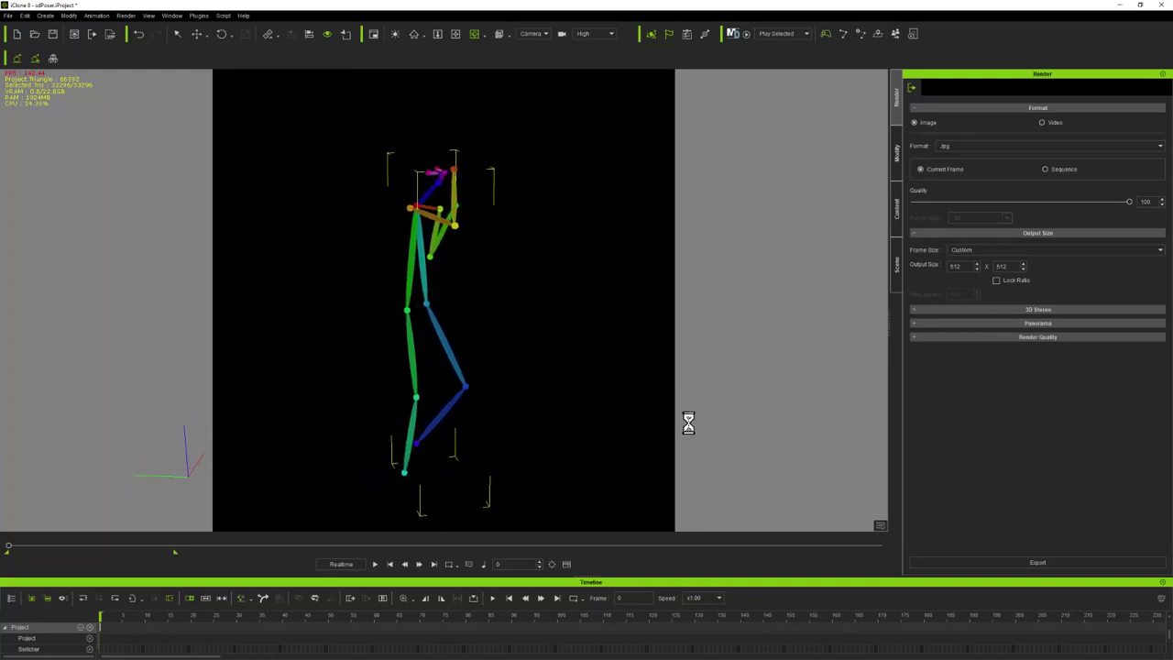
pyautogui.moveTo(588, 456); pyautogui.dragTo(535, 411)
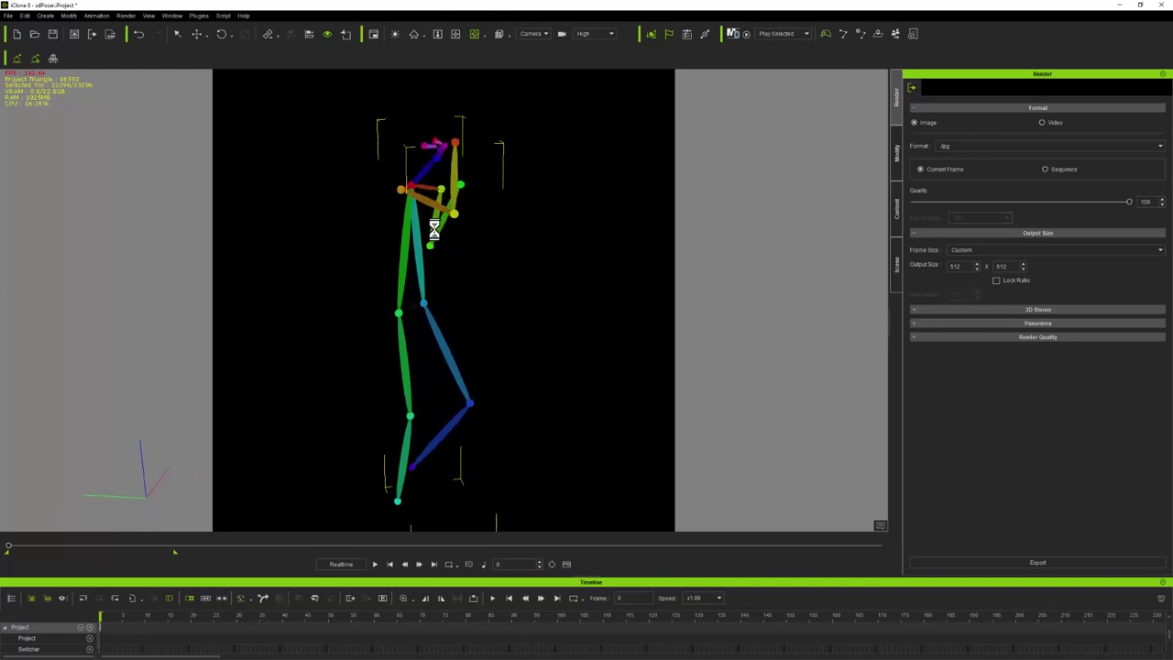
pyautogui.click(455, 34)
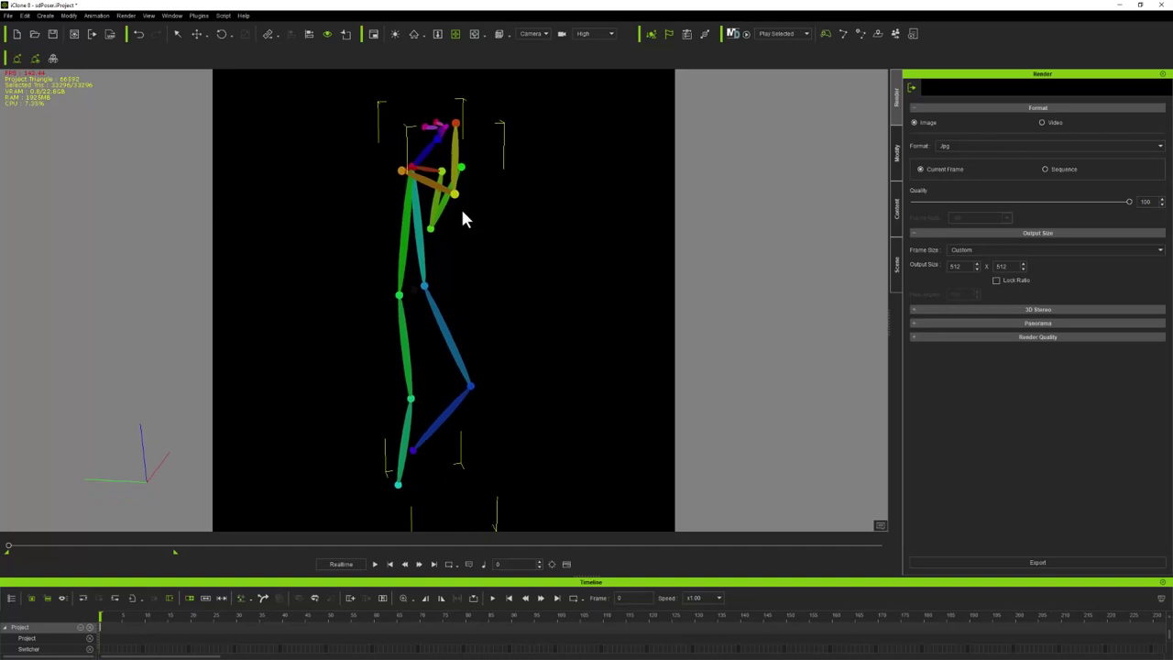
pyautogui.click(1049, 565)
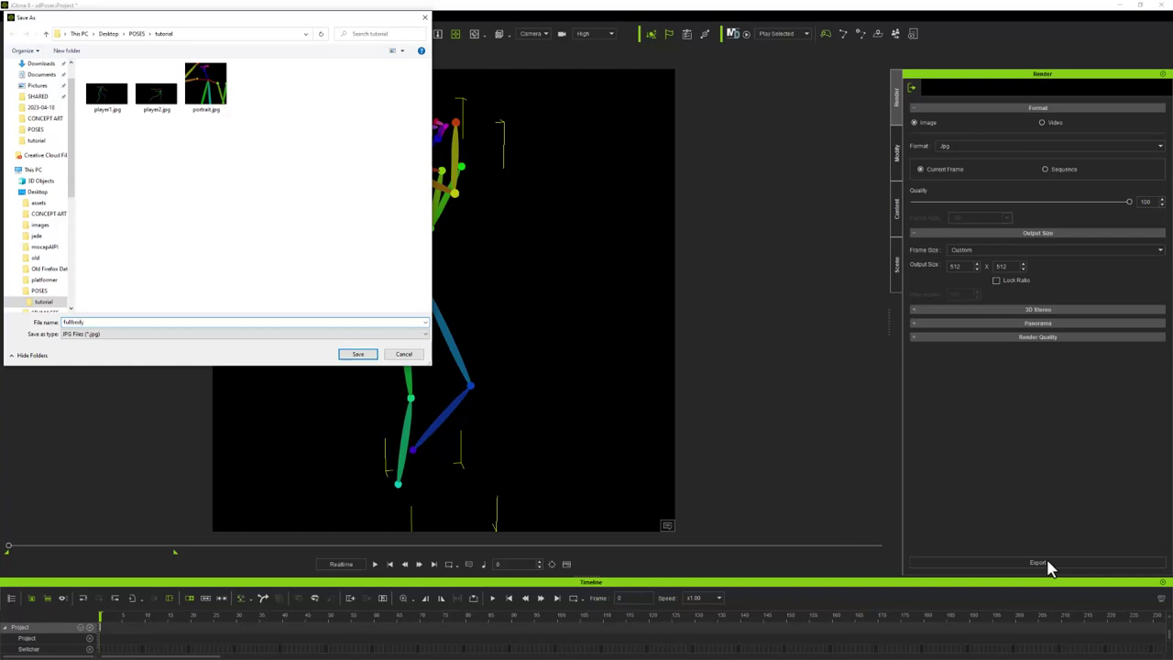
pyautogui.click(357, 354)
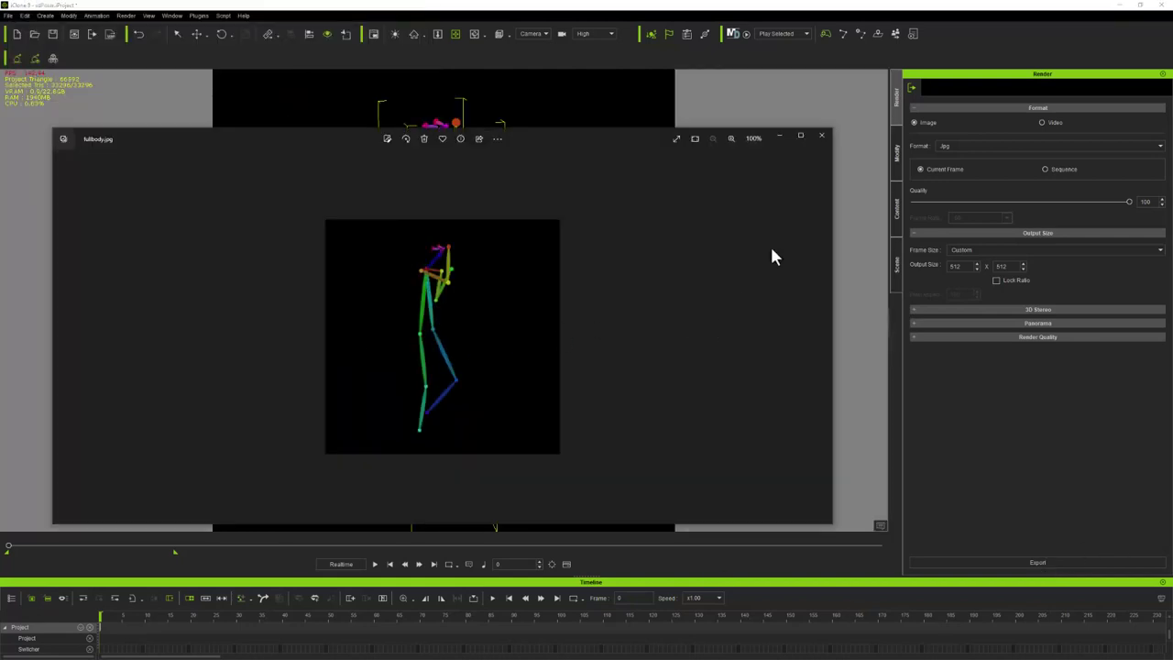
pyautogui.click(823, 136)
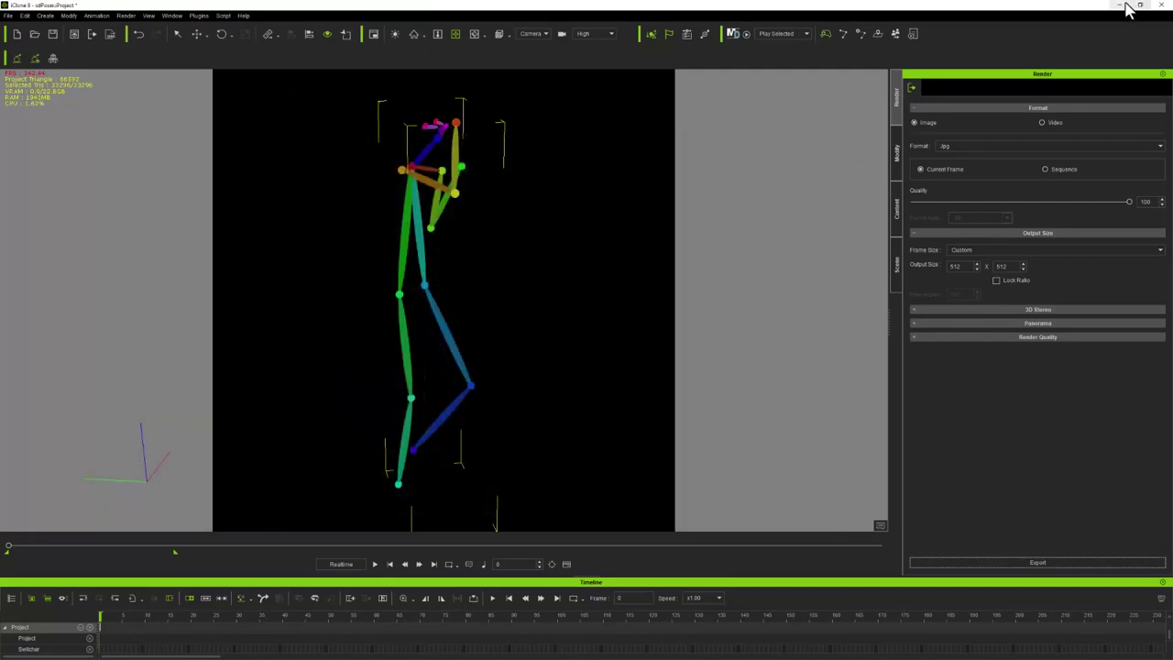
pyautogui.click(1125, 7)
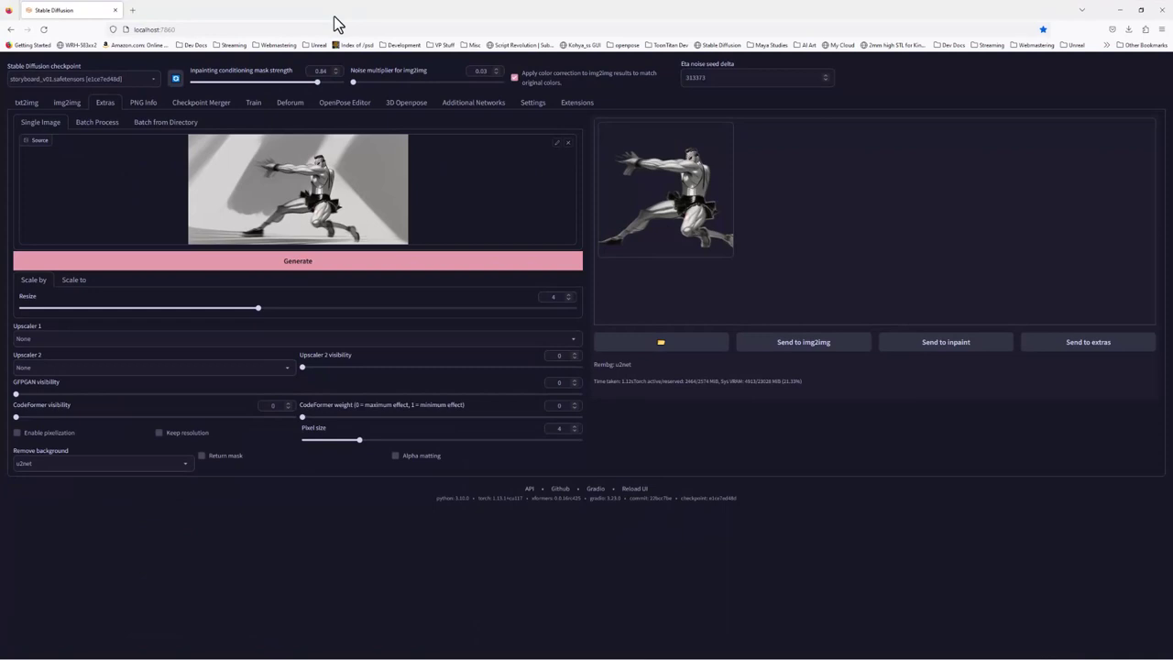
# Replace the old txt2img ControlNet image with portrait.jpg
pyautogui.doubleClick(337, 20)
pyautogui.click(28, 103)
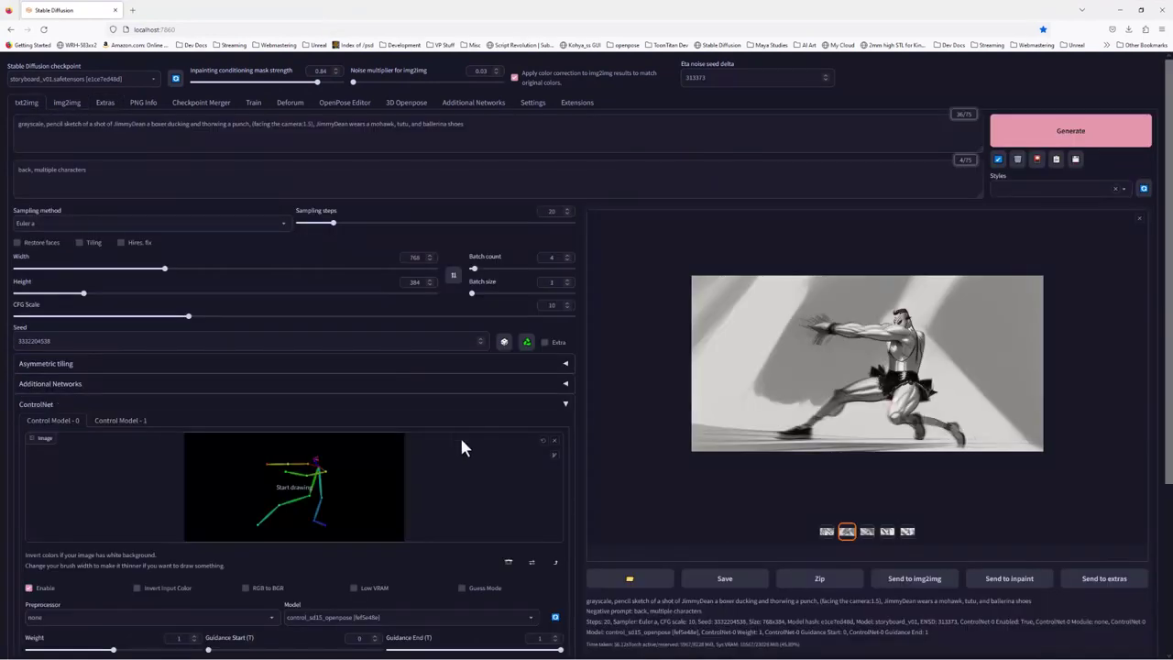
pyautogui.click(554, 441)
pyautogui.click(295, 486)
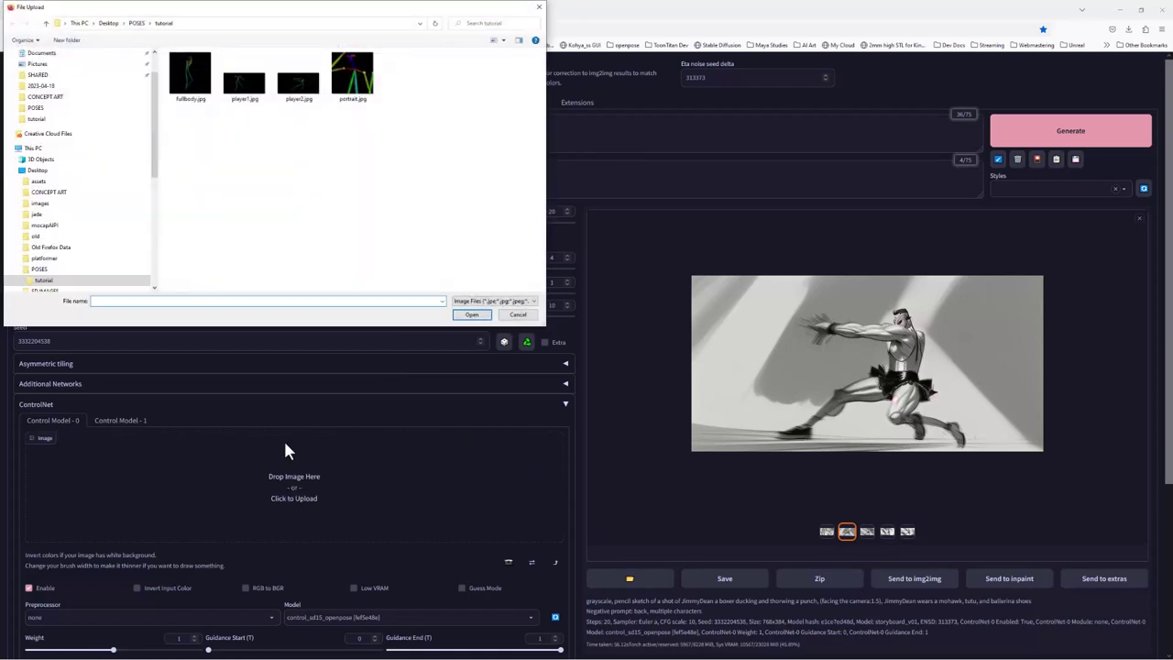
pyautogui.click(365, 86)
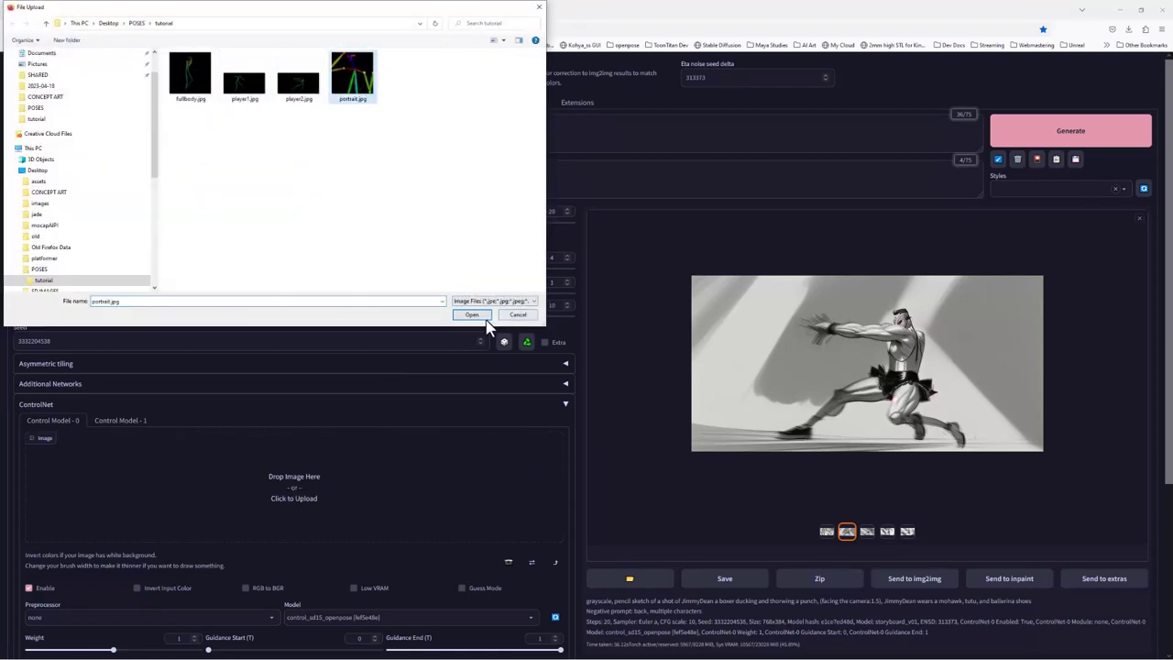
pyautogui.click(472, 315)
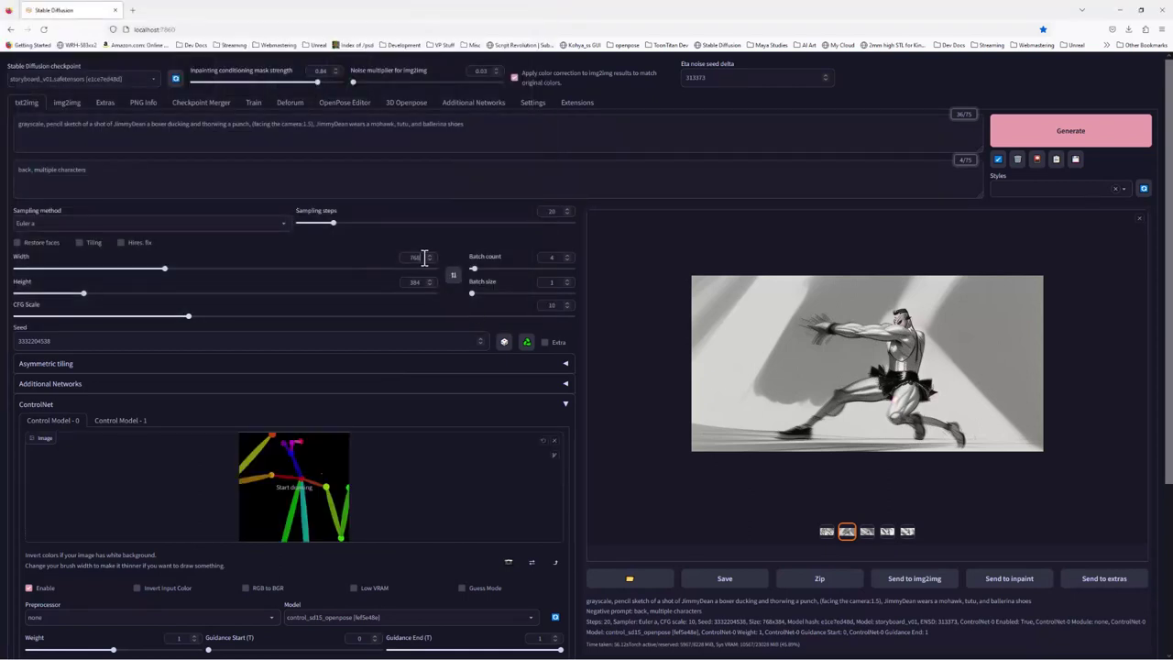
# Set txt2img Width and Height to 512 and select the old positive prompt
pyautogui.moveTo(424, 257); pyautogui.dragTo(396, 259)
pyautogui.write('512')
pyautogui.press('Tab')
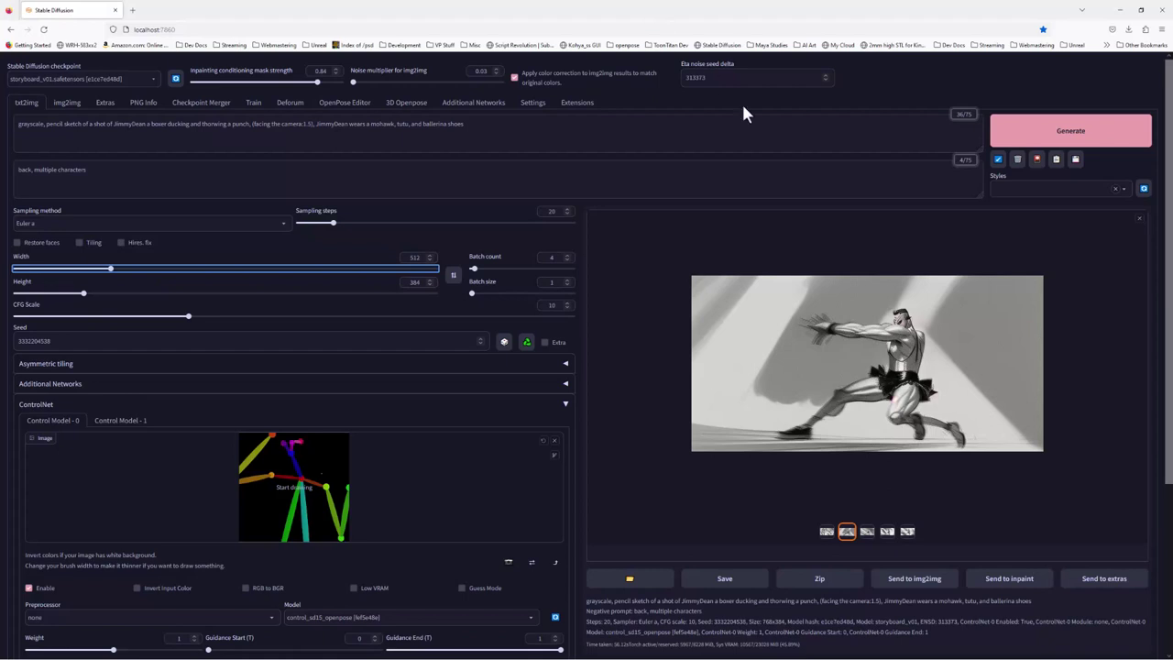
pyautogui.moveTo(425, 282); pyautogui.dragTo(380, 282)
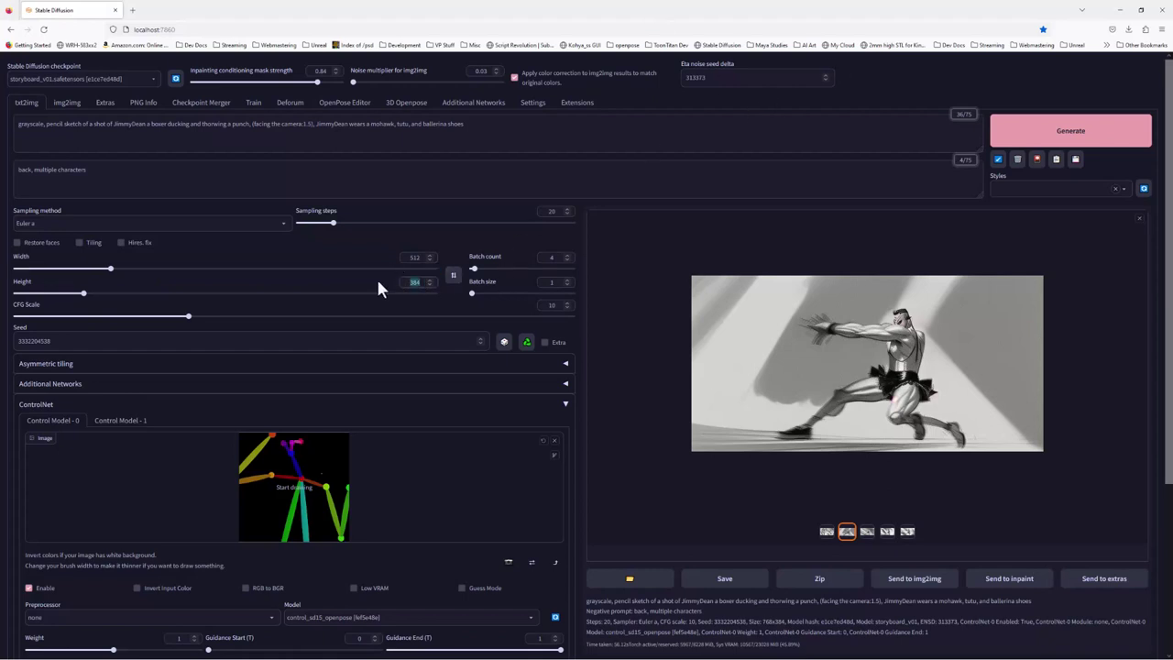
pyautogui.write('512')
pyautogui.moveTo(475, 127); pyautogui.dragTo(3, 115)
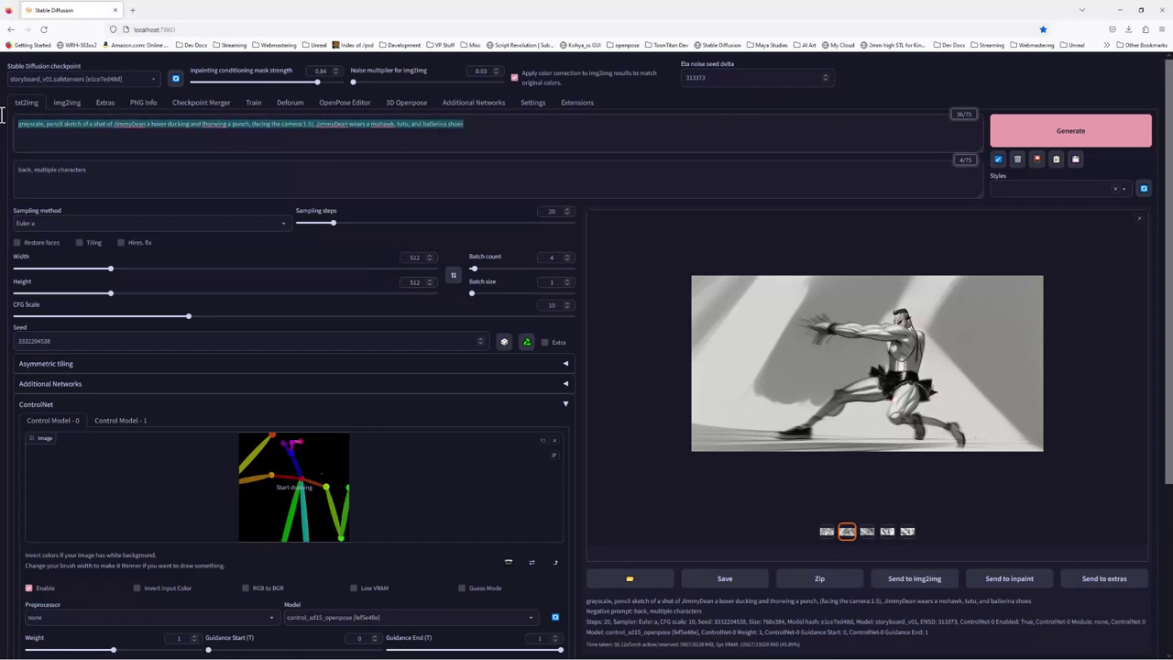
# Enter the prompt 'a portrait of a man deep in though, cyberpunk style, night, rain, fog, 80mm lens, bokeh,'
pyautogui.write('a portrait of a man deep in thou')
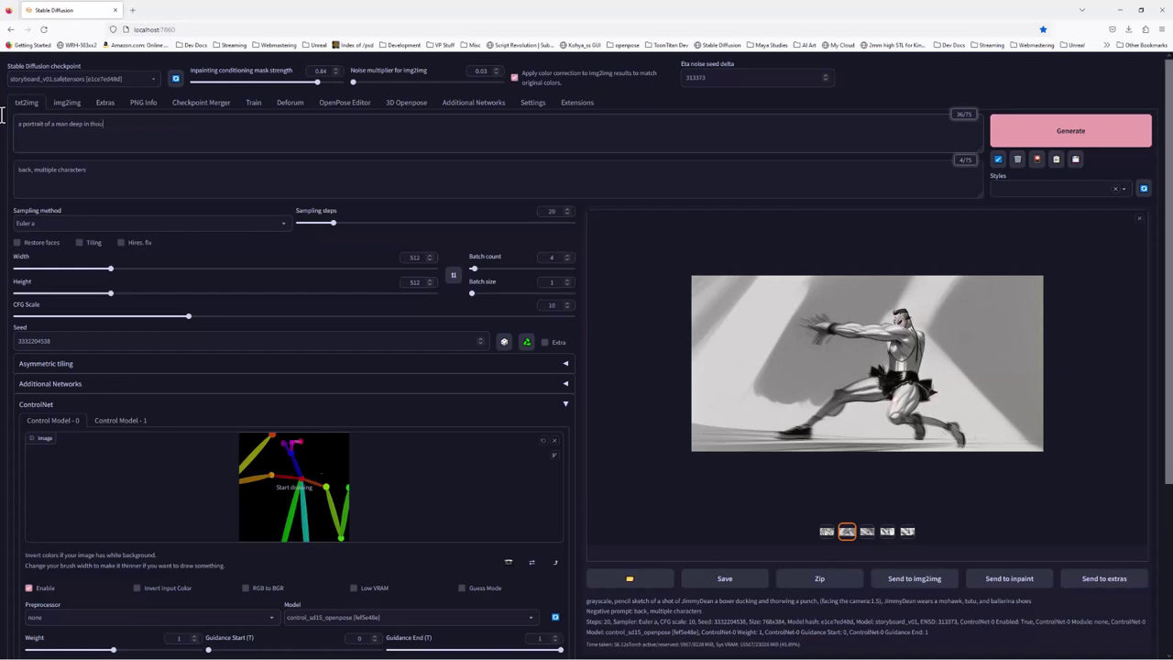
pyautogui.write('cyberpunk style, night,')
pyautogui.write(',')
pyautogui.press('BackSpace')
pyautogui.write('h,')
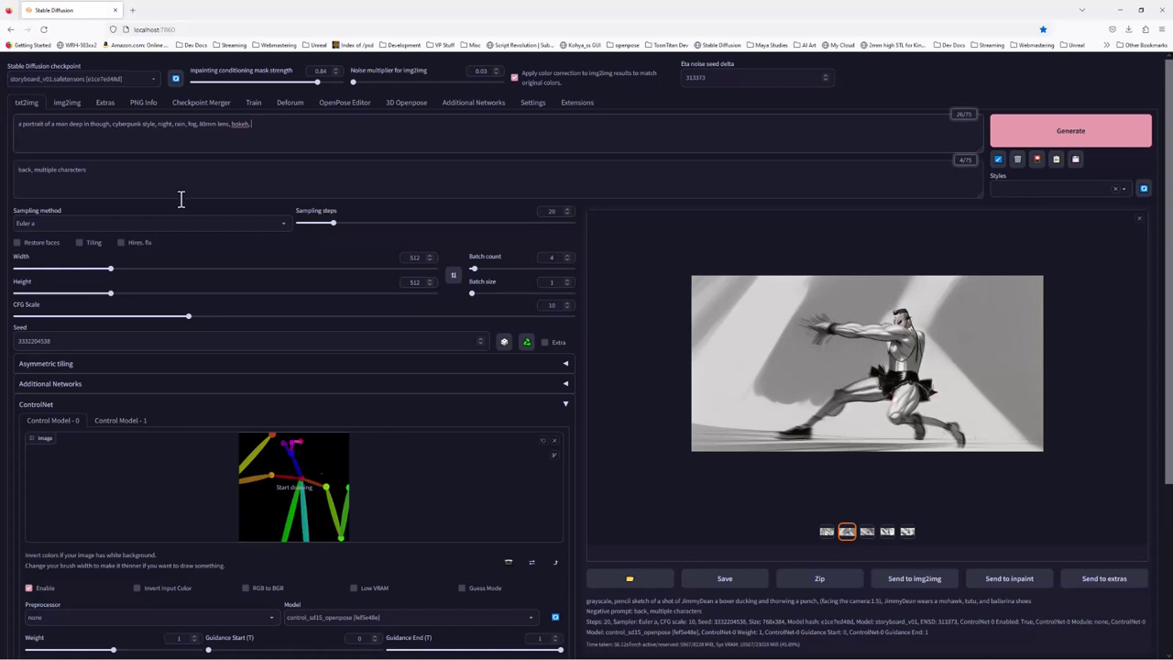
pyautogui.rightClick(237, 130)
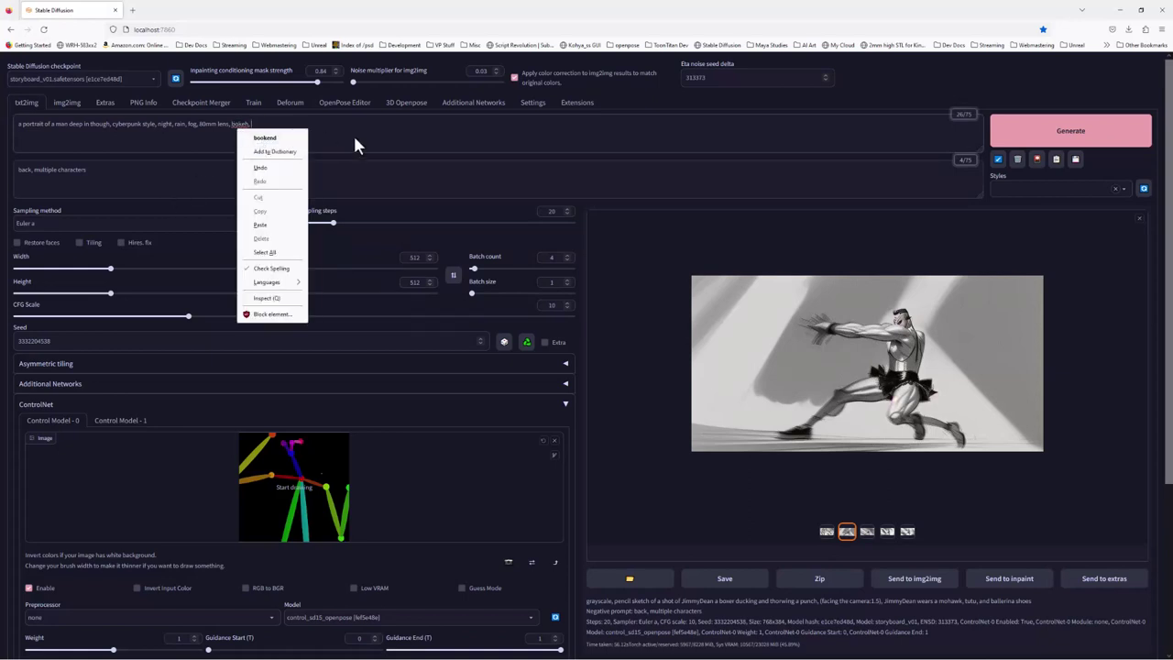
pyautogui.click(318, 131)
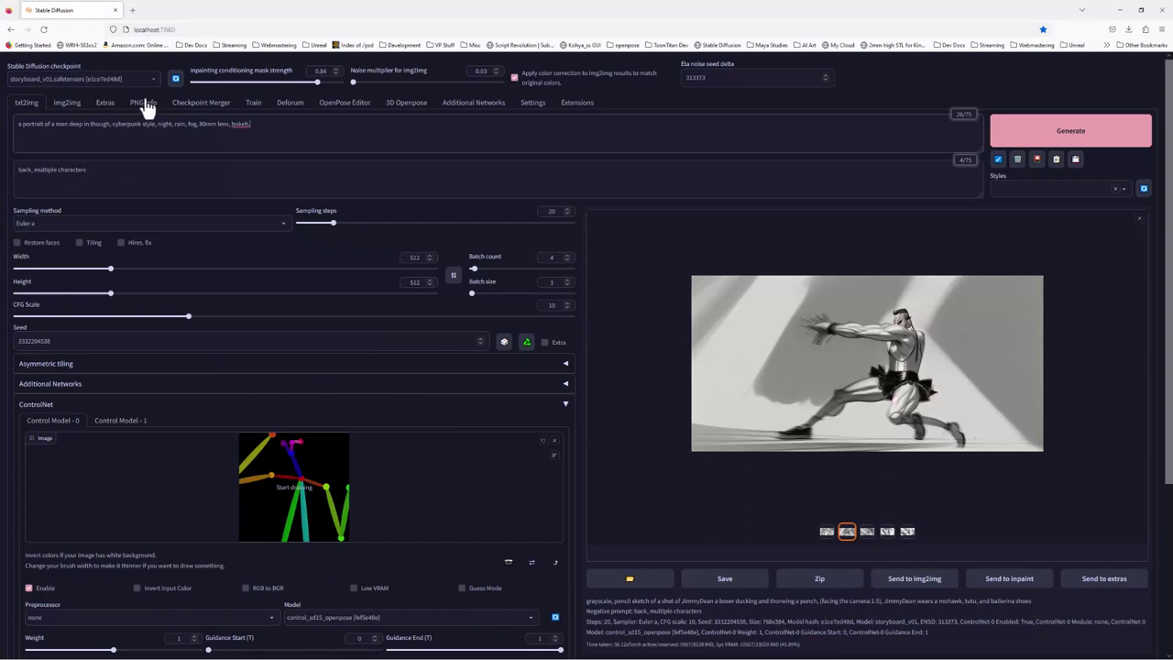
# Generate four pose-driven cyberpunk man portraits in txt2img, scrolling the page while they render
pyautogui.click(1056, 143)
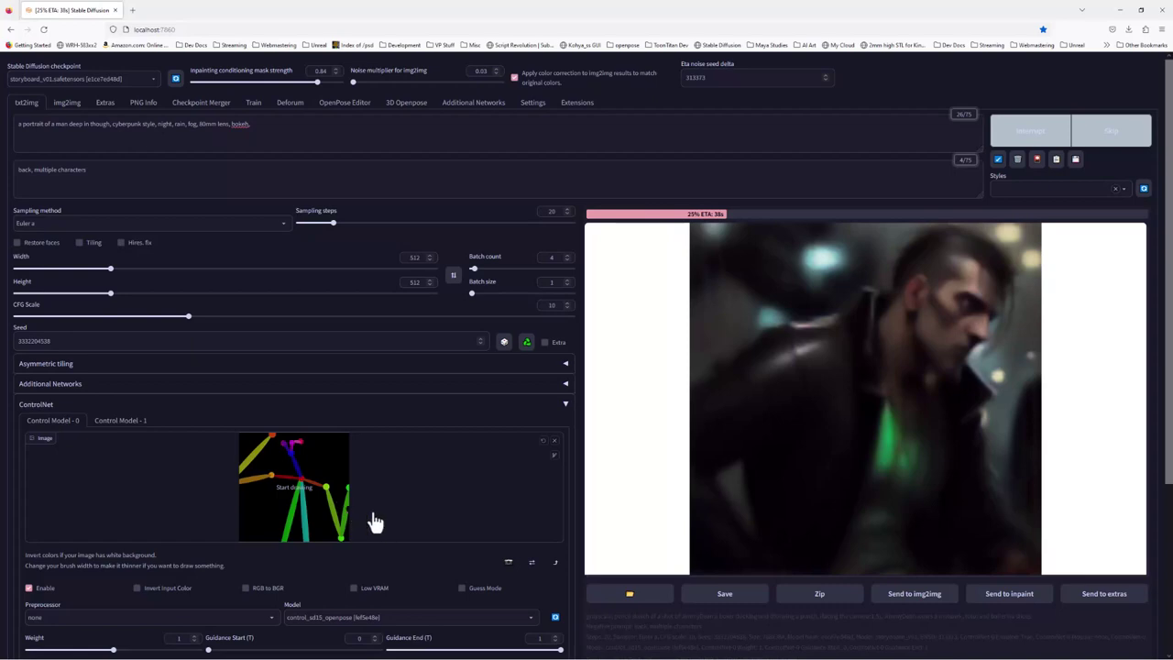
pyautogui.scroll(-3, 480, 561)
pyautogui.scroll(-1, 479, 561)
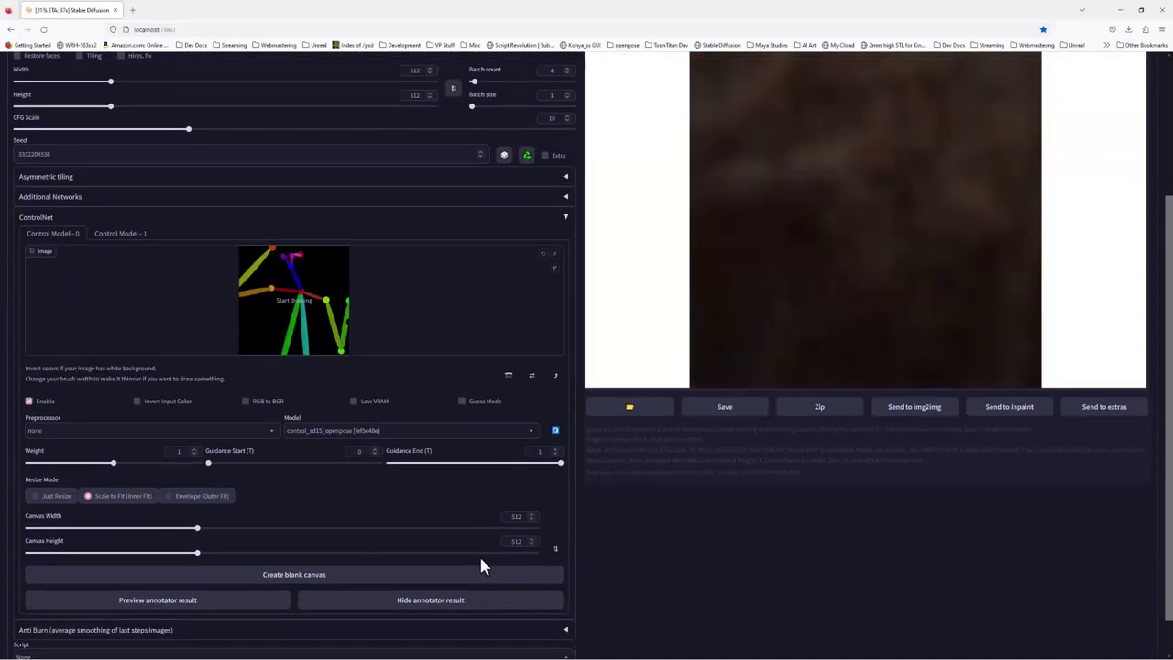
pyautogui.scroll(3, 480, 567)
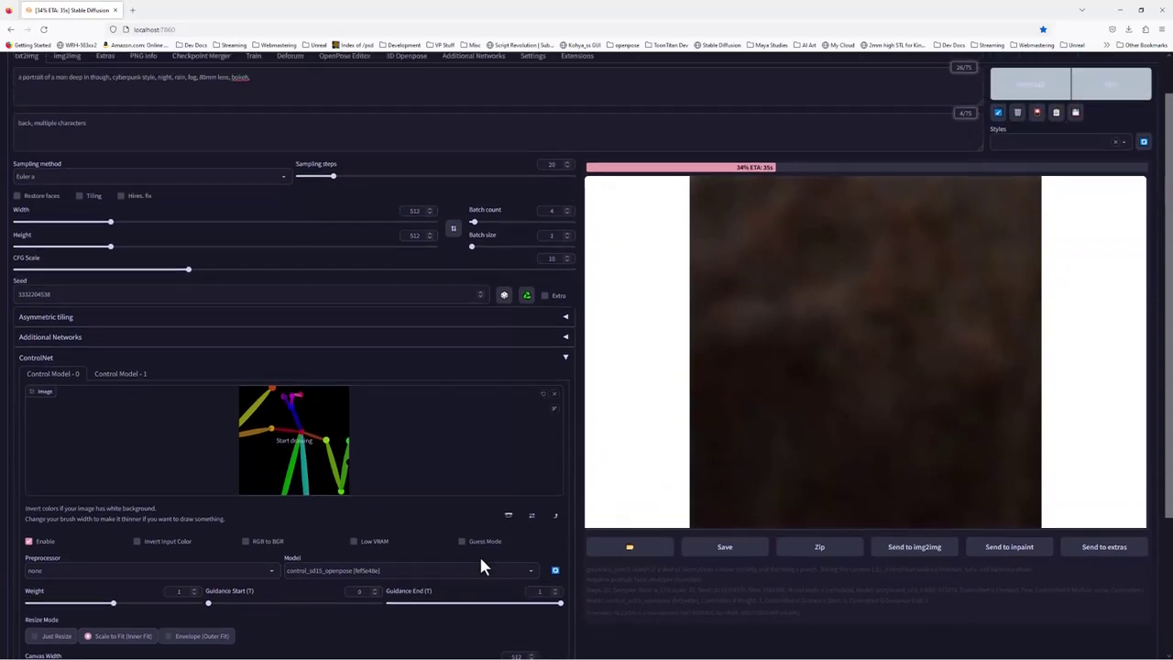
pyautogui.scroll(1, 483, 568)
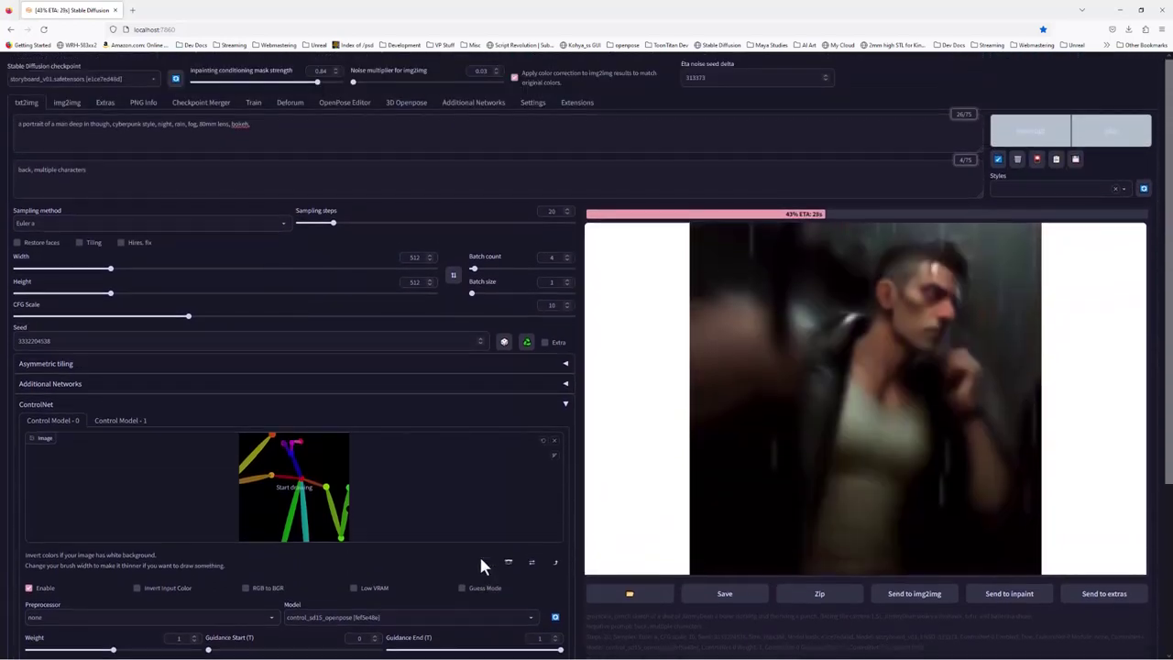
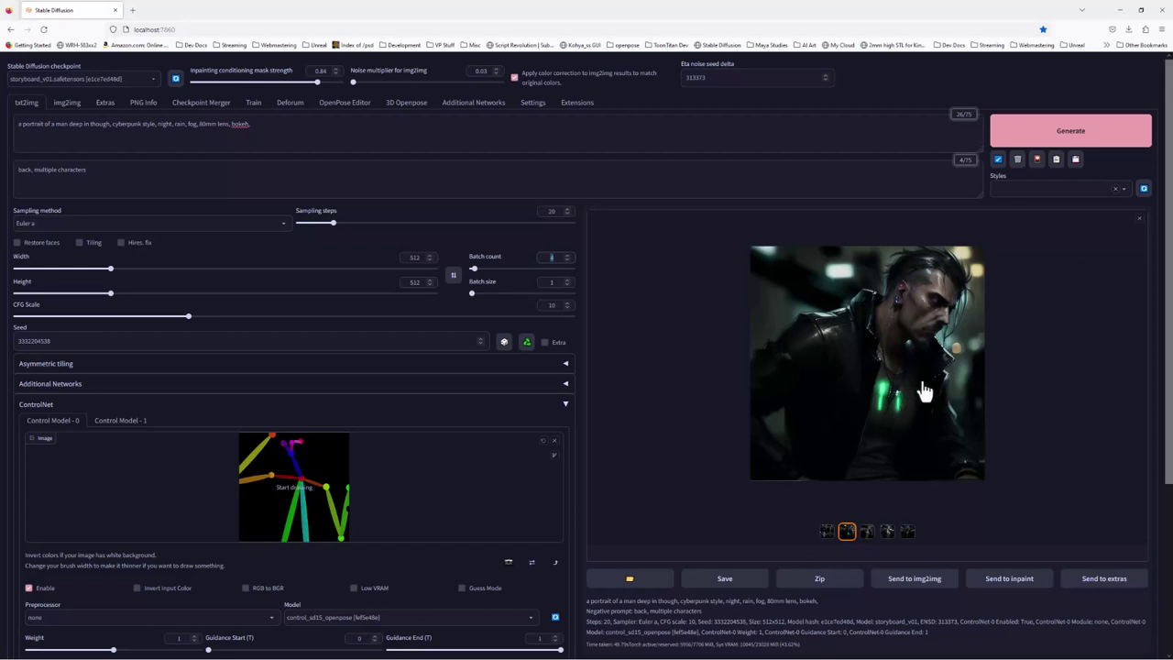
# Browse the third, fourth and fifth generated images, then return to the second
pyautogui.click(868, 535)
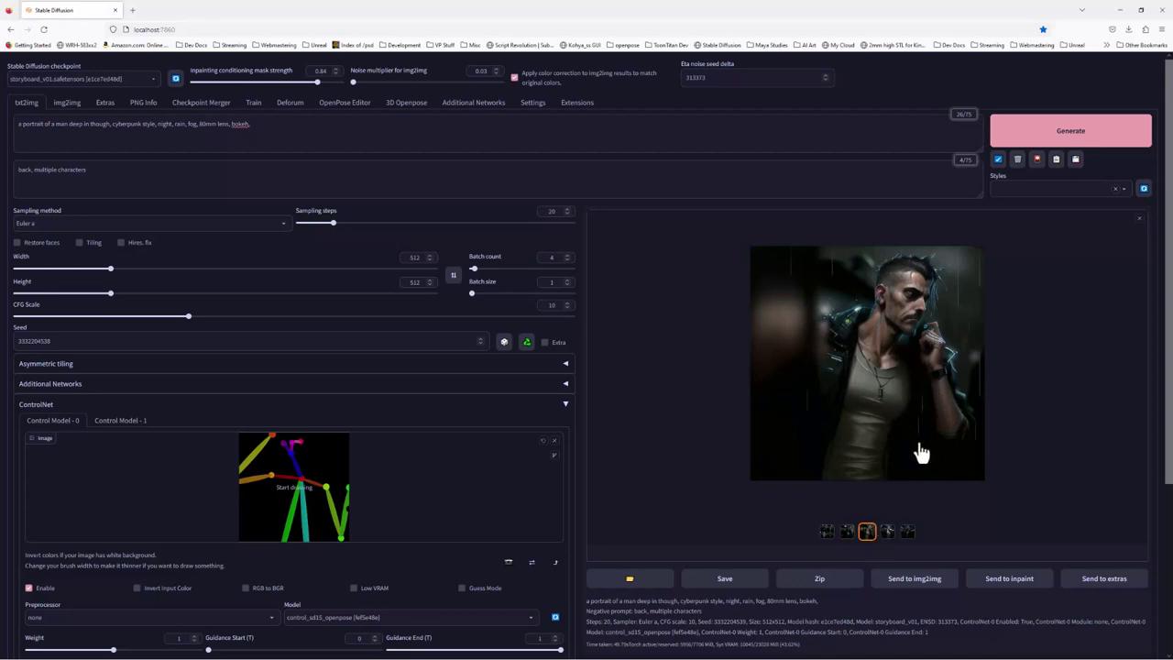
pyautogui.click(888, 533)
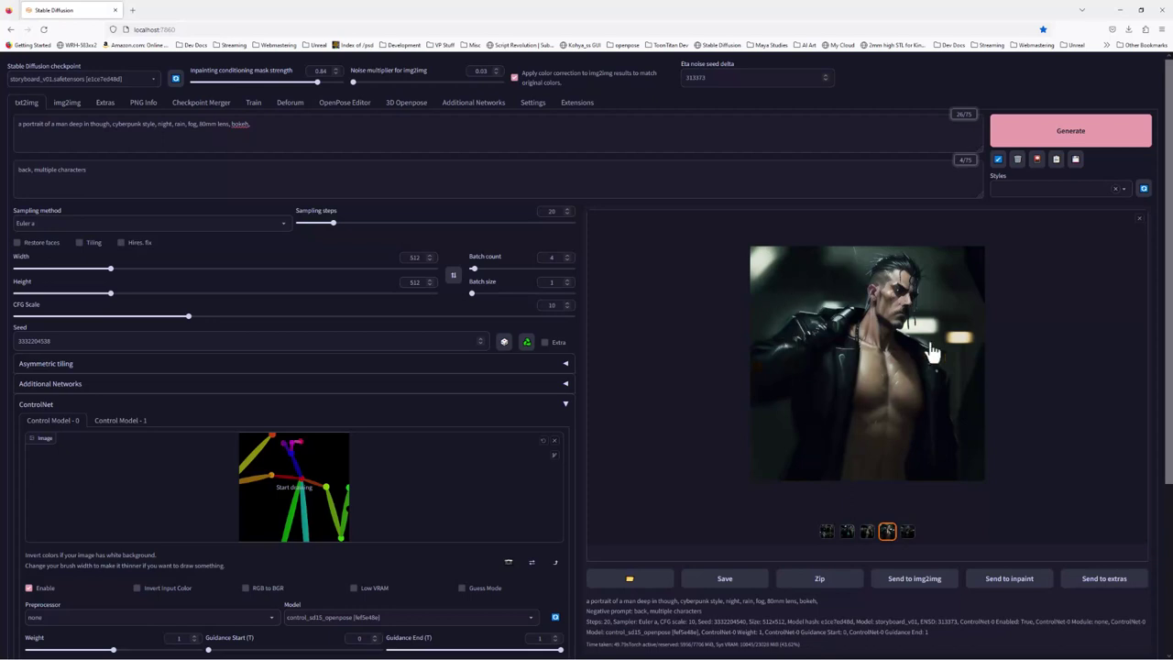
pyautogui.click(905, 536)
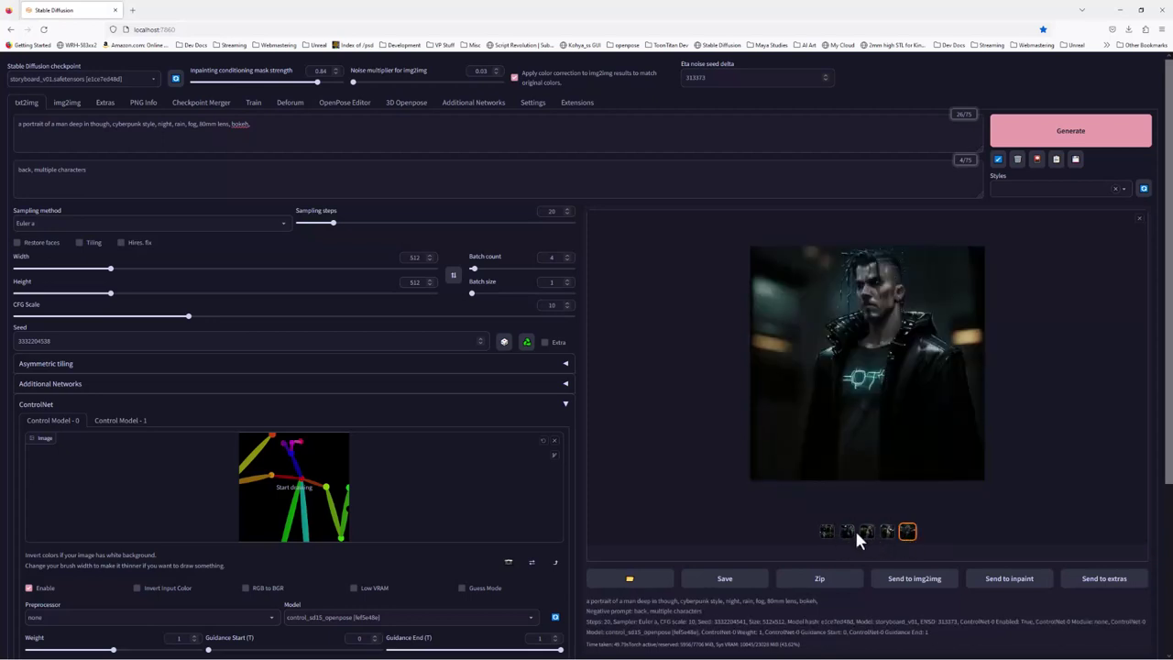
pyautogui.click(846, 533)
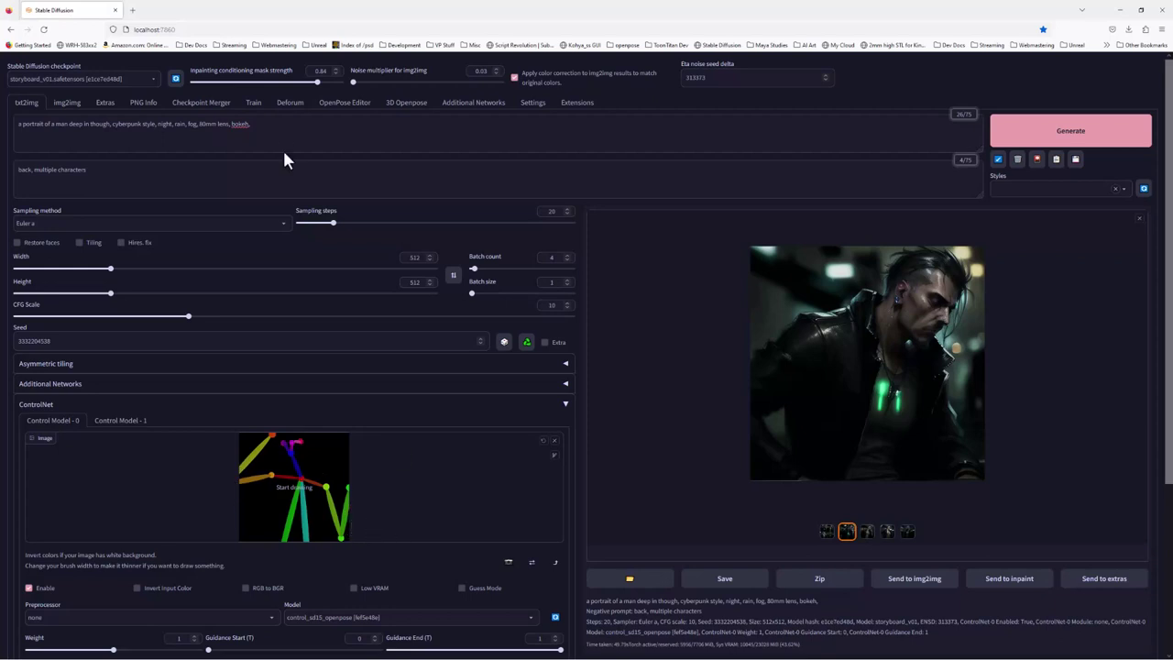
# Append '(the man faces the camera:1.5)' to the end of the prompt
pyautogui.click(265, 126)
pyautogui.write('face,')
pyautogui.write(' fa')
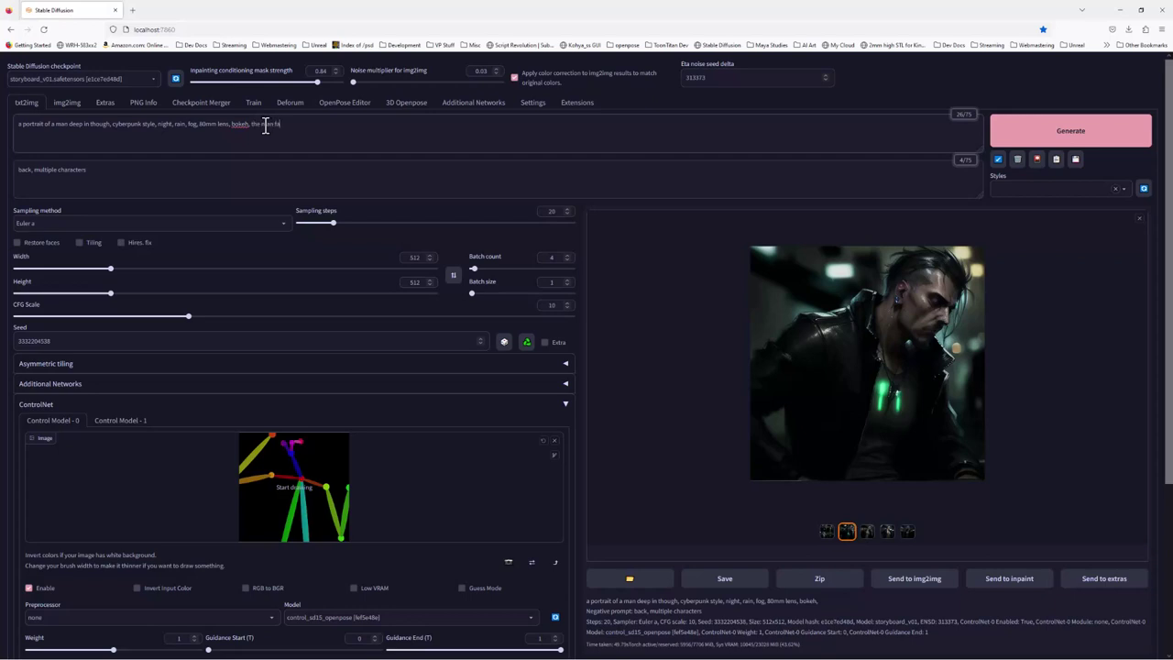
pyautogui.write('ces the camera')
pyautogui.hotkey('shift', 'Left')
pyautogui.hotkey('shift', 'Left')
pyautogui.hotkey('shift', 'Left')
pyautogui.hotkey('shift', 'Left')
pyautogui.hotkey('shift', 'Left')
pyautogui.hotkey('shift', 'Left')
pyautogui.hotkey('shift', 'Left')
pyautogui.hotkey('shift', 'Left')
pyautogui.hotkey('shift', 'Left')
pyautogui.hotkey('shift', 'Left')
pyautogui.hotkey('shift', 'Left')
pyautogui.hotkey('shift', 'Left')
pyautogui.hotkey('shift', 'Left')
pyautogui.hotkey('shift', 'Left')
pyautogui.hotkey('shift', 'Left')
pyautogui.hotkey('shift', 'Left')
pyautogui.hotkey('shift', 'Left')
pyautogui.hotkey('shift', 'Left')
pyautogui.hotkey('shift', 'Left')
pyautogui.hotkey('shift', 'Left')
pyautogui.hotkey('shift', 'Left')
pyautogui.hotkey('ctrl', 'Up')
pyautogui.hotkey('ctrl', 'Down')
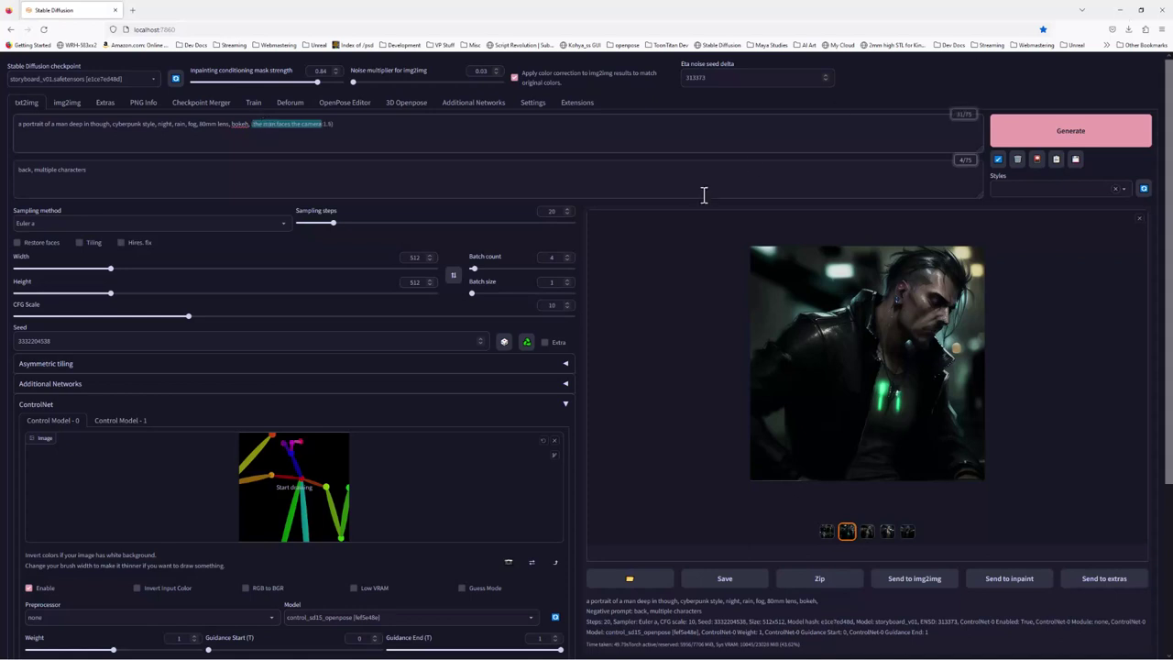
# Set Batch count to 1 and generate one new image
pyautogui.click(553, 256)
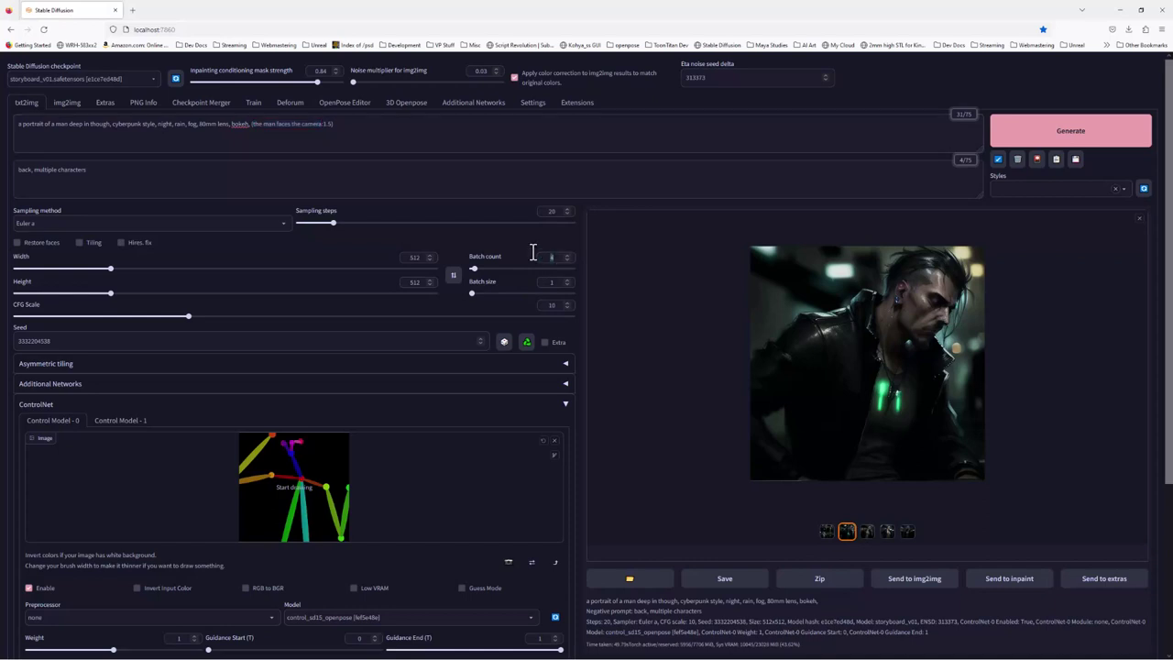
pyautogui.click(1069, 134)
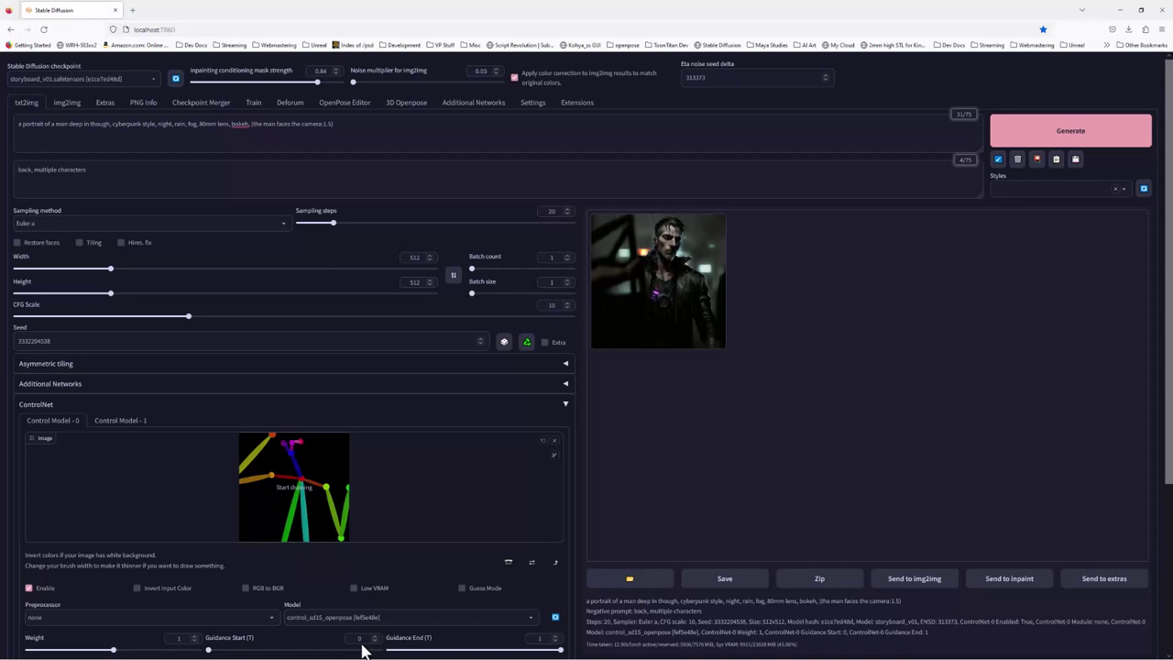
pyautogui.hotkey('alt', 'Tab')
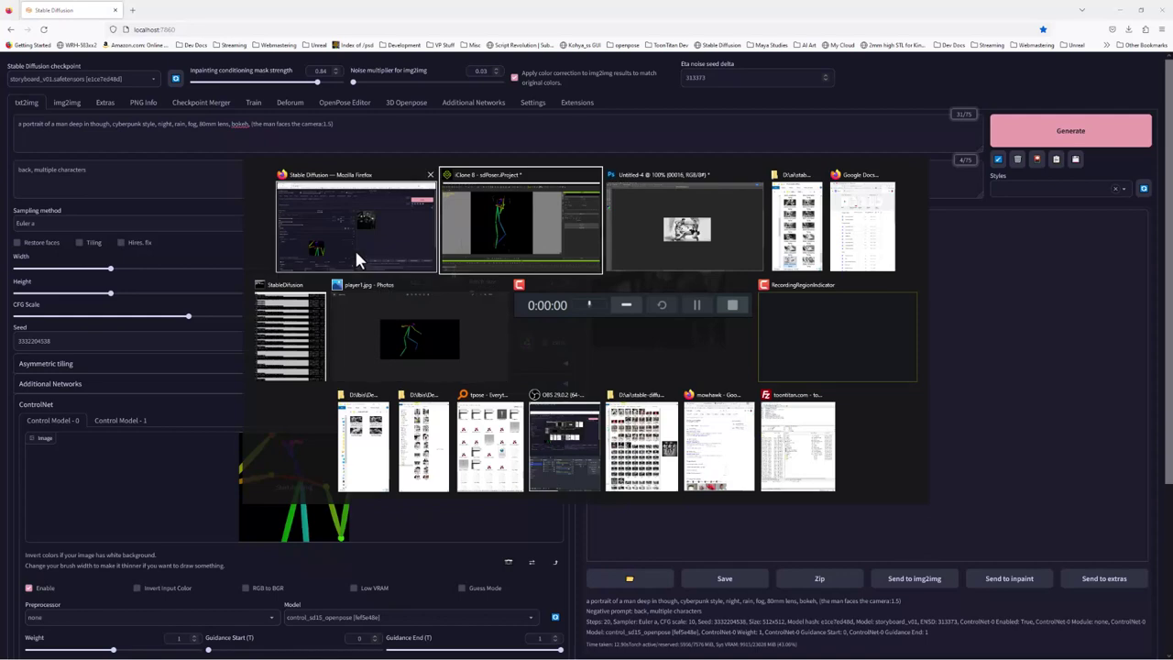
# In iClone, orbit and zoom to frame the whole skeleton in the front view
pyautogui.click(526, 245)
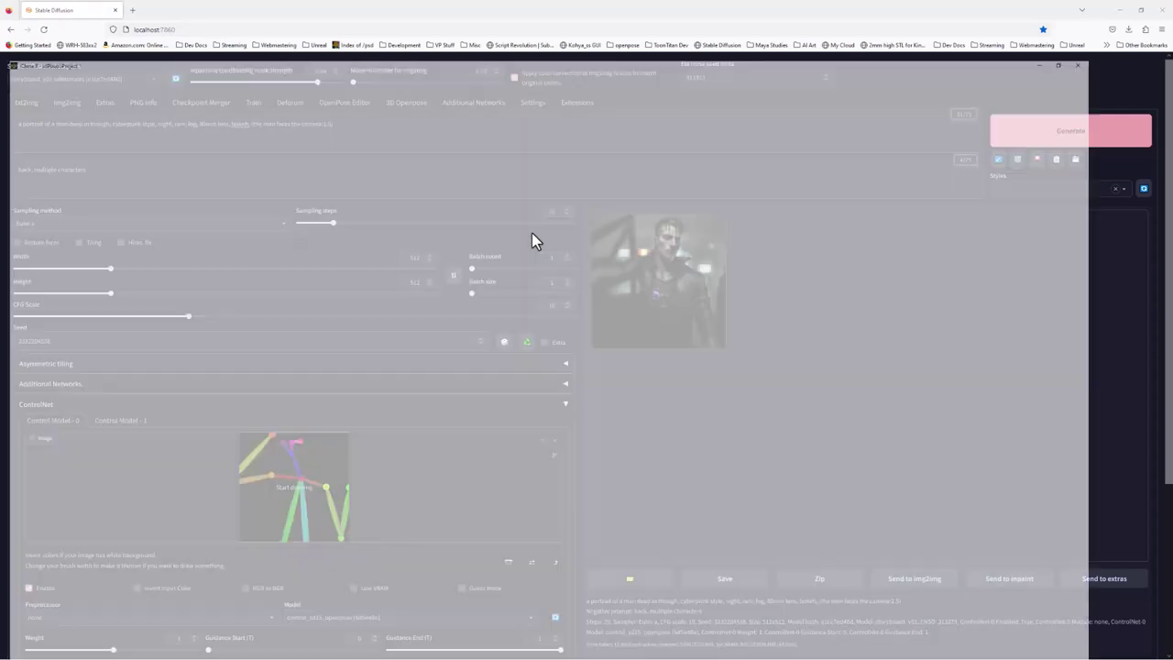
pyautogui.moveTo(556, 318); pyautogui.dragTo(475, 242)
pyautogui.scroll(5, 475, 241)
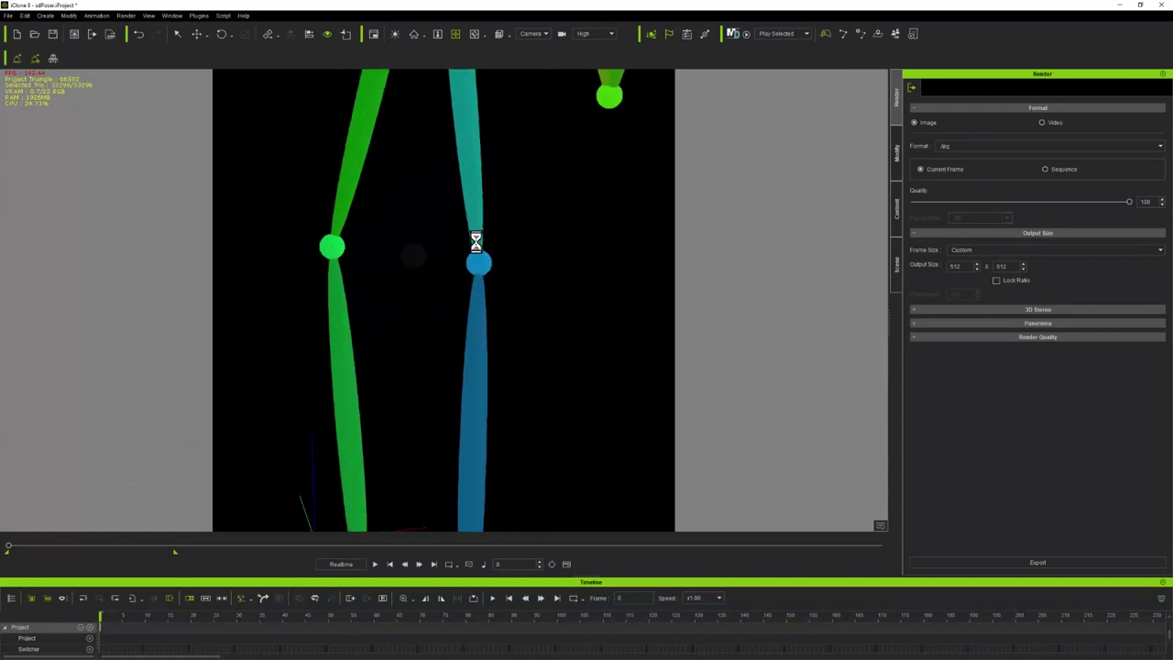
pyautogui.click(456, 34)
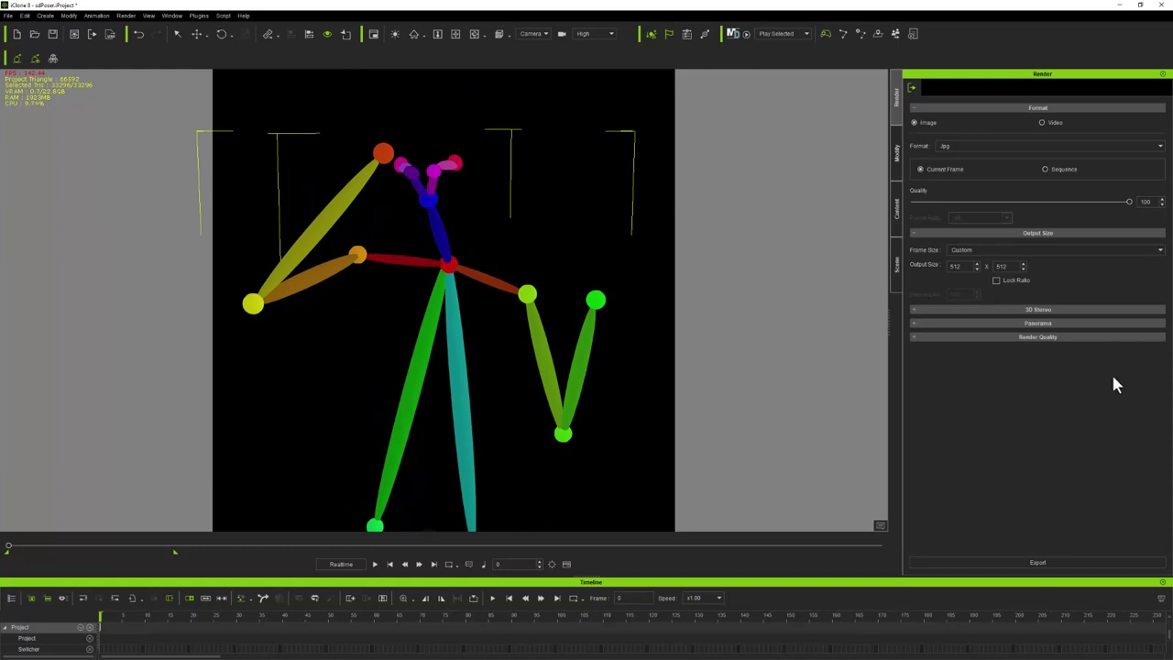
# Export the render over the existing portrait.jpg, close the preview and minimize iClone
pyautogui.click(1071, 563)
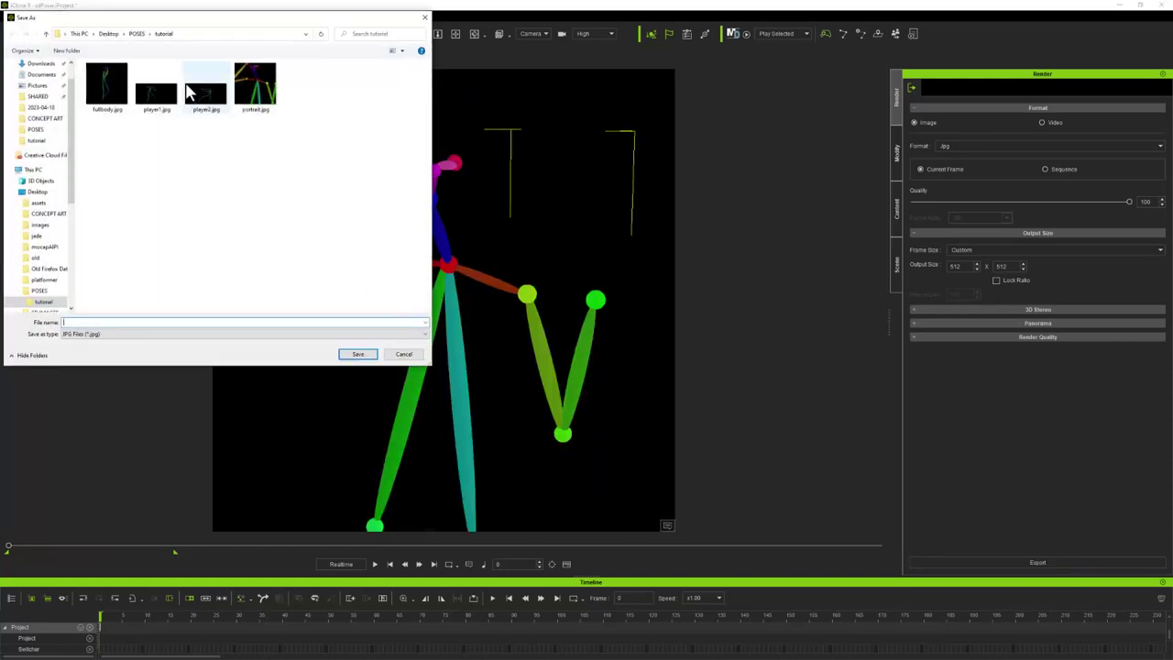
pyautogui.click(360, 355)
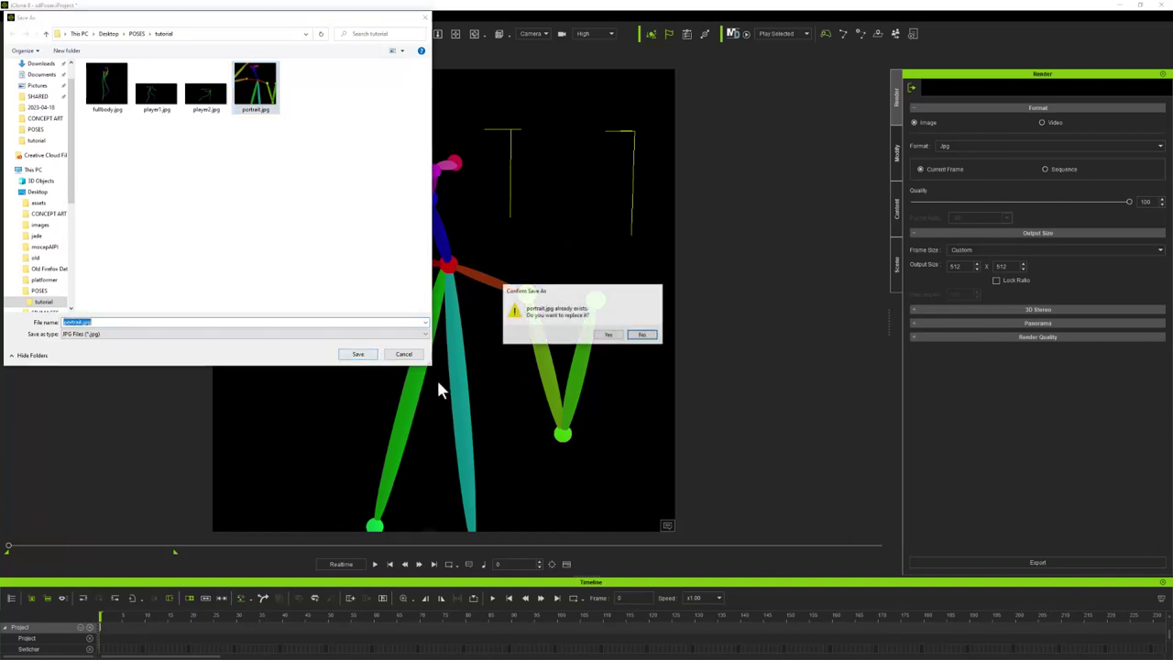
pyautogui.click(600, 339)
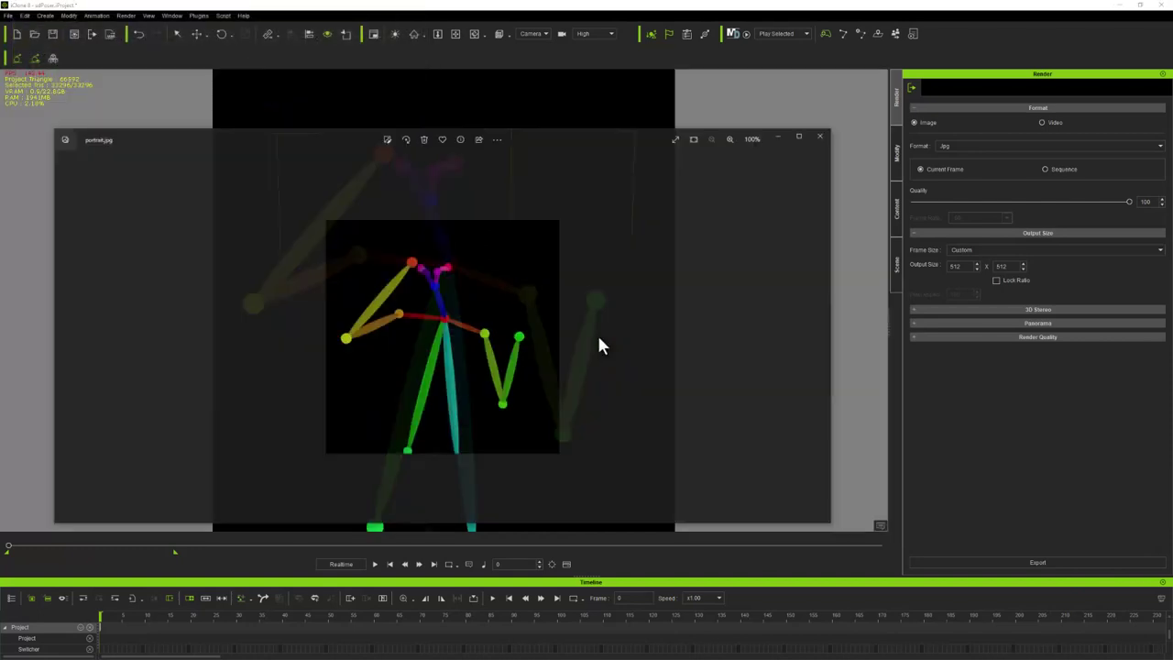
pyautogui.click(821, 136)
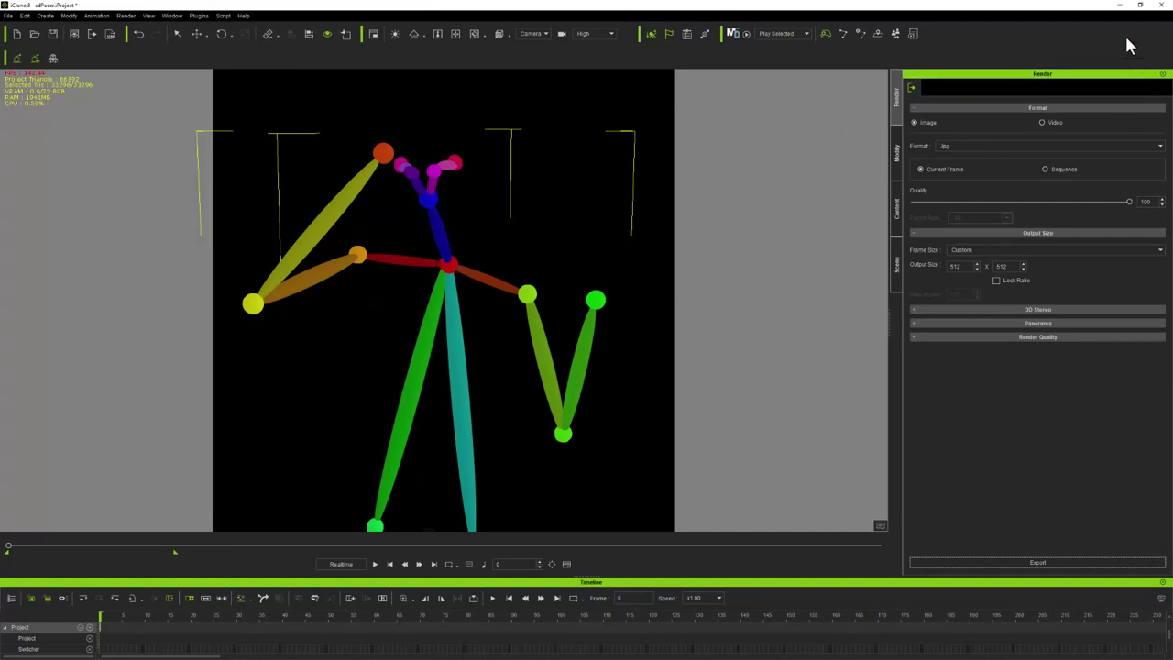
pyautogui.click(1120, 5)
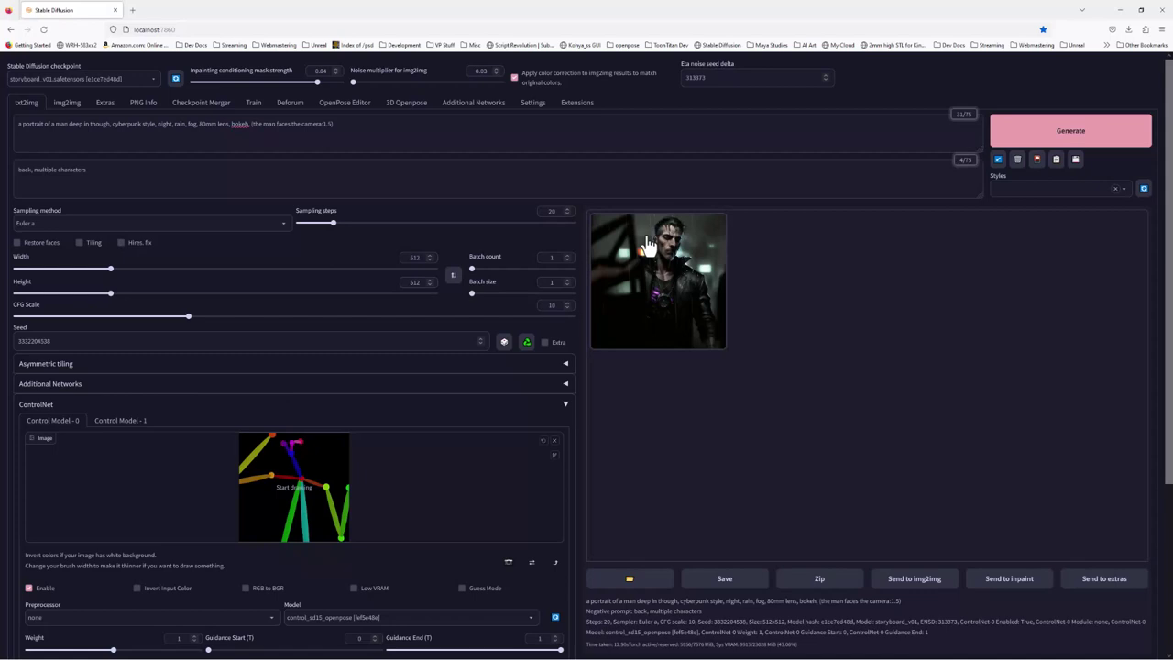
# Replace the ControlNet pose with portrait.jpg, generate, and view the result full size
pyautogui.click(553, 441)
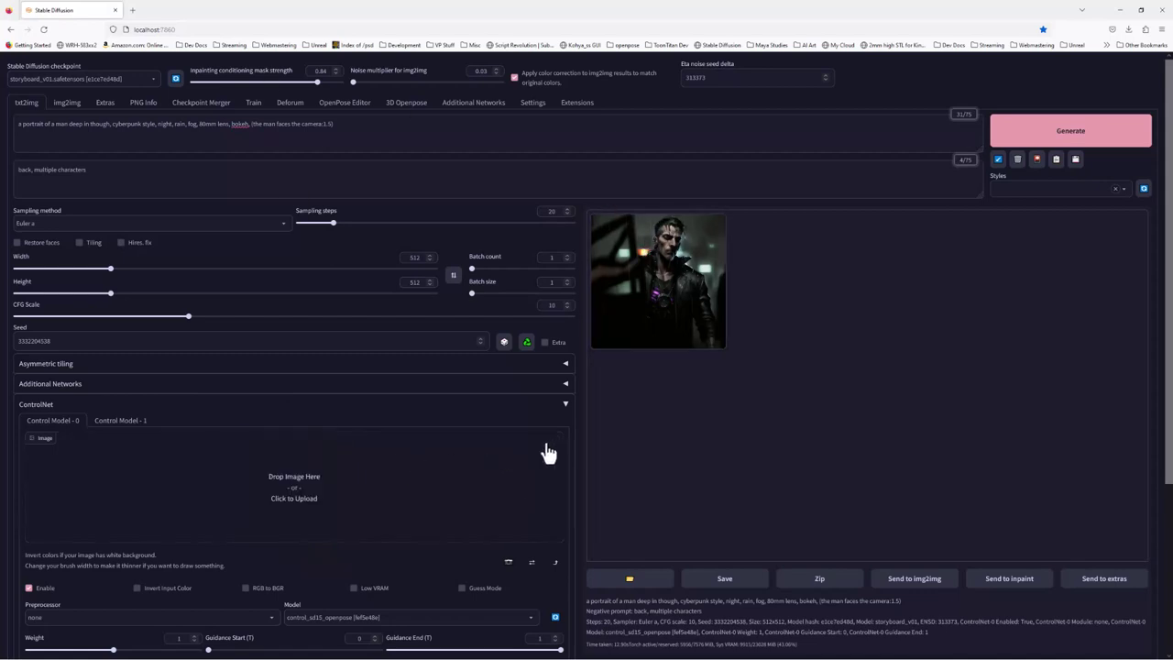
pyautogui.click(306, 495)
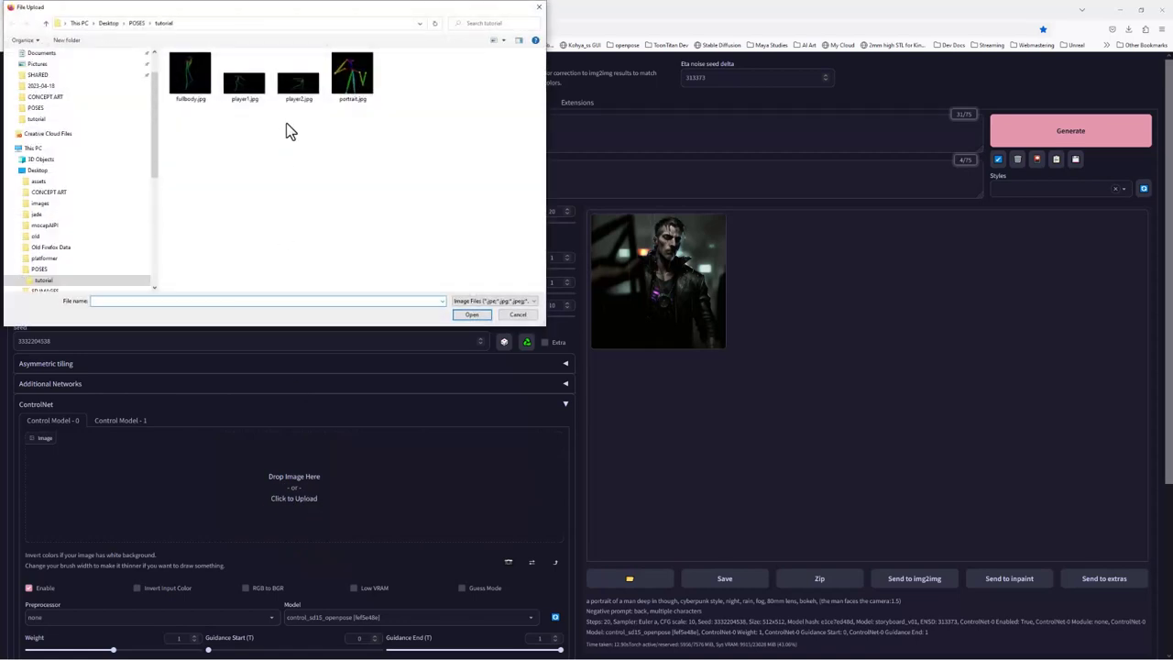
pyautogui.click(356, 80)
pyautogui.click(464, 314)
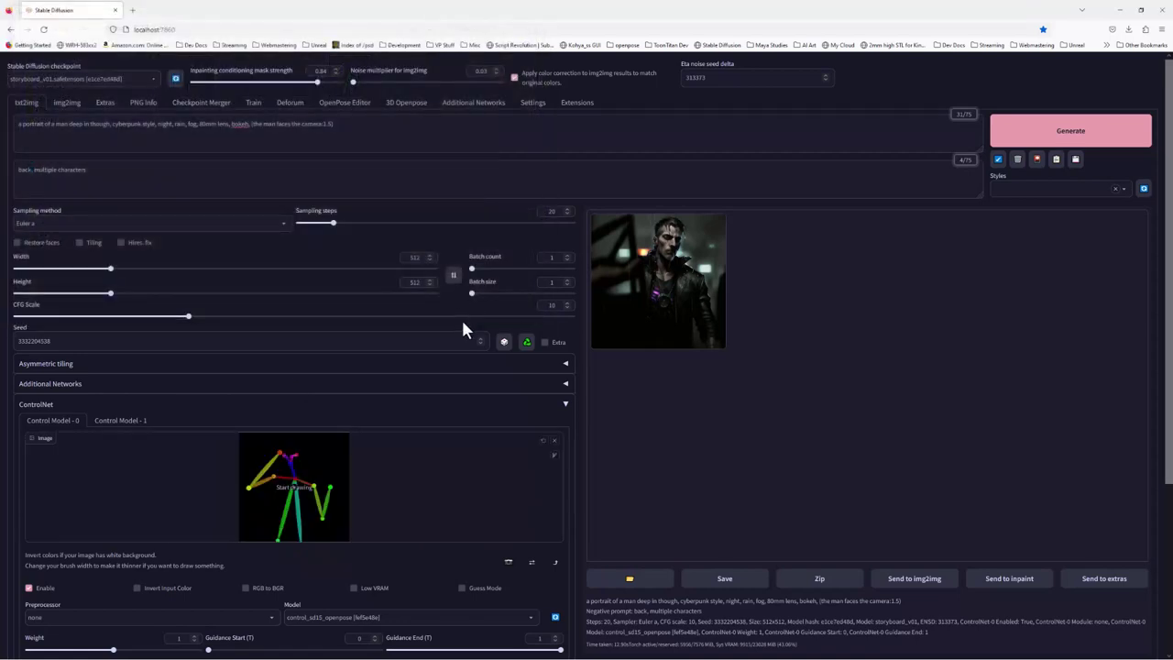
pyautogui.click(1044, 138)
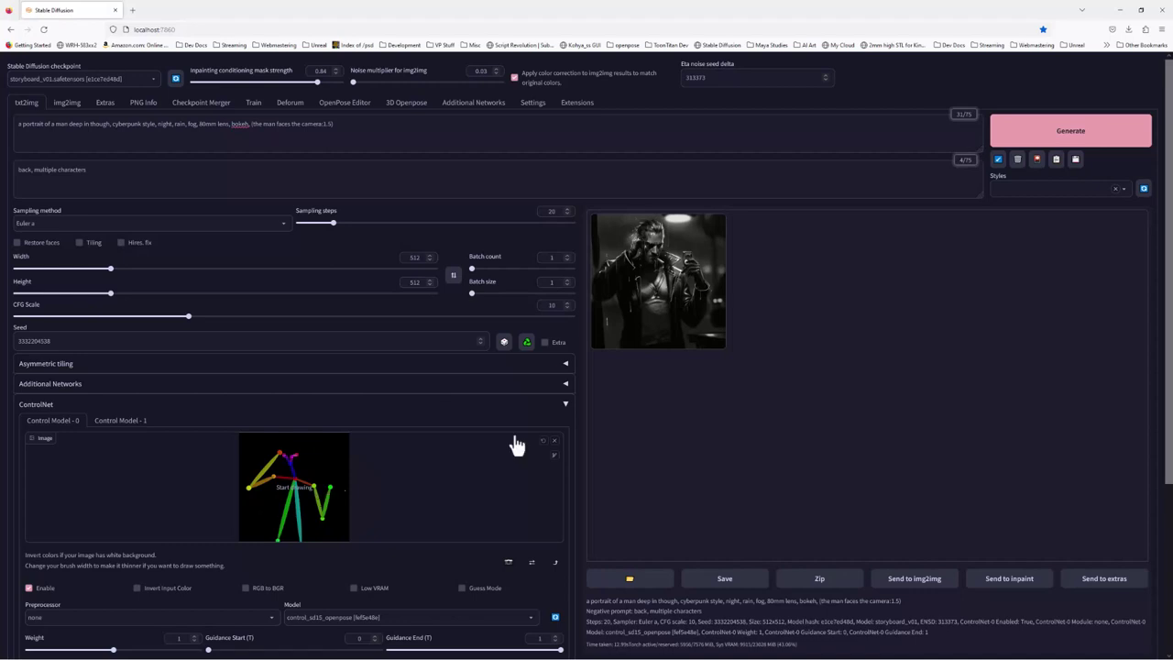
pyautogui.click(637, 326)
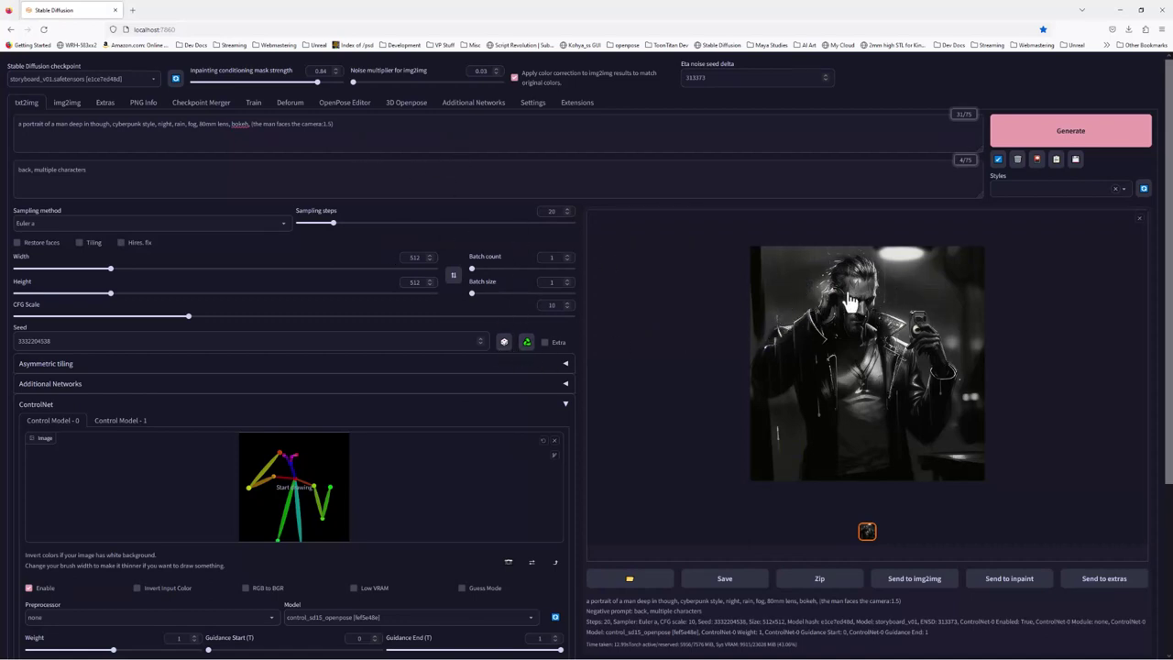
# Switch to the anything-v3 checkpoint, select the seed value, and generate twice
pyautogui.click(152, 74)
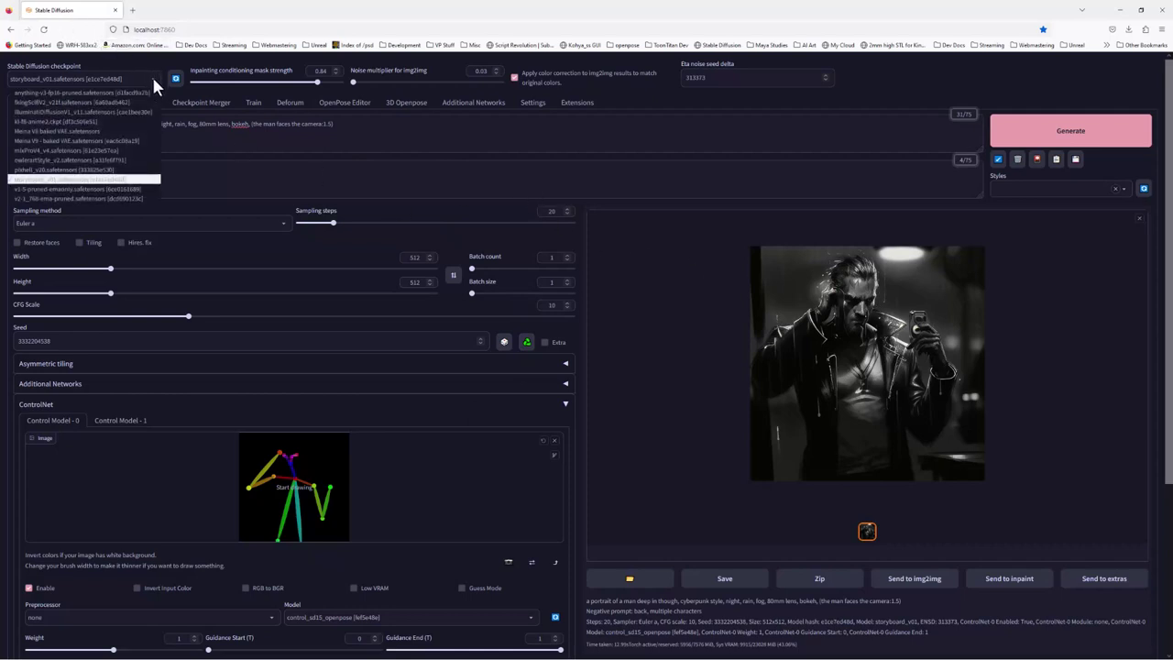
pyautogui.click(55, 95)
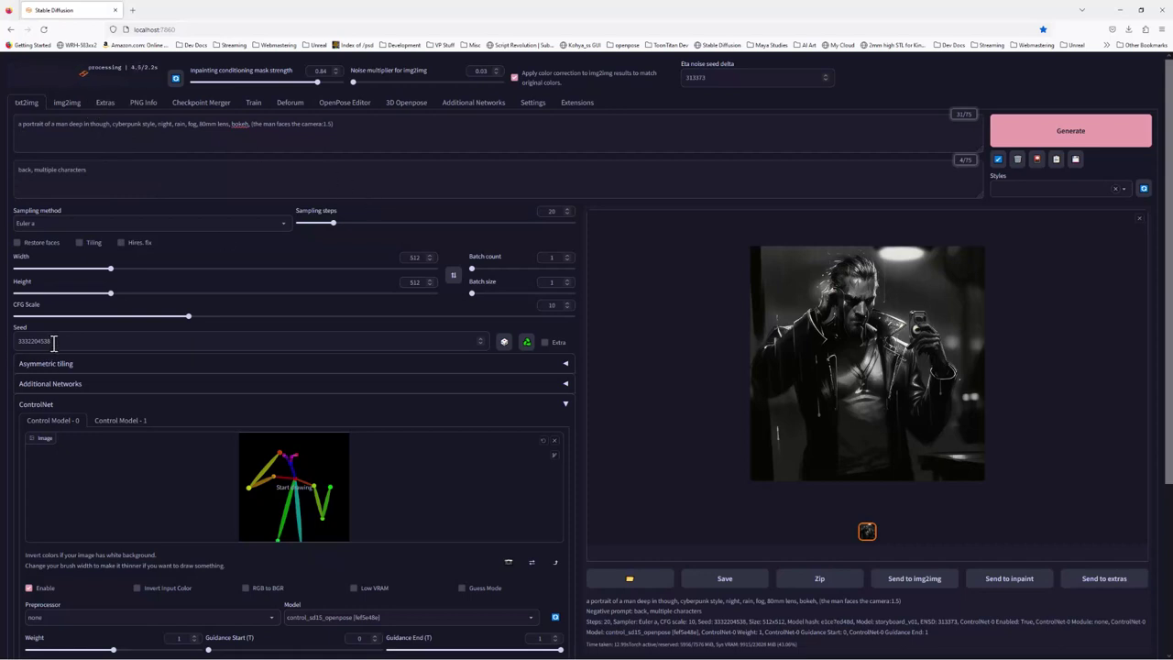
pyautogui.moveTo(53, 343); pyautogui.dragTo(18, 340)
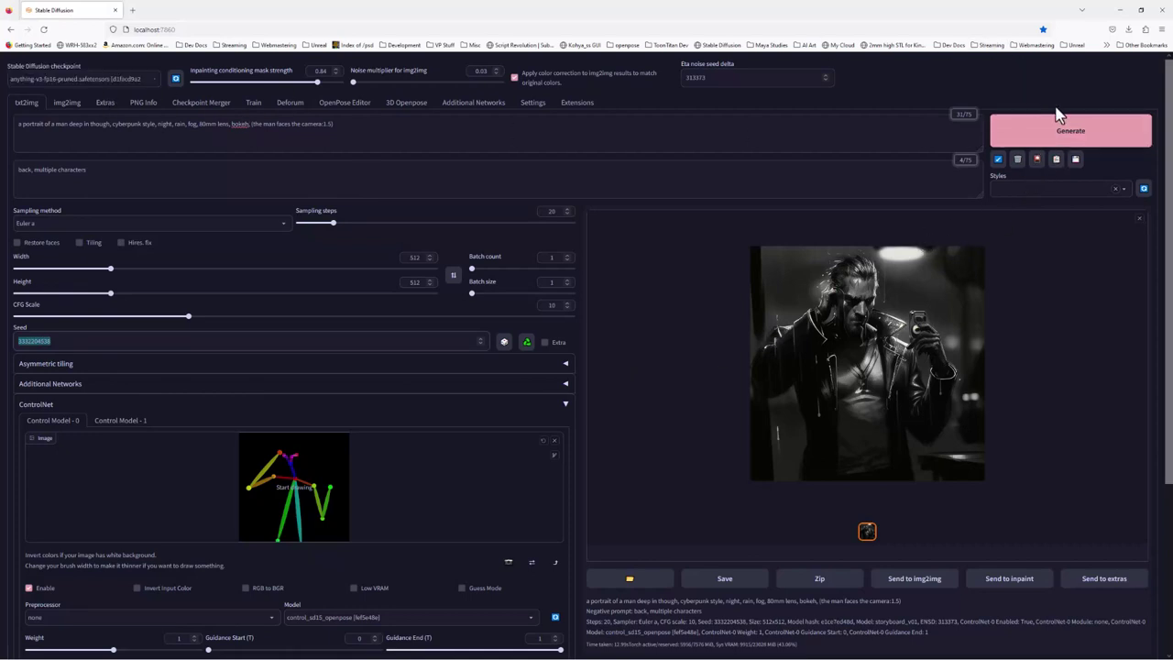
pyautogui.click(1056, 131)
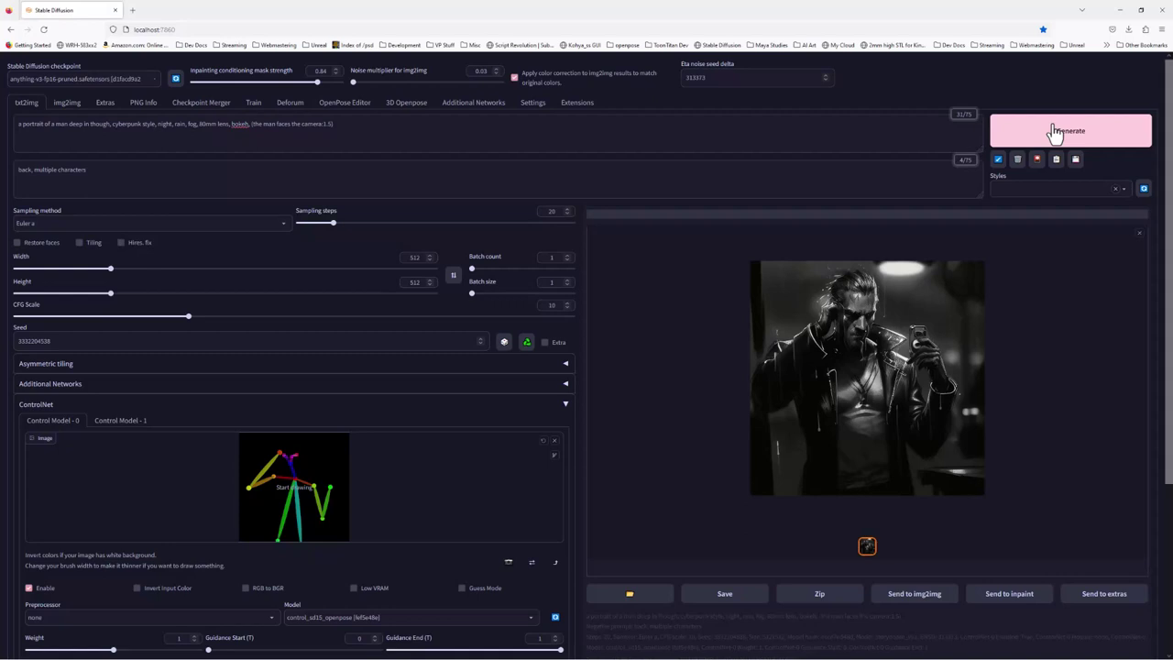
pyautogui.click(1054, 133)
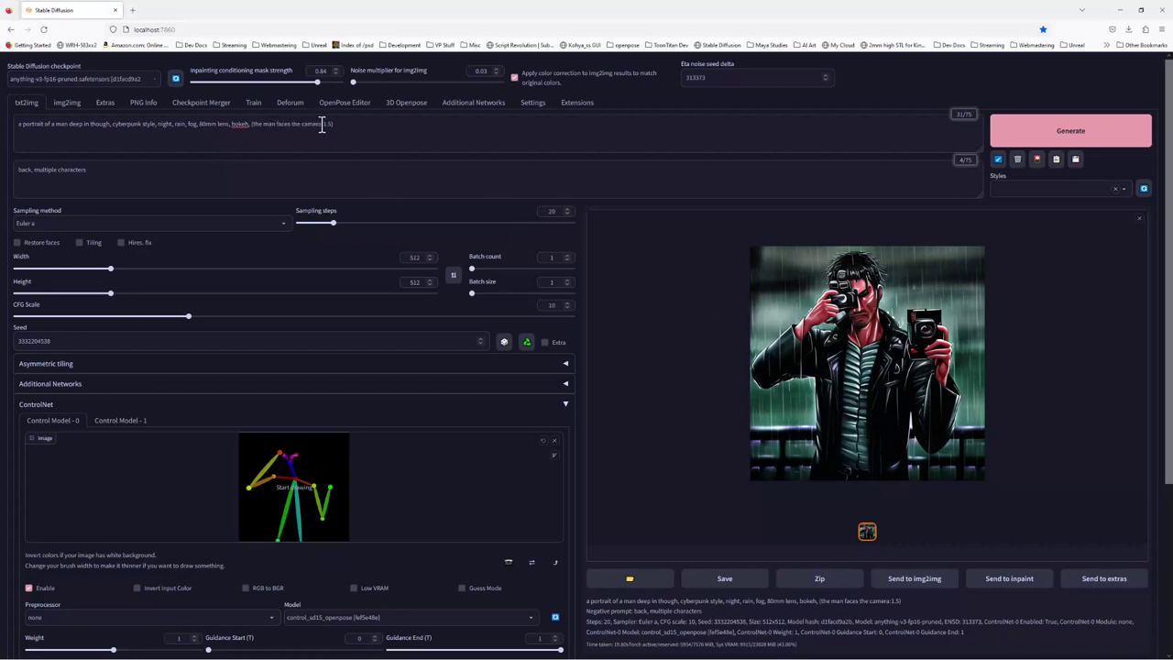
# Append ', camera' to the negative prompt and regenerate the image
pyautogui.moveTo(323, 125); pyautogui.dragTo(254, 125)
pyautogui.click(291, 133)
pyautogui.click(105, 173)
pyautogui.write(', camera')
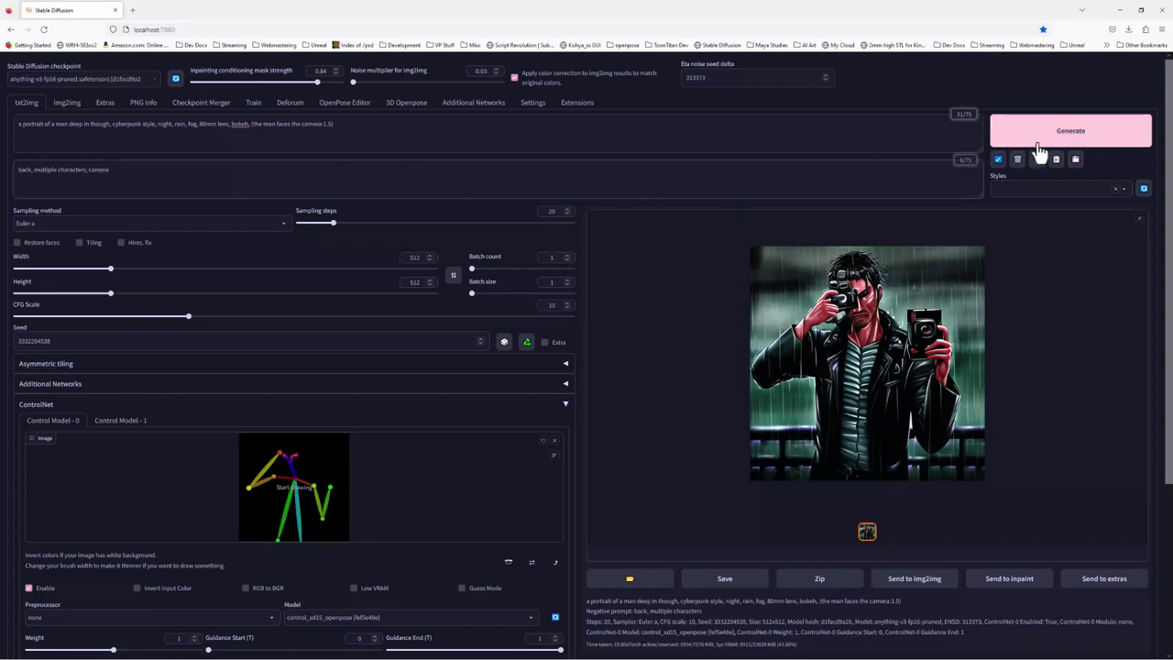
pyautogui.click(1039, 151)
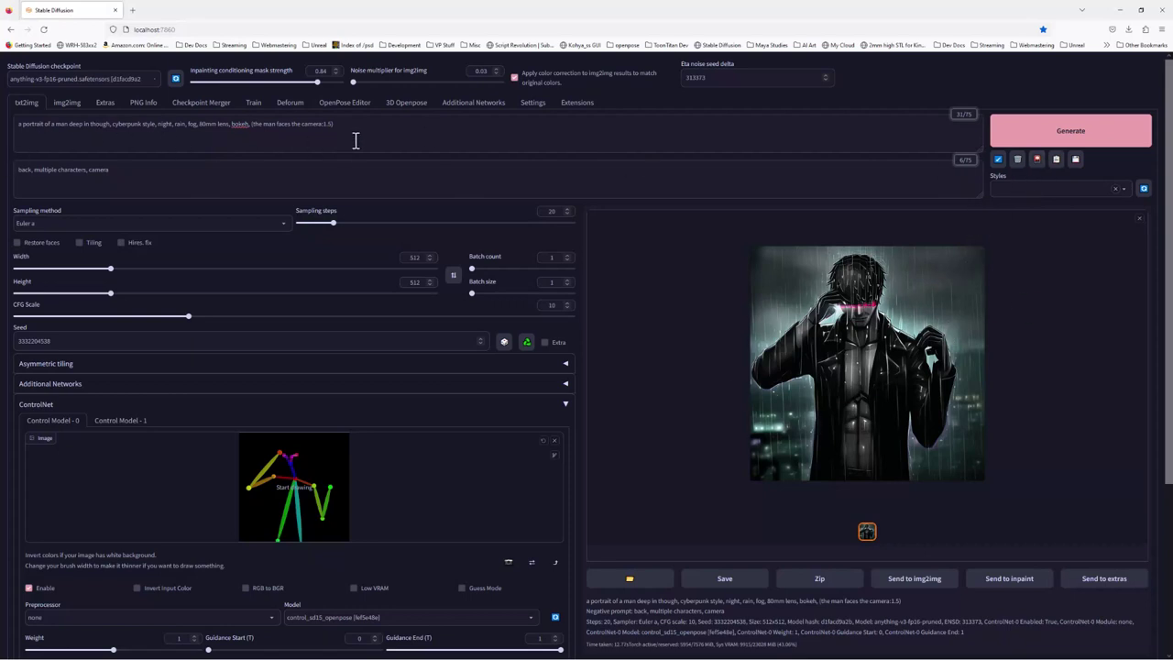
# Enable Restore faces and set Sampling steps to 30
pyautogui.click(16, 243)
pyautogui.moveTo(555, 211); pyautogui.dragTo(532, 213)
pyautogui.write('30')
# Enable Hires. fix with the R-ESRGAN 4x+ upscaler and Upscale by 1
pyautogui.click(121, 242)
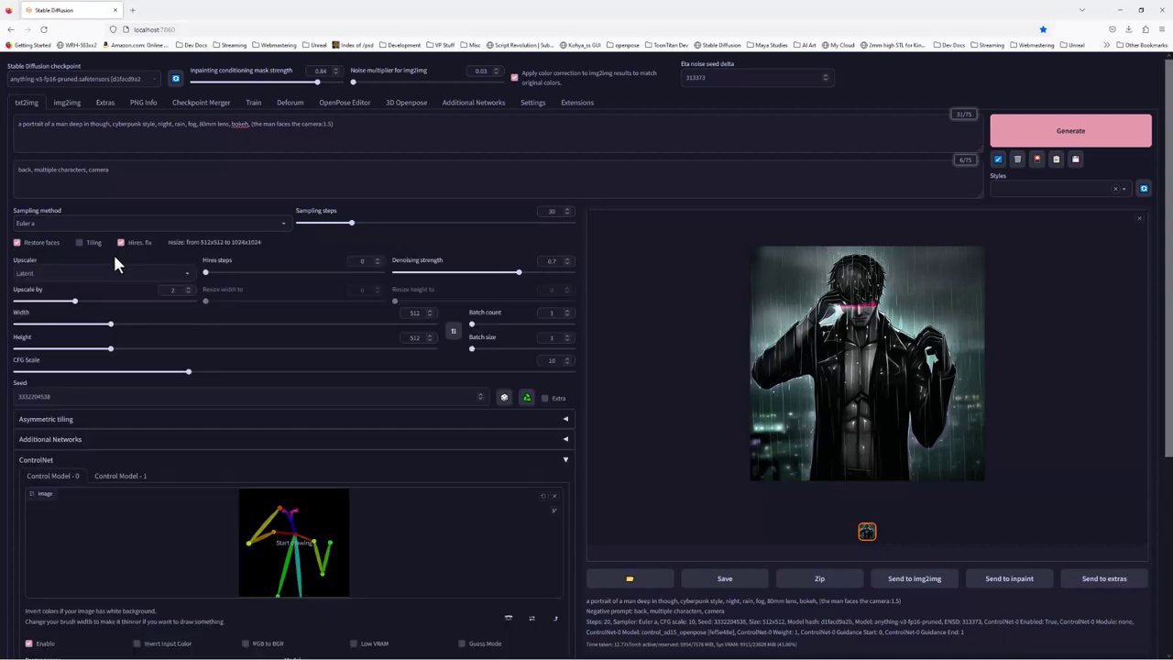
pyautogui.click(133, 273)
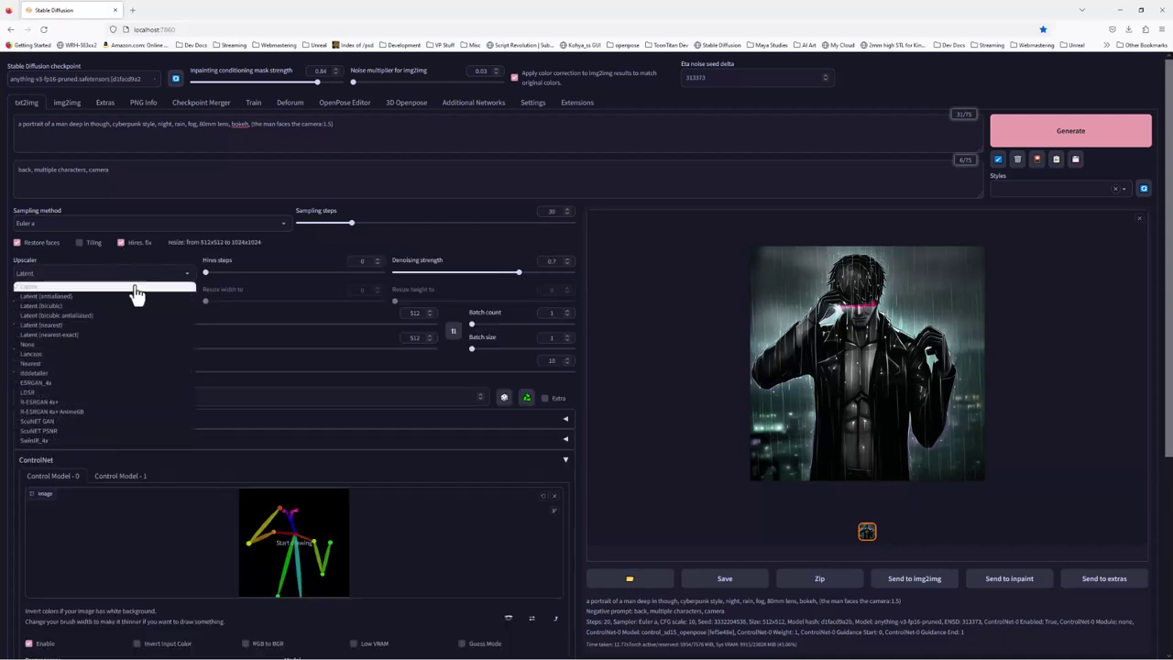
pyautogui.click(55, 404)
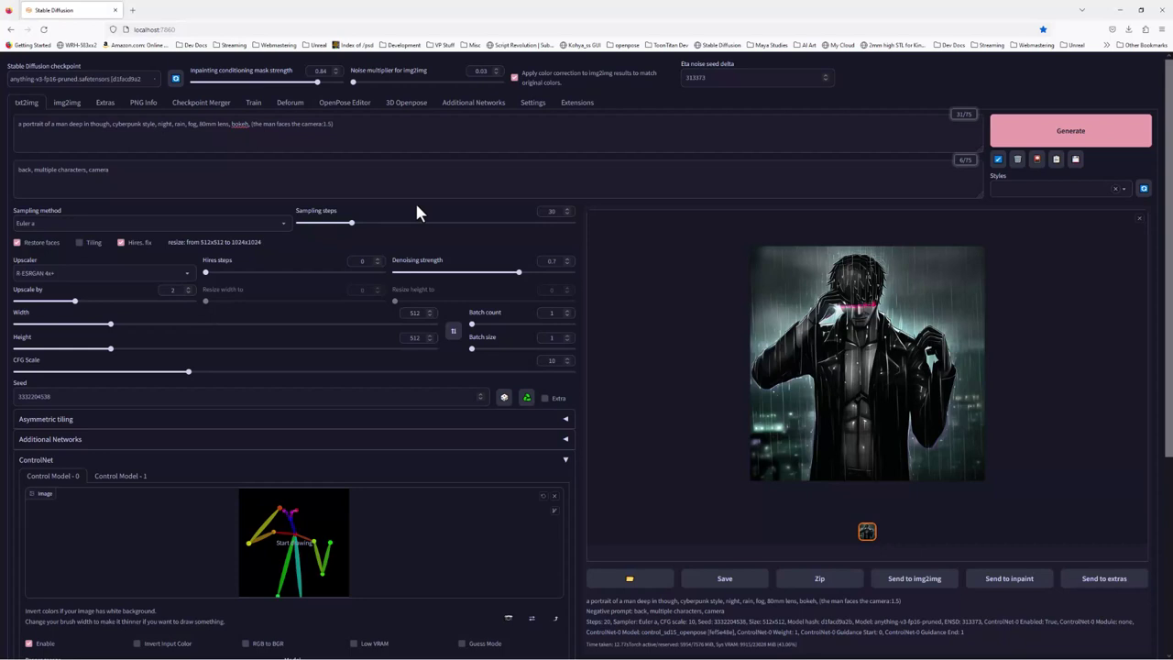
pyautogui.doubleClick(174, 290)
pyautogui.write('1')
# Set Hires steps to 4, load fullbody.jpg as the ControlNet pose, and generate
pyautogui.doubleClick(352, 263)
pyautogui.write('4')
pyautogui.click(554, 496)
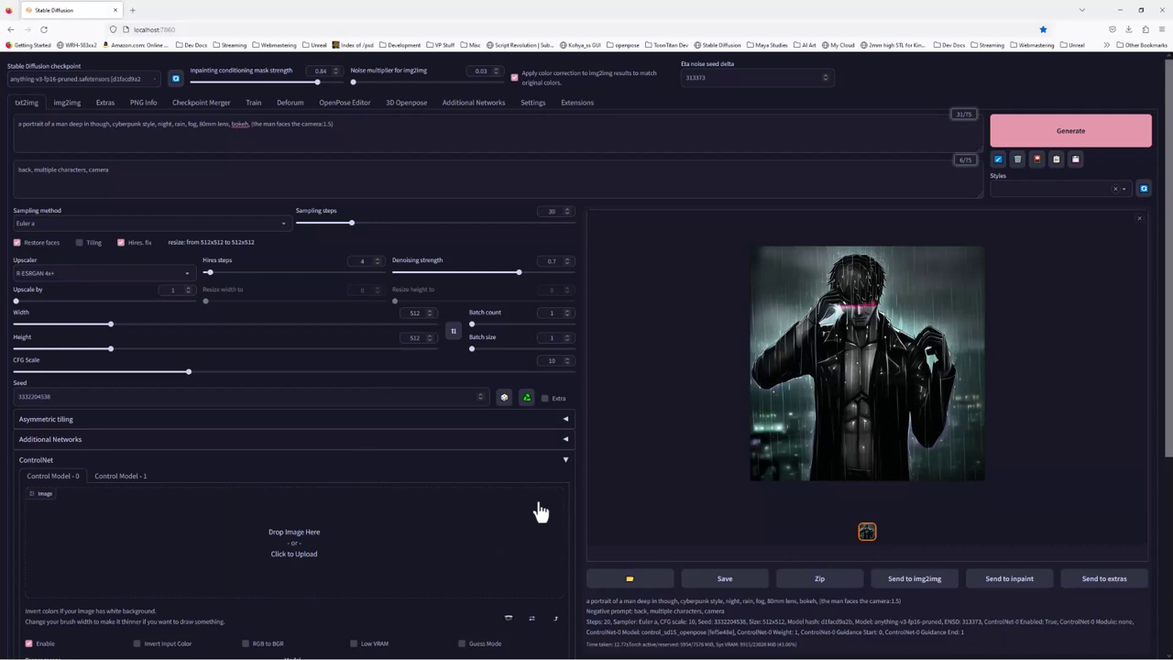
pyautogui.click(310, 553)
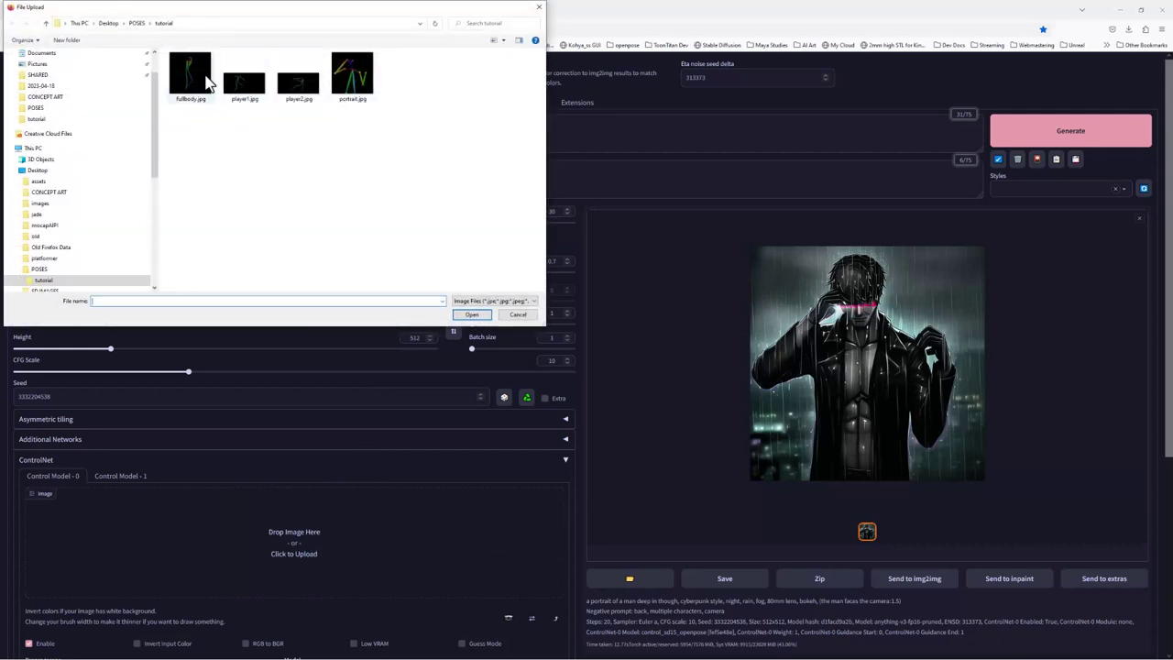
pyautogui.click(199, 83)
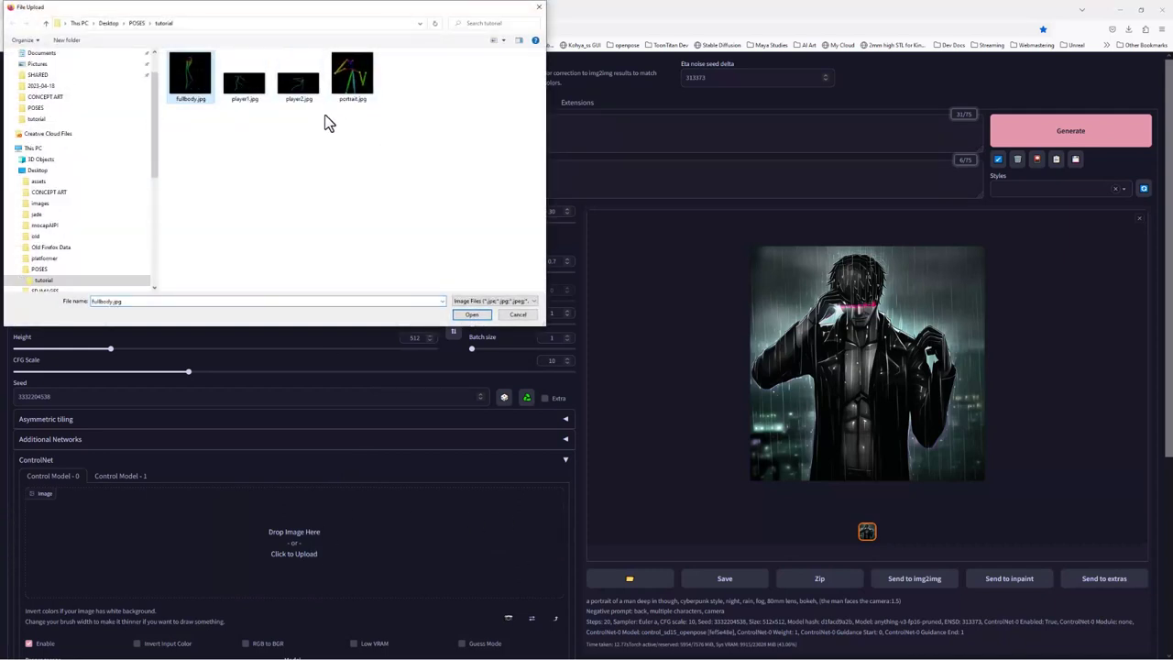
pyautogui.click(471, 315)
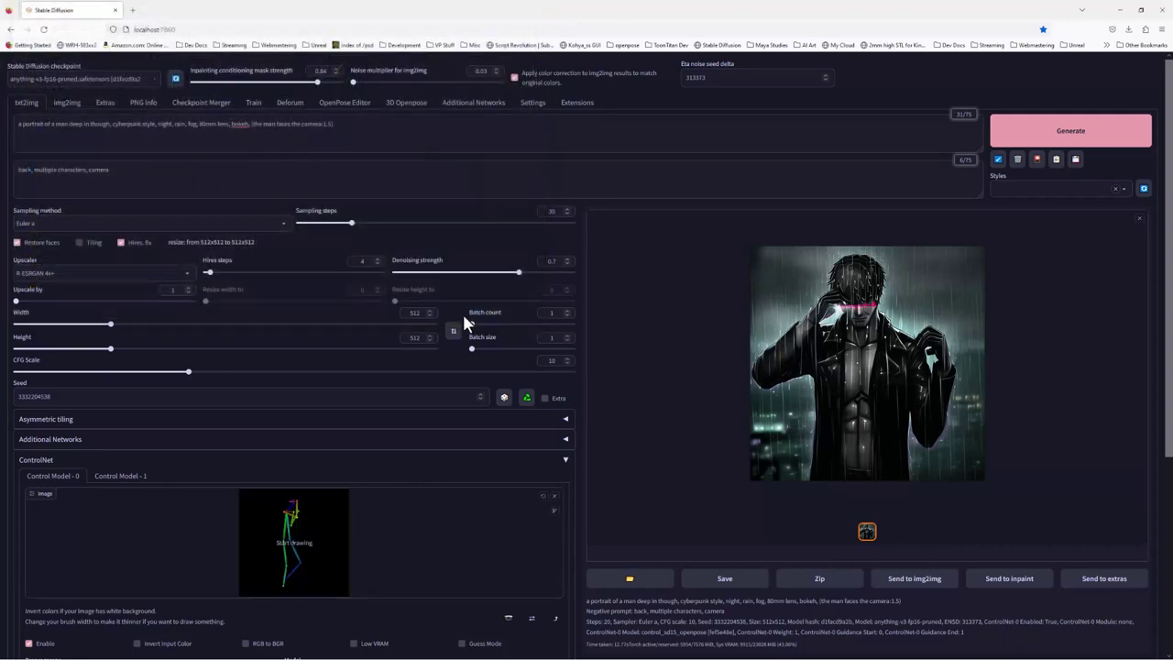
pyautogui.click(1077, 142)
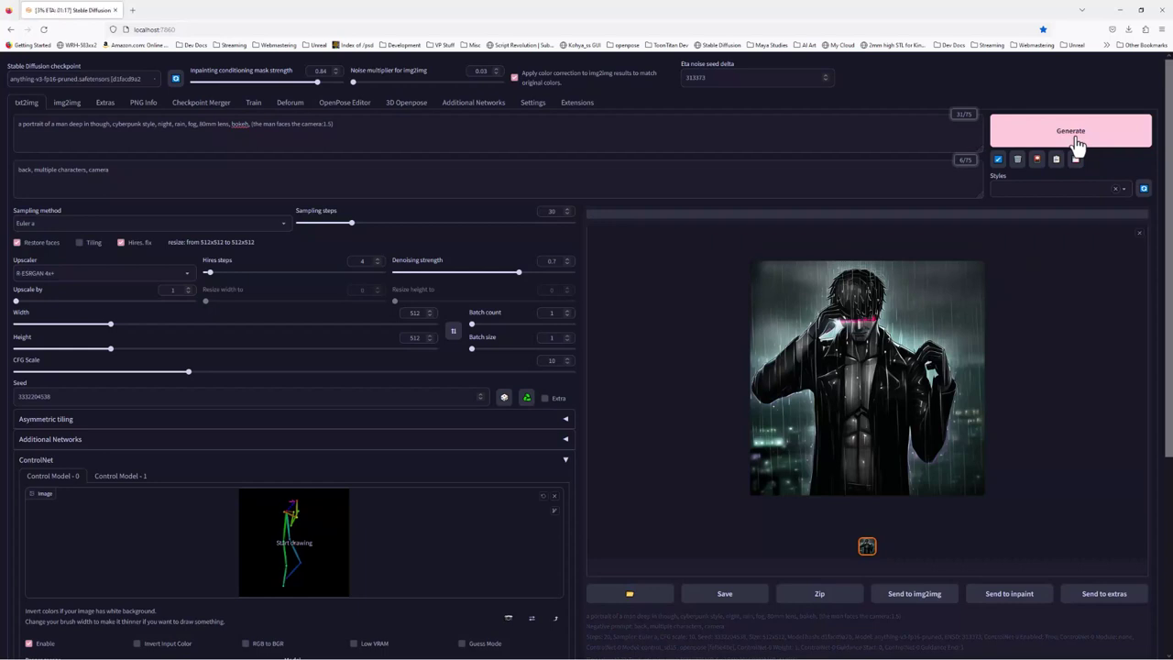
# Generate with the full-body pose, then place the caret at the prompt's end
pyautogui.click(1077, 142)
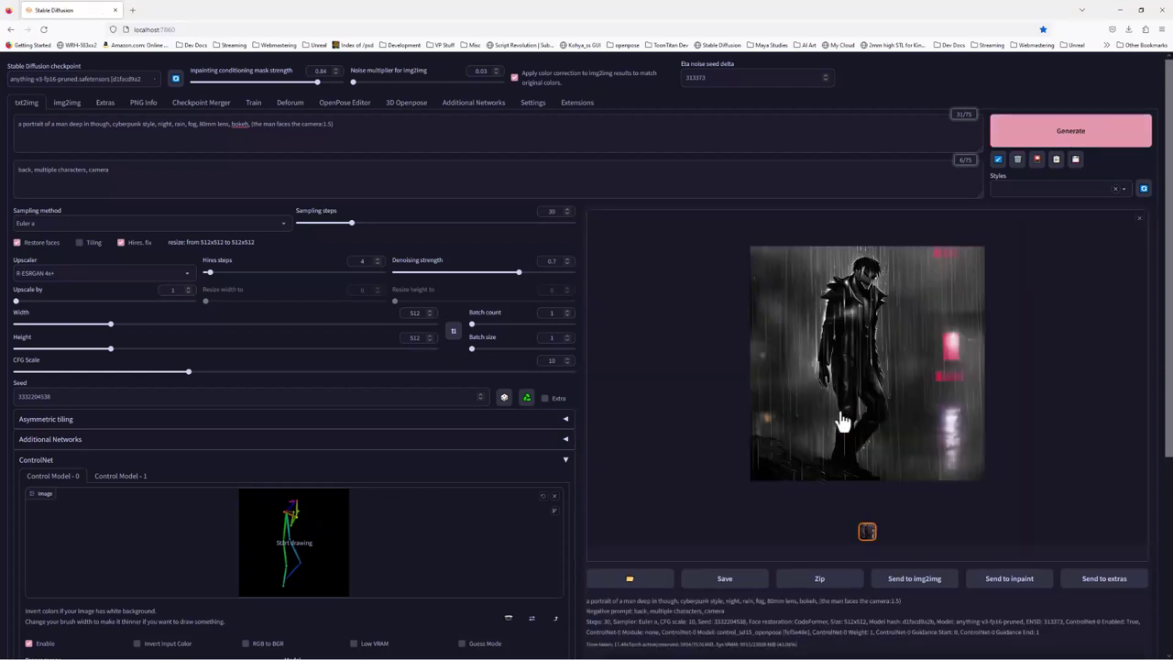
pyautogui.click(353, 129)
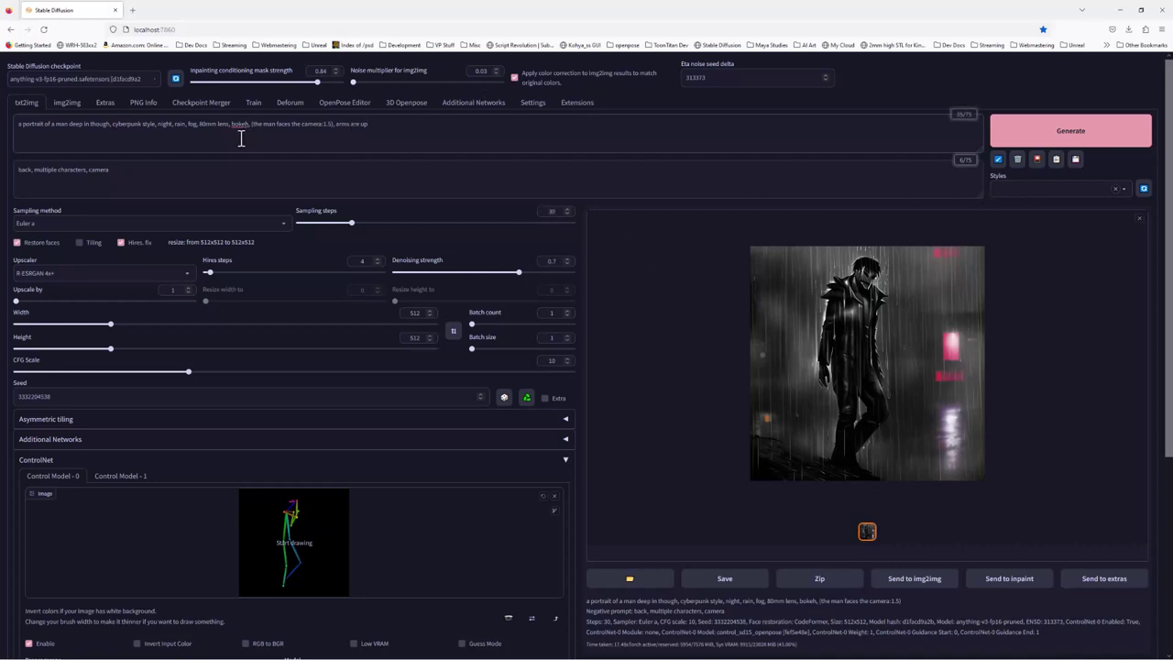
# Add the owlerartStyle_v2 LoRA at weight 0.7 to the prompt and generate
pyautogui.click(659, 142)
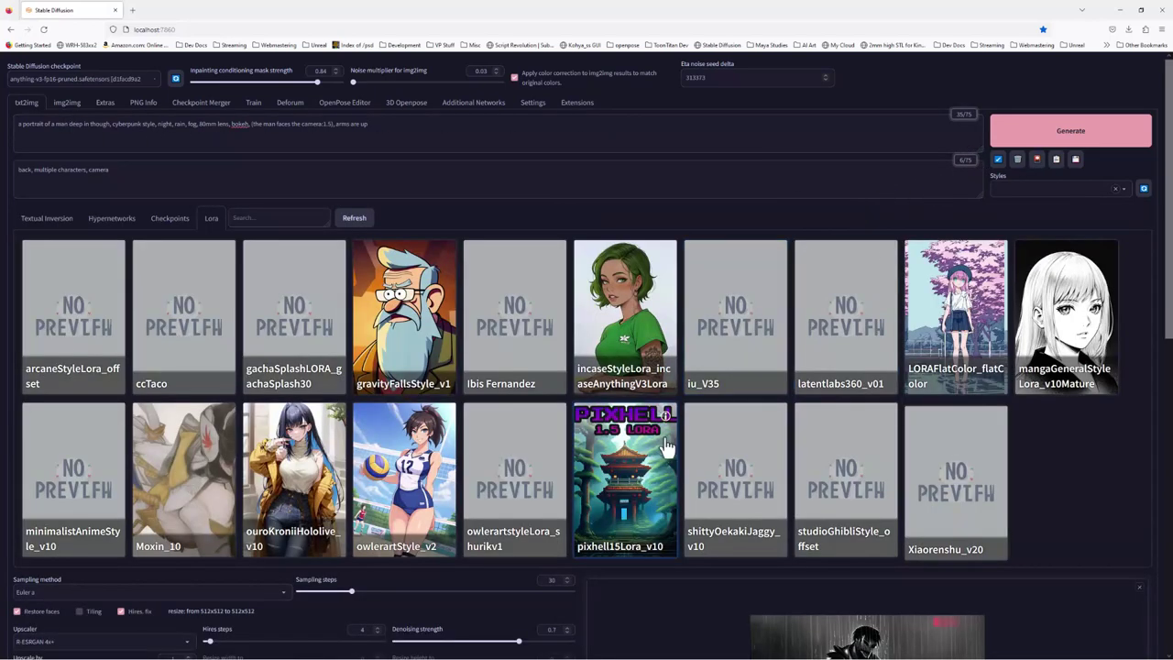
pyautogui.click(412, 486)
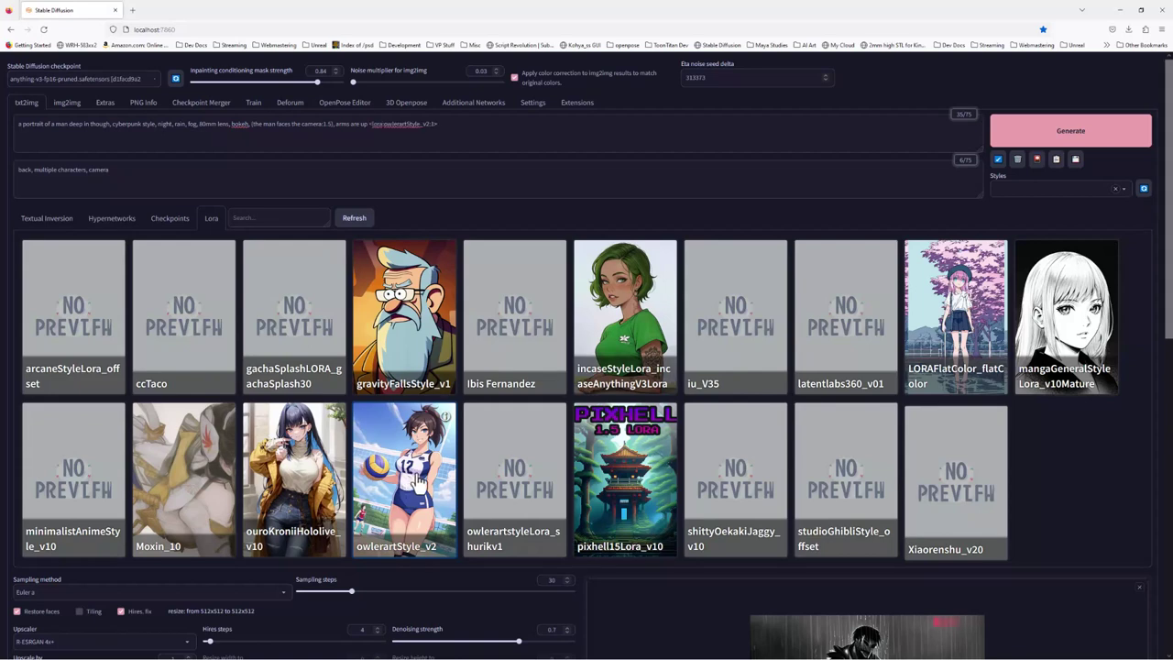
pyautogui.click(437, 126)
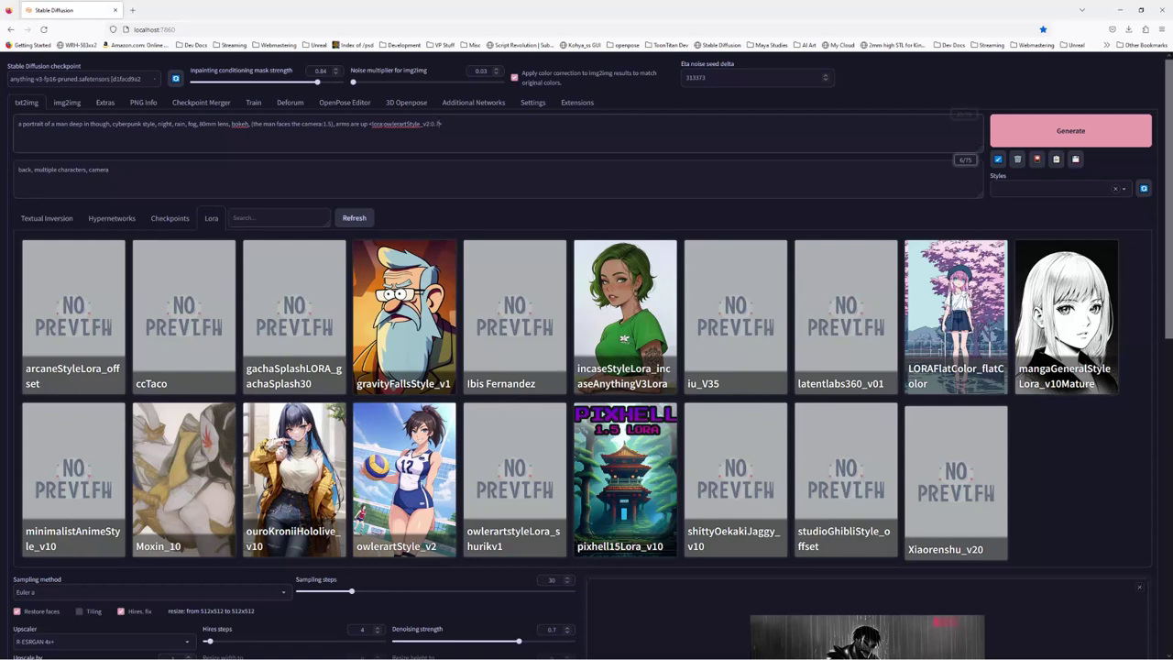
pyautogui.click(1038, 161)
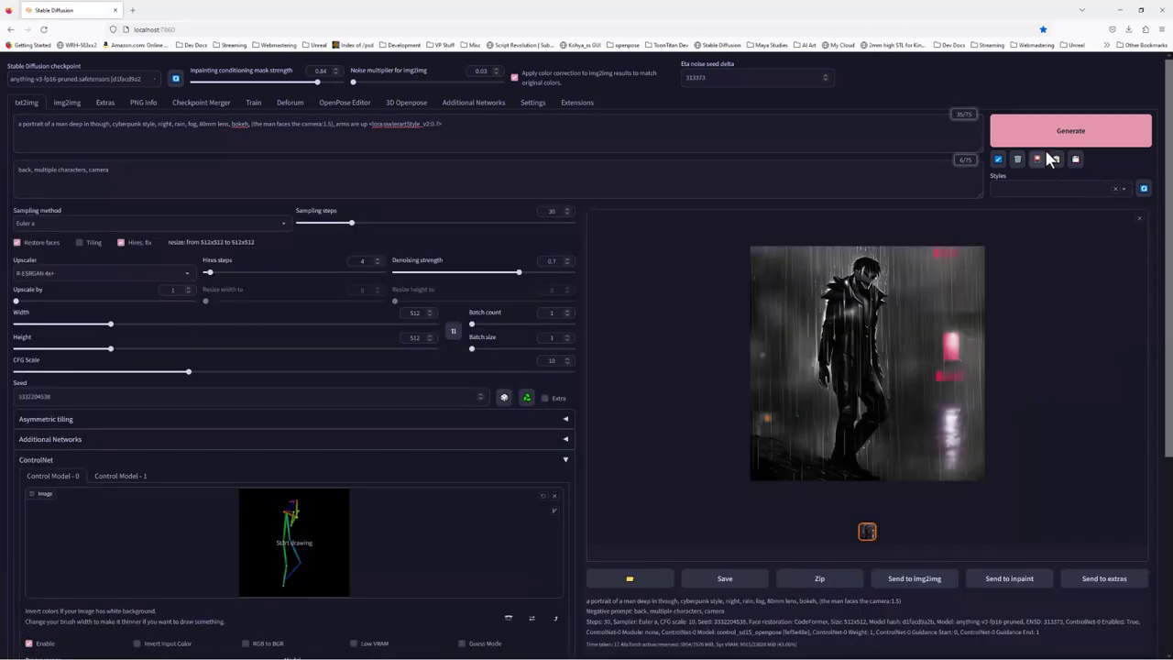
pyautogui.click(1068, 135)
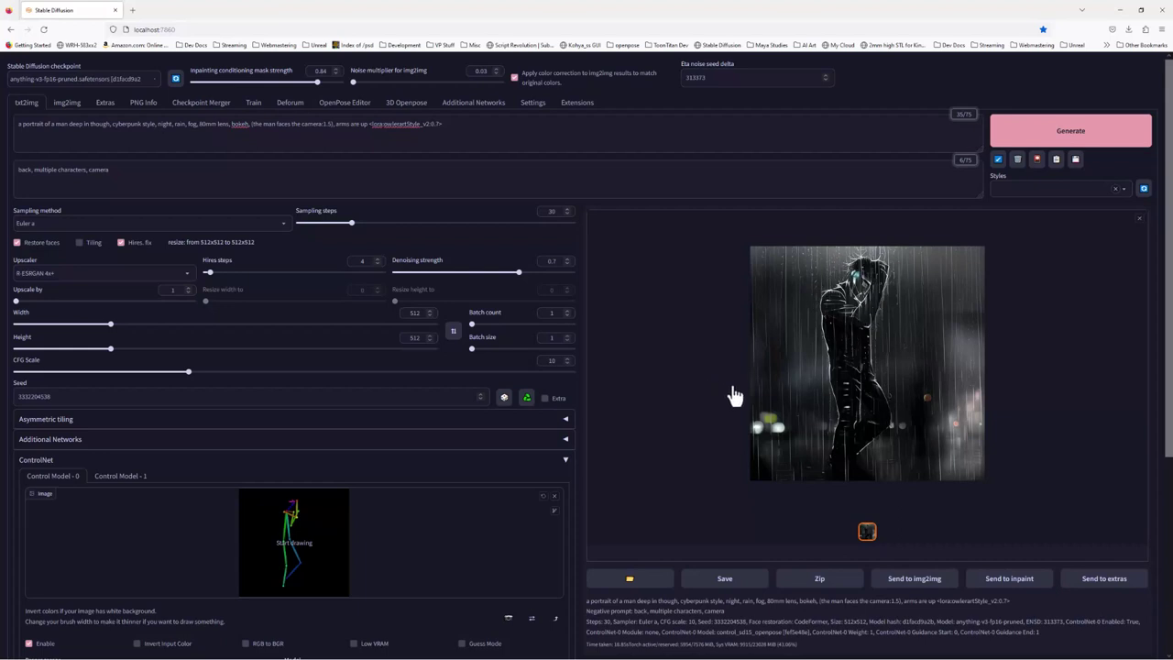
pyautogui.click(18, 126)
# Replace 'cyberpunk style' with 'anime style' in the prompt and regenerate the suited man
pyautogui.moveTo(157, 127); pyautogui.dragTo(110, 126)
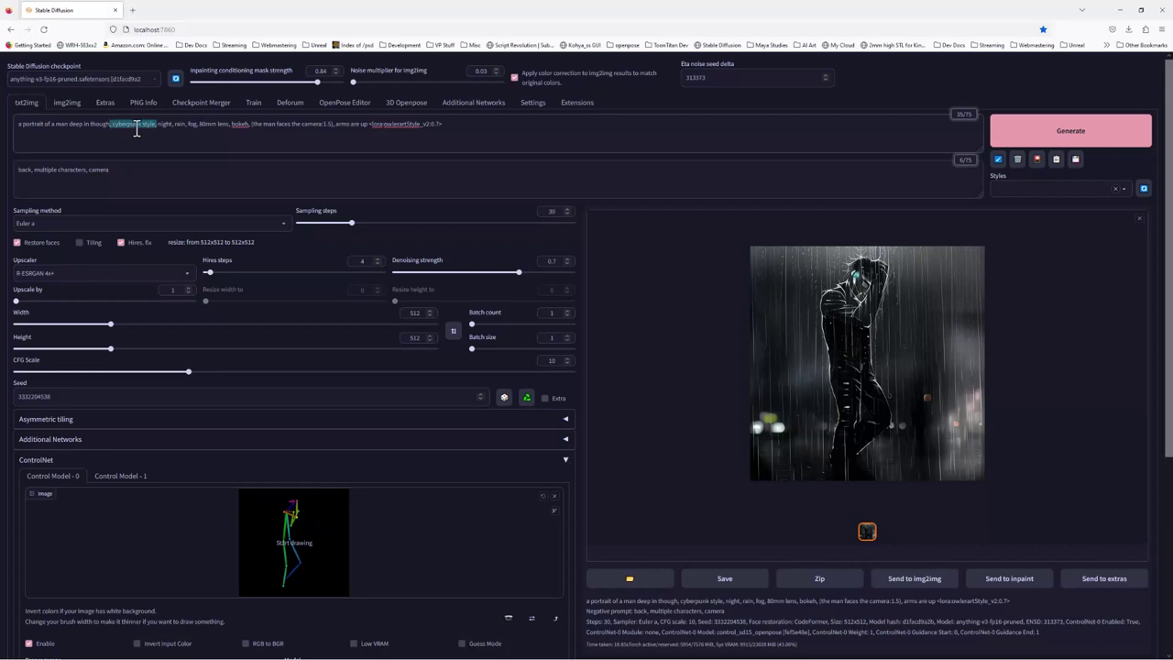
pyautogui.press('BackSpace')
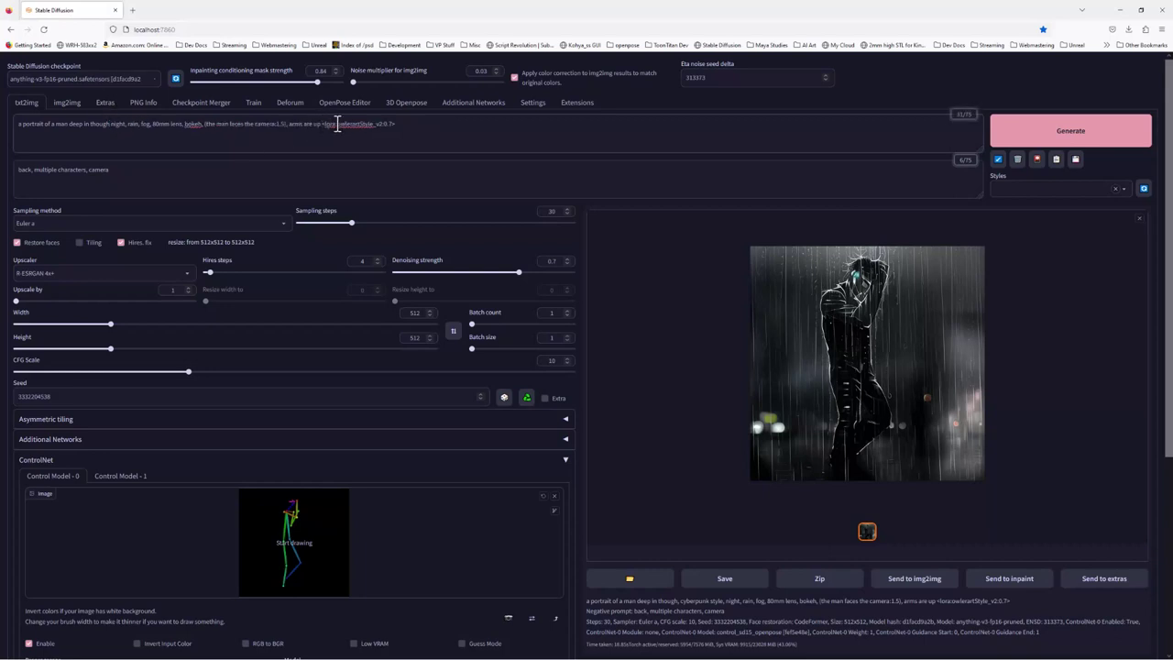
pyautogui.write(', anime style')
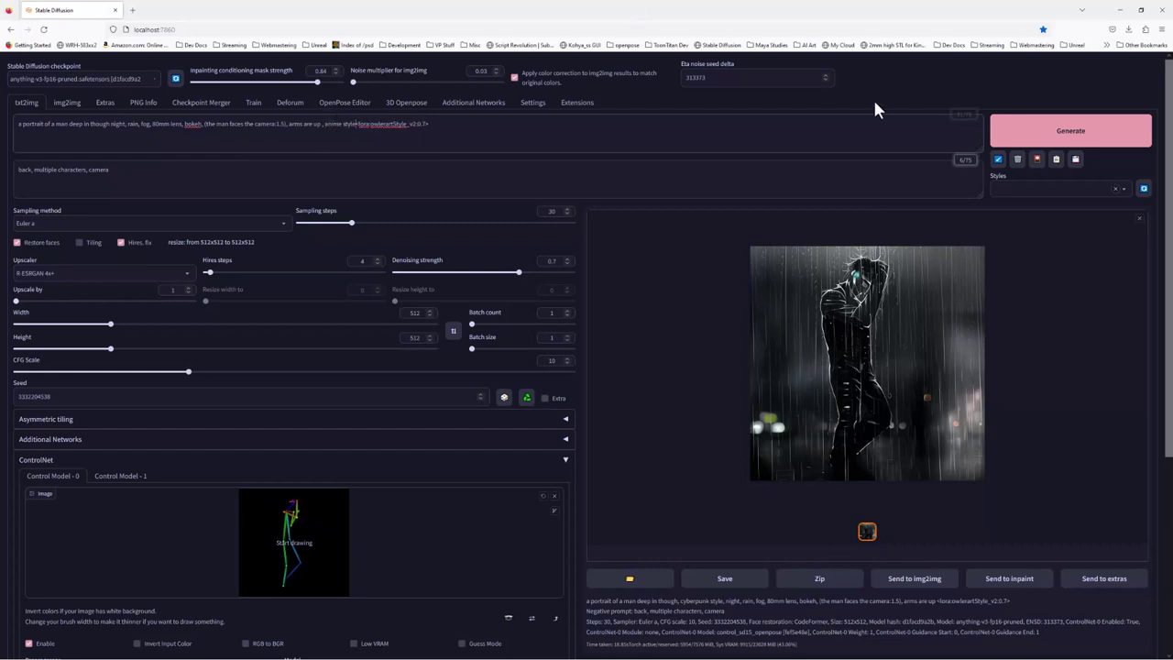
pyautogui.click(1047, 134)
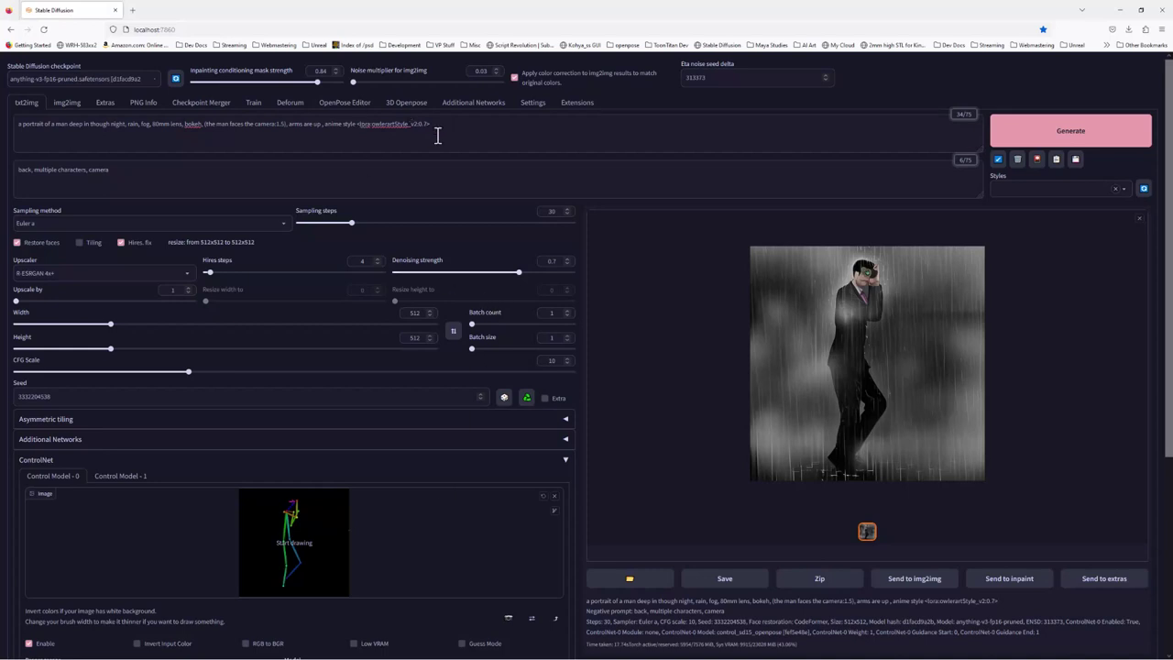
pyautogui.click(293, 182)
# Switch the sampler to DPM++ SDE Karras with Hires. fix on and generate the umbrella-in-rain image
pyautogui.click(121, 242)
pyautogui.click(283, 223)
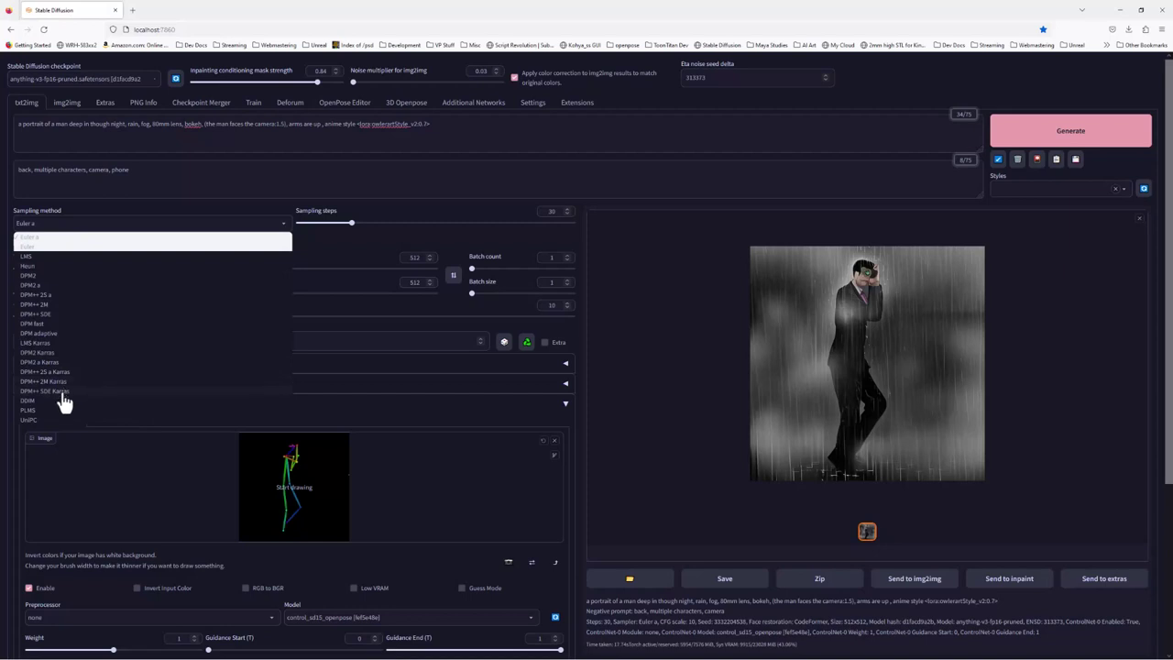
pyautogui.click(64, 391)
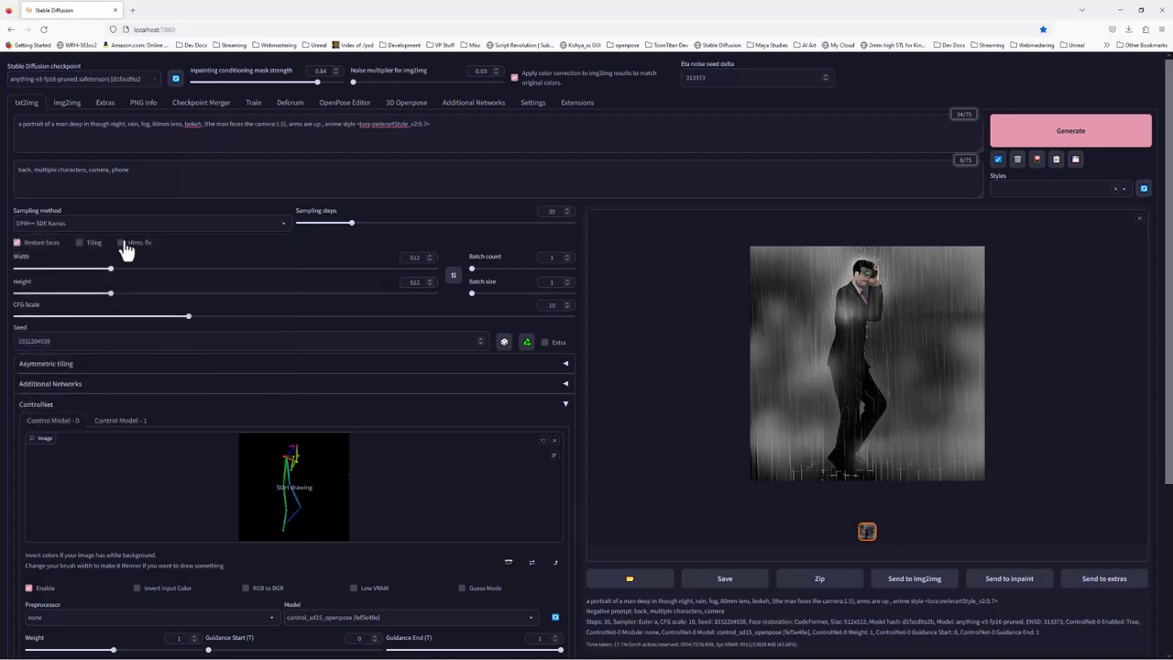
pyautogui.click(120, 242)
pyautogui.click(1097, 142)
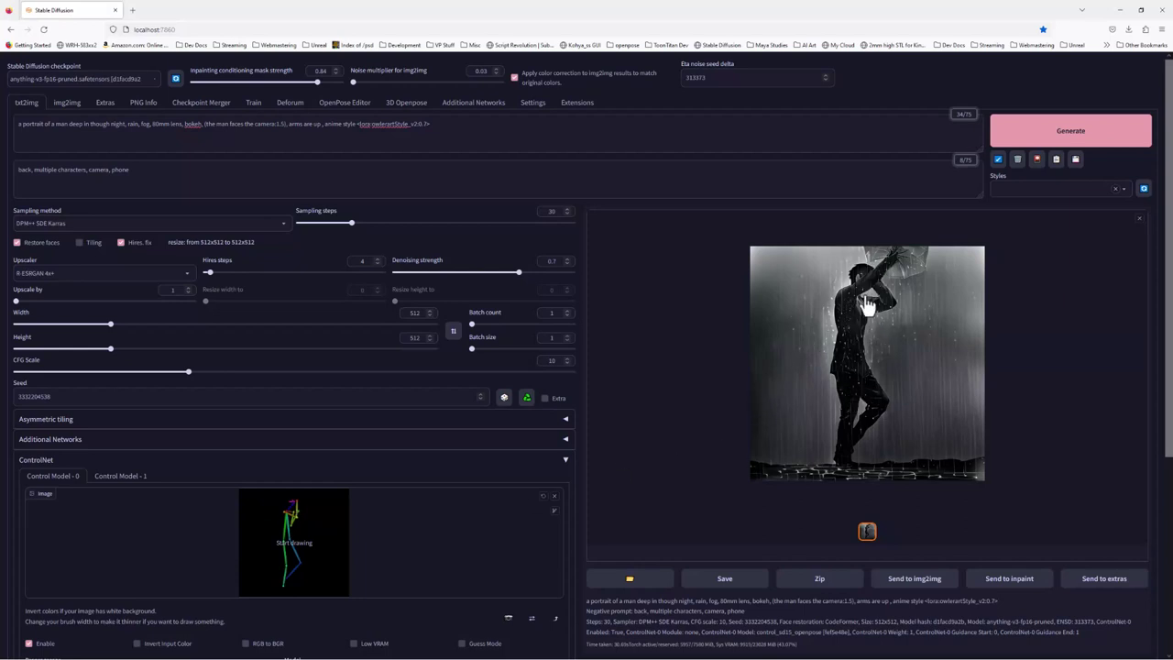
pyautogui.click(452, 134)
# Back in iClone 8, apply the Standing_01 pose from the pose library to the skeleton
pyautogui.press('super')
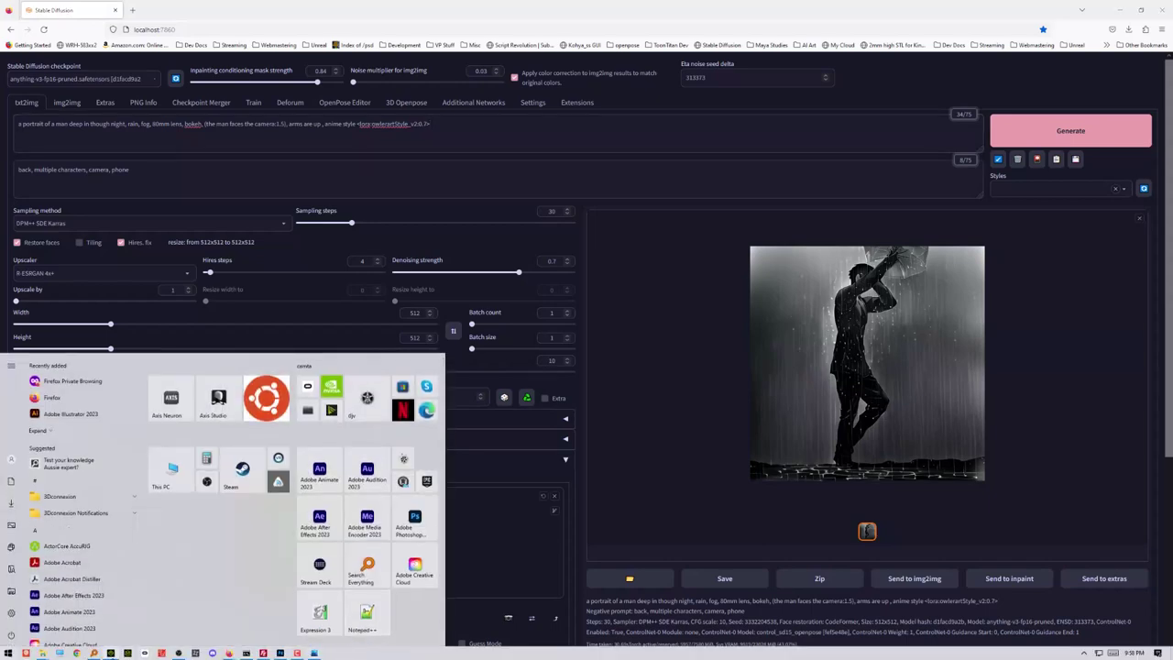
pyautogui.click(279, 652)
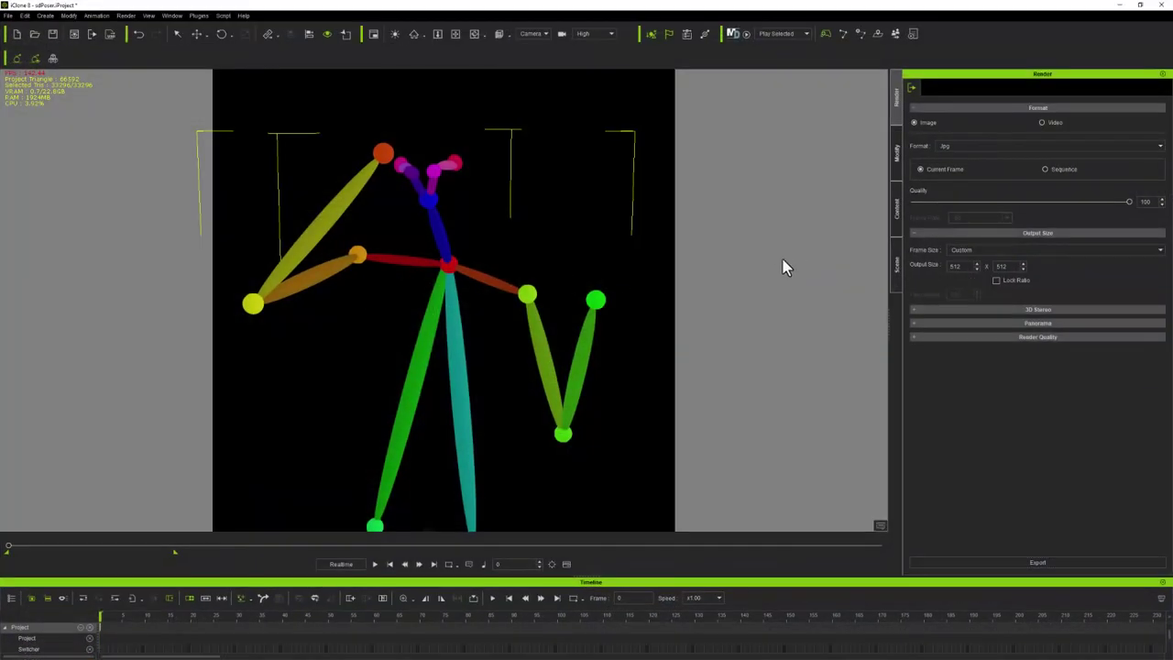
pyautogui.scroll(-6, 783, 261)
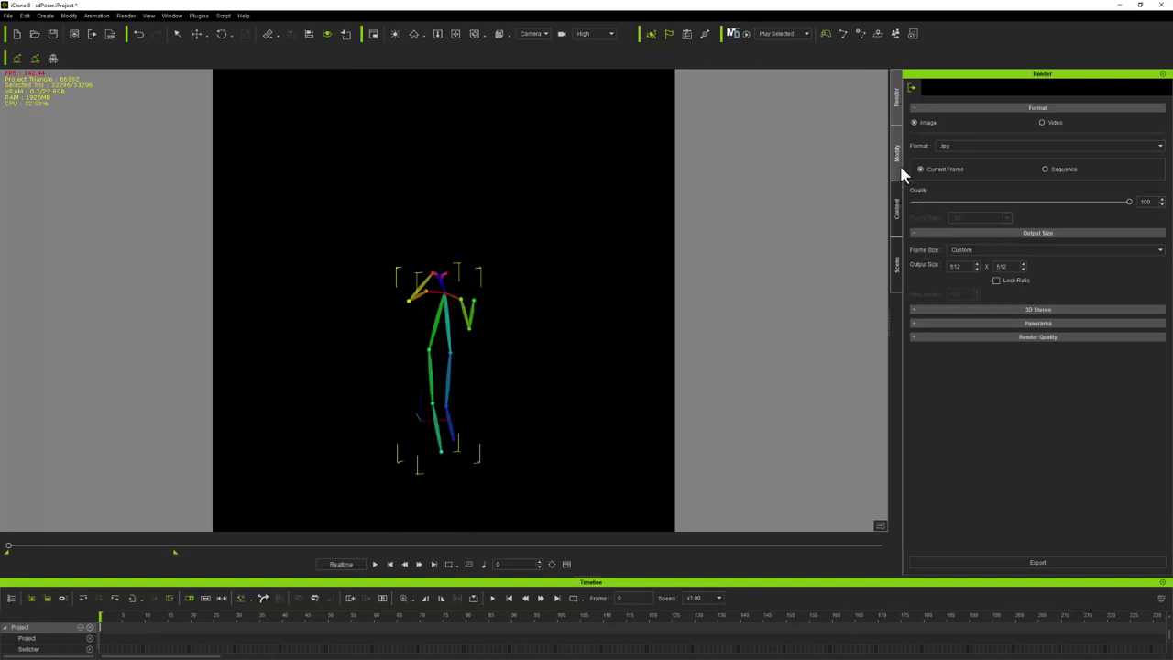
pyautogui.click(898, 214)
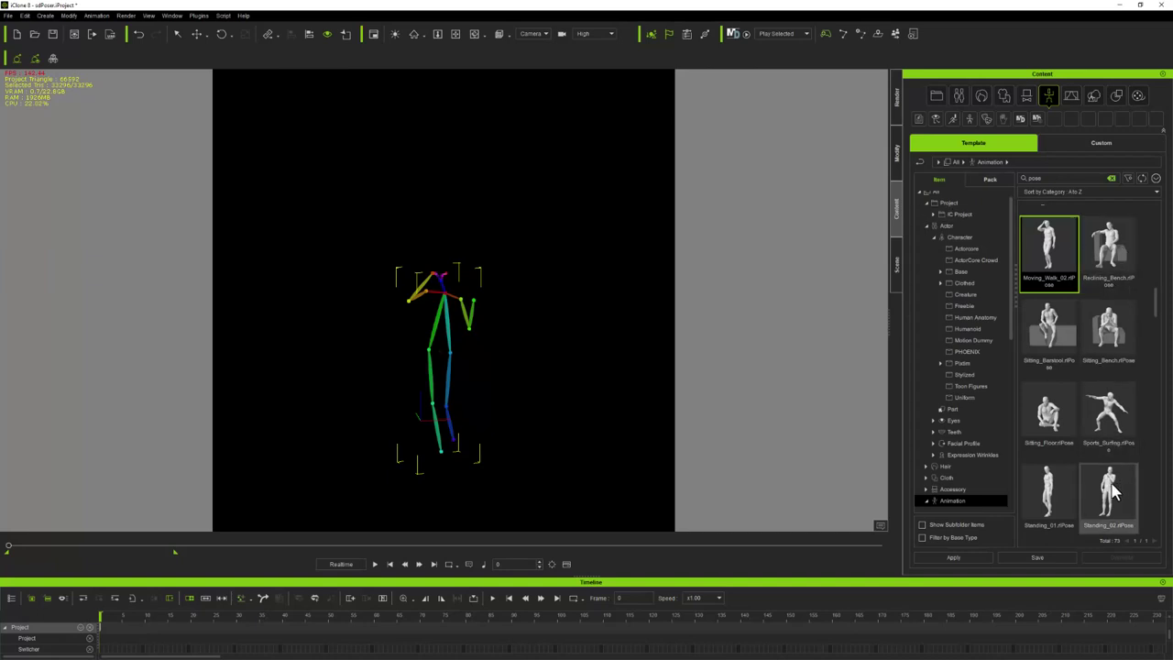
pyautogui.click(1053, 495)
pyautogui.doubleClick(1053, 495)
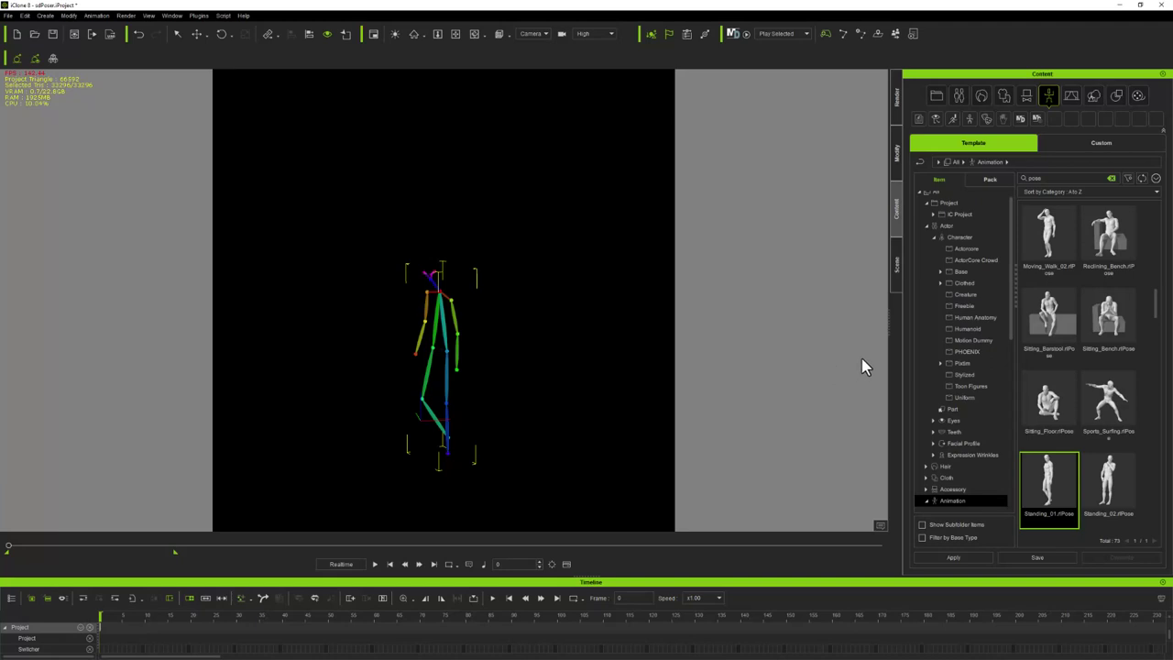
pyautogui.click(898, 278)
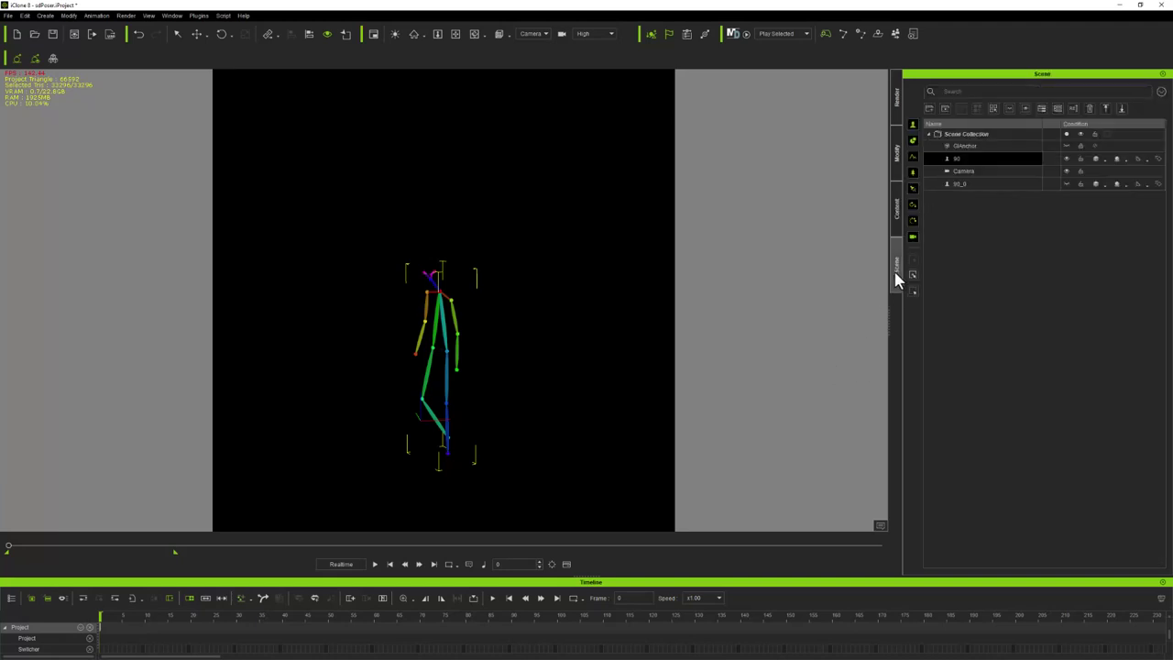
# Delete the extra 90_0 skeleton and reframe the viewport on the remaining one
pyautogui.keyDown('ctrl'); pyautogui.click(966, 184); pyautogui.keyUp('ctrl')
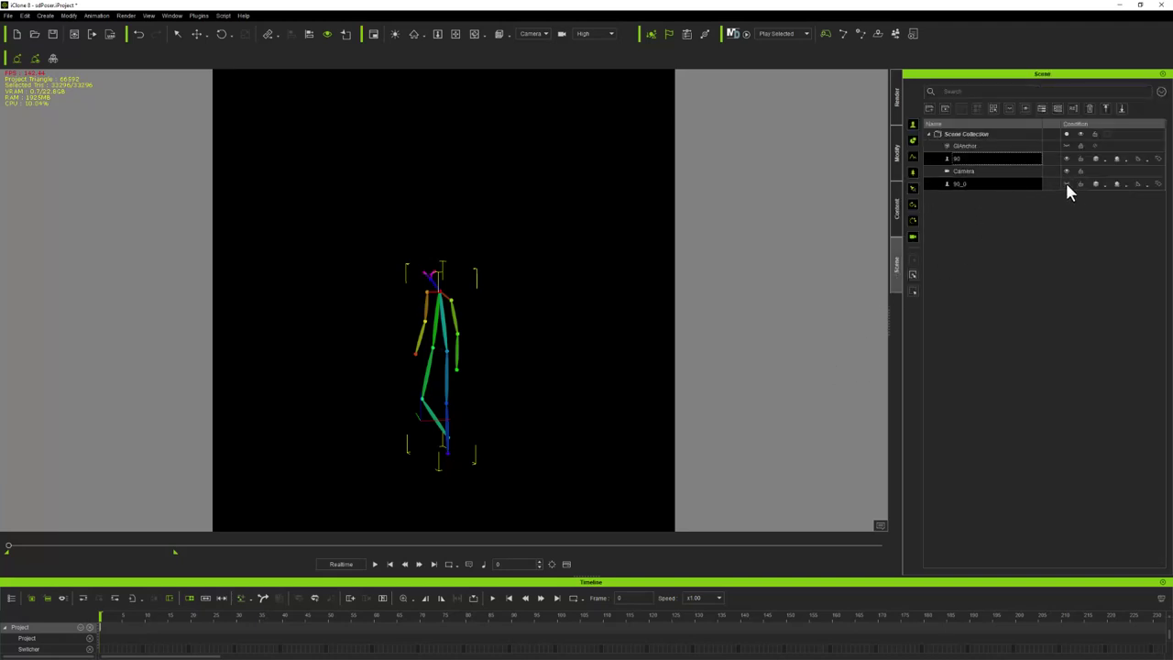
pyautogui.click(988, 185)
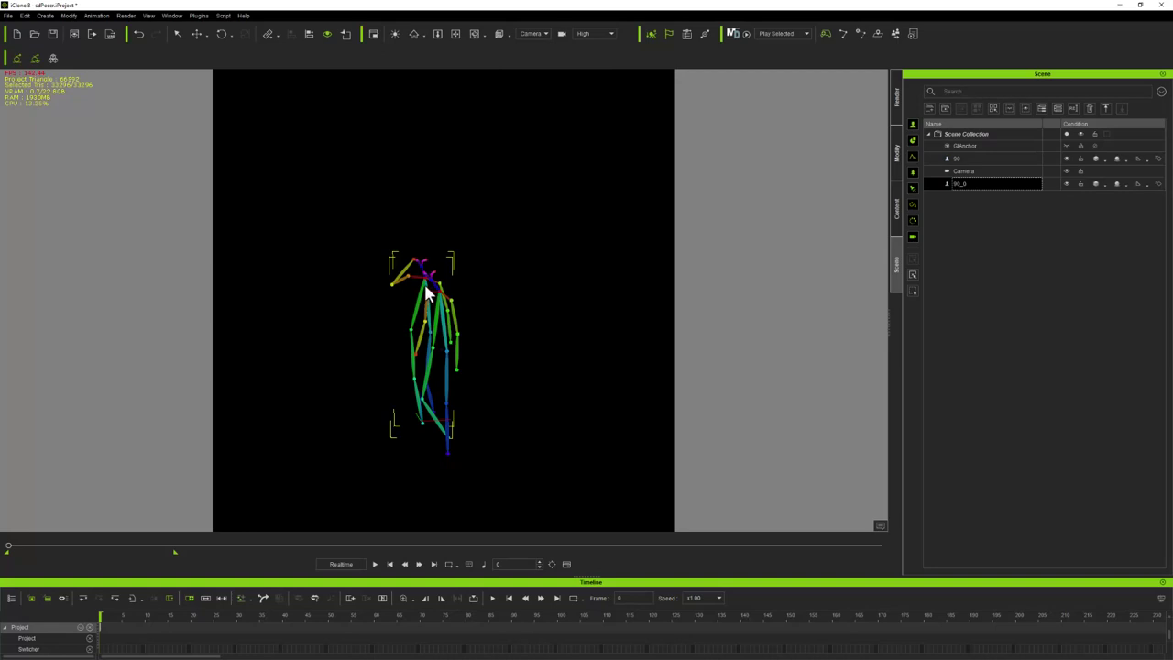
pyautogui.press('Delete')
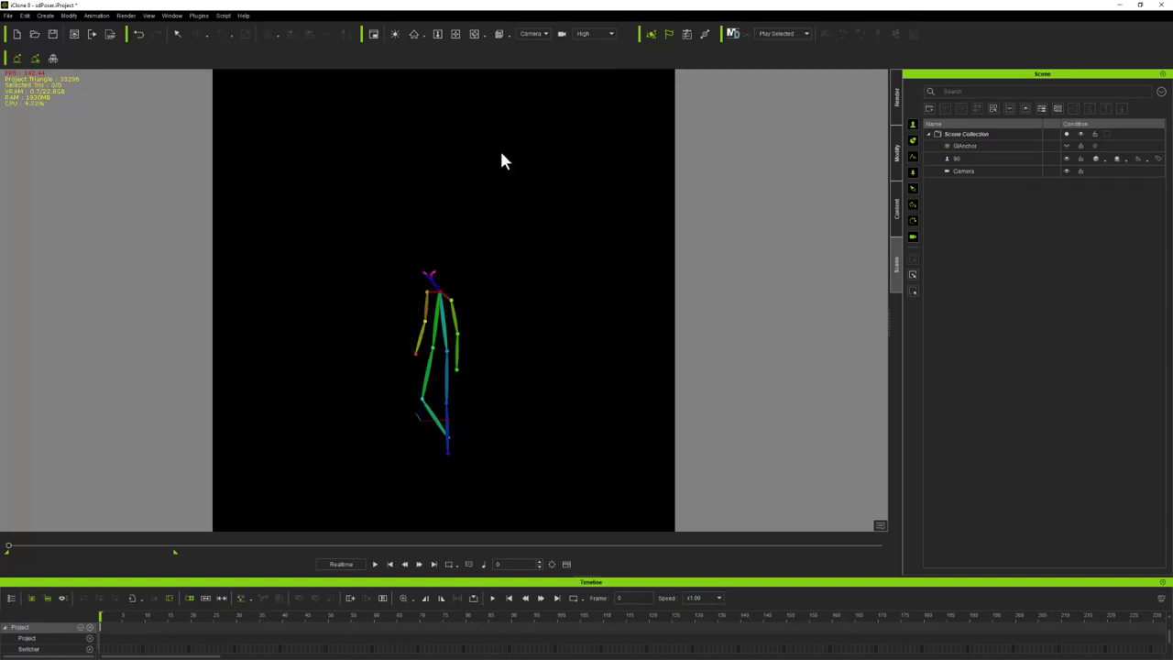
pyautogui.click(499, 34)
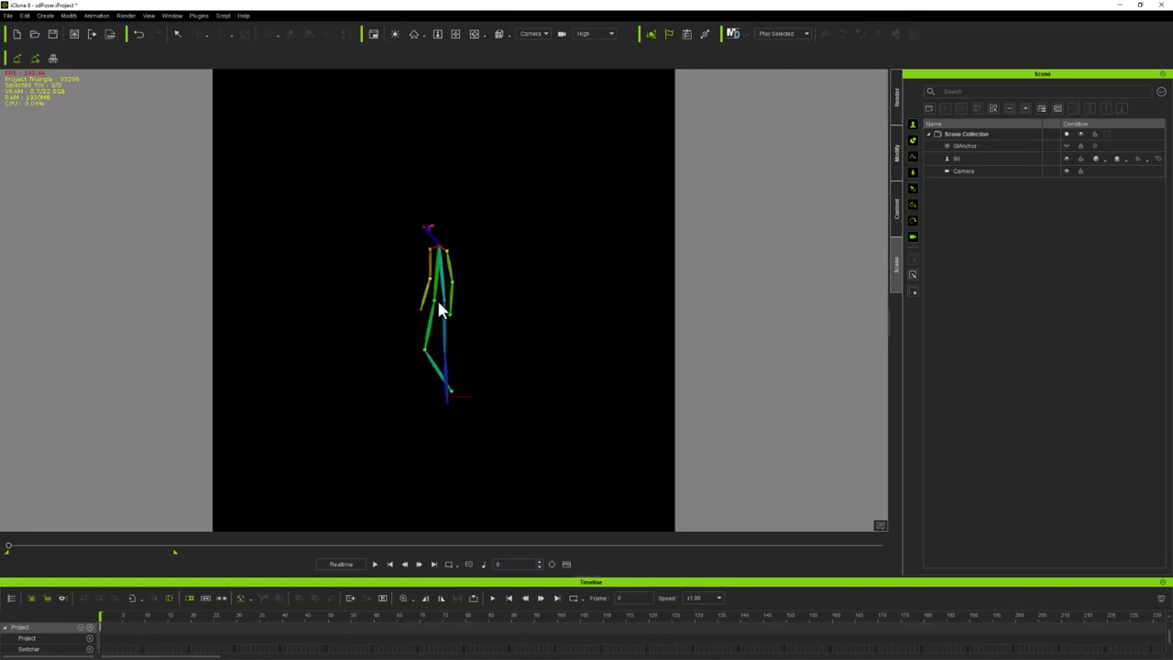
# Rotate the remaining skeleton to face front and clone it twice to its right
pyautogui.click(178, 34)
pyautogui.click(444, 263)
pyautogui.click(220, 34)
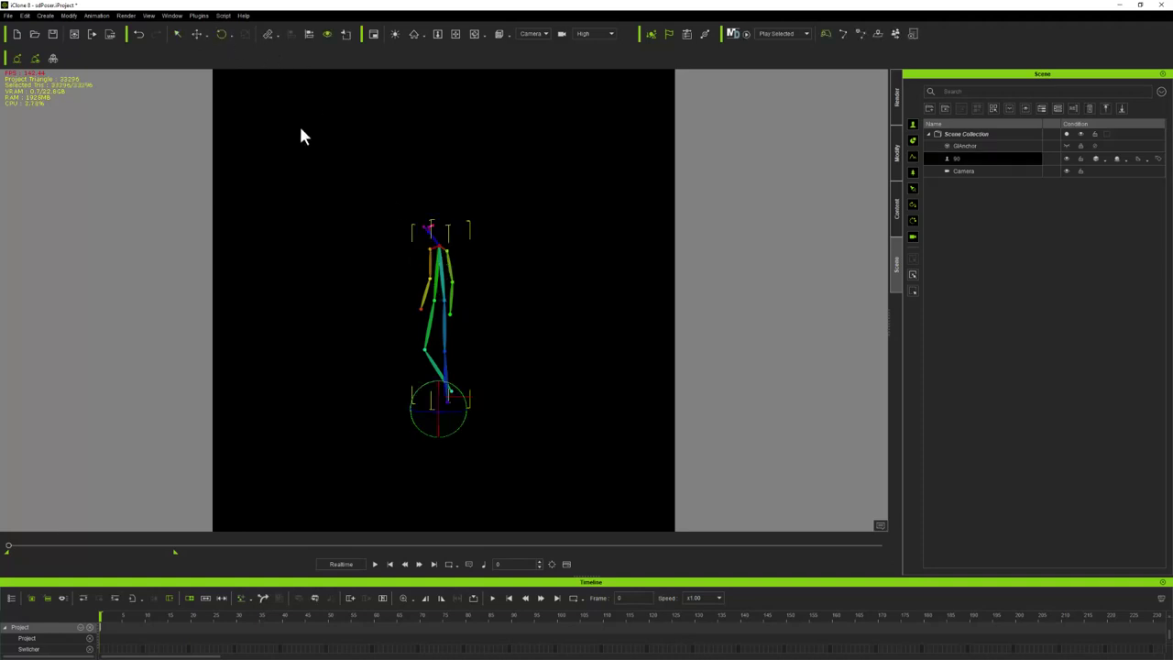
pyautogui.moveTo(455, 409)
pyautogui.mouseDown()
pyautogui.moveTo(493, 418)
pyautogui.moveTo(463, 413)
pyautogui.mouseUp()
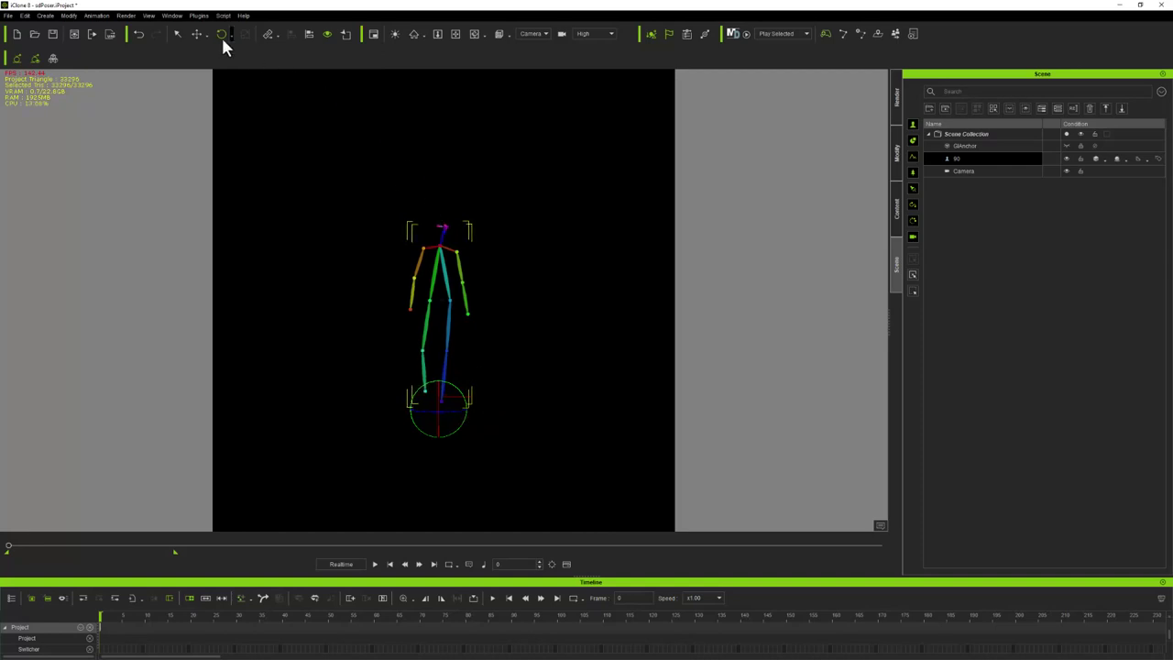
pyautogui.click(195, 34)
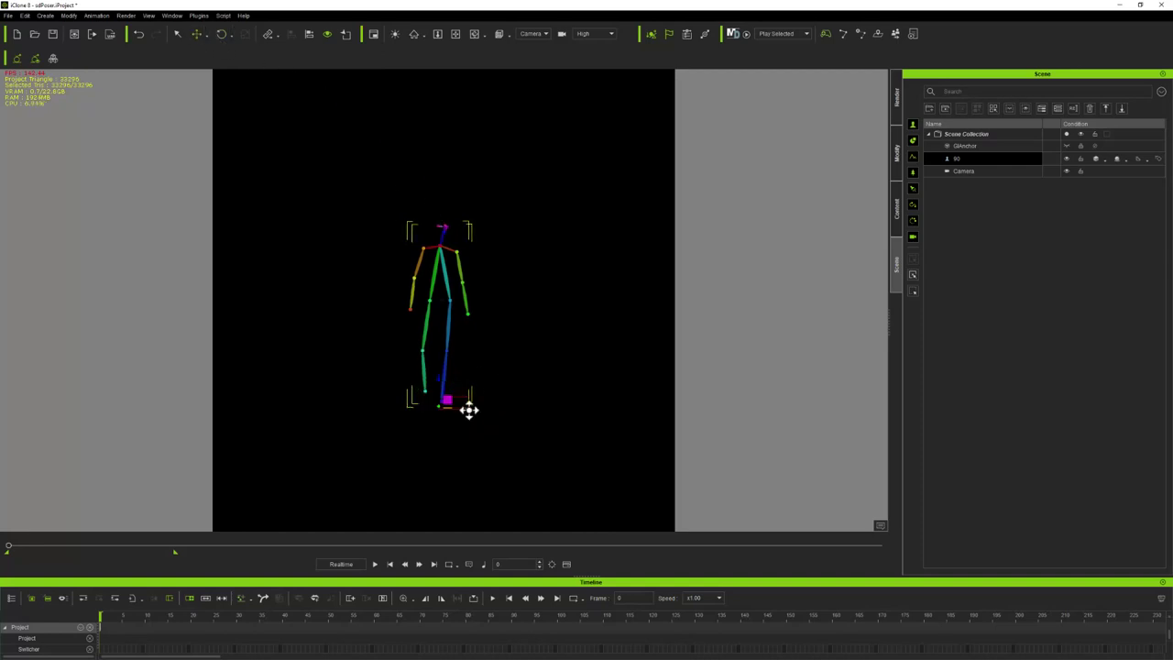
pyautogui.keyDown('ctrl'); pyautogui.moveTo(469, 406); pyautogui.dragTo(622, 414); pyautogui.keyUp('ctrl')
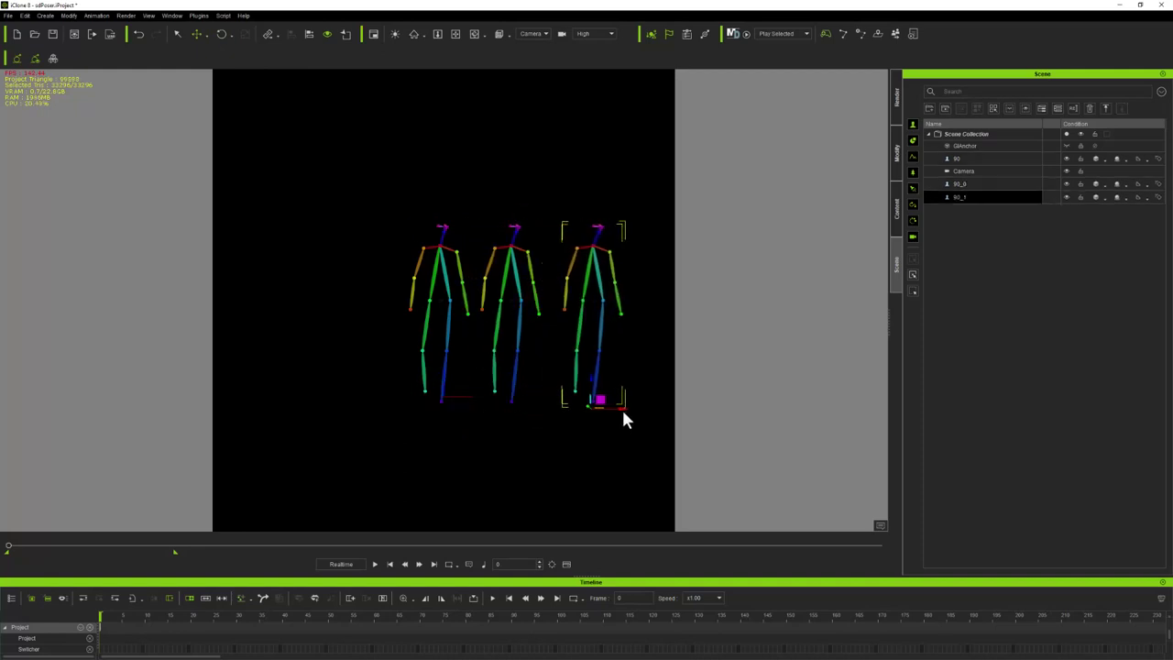
# Turn the middle and right skeletons slightly sideways
pyautogui.click(513, 272)
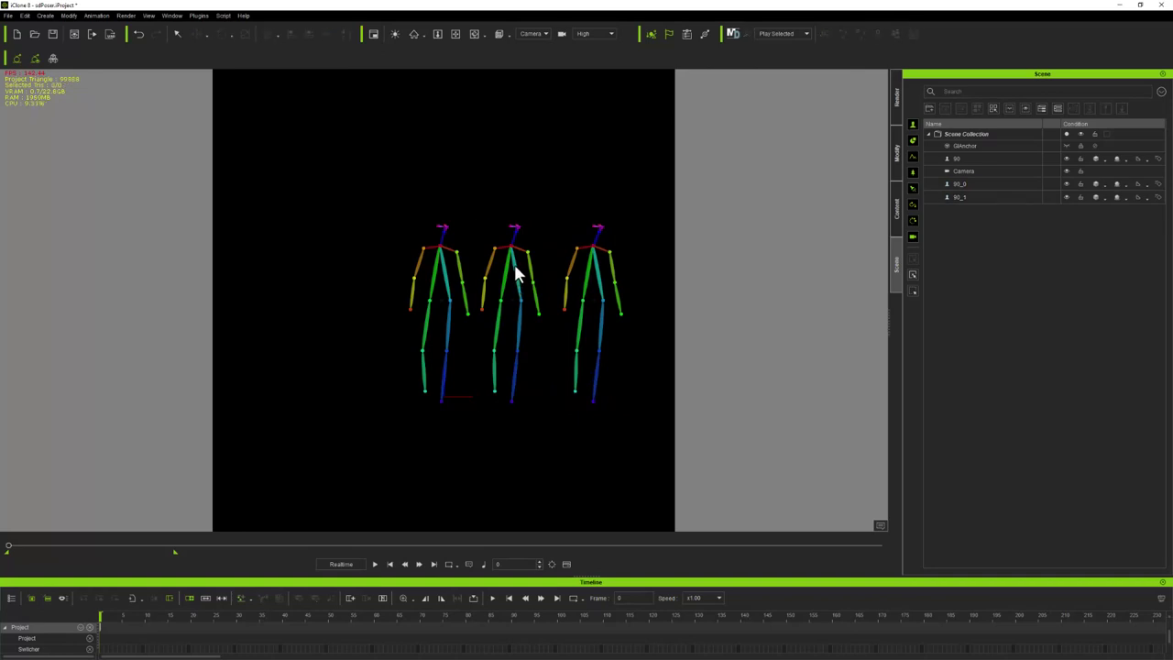
pyautogui.click(515, 269)
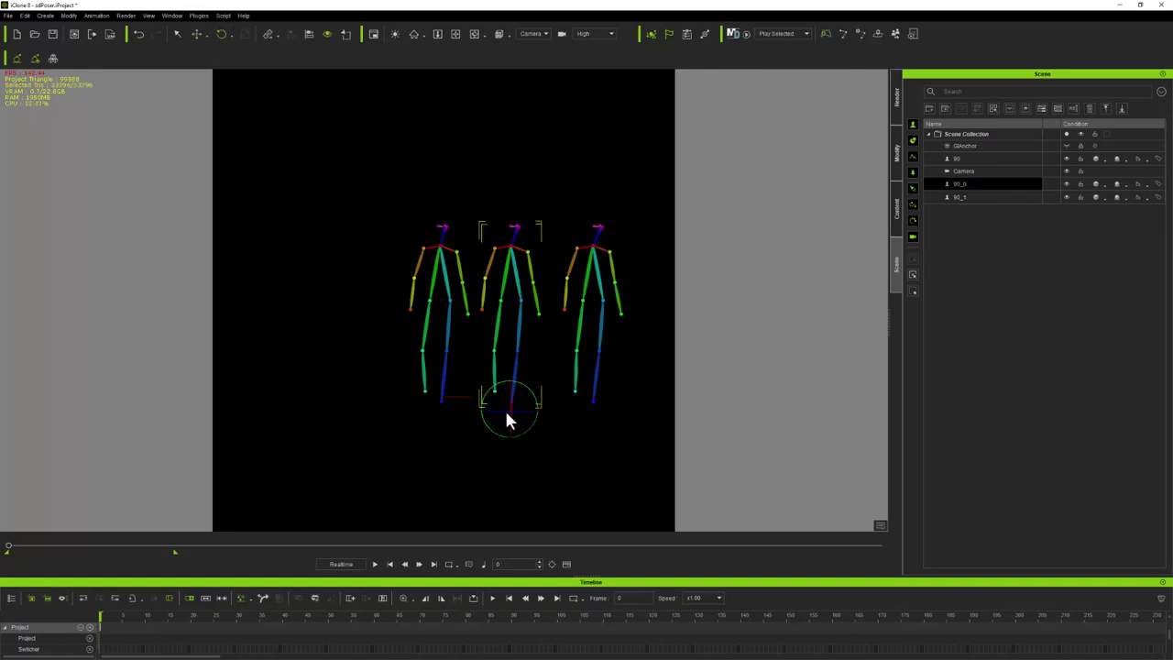
pyautogui.moveTo(508, 414); pyautogui.dragTo(533, 415)
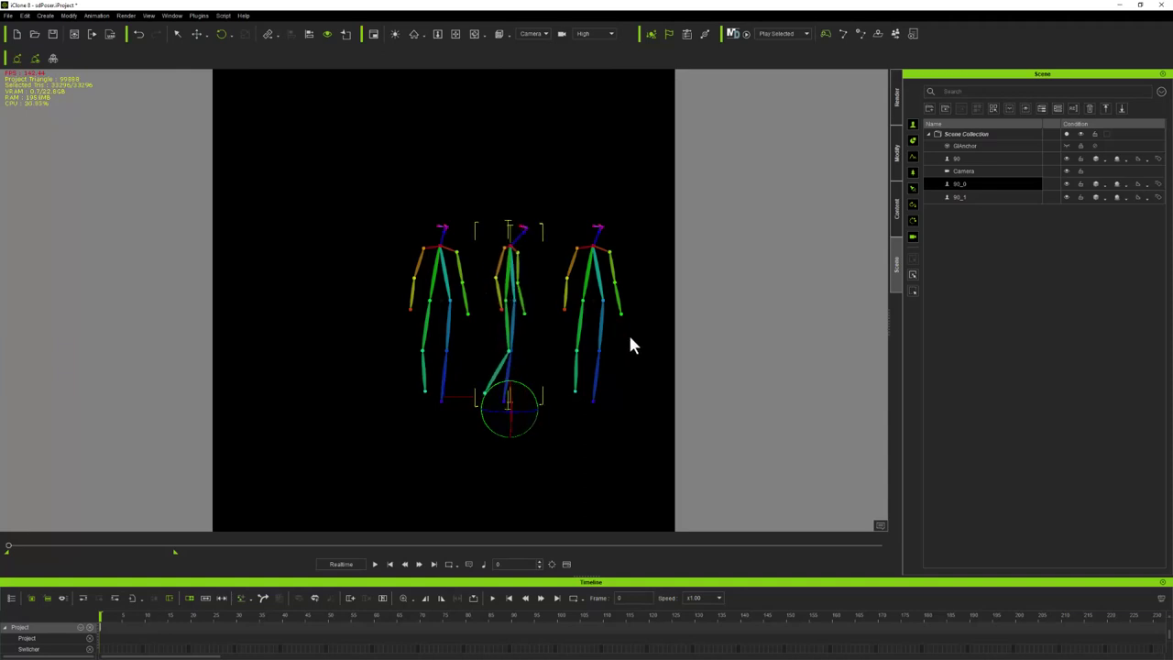
pyautogui.click(588, 285)
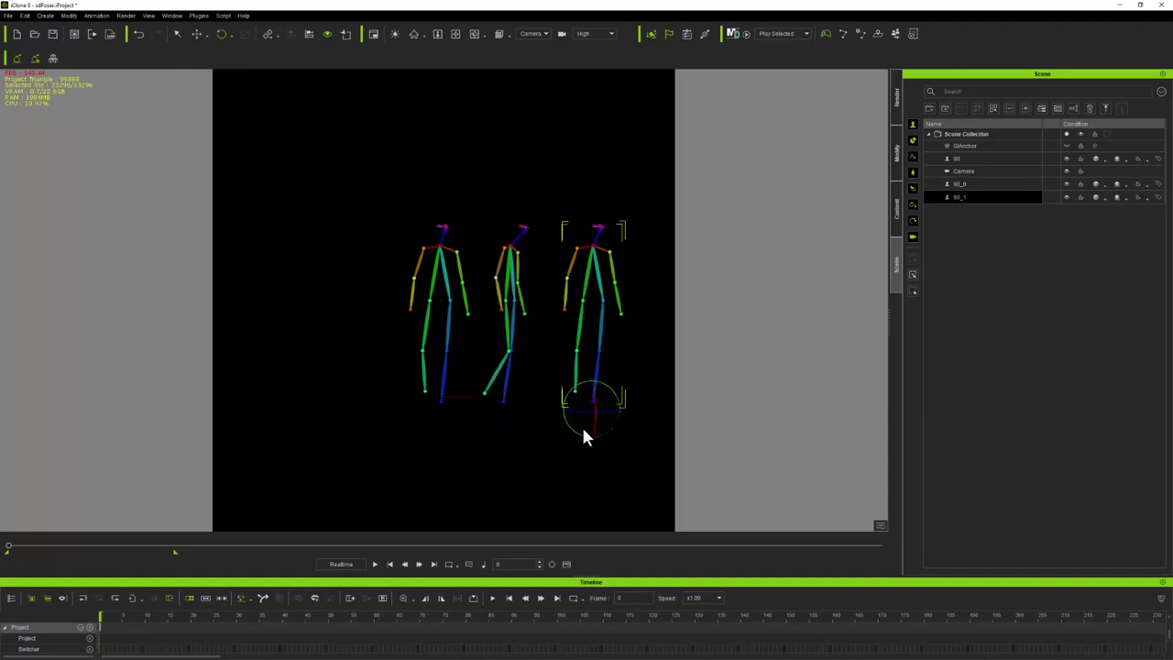
pyautogui.moveTo(585, 410); pyautogui.dragTo(649, 411)
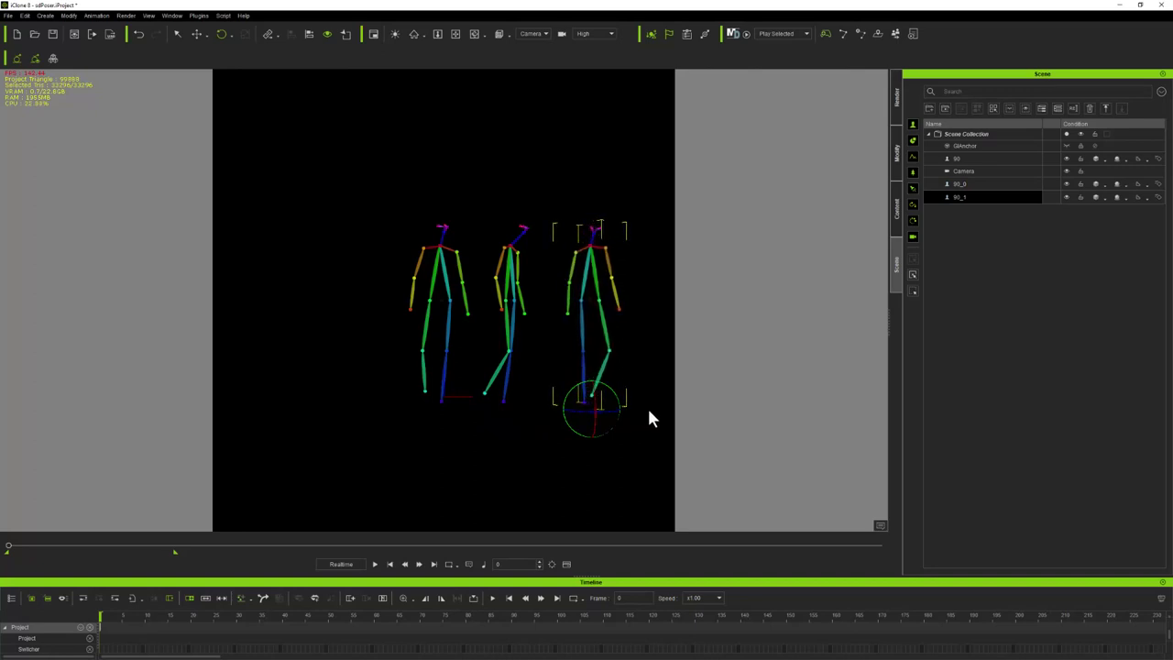
# Pan the view to recentre the three skeletons and check the right figure's transform
pyautogui.click(198, 37)
pyautogui.scroll(3, 448, 339)
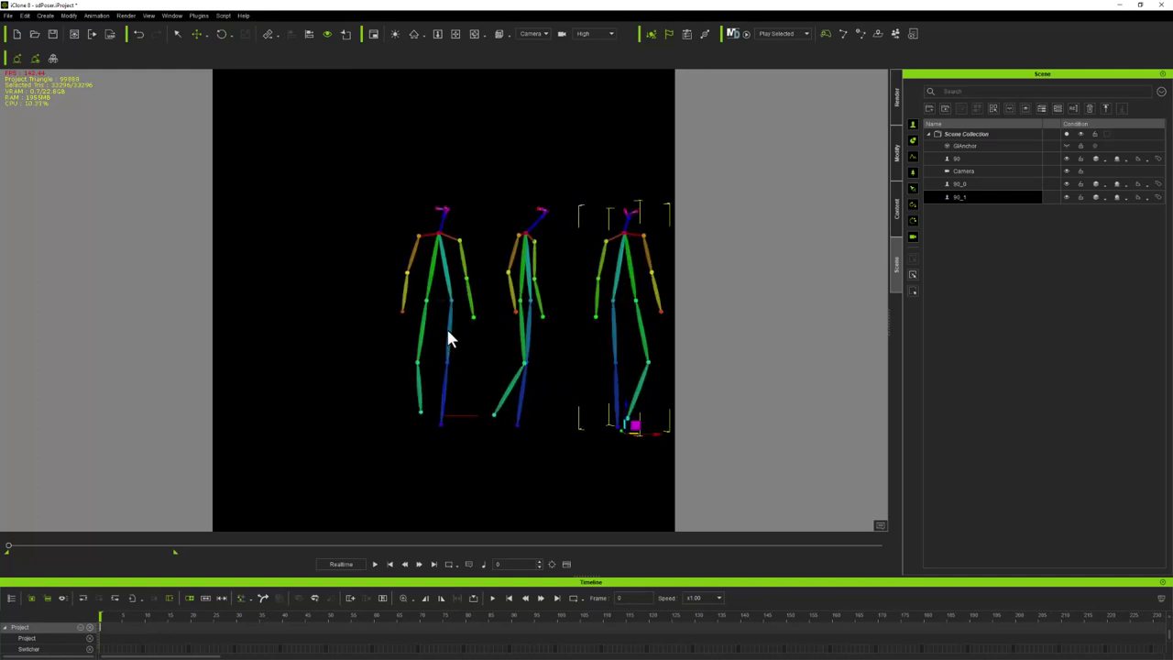
pyautogui.click(455, 34)
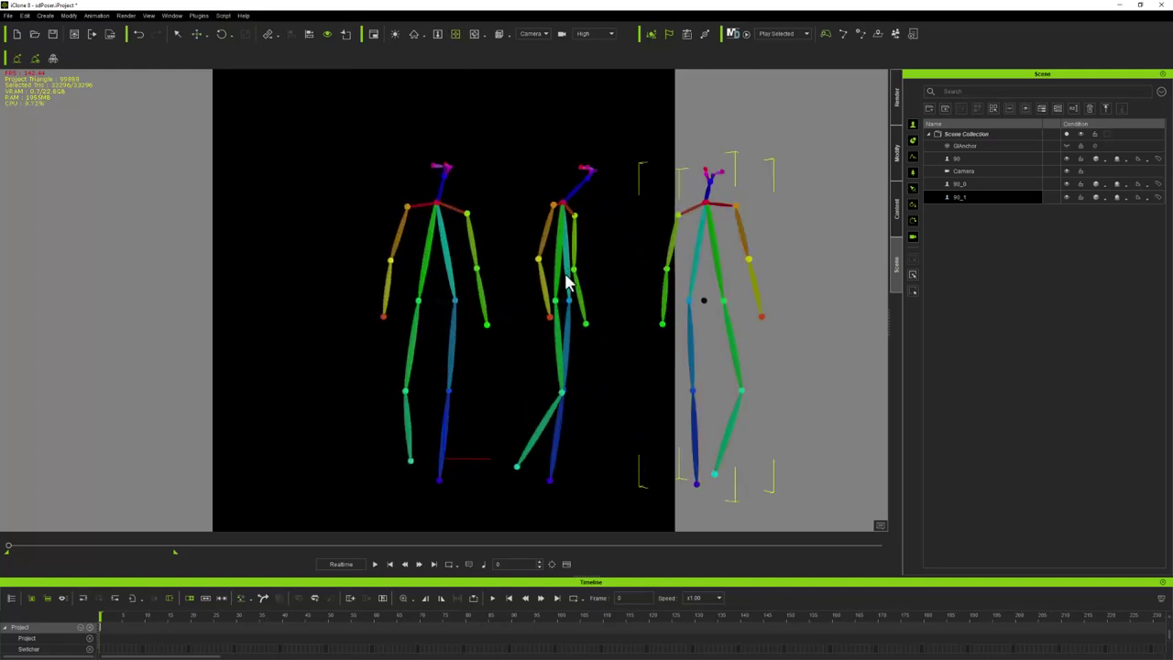
pyautogui.moveTo(566, 281); pyautogui.dragTo(282, 280)
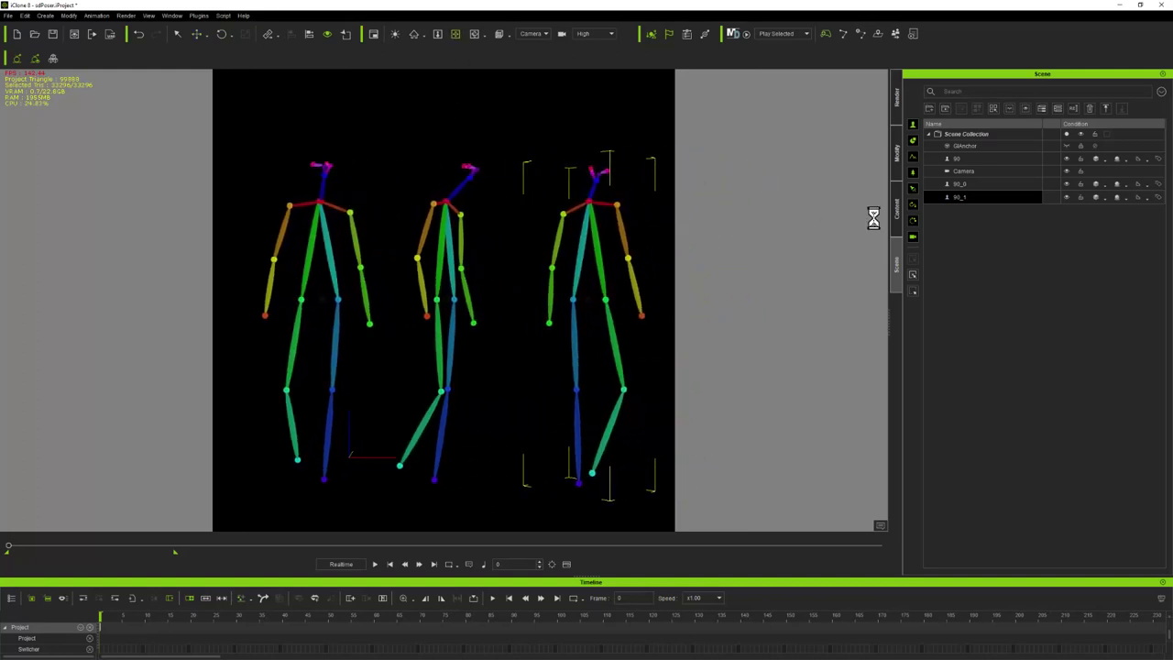
pyautogui.click(902, 171)
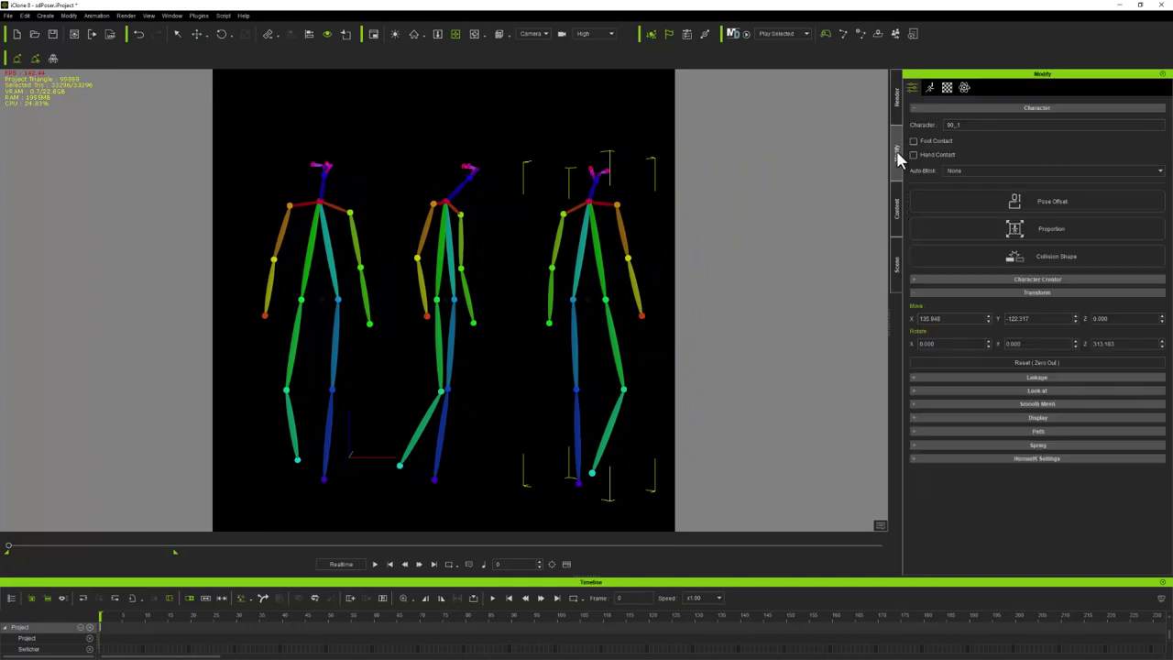
pyautogui.click(903, 269)
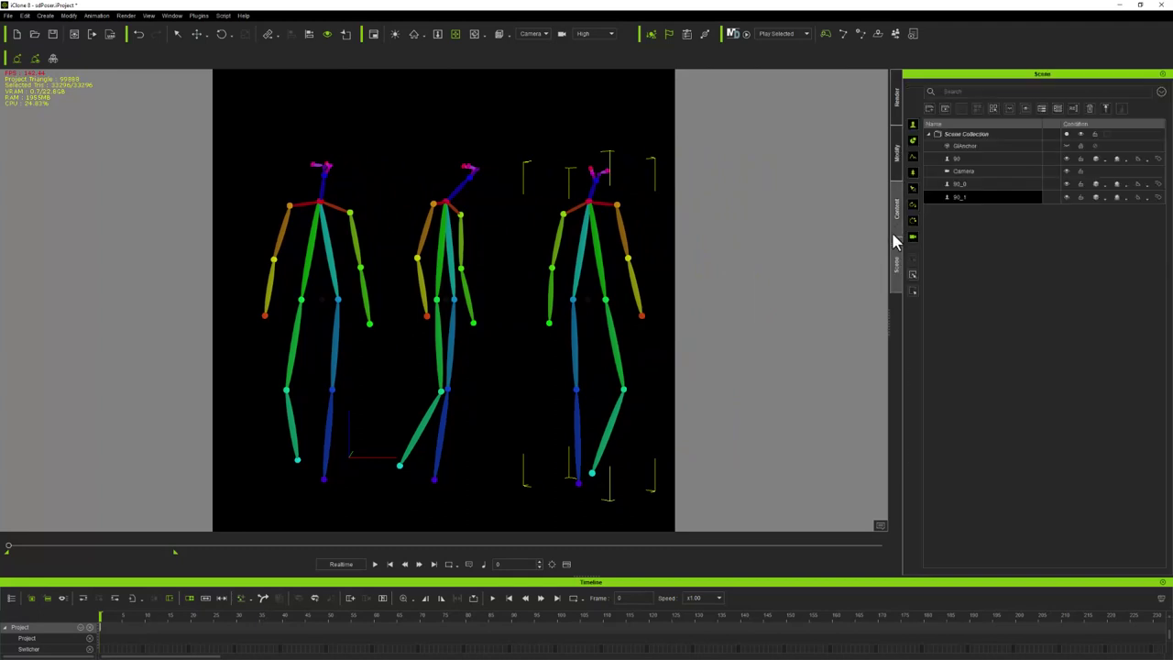
pyautogui.click(896, 209)
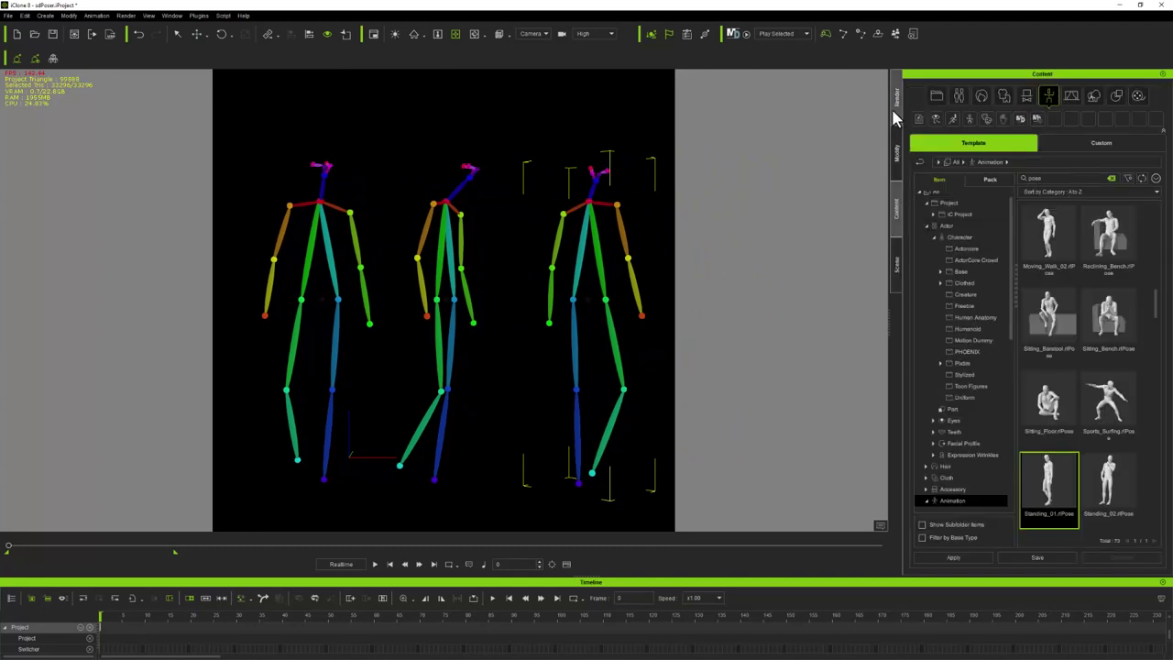
# Set the render output width to 1024 and frame all three skeletons with none selected
pyautogui.click(895, 101)
pyautogui.moveTo(966, 266); pyautogui.dragTo(936, 263)
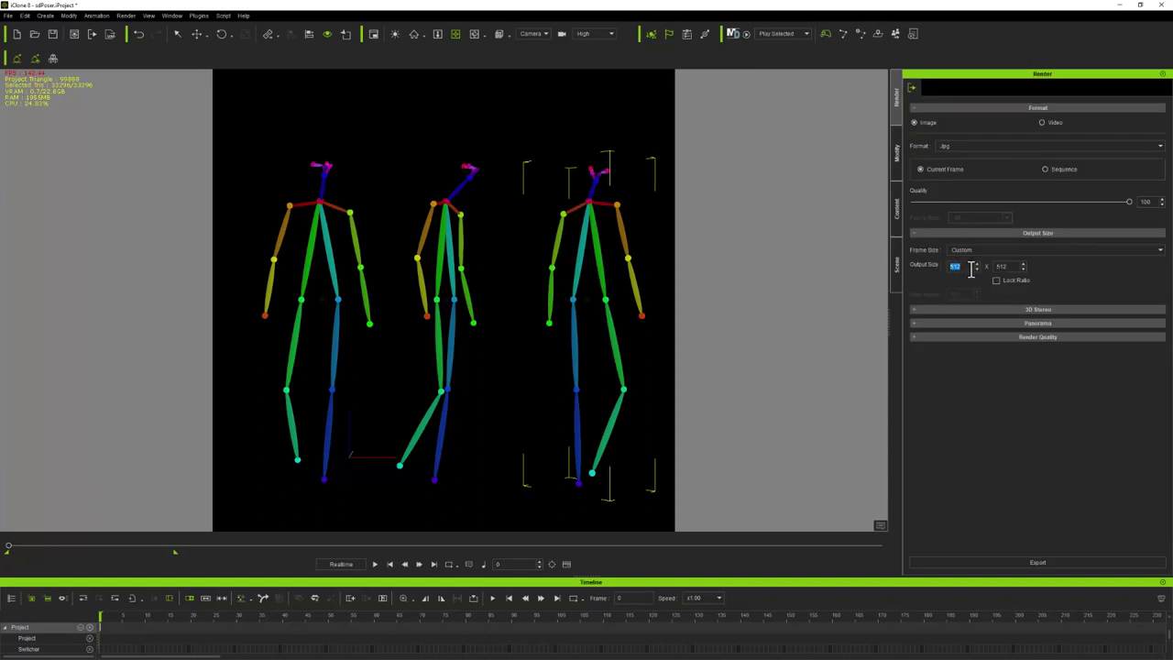
pyautogui.write('1024')
pyautogui.click(1058, 411)
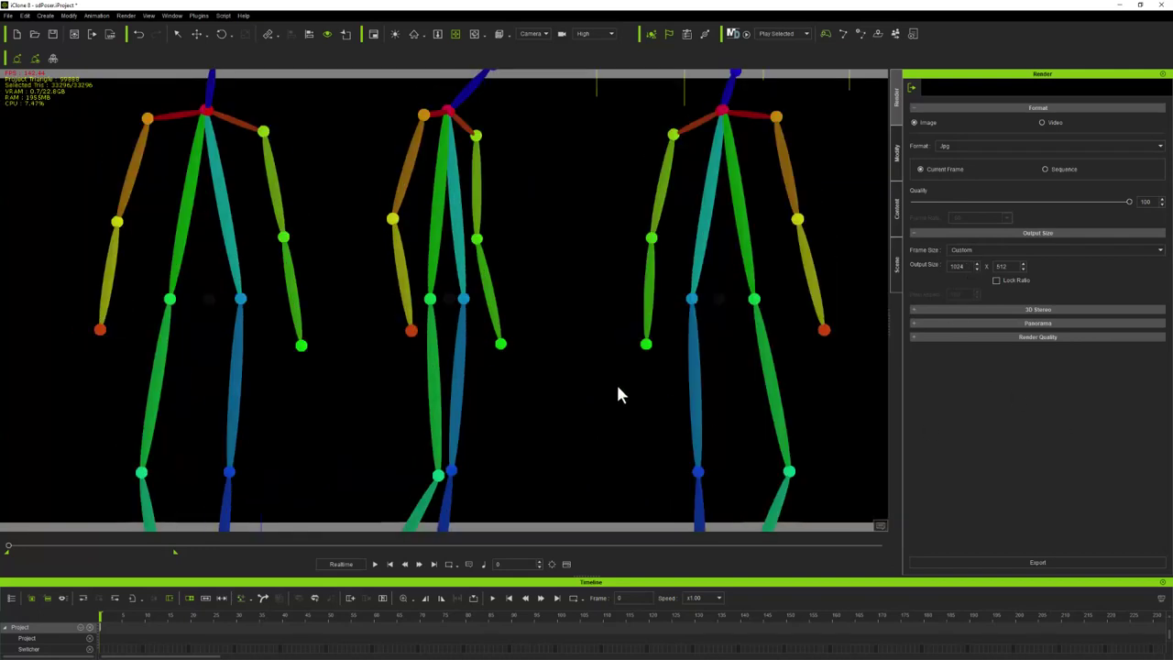
pyautogui.scroll(-5, 616, 392)
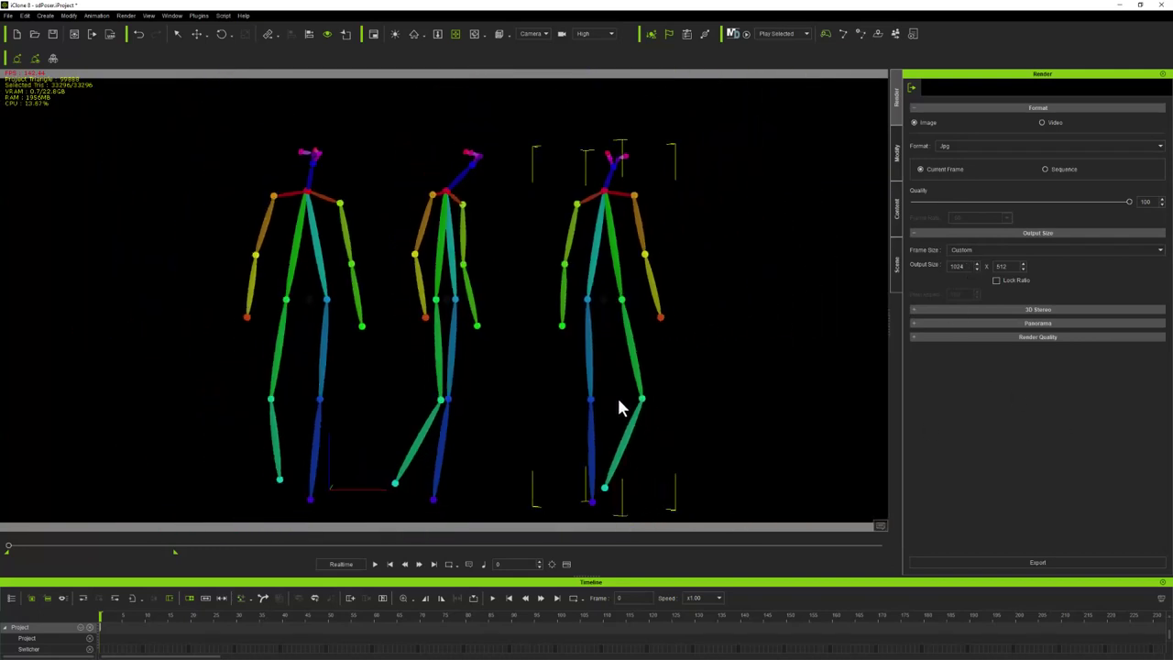
pyautogui.scroll(2, 617, 406)
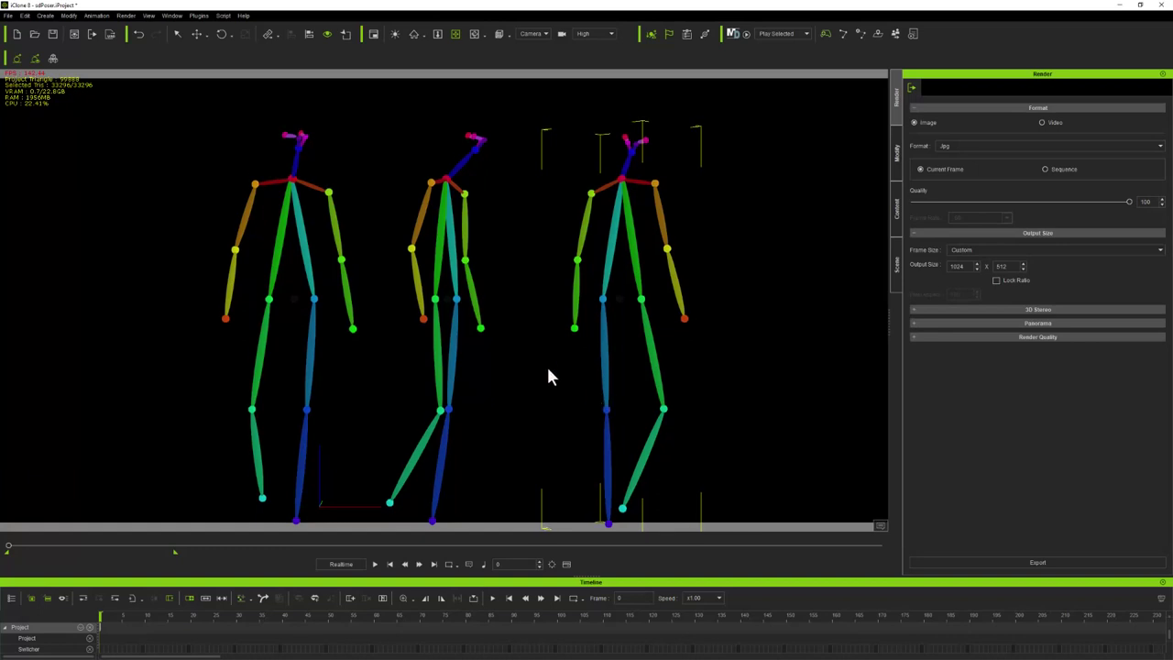
pyautogui.moveTo(549, 370); pyautogui.dragTo(547, 341)
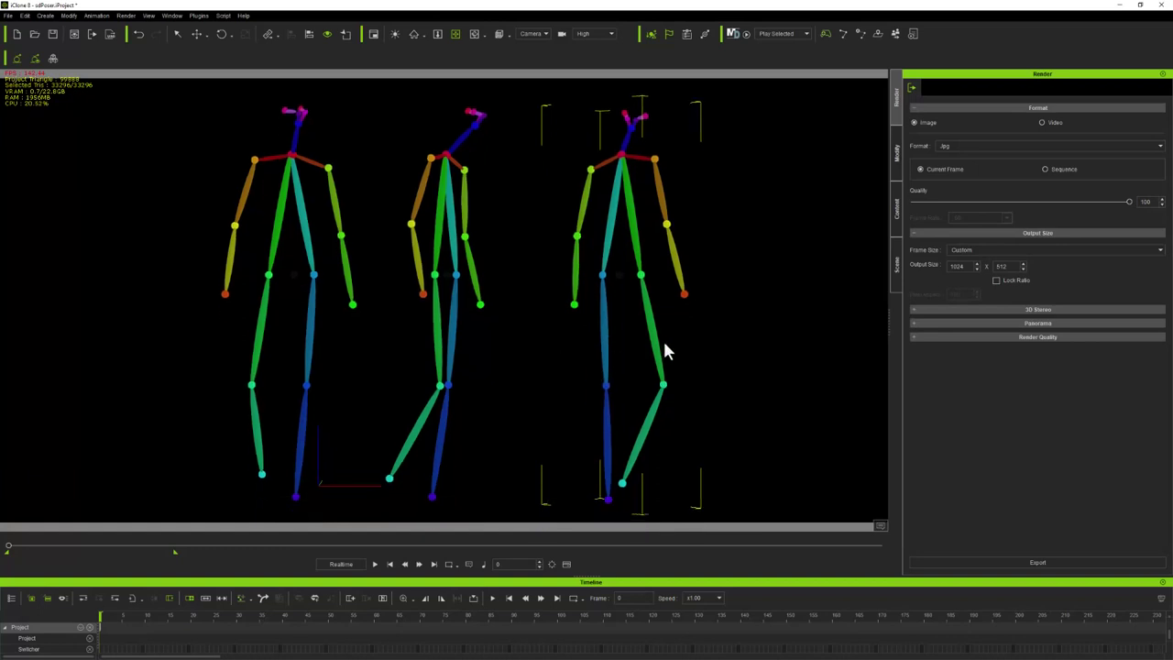
pyautogui.click(767, 322)
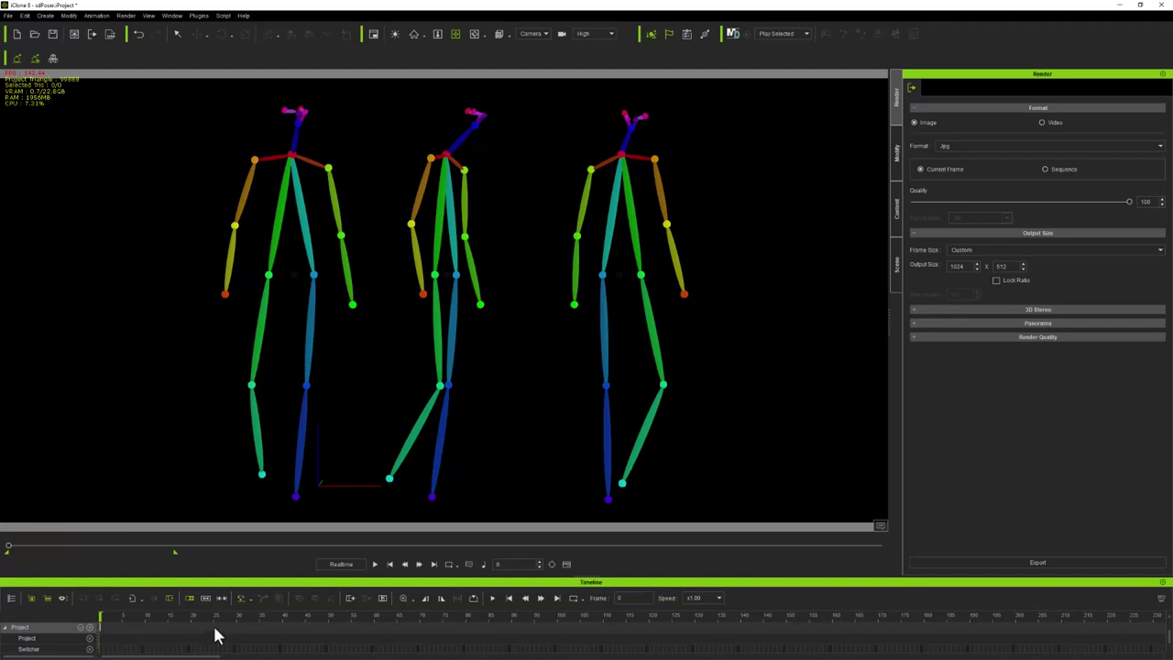
# Render the pose view to an image saved as model.jpg and close the preview
pyautogui.click(1018, 564)
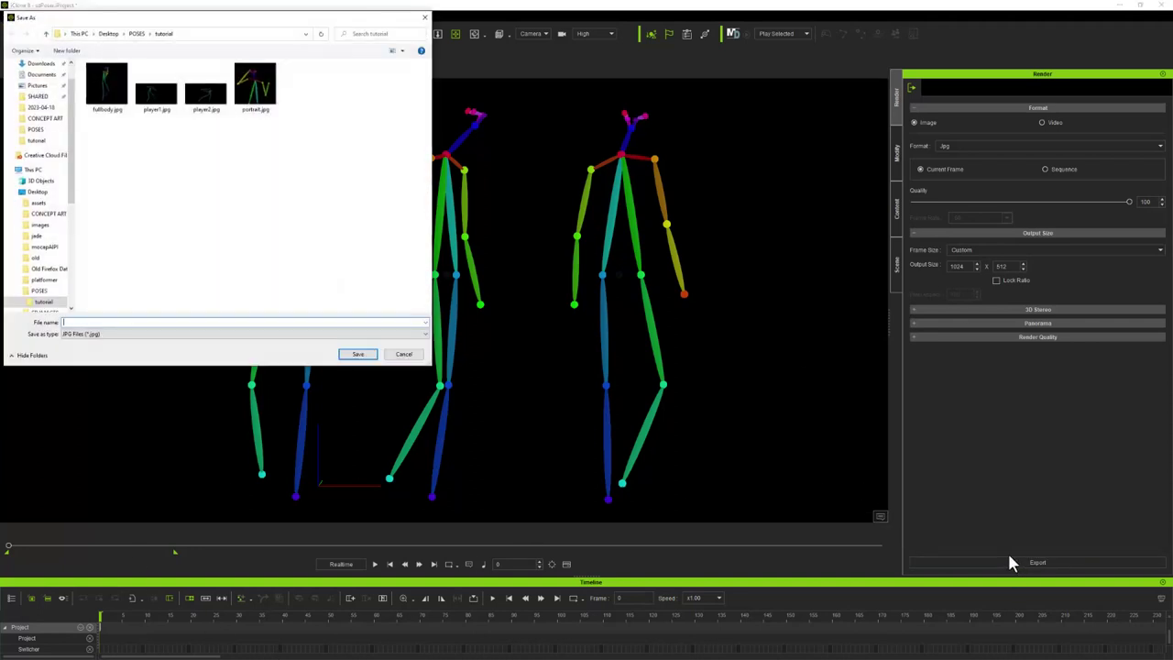
pyautogui.write('model')
pyautogui.press('Return')
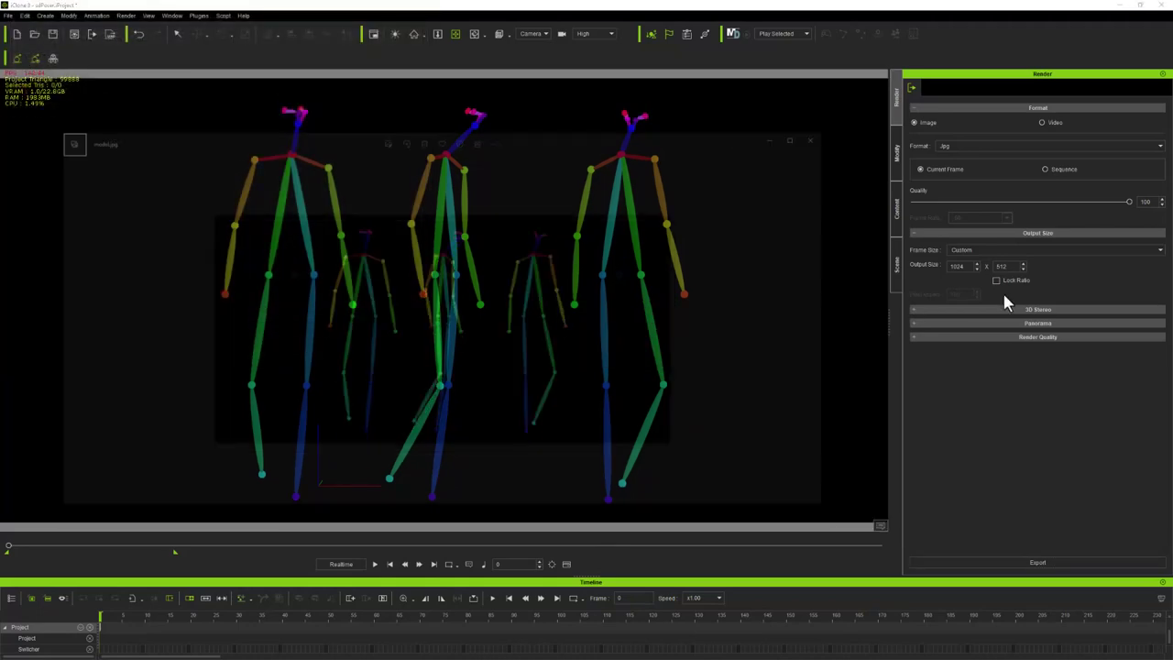
pyautogui.click(822, 135)
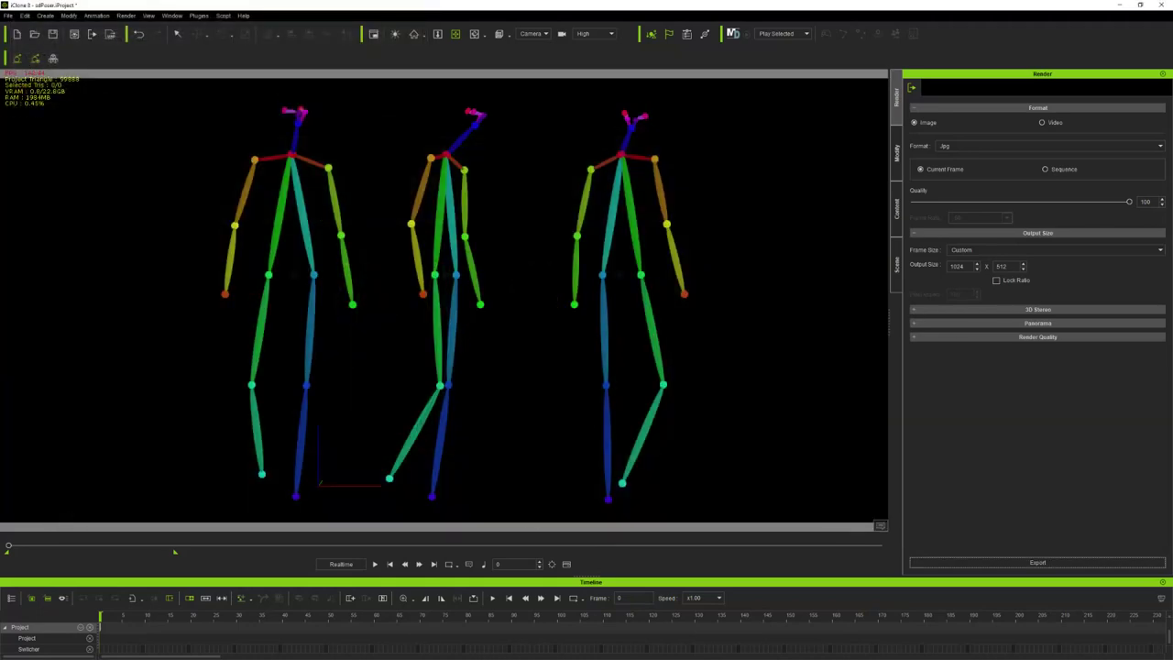
pyautogui.press('super')
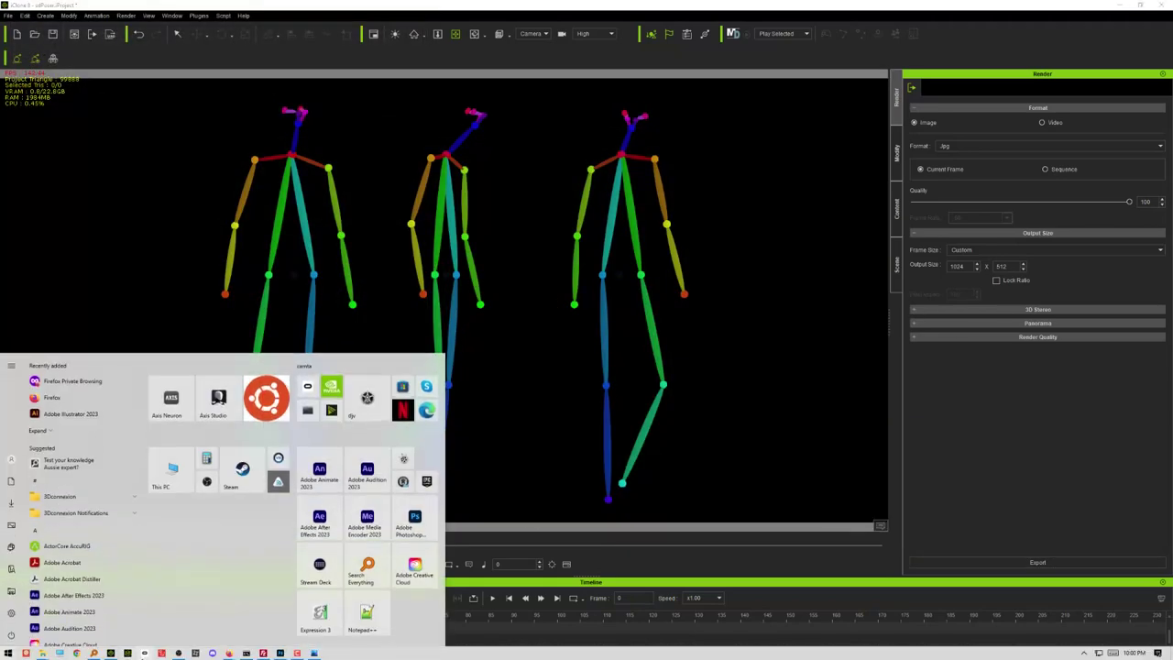
# Replace the positive prompt with 'A model sheet of a man standing in a relaxed pose'
pyautogui.moveTo(226, 653)
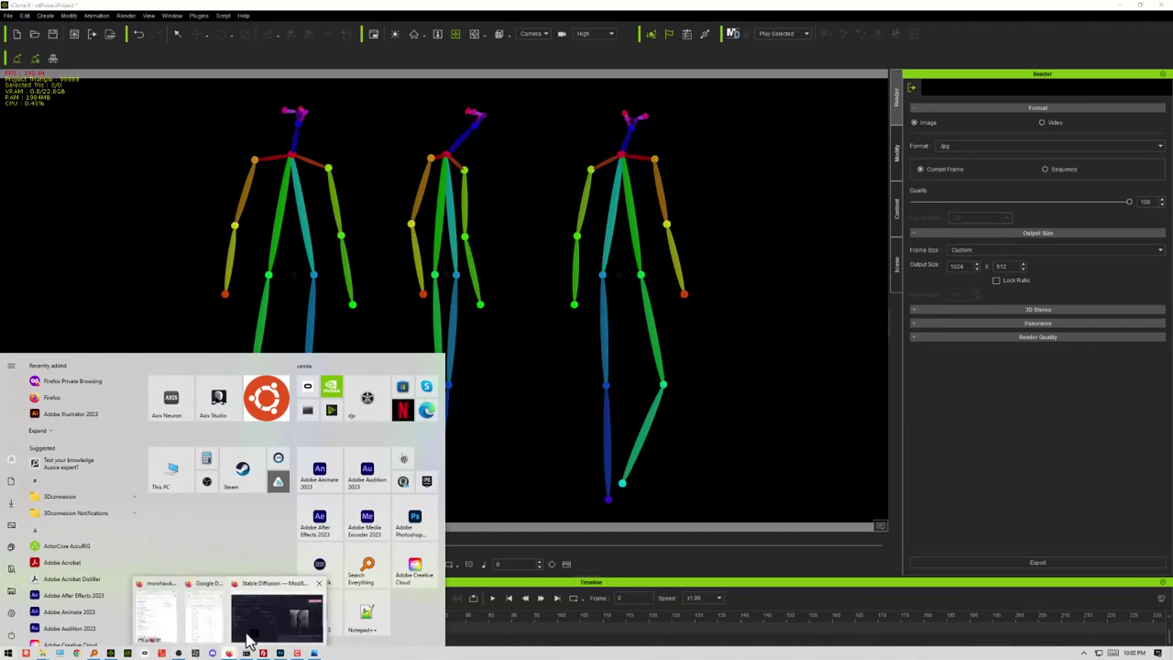
pyautogui.click(246, 632)
pyautogui.moveTo(449, 129); pyautogui.dragTo(4, 96)
pyautogui.write('A mo')
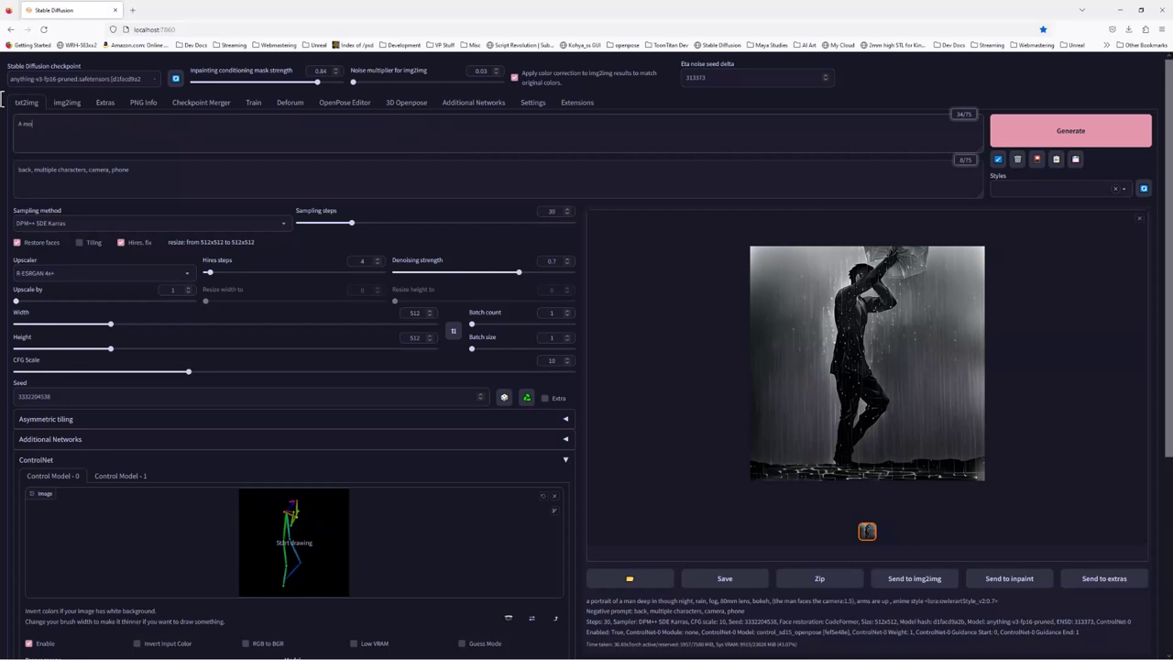
pyautogui.write('del sheet of a man standing in a relaxed pose')
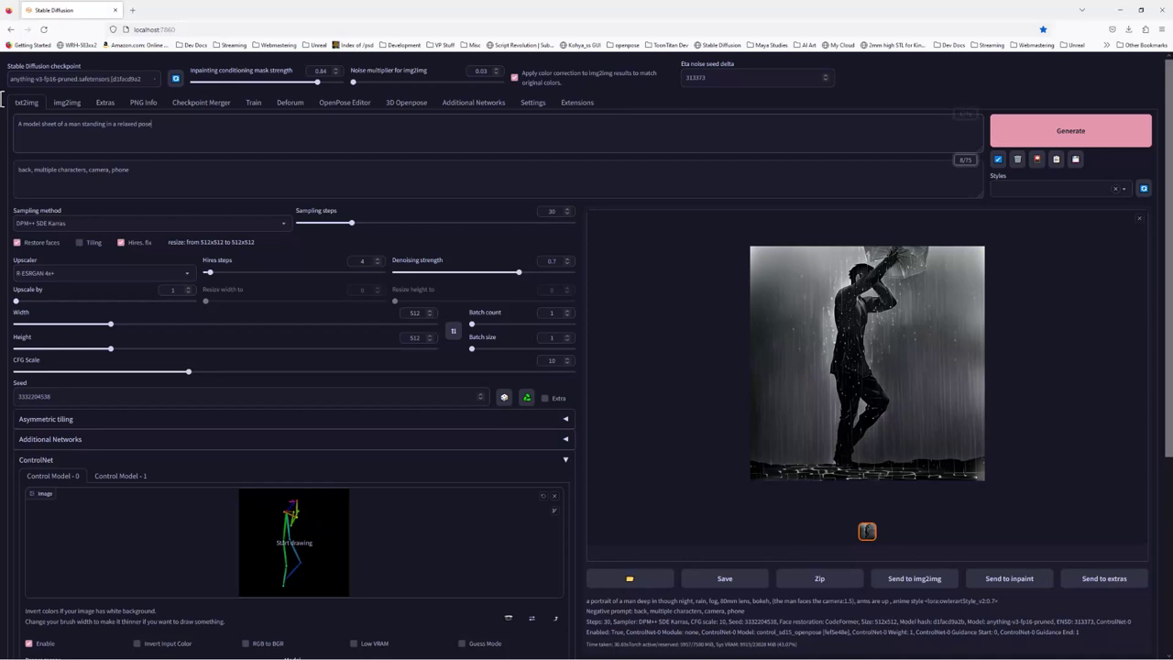
pyautogui.click(168, 173)
# Swap ControlNet's old pose for model.jpg and set the width to 1024
pyautogui.click(554, 496)
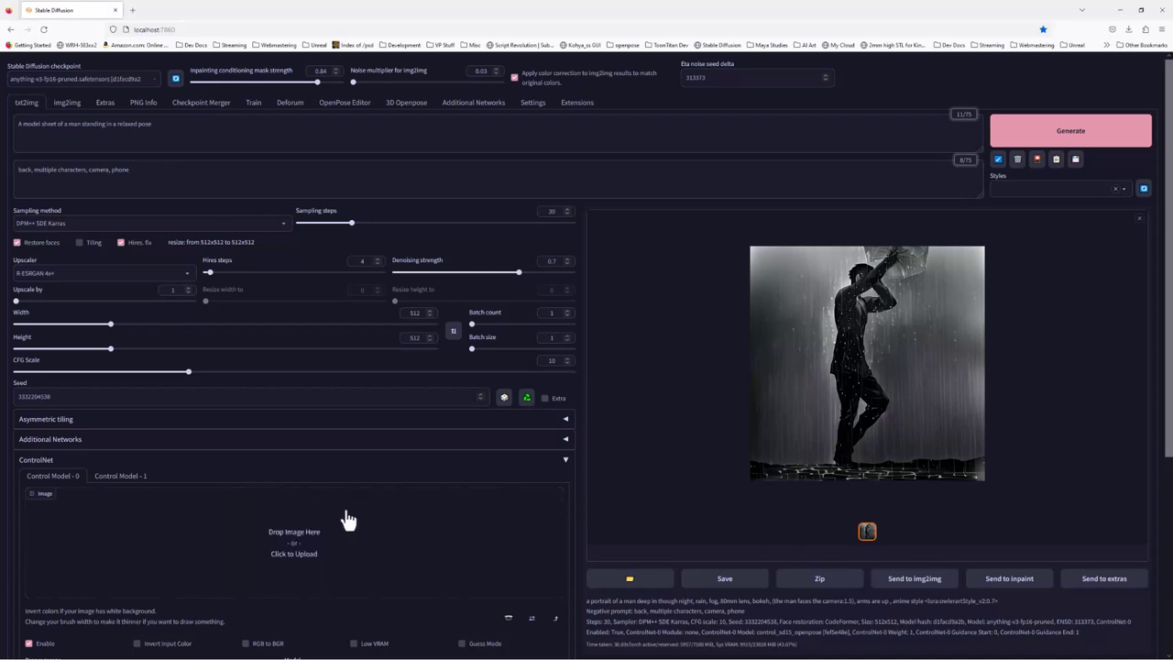
pyautogui.click(327, 539)
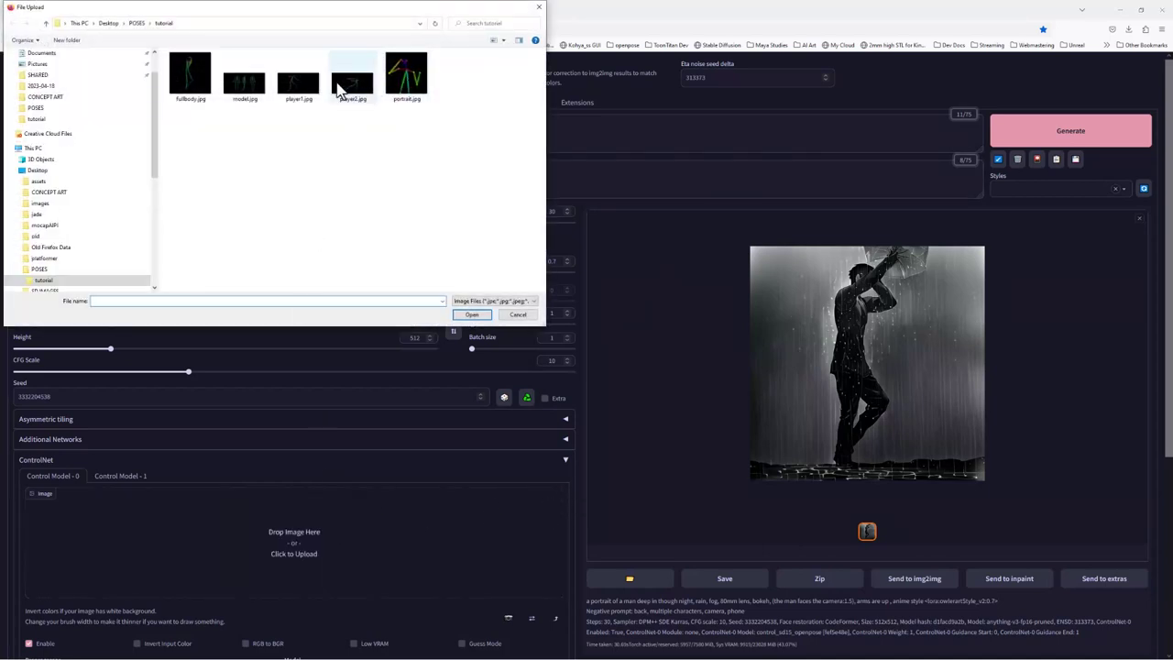
pyautogui.click(242, 85)
pyautogui.click(471, 315)
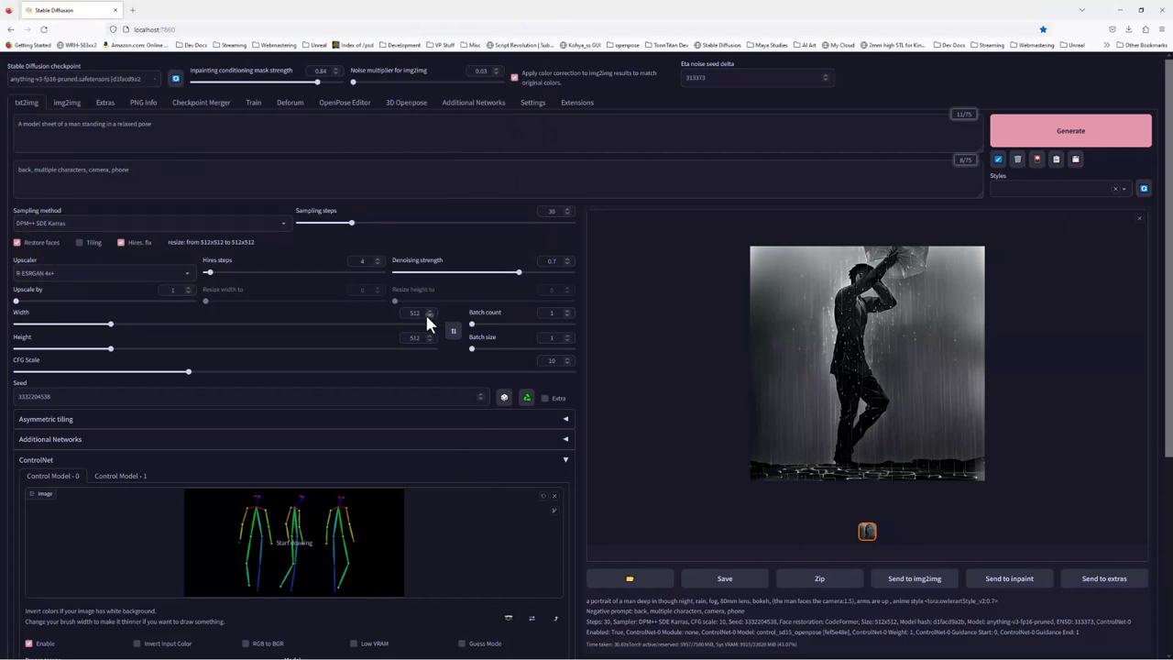
pyautogui.doubleClick(424, 313)
pyautogui.write('1024')
# Generate the grey-suited man model sheet from the three-figure pose, then disable Hires. fix
pyautogui.click(1038, 135)
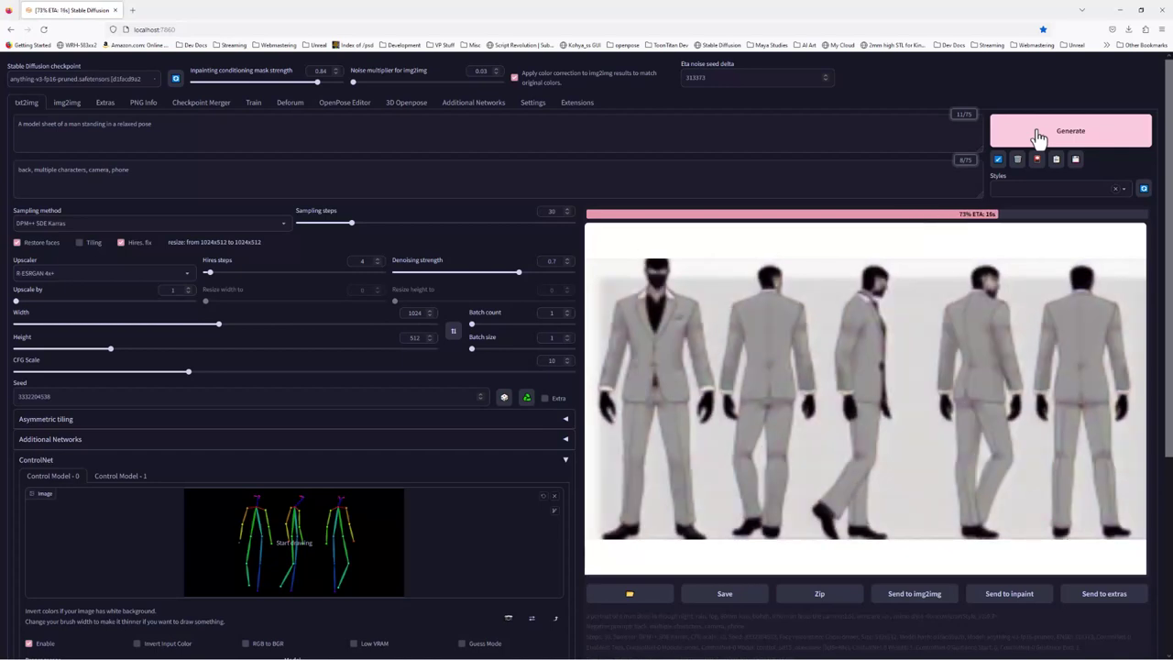
pyautogui.click(1039, 136)
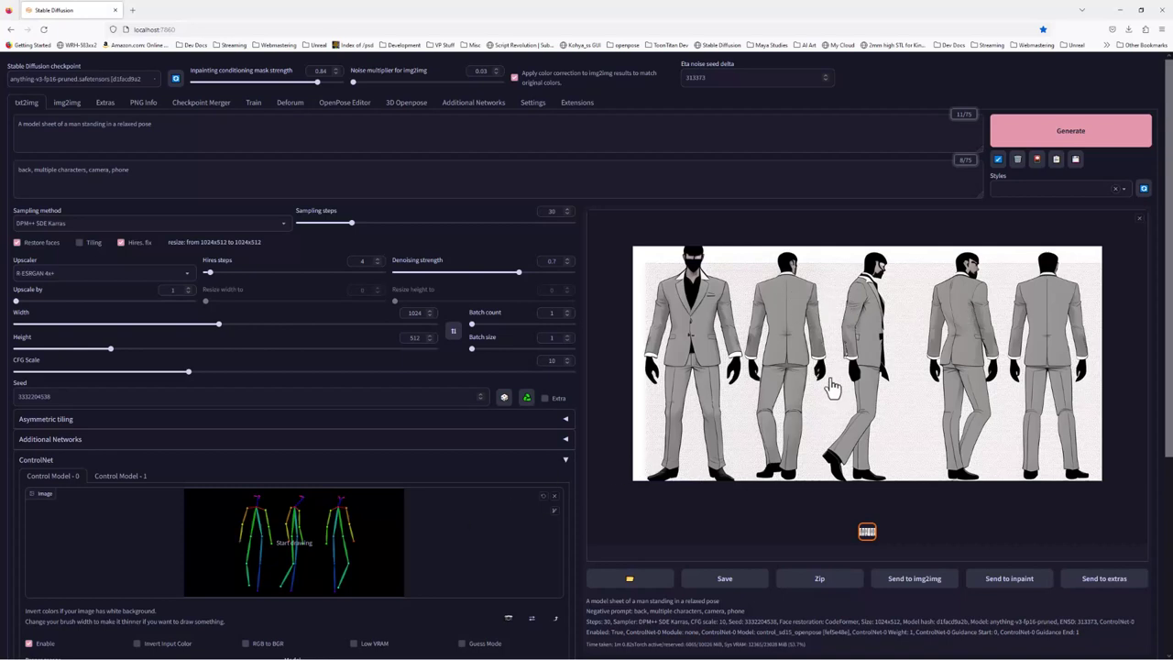
pyautogui.click(163, 130)
pyautogui.click(133, 246)
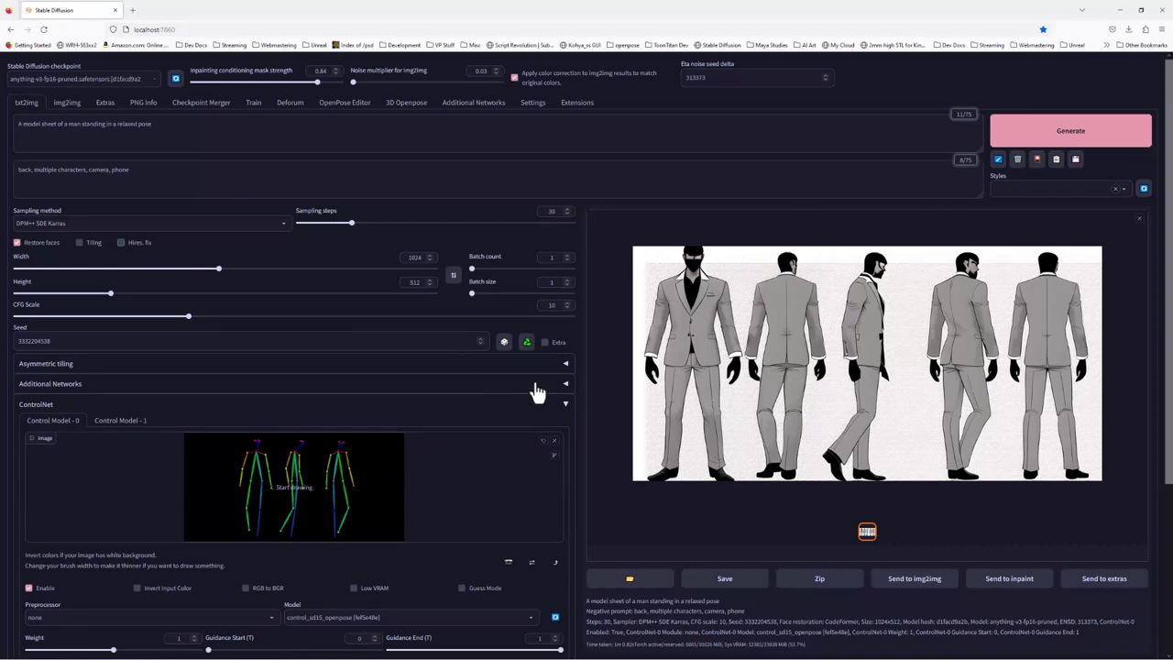
# Randomize the seed, turn off Restore faces, drop 'A model sheet of' from the prompt, and regenerate
pyautogui.click(503, 343)
pyautogui.click(1013, 138)
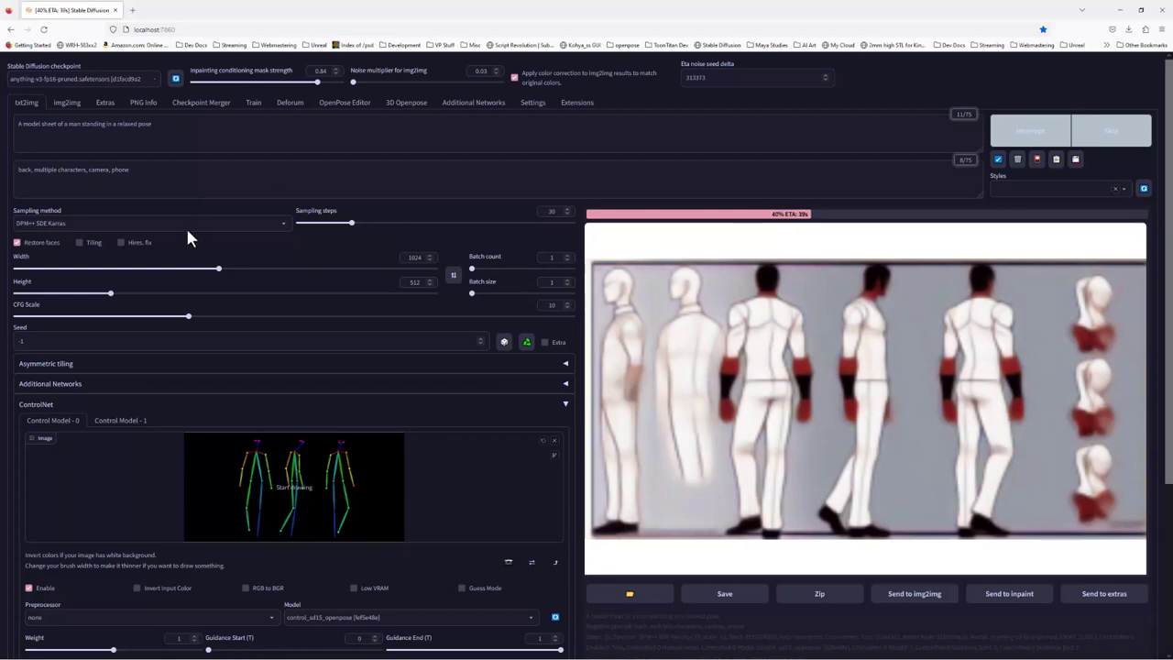
pyautogui.click(17, 242)
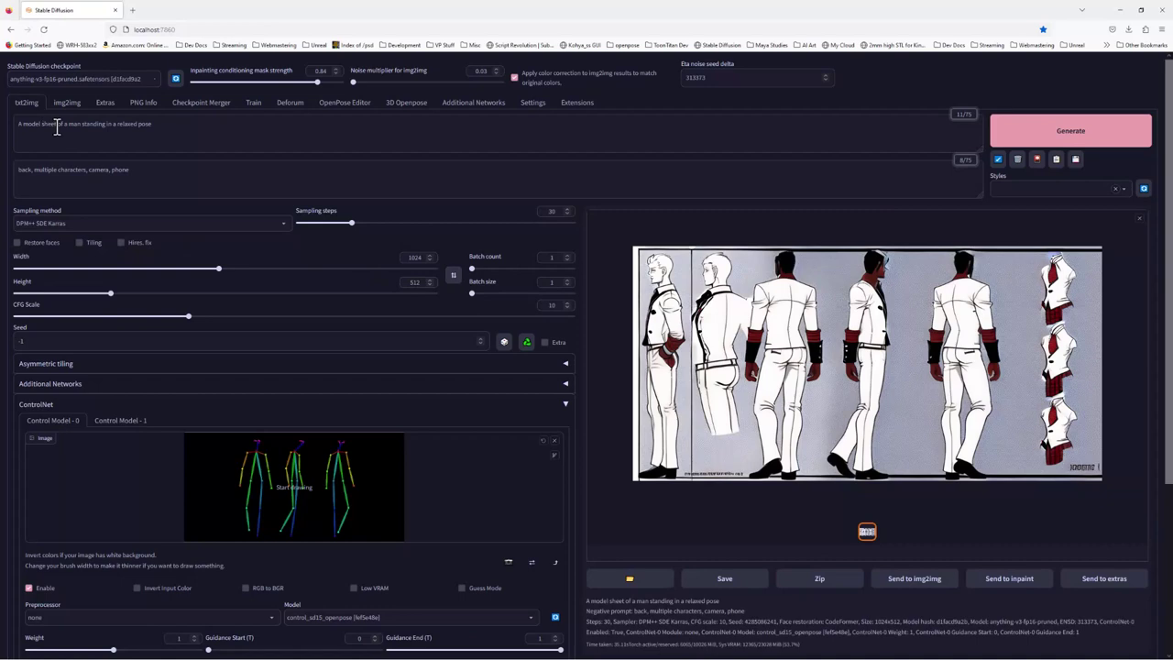
pyautogui.moveTo(57, 124); pyautogui.dragTo(2, 128)
pyautogui.press('Delete')
pyautogui.press('Delete')
pyautogui.press('Delete')
pyautogui.press('Delete')
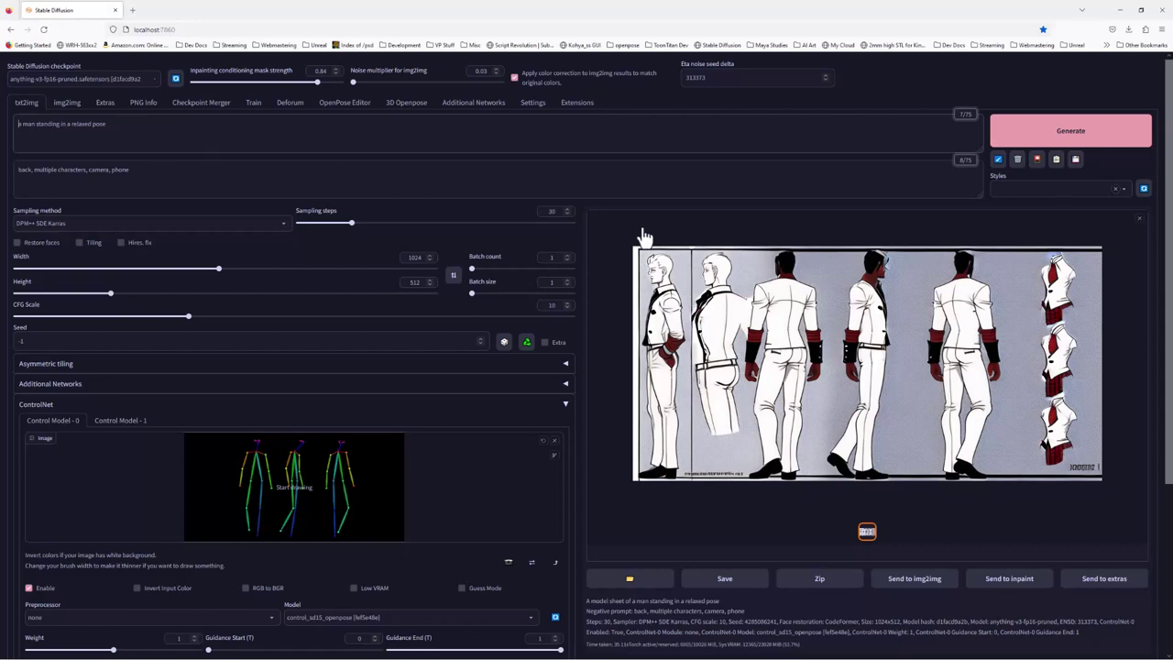
pyautogui.click(1071, 138)
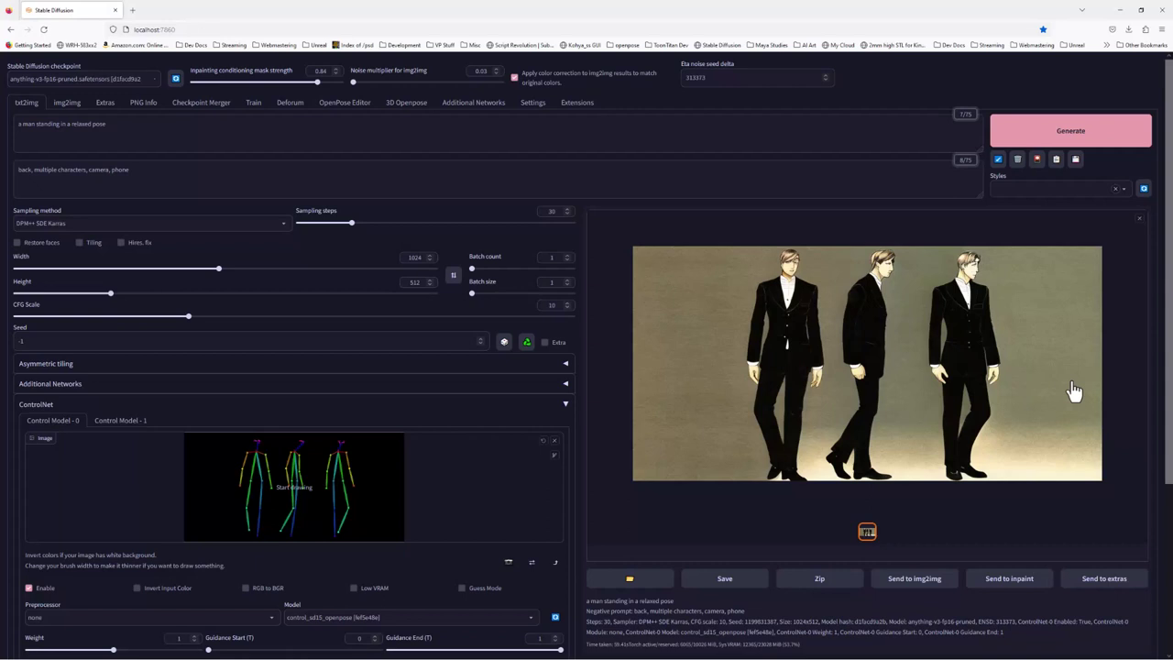
# Send the three-man image to inpaint and paint a mask over the entire right-hand figure
pyautogui.click(1017, 580)
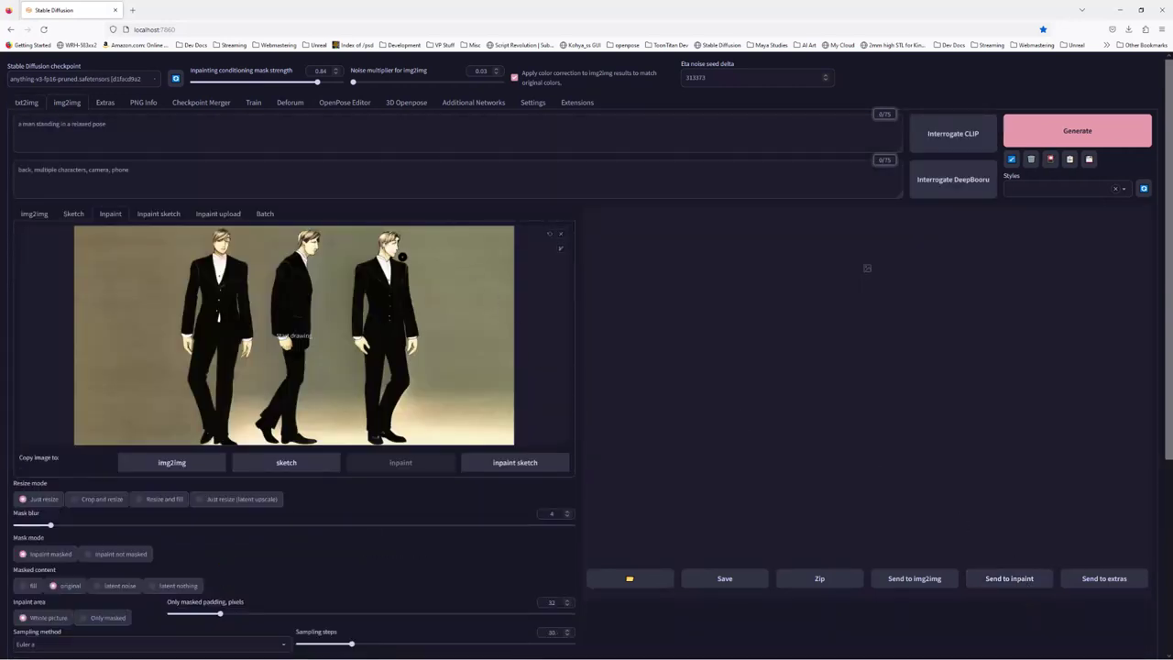
pyautogui.moveTo(402, 257)
pyautogui.mouseDown()
pyautogui.moveTo(413, 273)
pyautogui.moveTo(392, 235)
pyautogui.moveTo(377, 252)
pyautogui.mouseUp()
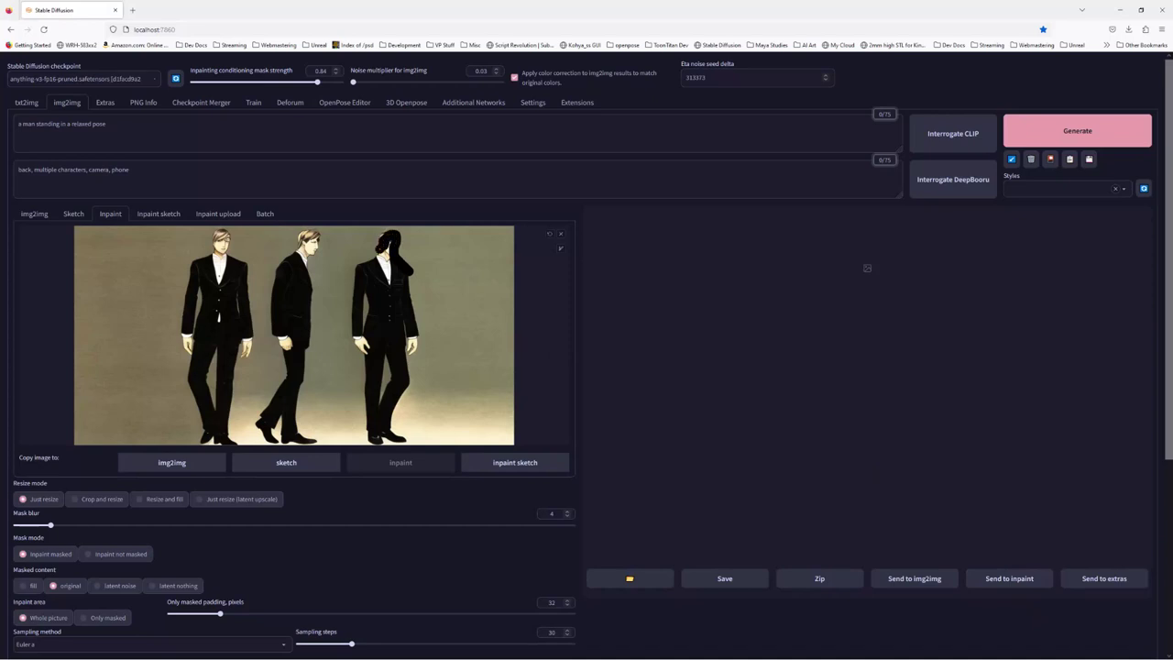
pyautogui.moveTo(411, 323)
pyautogui.mouseDown()
pyautogui.moveTo(410, 376)
pyautogui.moveTo(373, 440)
pyautogui.moveTo(398, 442)
pyautogui.moveTo(366, 404)
pyautogui.moveTo(383, 360)
pyautogui.moveTo(388, 371)
pyautogui.moveTo(354, 320)
pyautogui.moveTo(376, 240)
pyautogui.moveTo(388, 286)
pyautogui.moveTo(399, 249)
pyautogui.moveTo(370, 255)
pyautogui.moveTo(380, 324)
pyautogui.mouseUp()
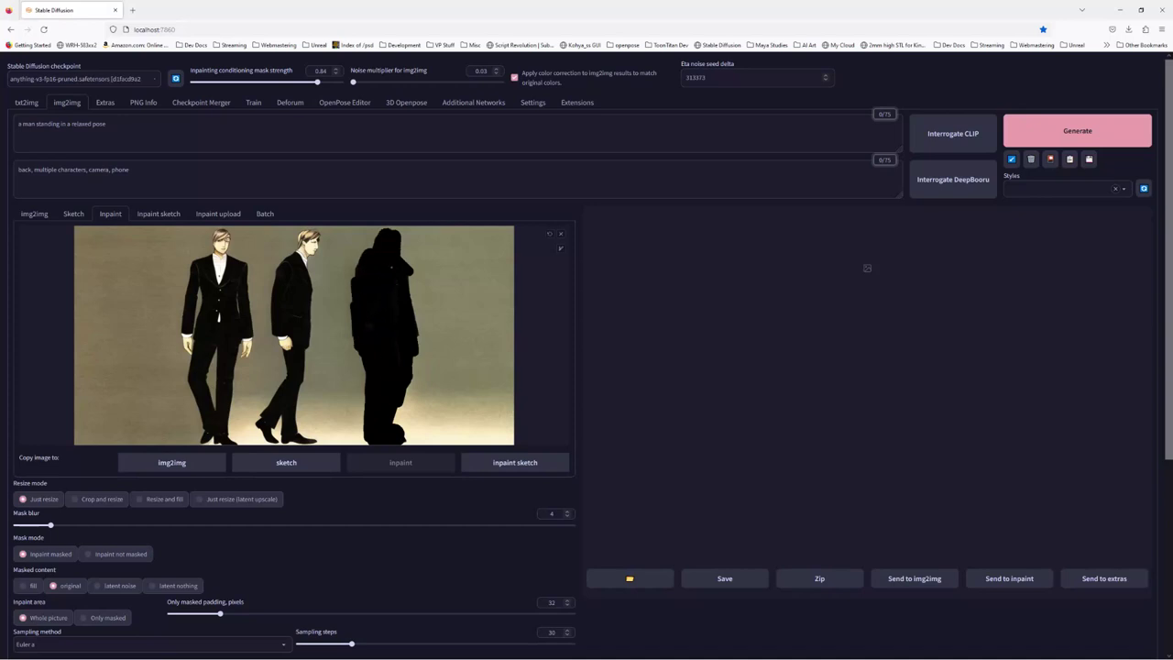
pyautogui.moveTo(403, 260)
pyautogui.mouseDown()
pyautogui.moveTo(400, 242)
pyautogui.moveTo(374, 229)
pyautogui.mouseUp()
pyautogui.moveTo(398, 423); pyautogui.dragTo(400, 403)
pyautogui.moveTo(411, 311)
pyautogui.mouseDown()
pyautogui.moveTo(408, 247)
pyautogui.moveTo(358, 275)
pyautogui.mouseUp()
pyautogui.moveTo(361, 350); pyautogui.dragTo(365, 380)
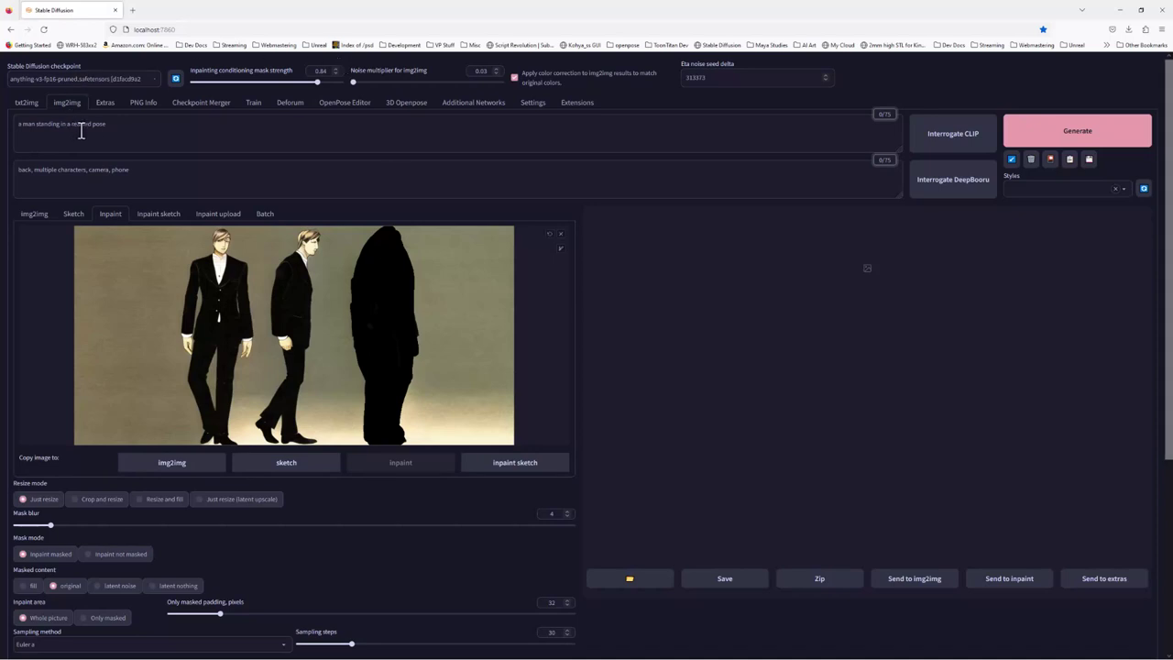
# Append ', with his back to the camera' to the prompt and set Inpaint area to Only masked
pyautogui.click(117, 126)
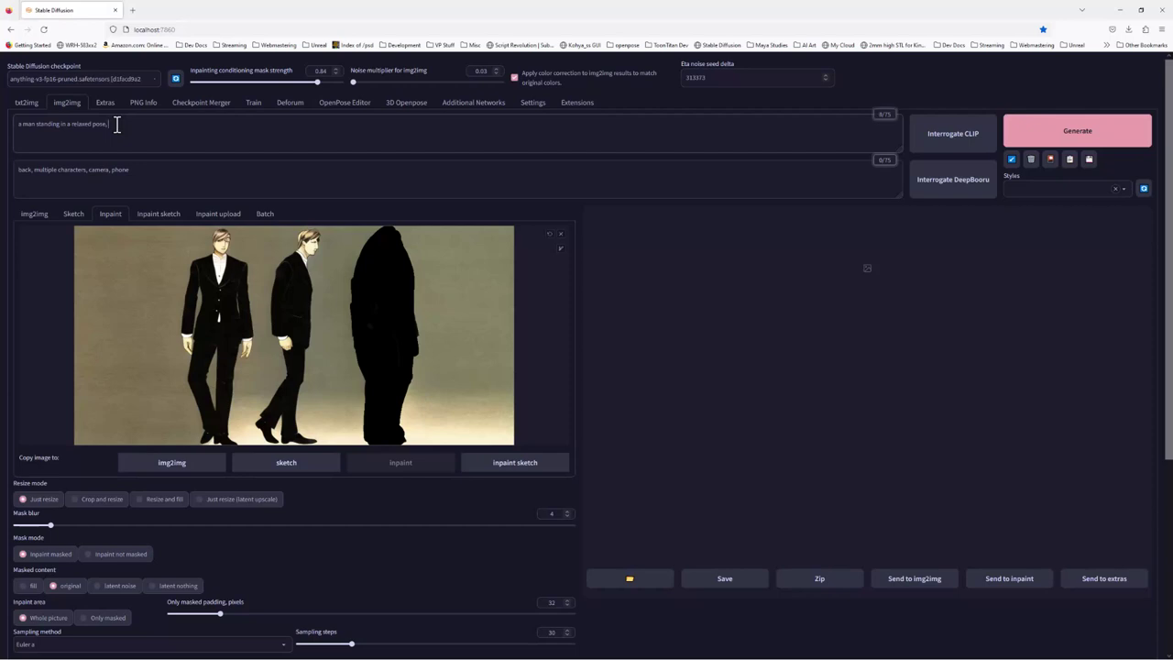
pyautogui.write('with his back to the camera')
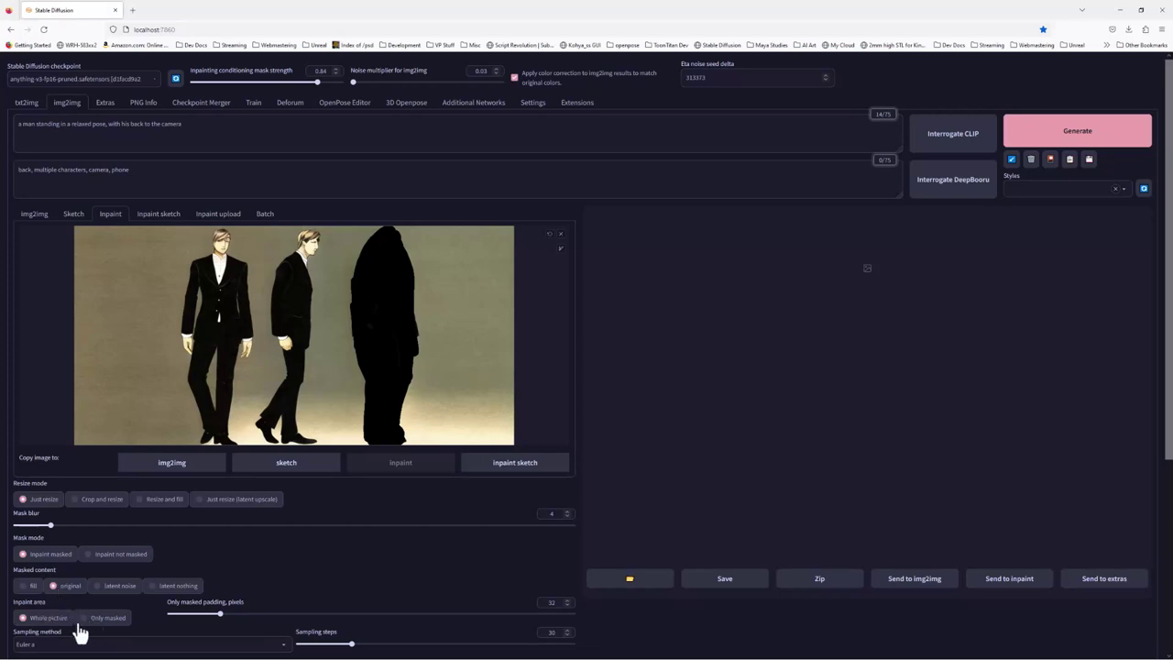
pyautogui.click(97, 621)
pyautogui.scroll(-2, 332, 569)
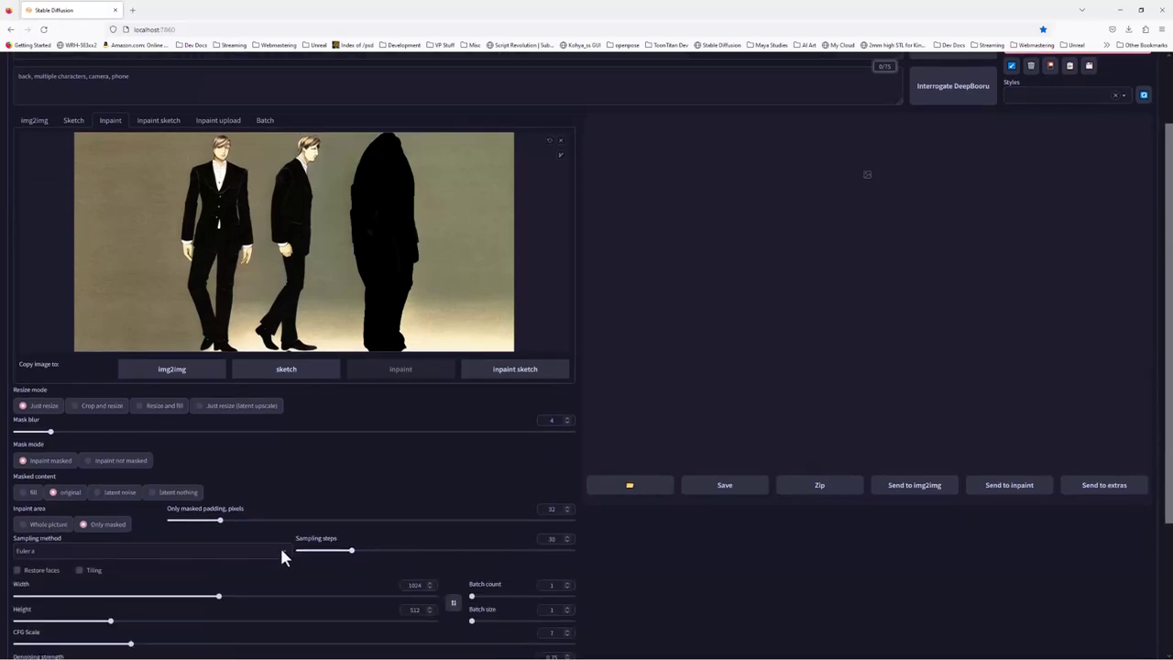
# Check the original txt2img generation's sampler, then return to img2img's Inpaint mode
pyautogui.click(281, 553)
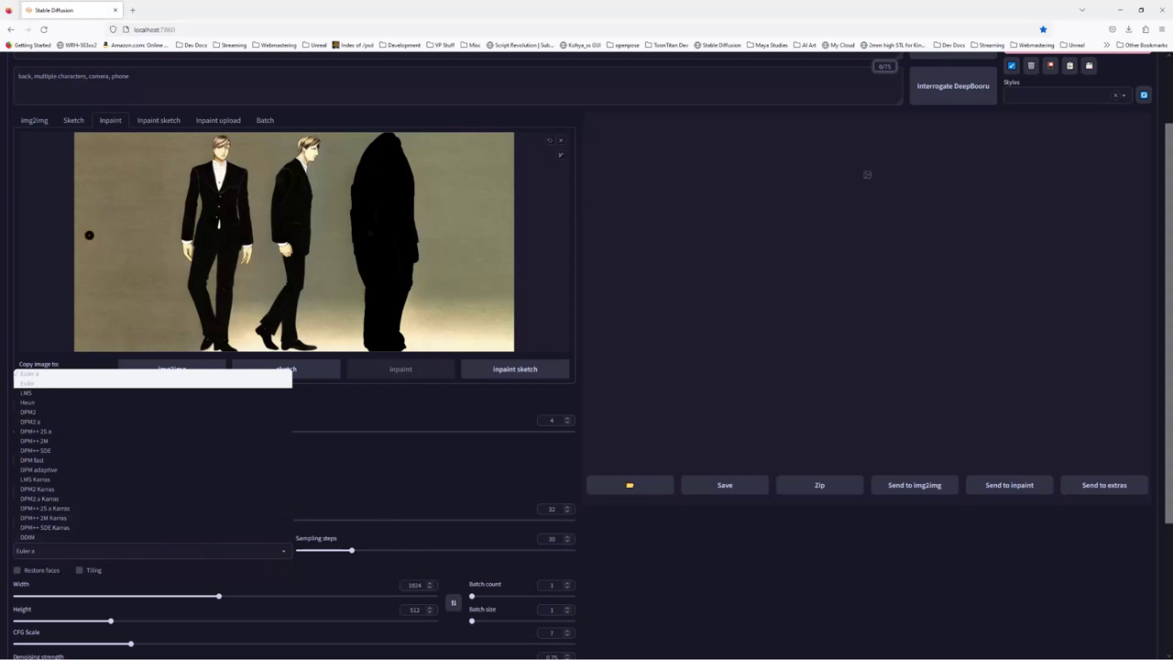
pyautogui.click(35, 122)
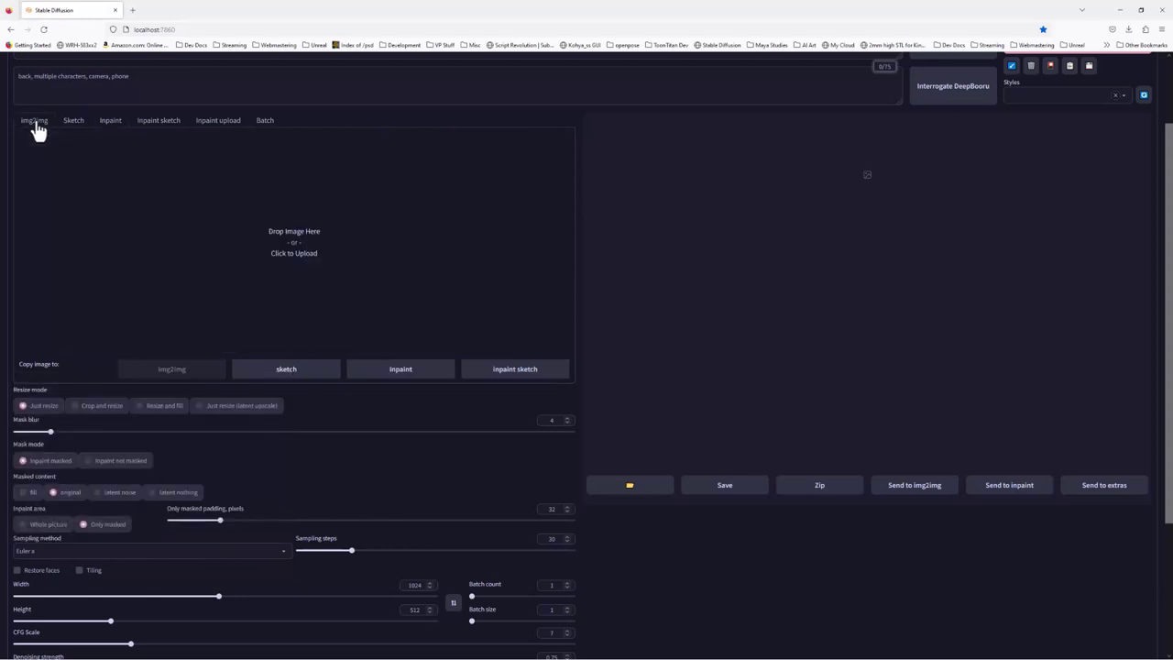
pyautogui.scroll(2, 236, 500)
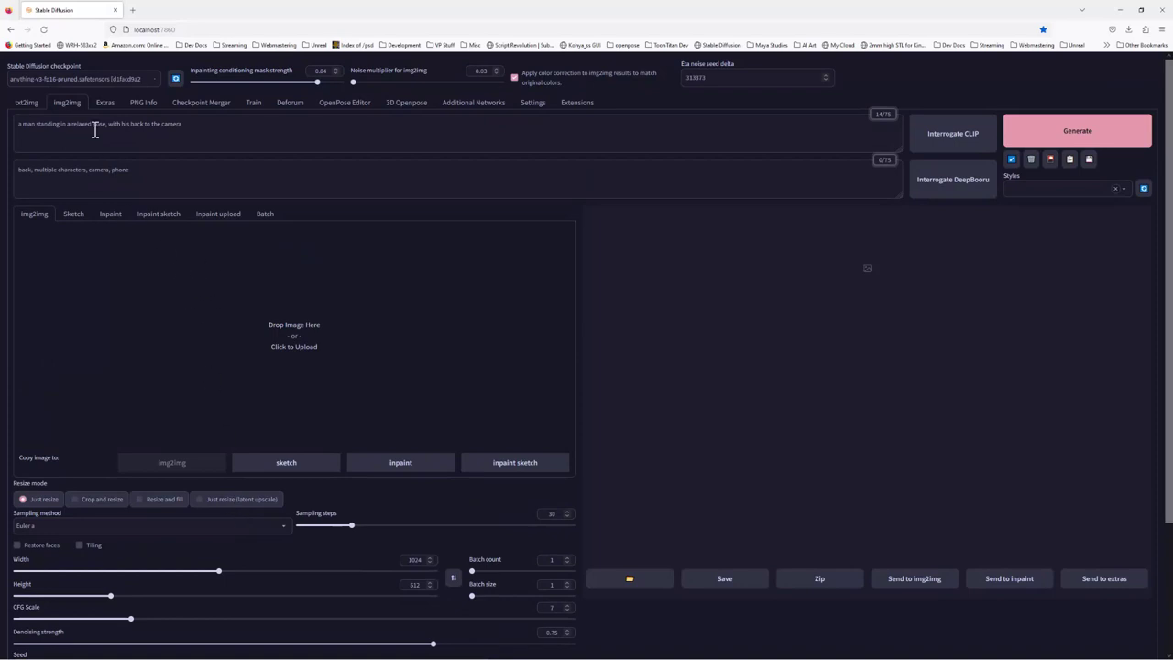
pyautogui.click(27, 103)
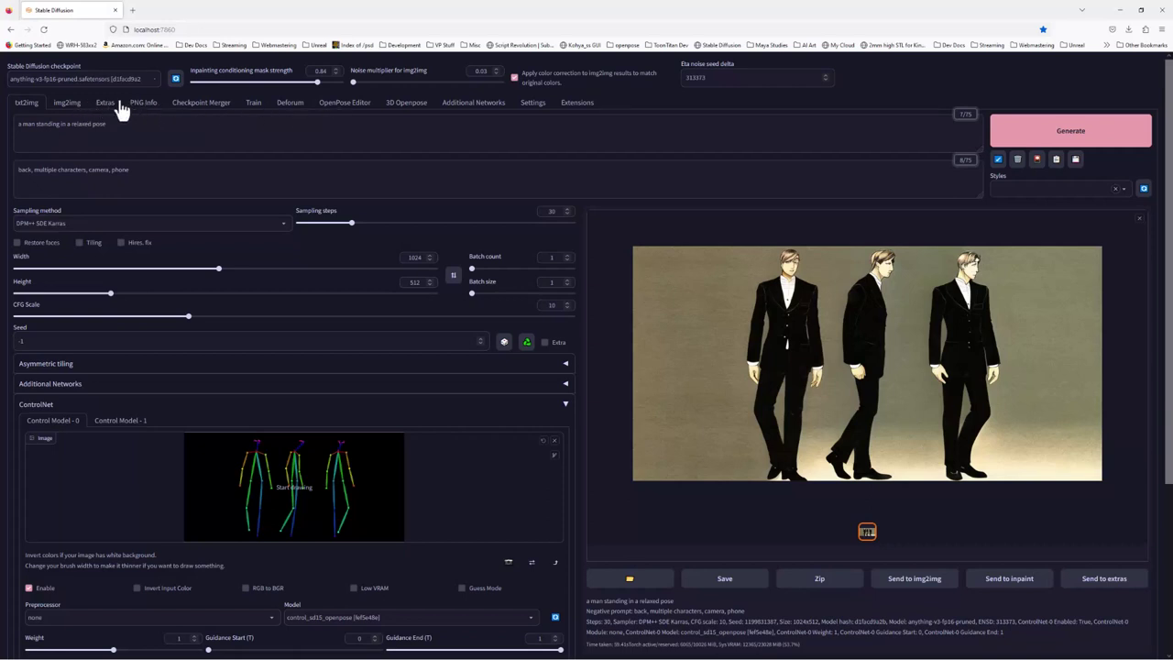
pyautogui.click(69, 103)
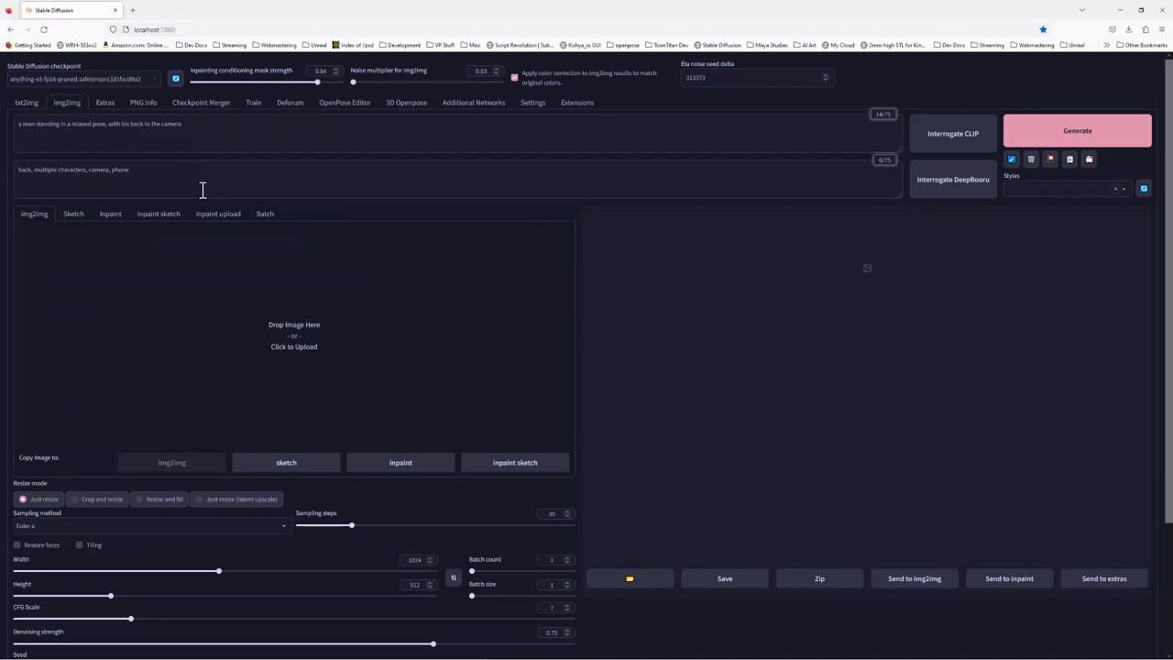
pyautogui.click(164, 220)
pyautogui.click(112, 220)
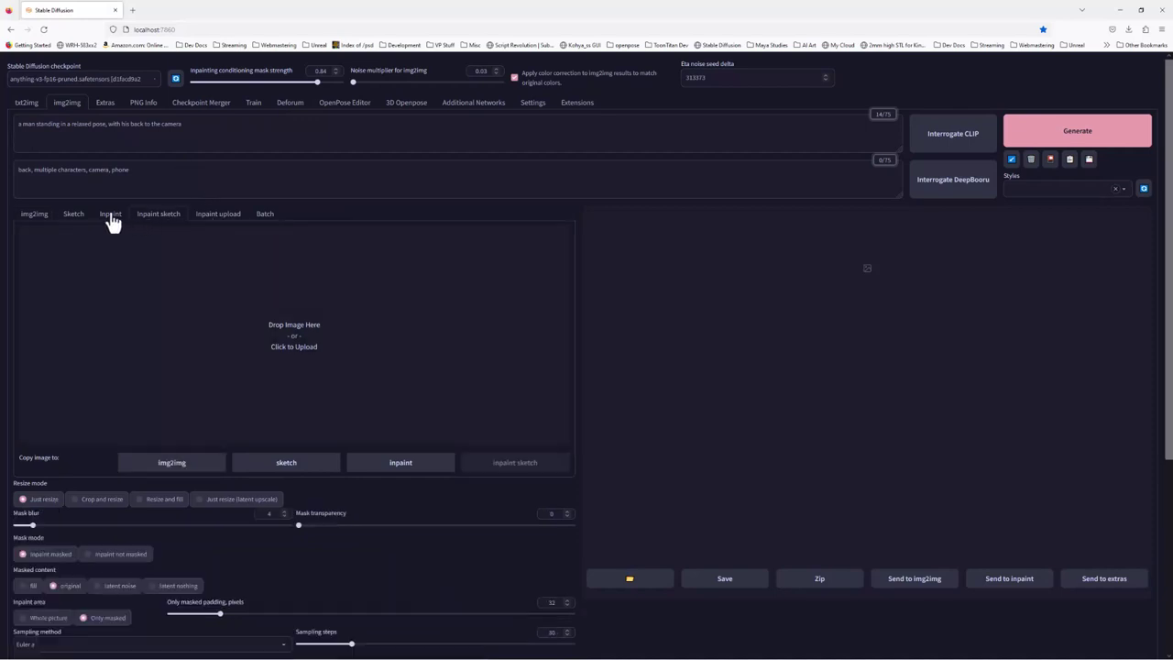
# Set the inpainting Sampling method to DPM++ SDE Karras
pyautogui.scroll(-2, 151, 608)
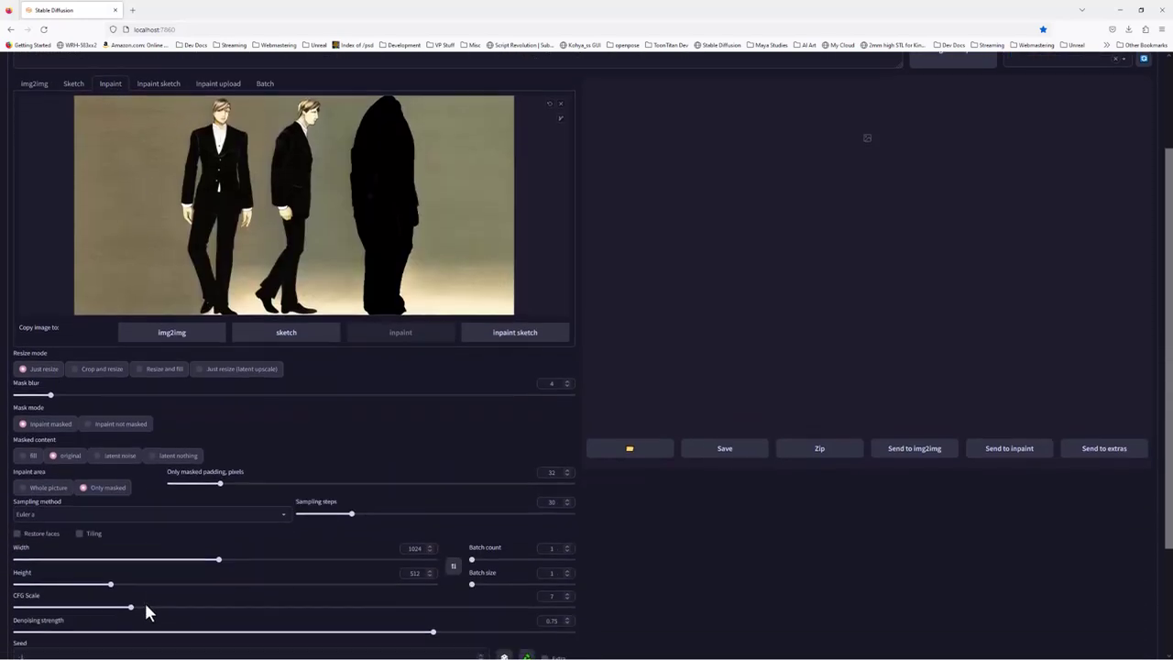
pyautogui.click(141, 503)
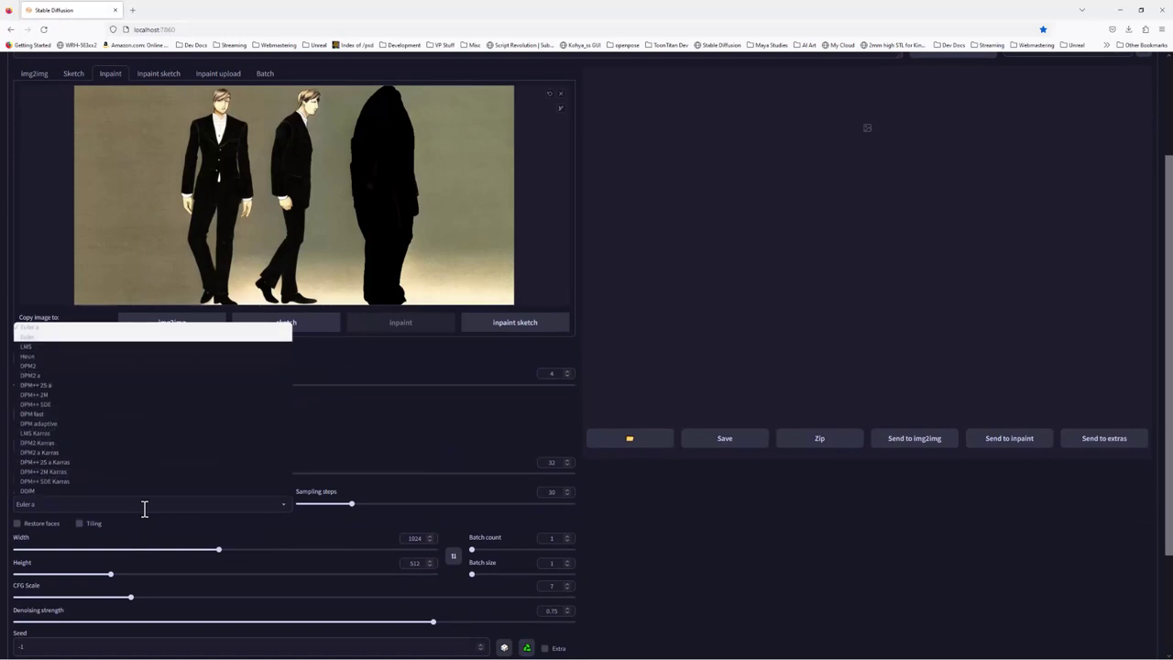
pyautogui.click(60, 479)
pyautogui.click(88, 504)
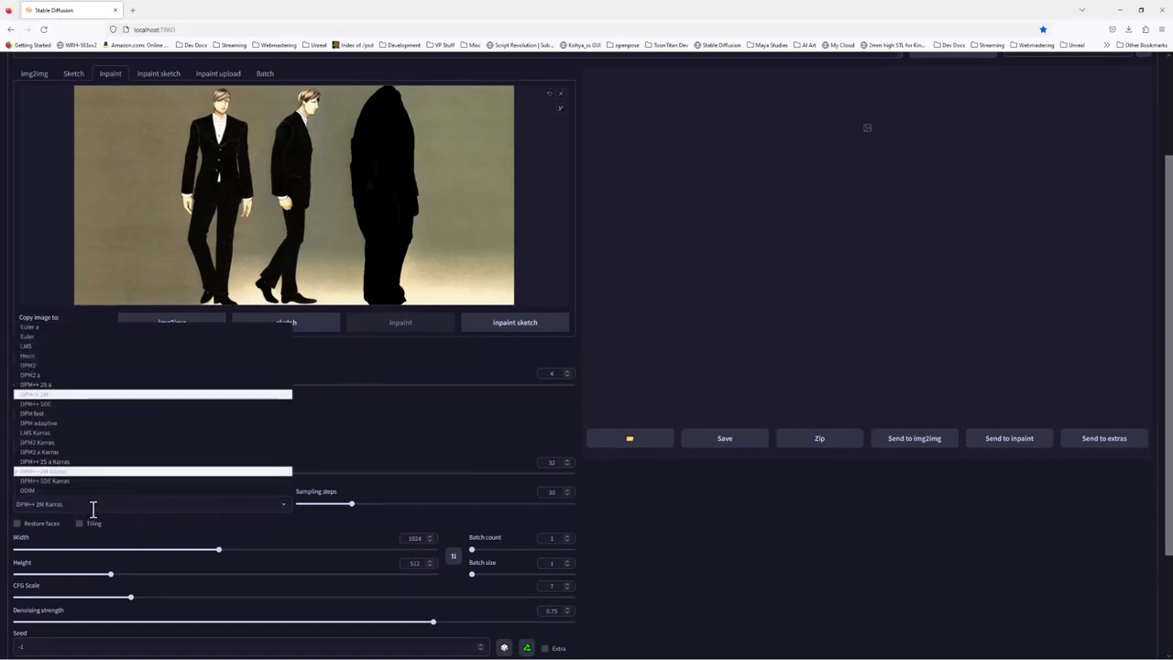
pyautogui.click(66, 483)
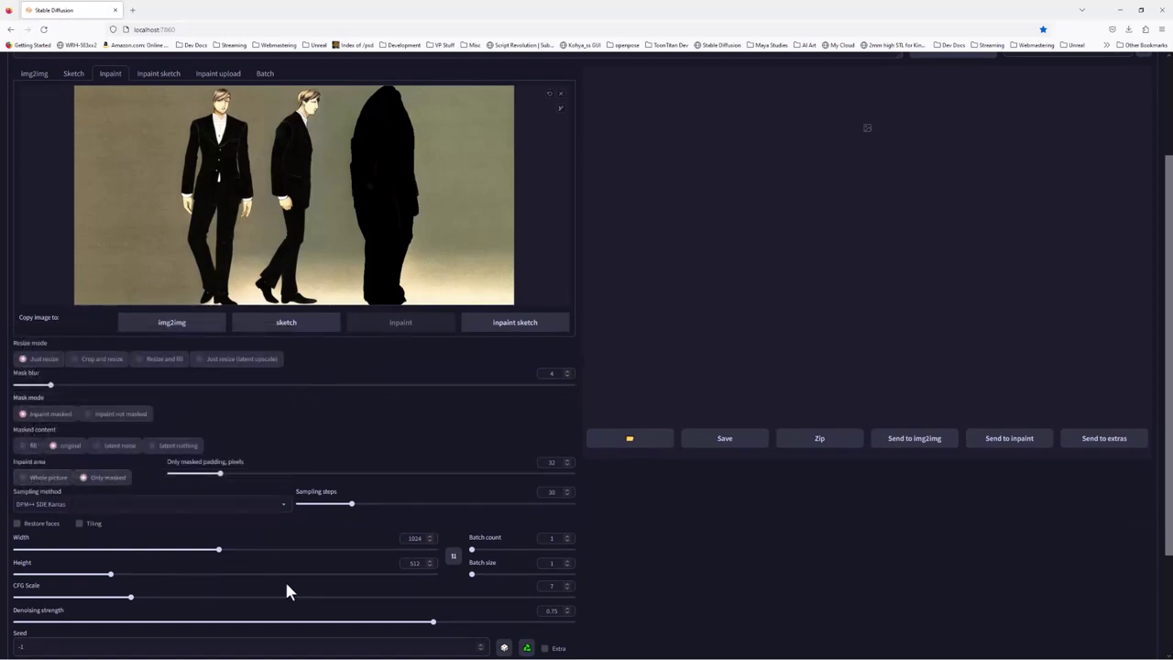
pyautogui.scroll(-3, 286, 591)
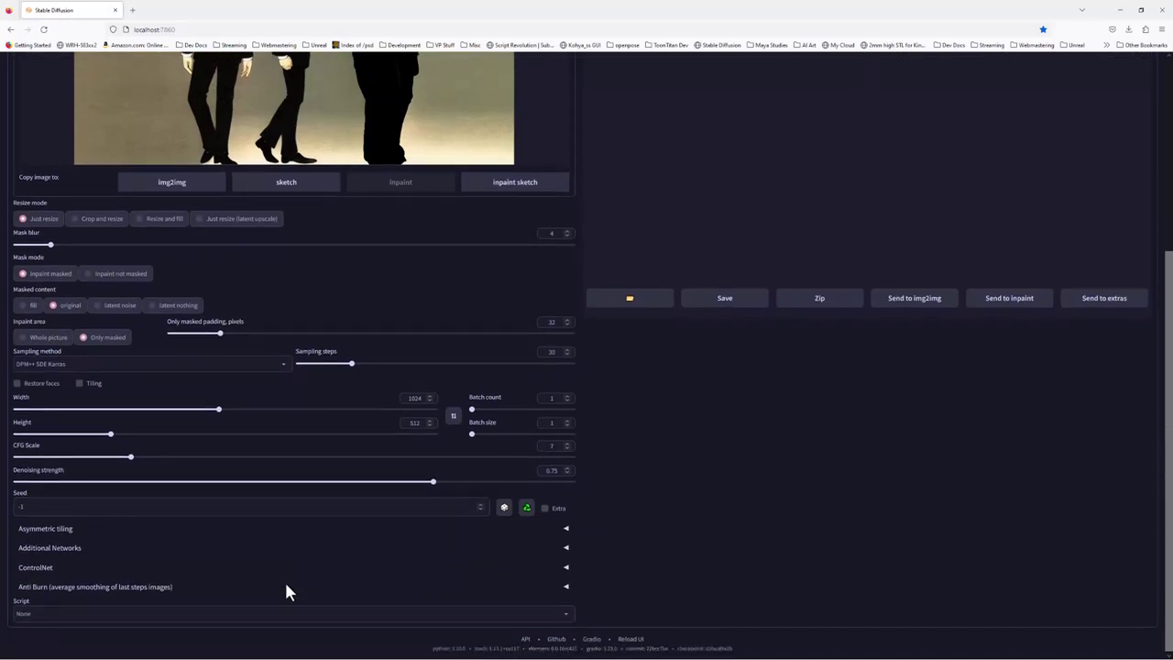
pyautogui.scroll(3, 280, 581)
pyautogui.scroll(-3, 281, 581)
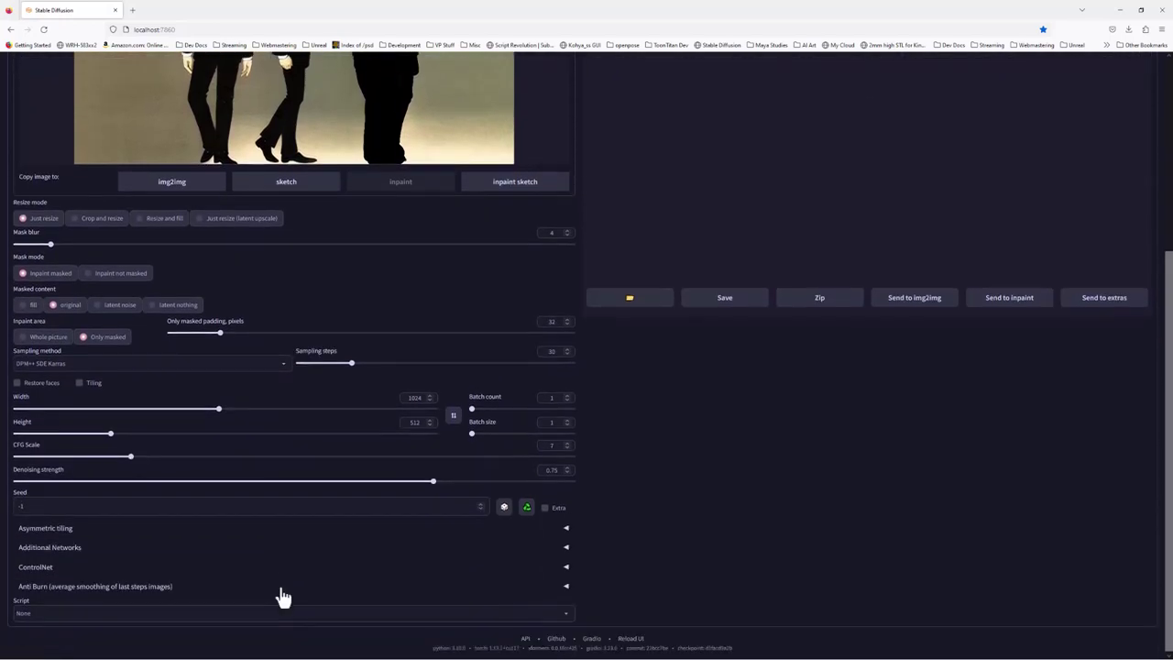
# Load model.jpg into ControlNet, enable it, and select the control_sd15_openpose [fef5e48e] model
pyautogui.click(49, 573)
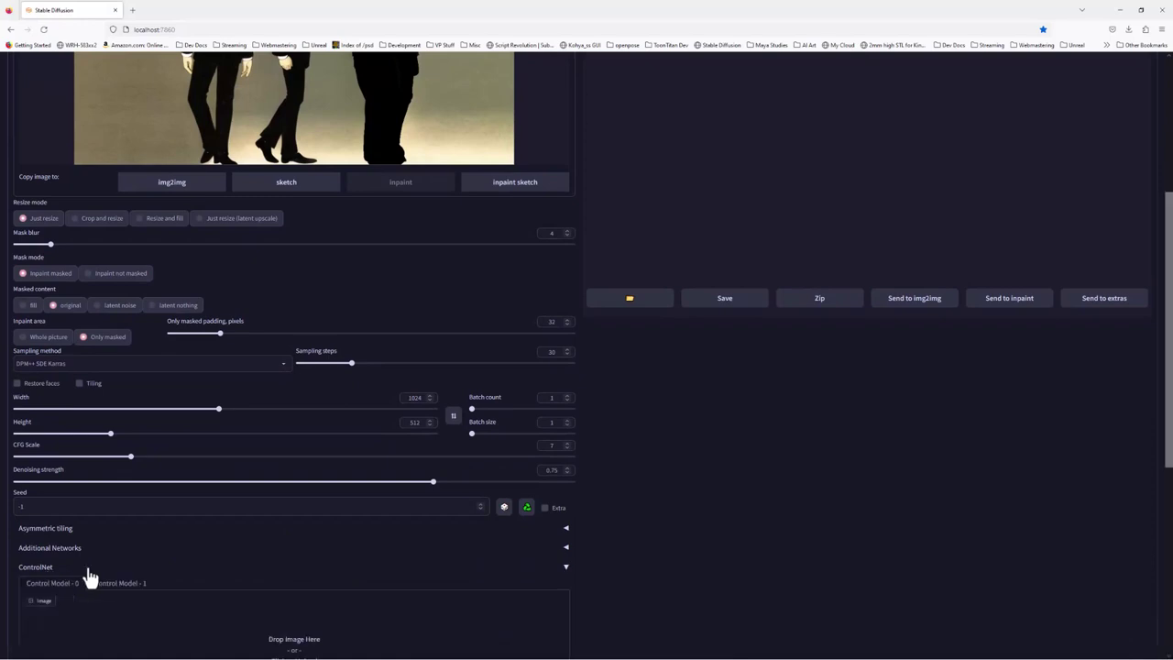
pyautogui.scroll(-3, 220, 547)
pyautogui.click(305, 521)
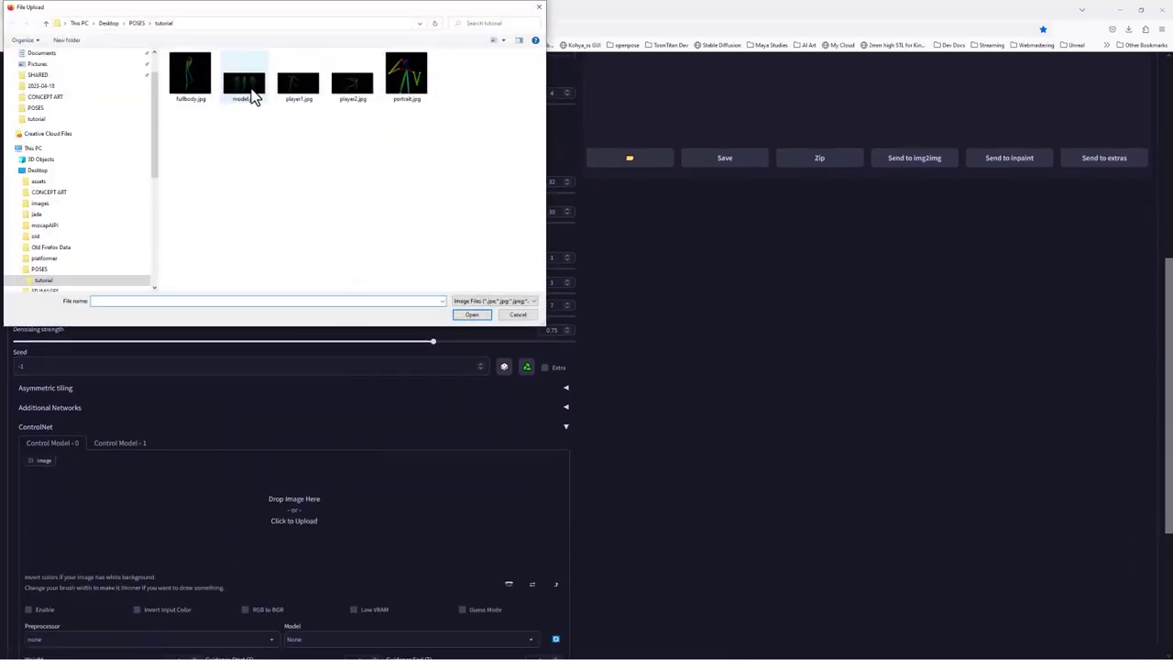
pyautogui.click(253, 96)
pyautogui.click(471, 314)
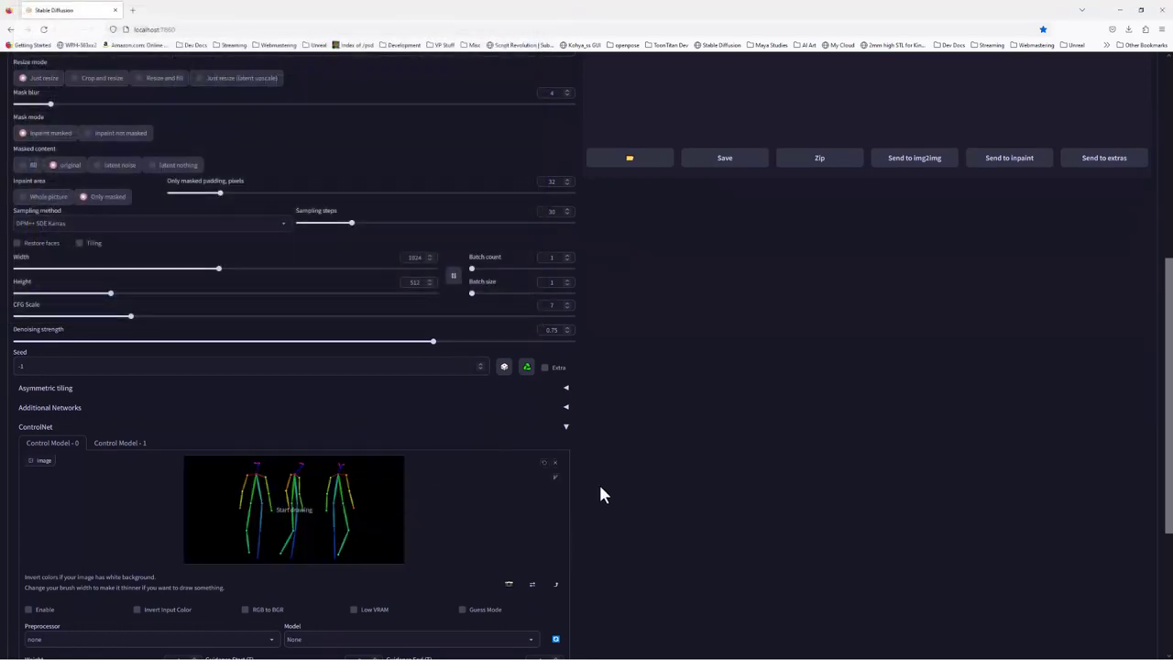
pyautogui.click(48, 616)
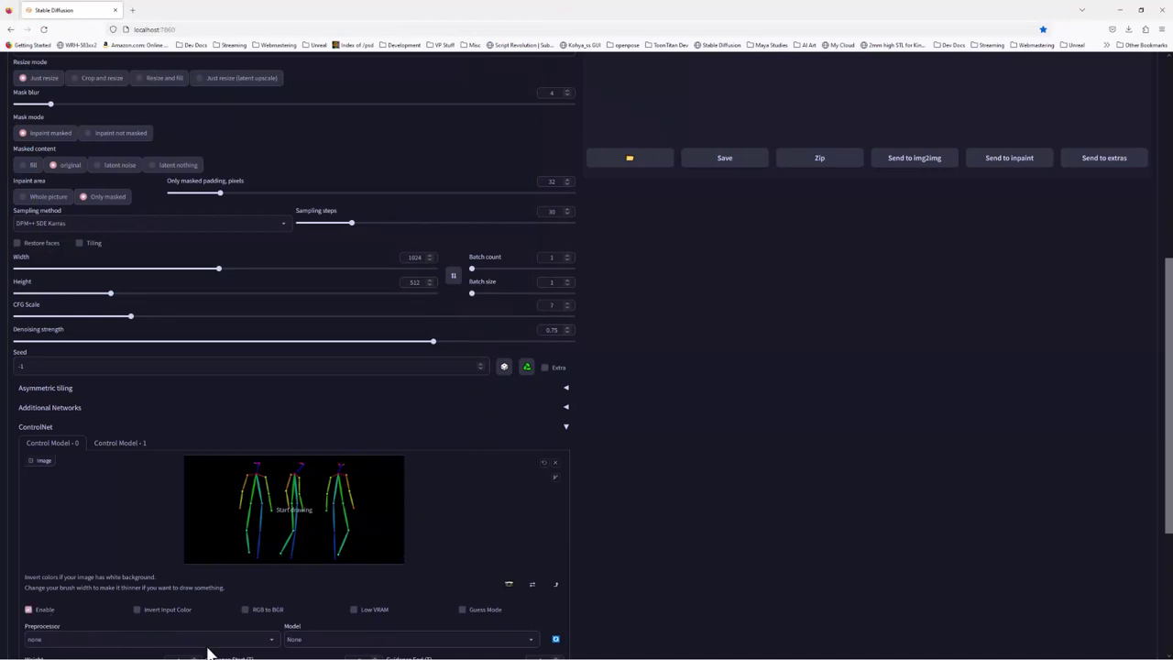
pyautogui.click(325, 639)
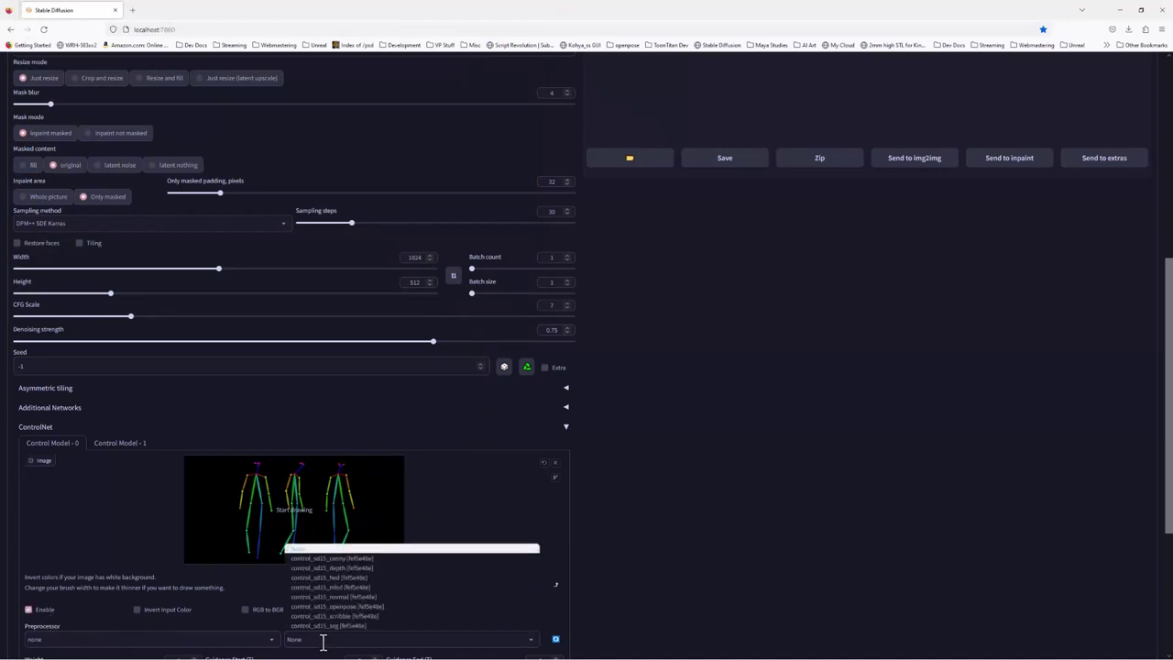
pyautogui.click(358, 607)
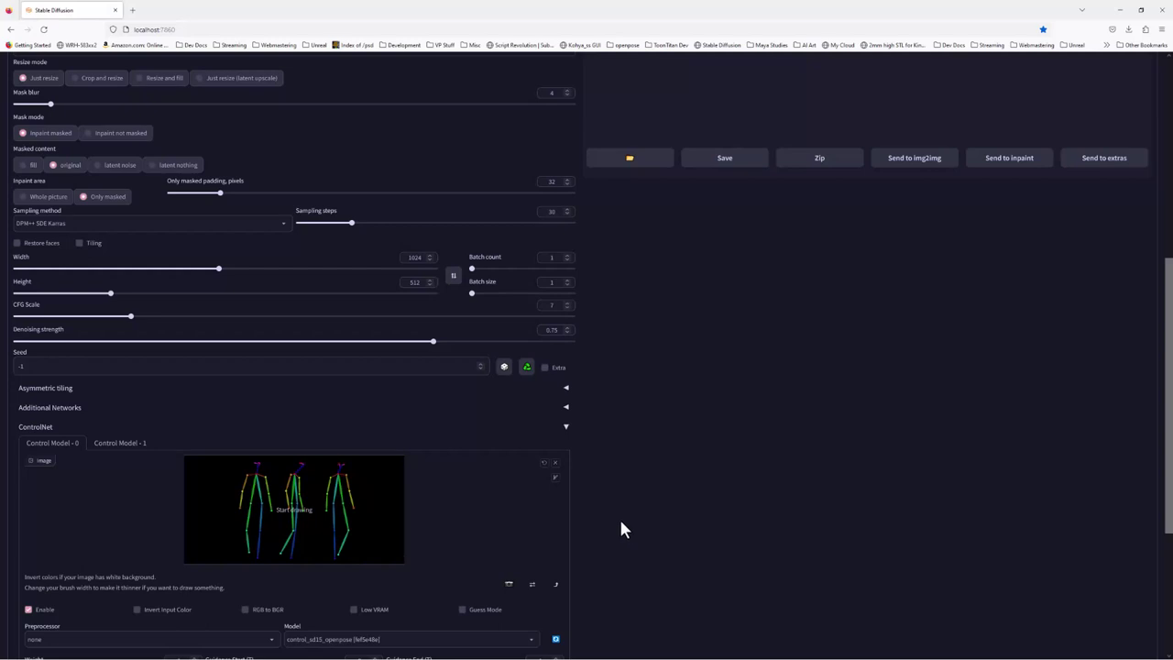
pyautogui.scroll(5, 617, 546)
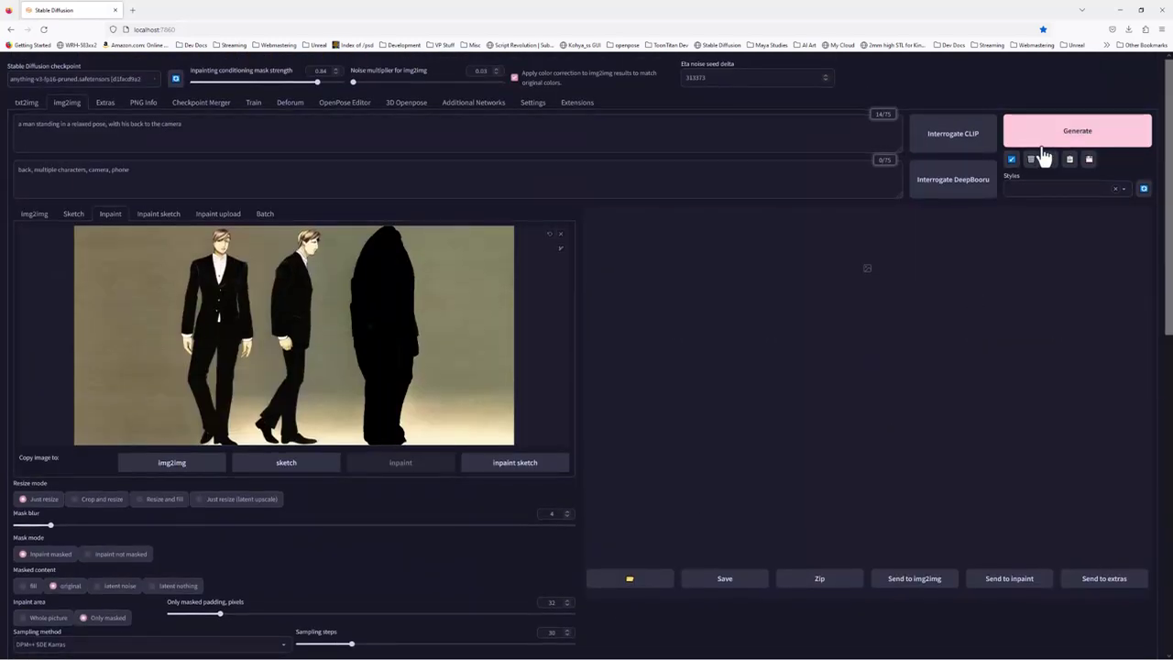
# Generate the inpainted three-men image and view the result at full size
pyautogui.click(1049, 133)
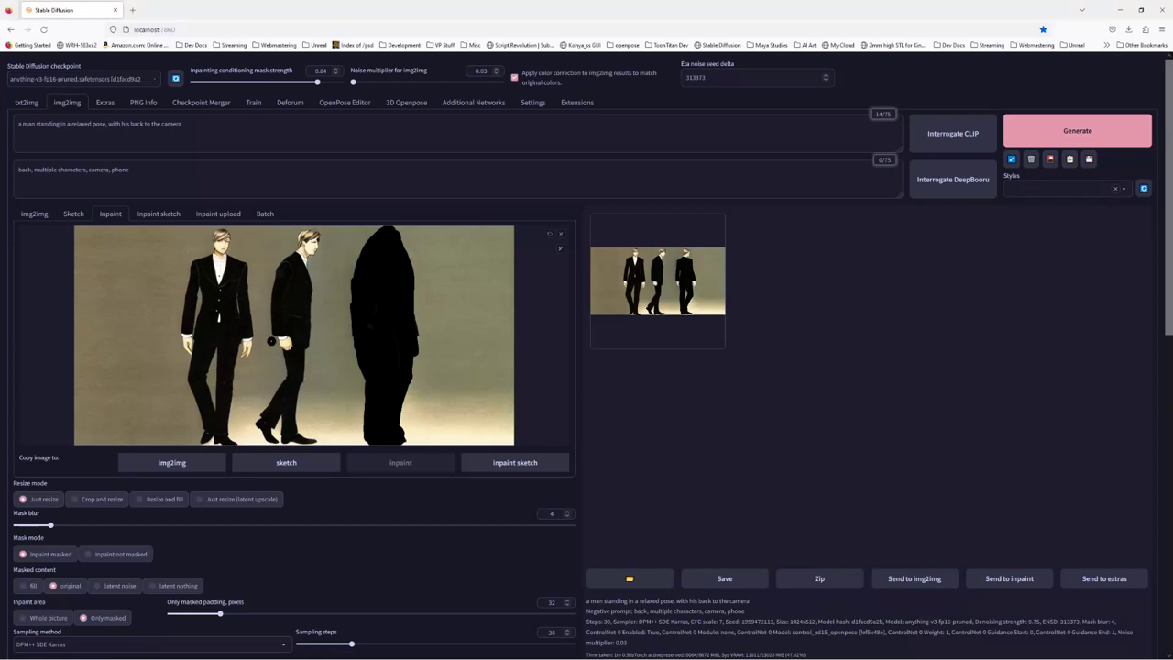
pyautogui.click(712, 301)
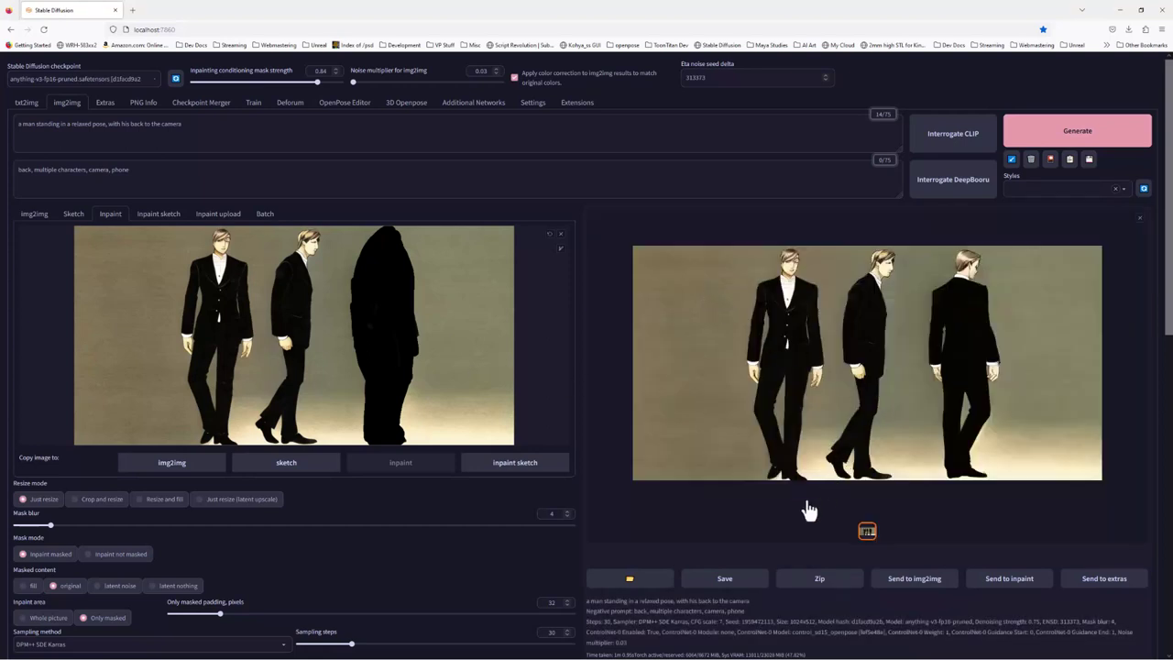
# Review the inpainted result with the third man facing away, then bring up the Start menu
pyautogui.scroll(-3, 702, 541)
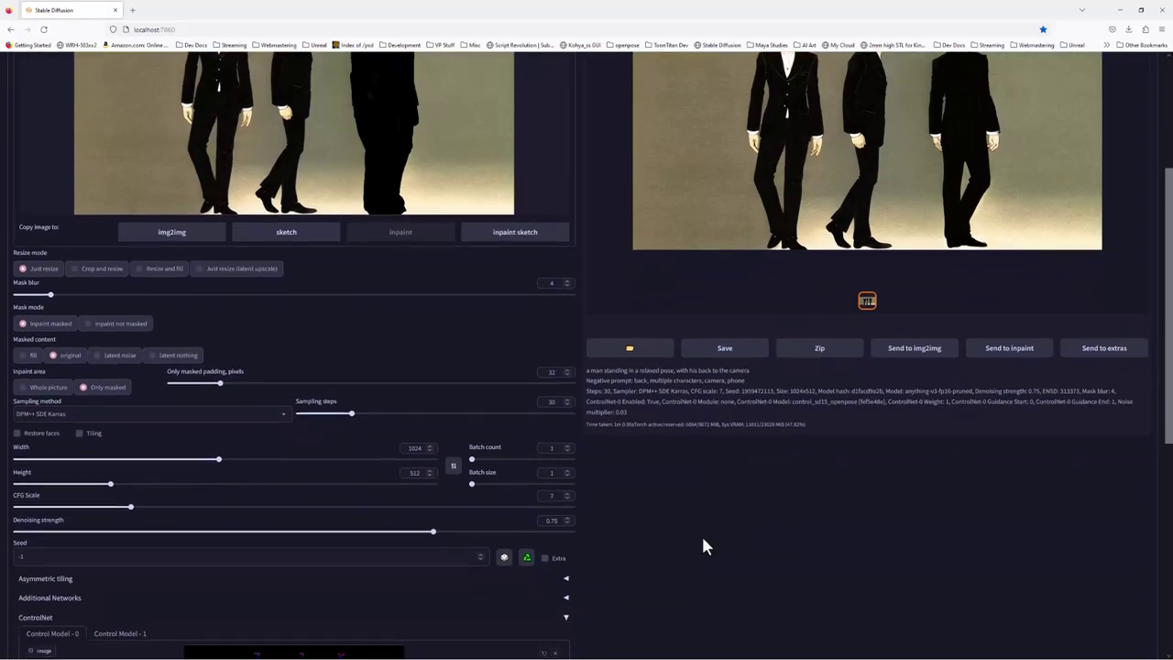
pyautogui.scroll(-2, 702, 544)
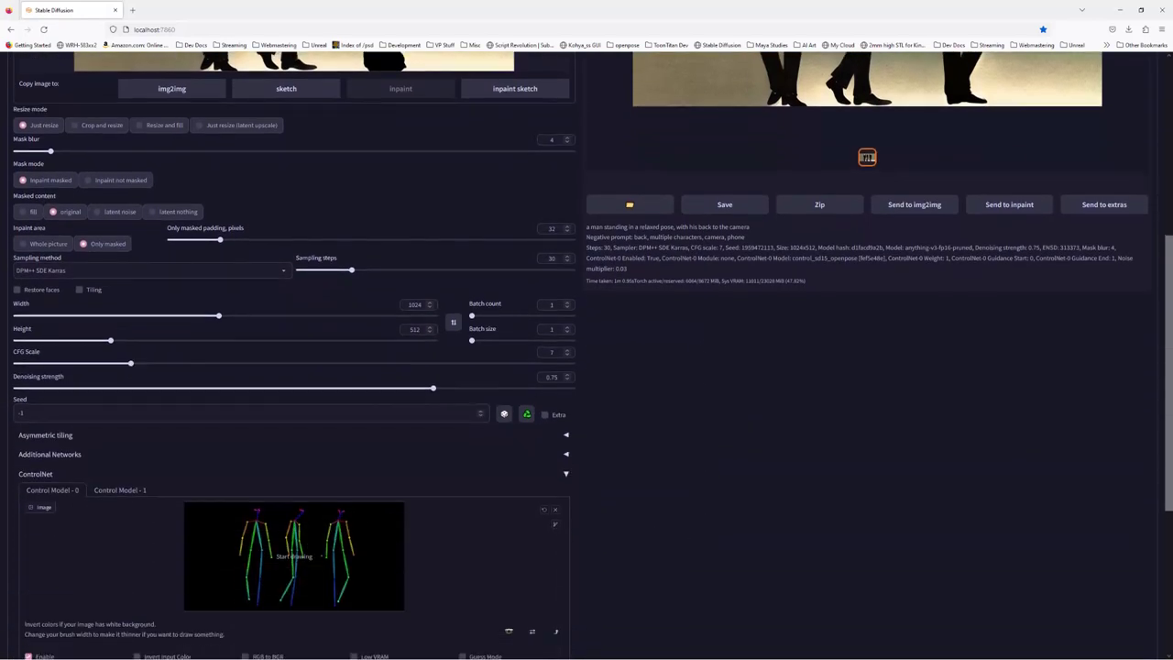
pyautogui.scroll(3, 793, 453)
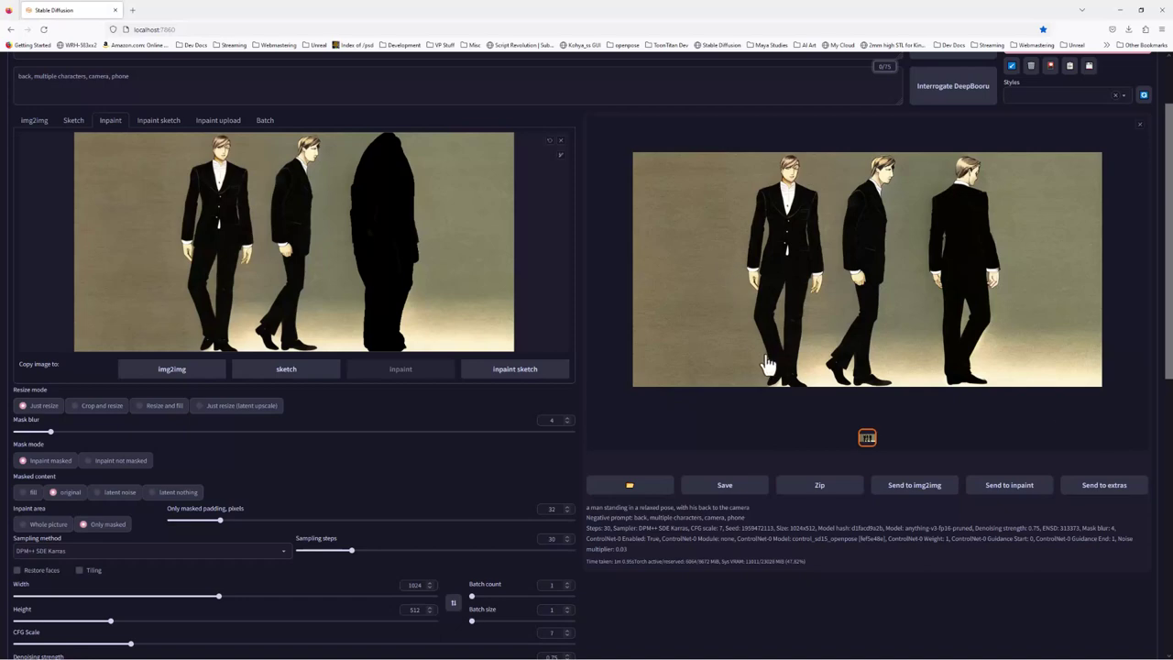
pyautogui.scroll(-5, 733, 456)
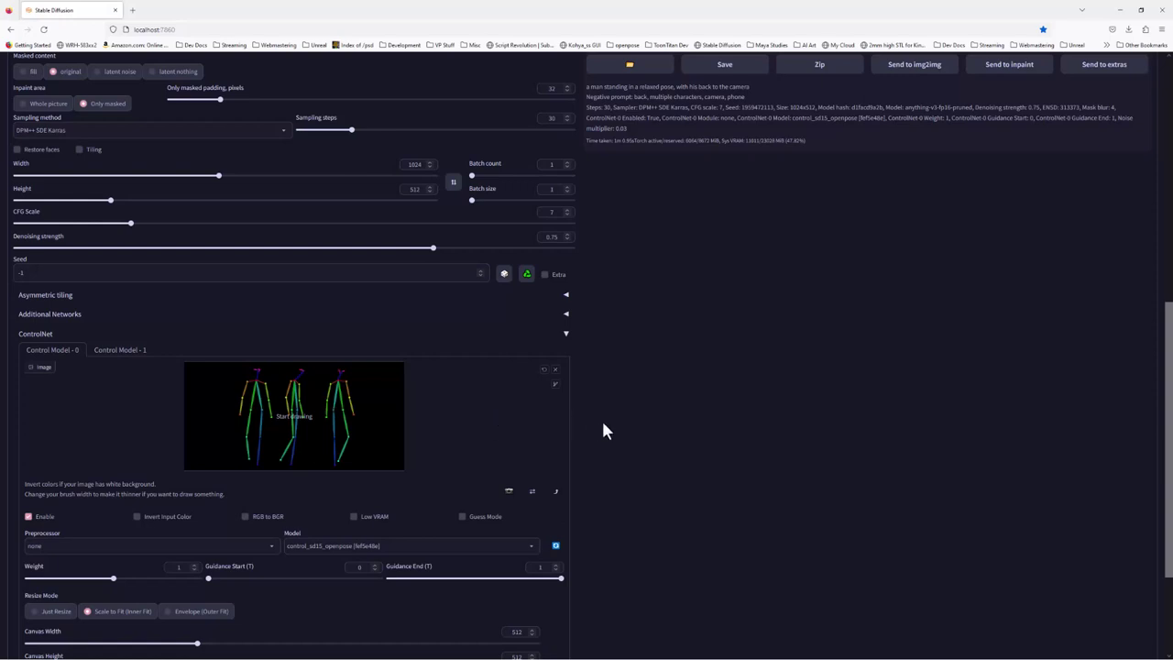
pyautogui.scroll(6, 620, 411)
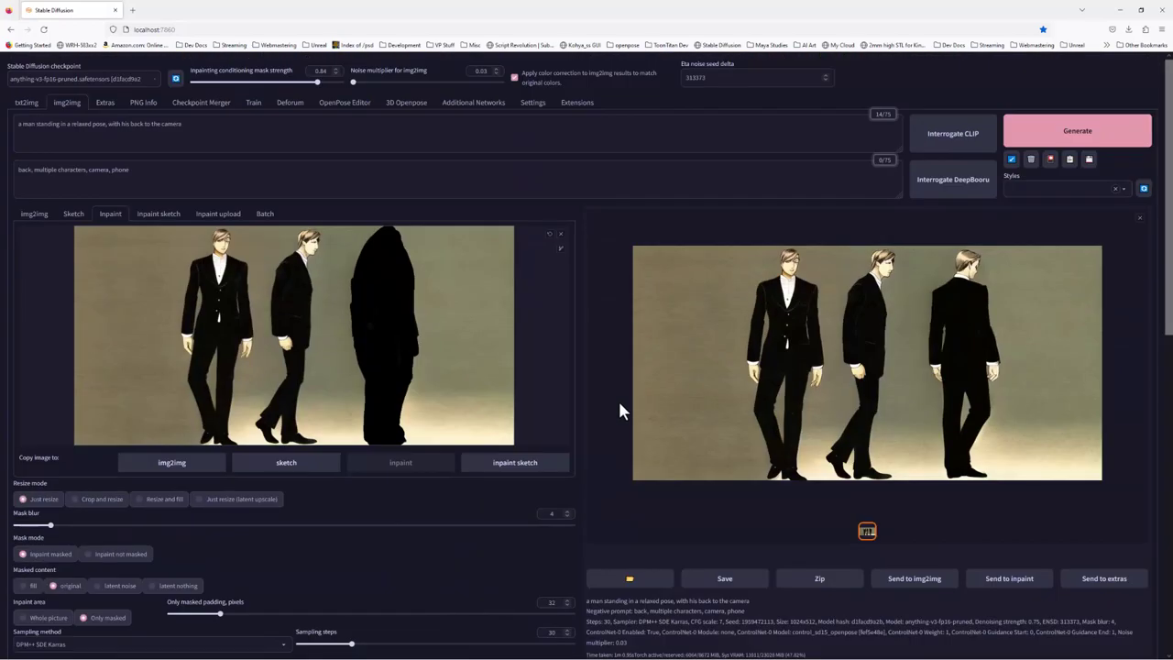
pyautogui.scroll(-5, 626, 423)
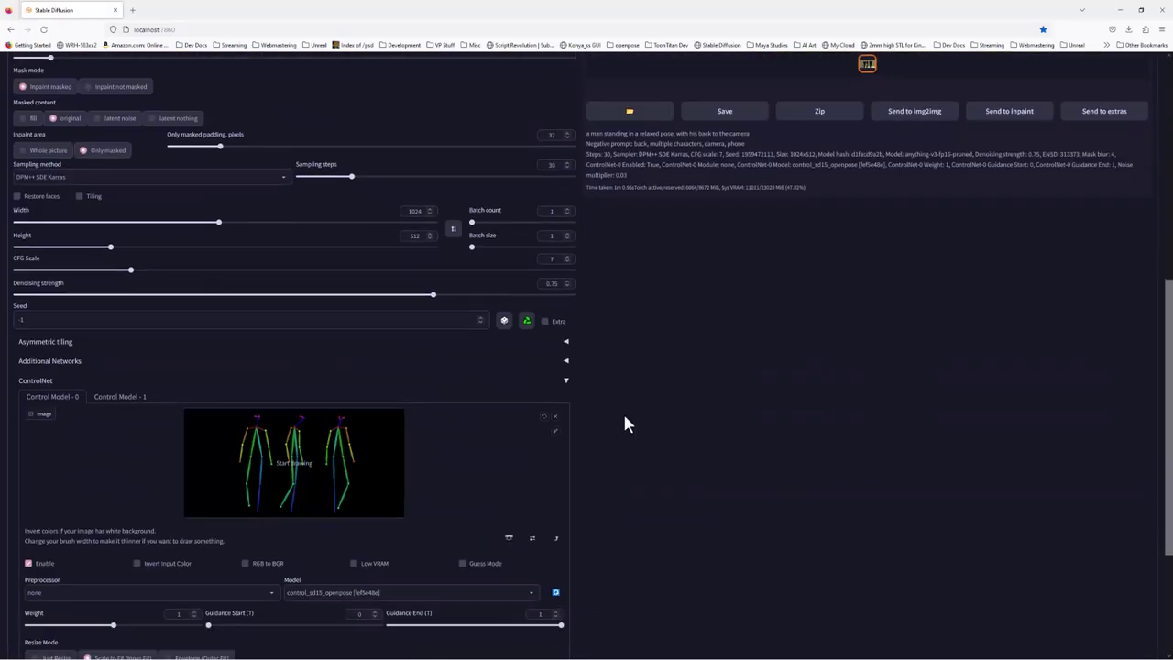
pyautogui.scroll(5, 628, 425)
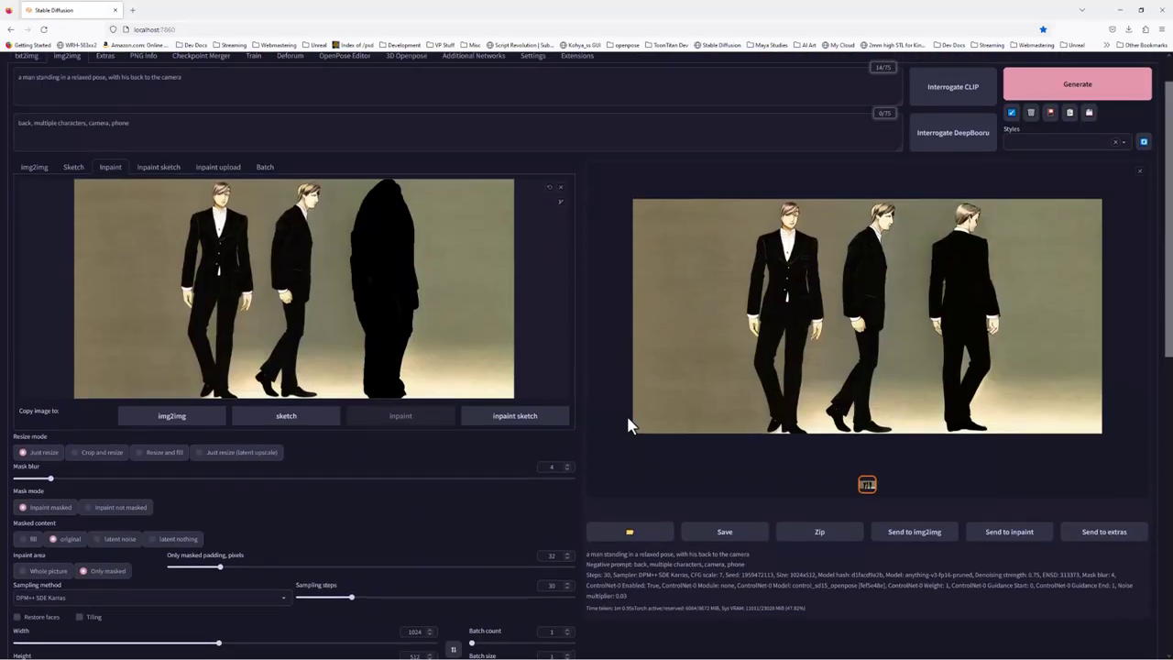
pyautogui.scroll(1, 569, 379)
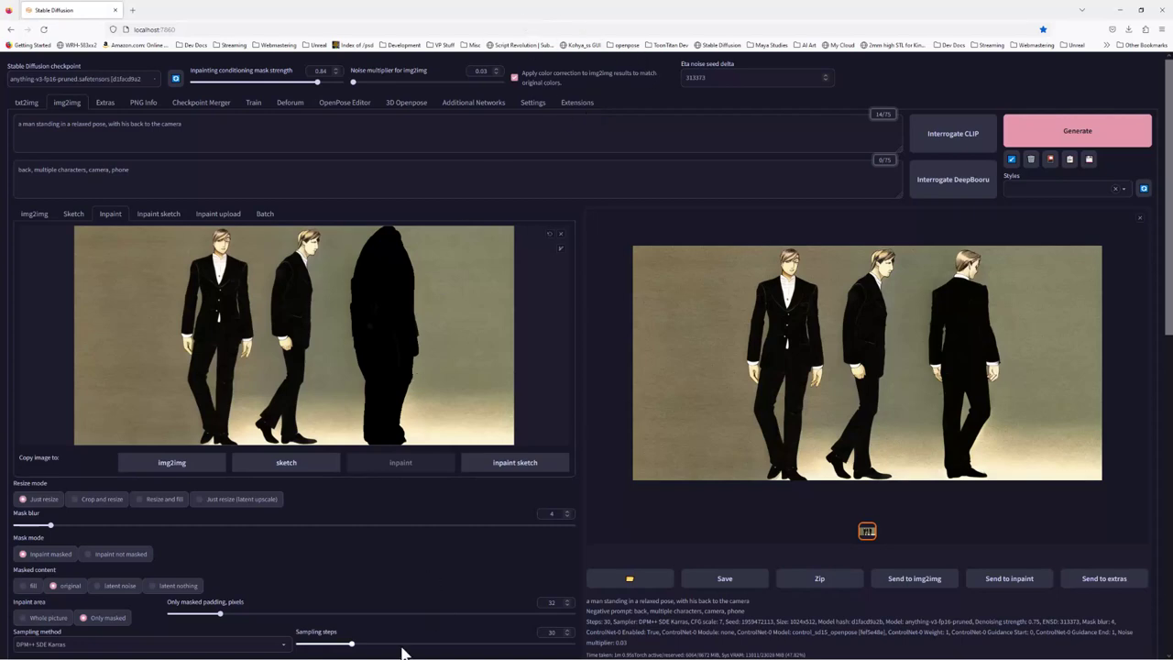
pyautogui.press('super')
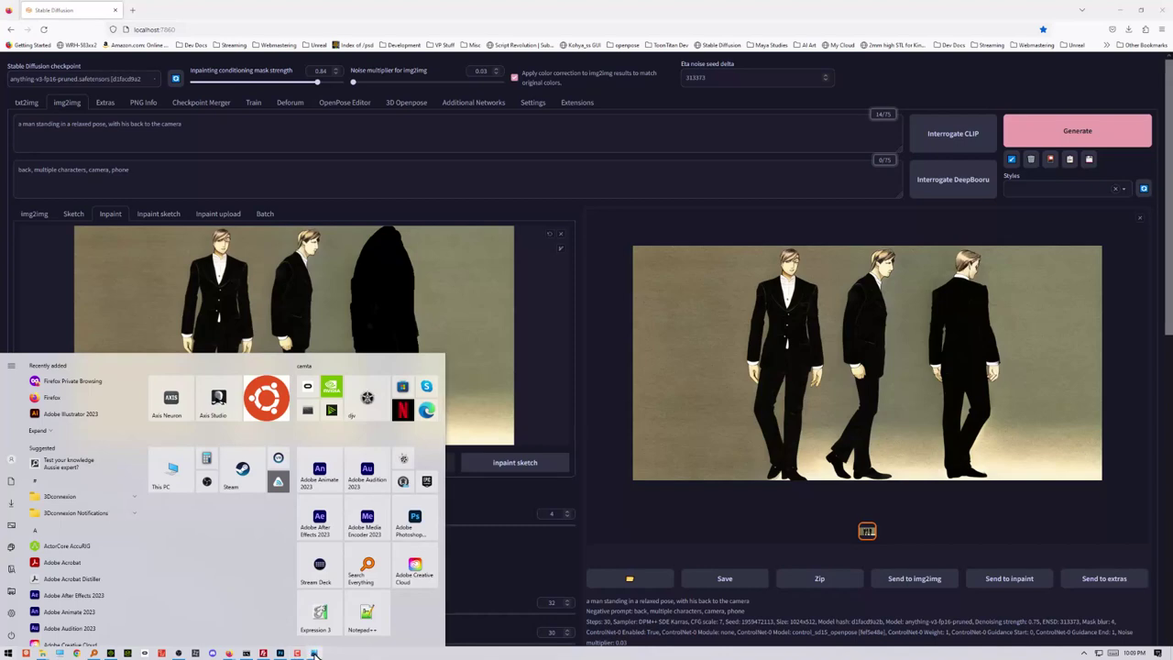
# Show Photoshop's Untitled-2 three-panel boxing comic page in a restored window shifted right
pyautogui.click(296, 653)
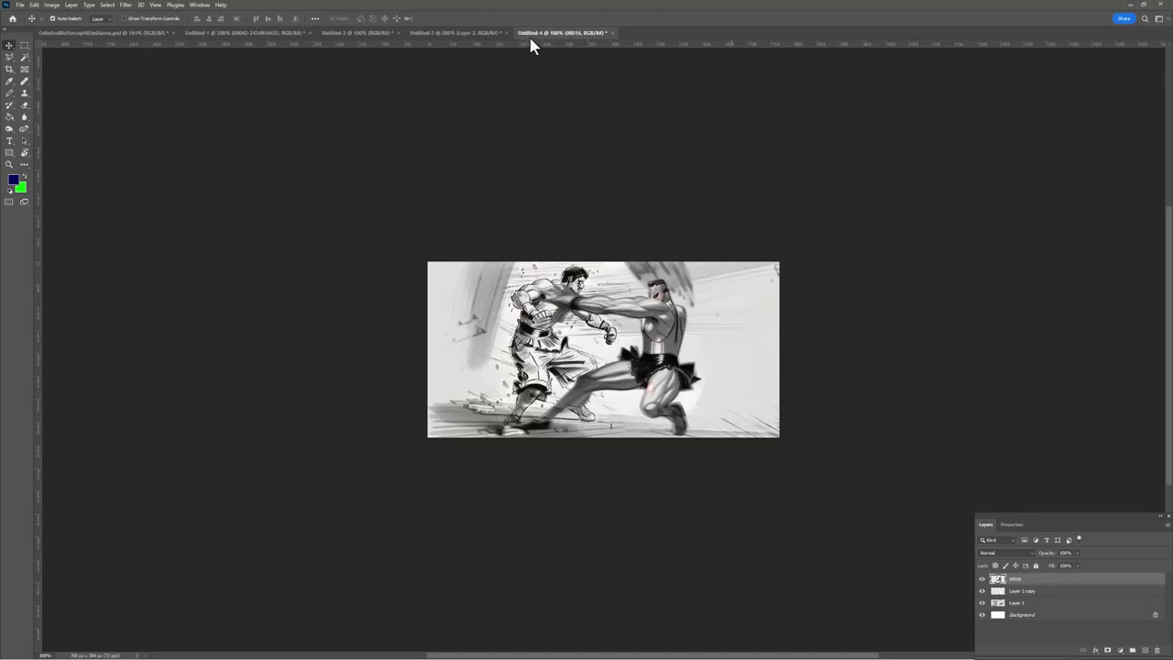
pyautogui.click(473, 33)
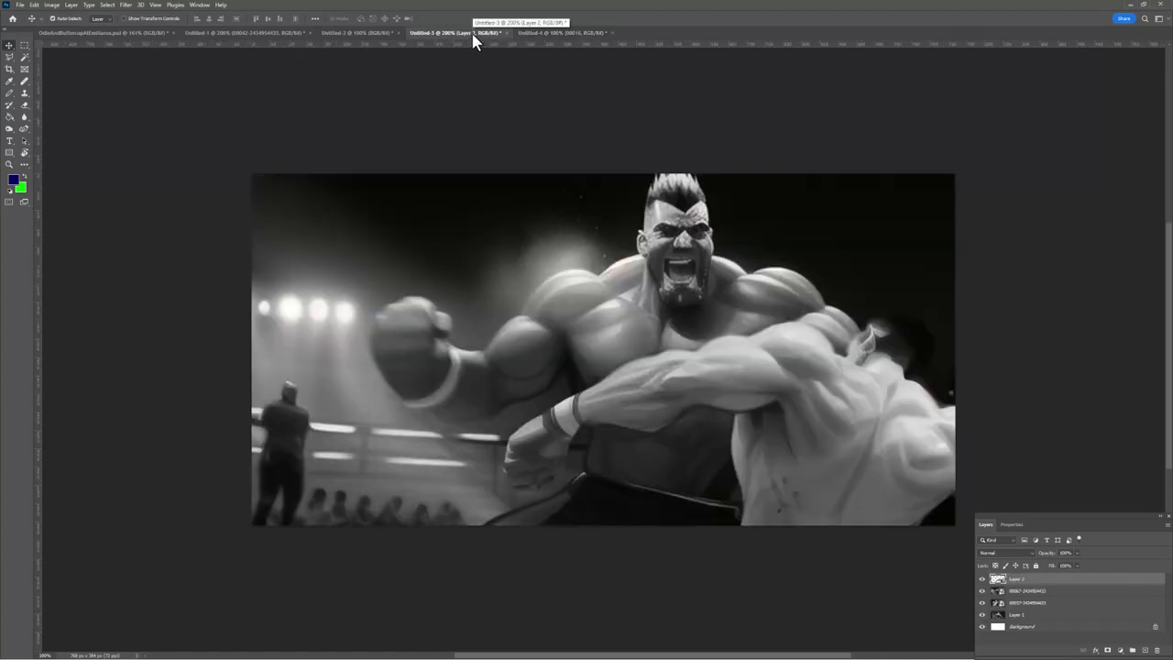
pyautogui.click(382, 34)
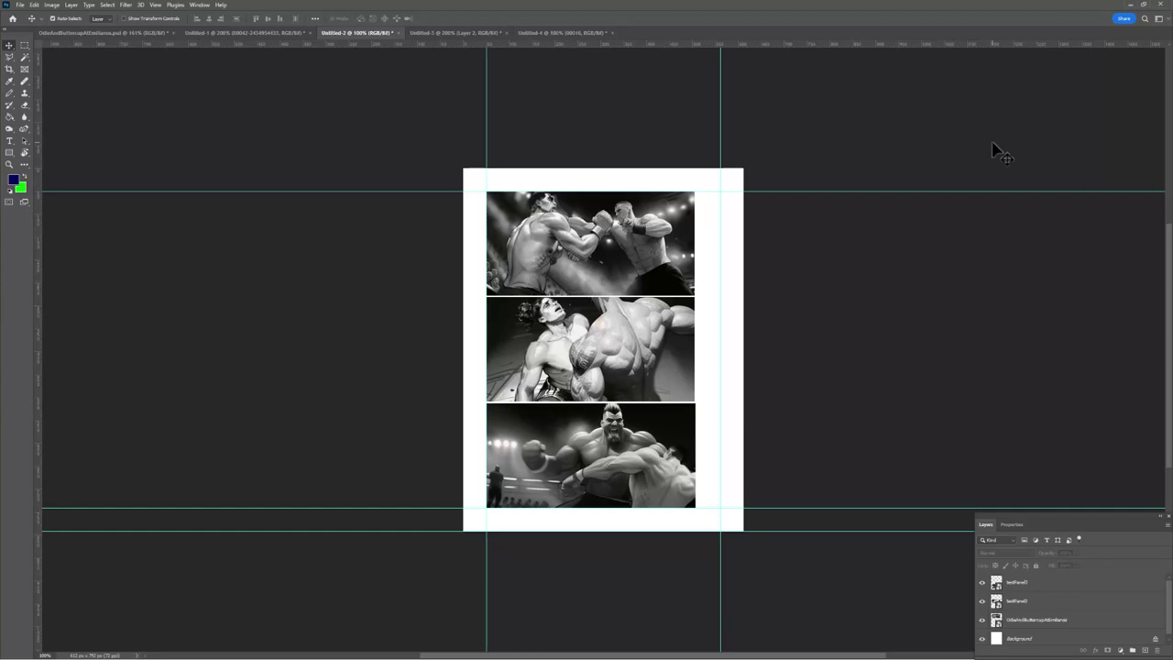
pyautogui.doubleClick(814, 2)
pyautogui.moveTo(753, 66); pyautogui.dragTo(964, 165)
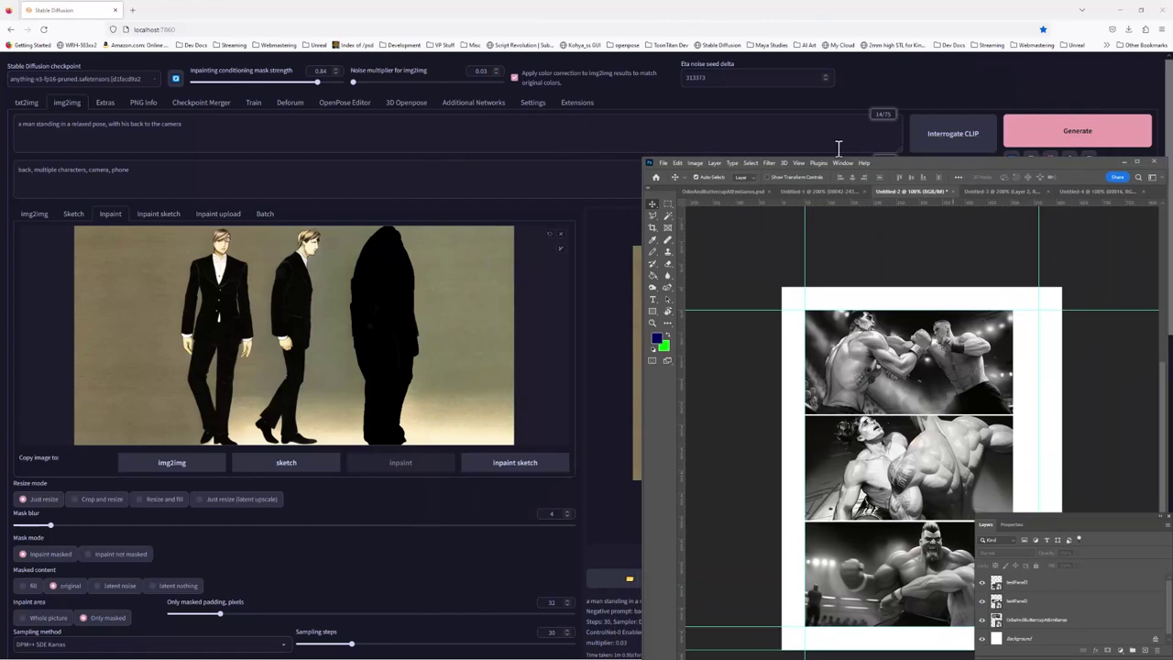
# Swing both arms of the 3D OpenPose skeleton outward, bending one forearm further
pyautogui.click(408, 107)
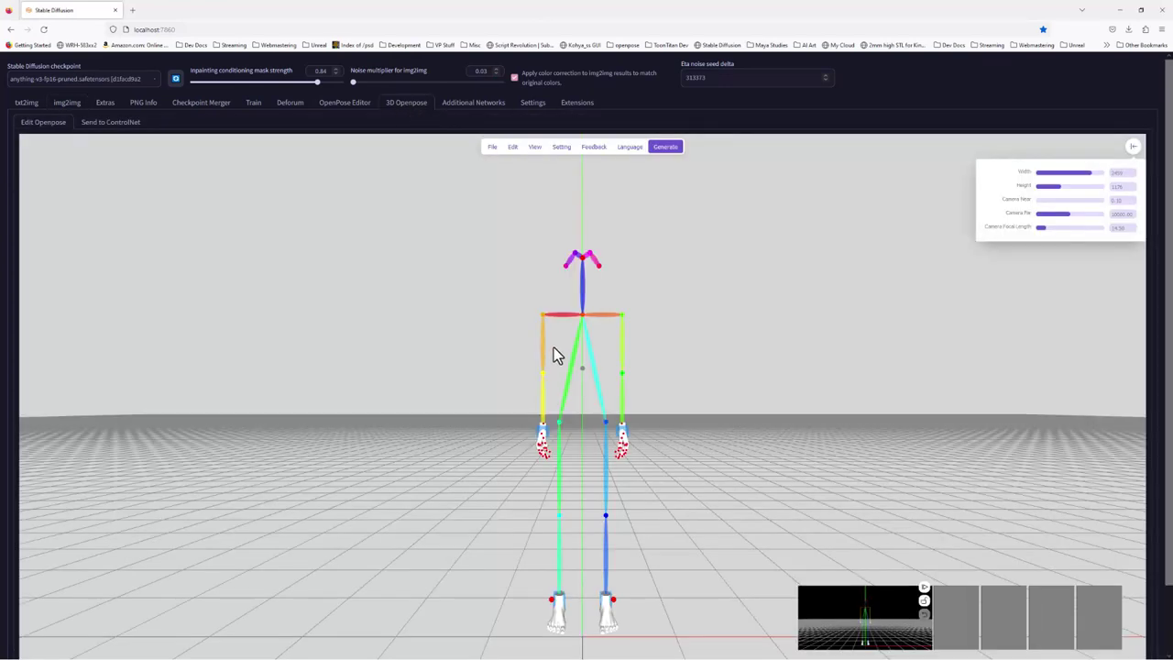
pyautogui.click(593, 322)
pyautogui.moveTo(613, 333); pyautogui.dragTo(612, 321)
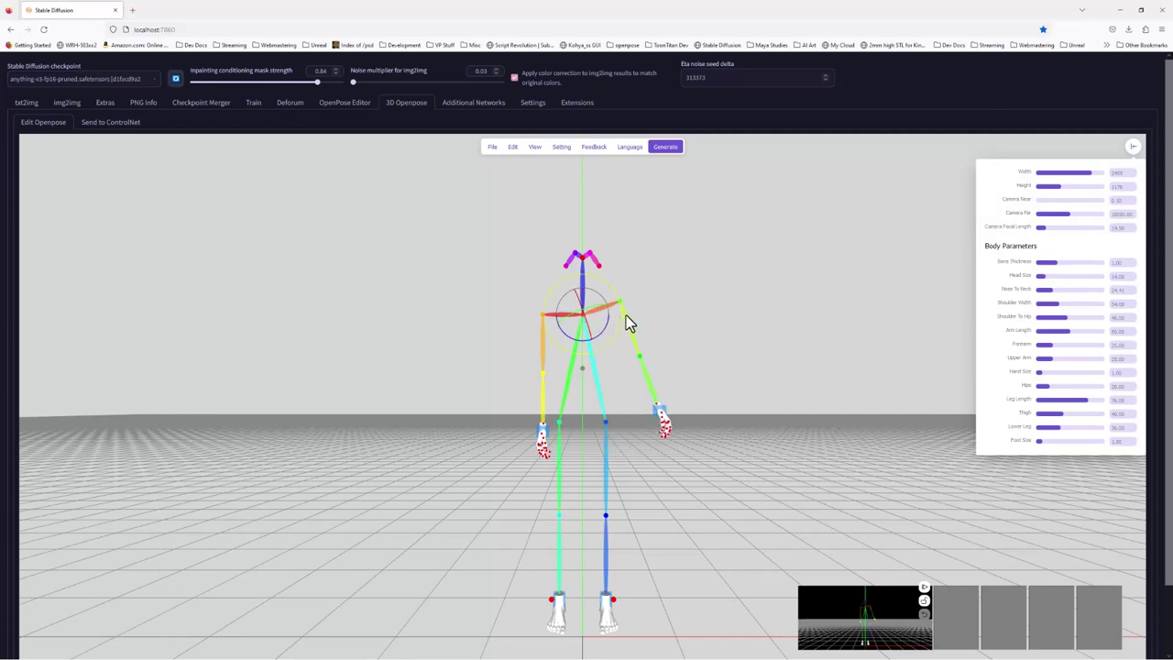
pyautogui.click(629, 325)
pyautogui.moveTo(636, 335); pyautogui.dragTo(652, 306)
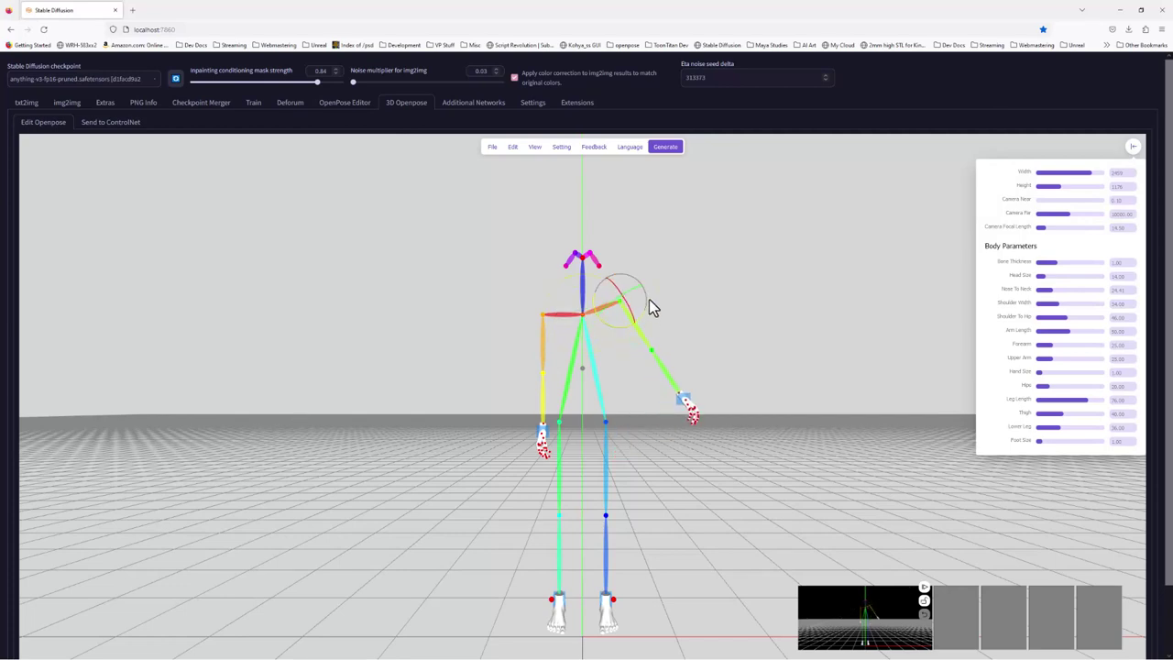
pyautogui.click(544, 349)
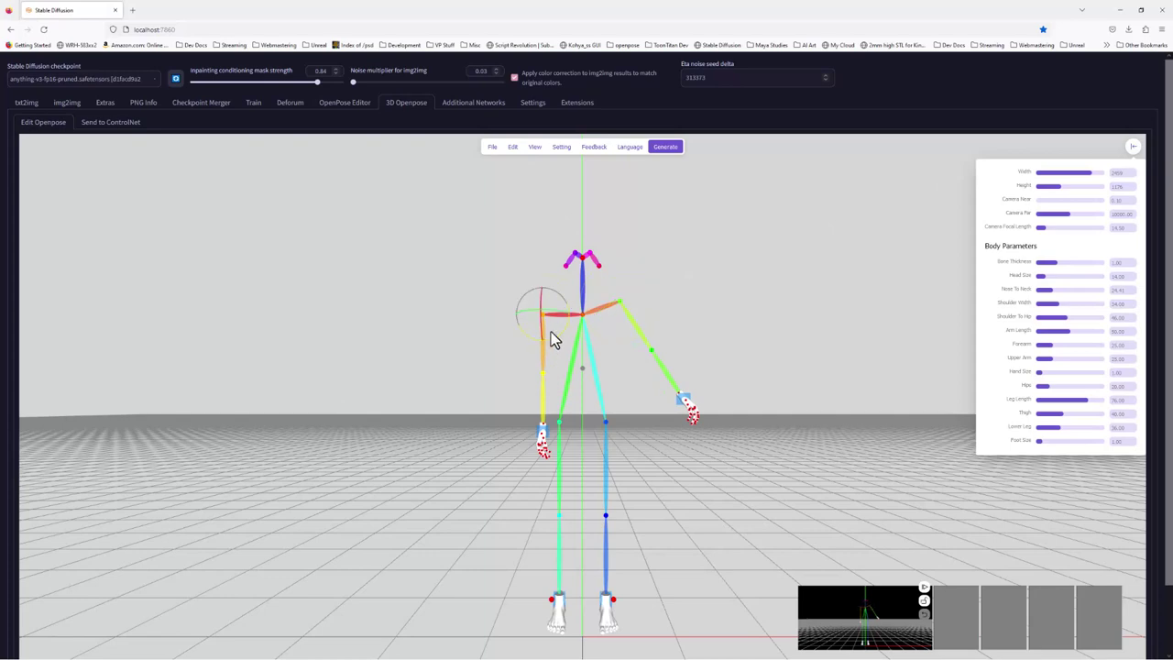
pyautogui.moveTo(562, 335)
pyautogui.mouseDown()
pyautogui.moveTo(529, 348)
pyautogui.moveTo(553, 346)
pyautogui.mouseUp()
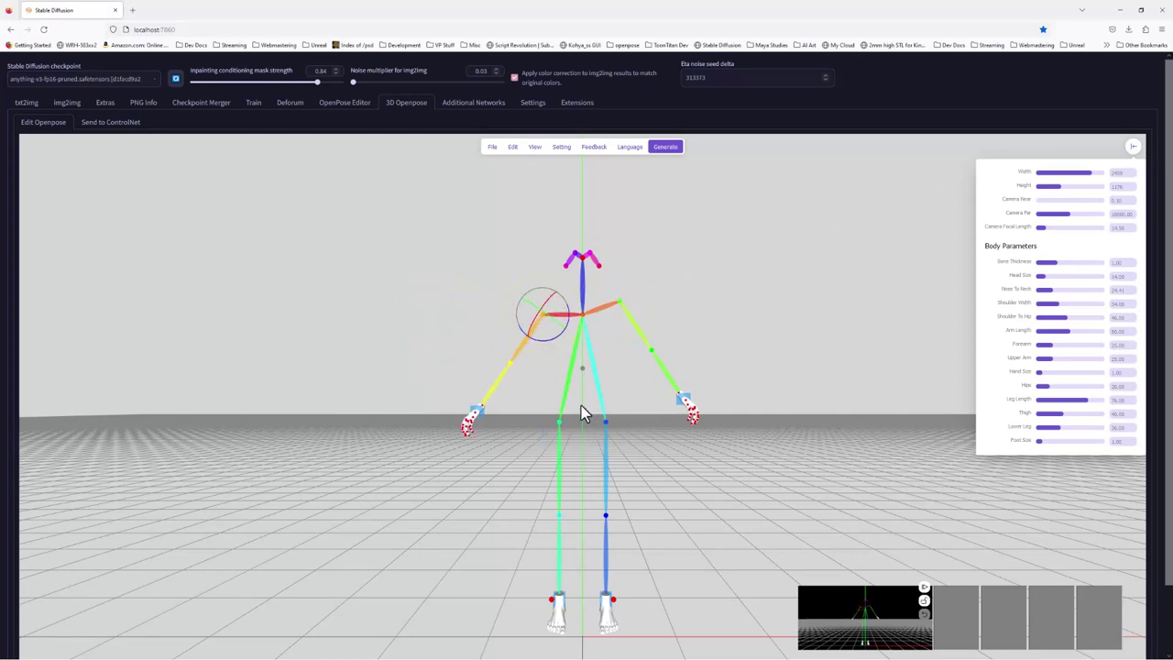
# Rotate the skeleton's hip joint to turn the body slightly
pyautogui.click(584, 370)
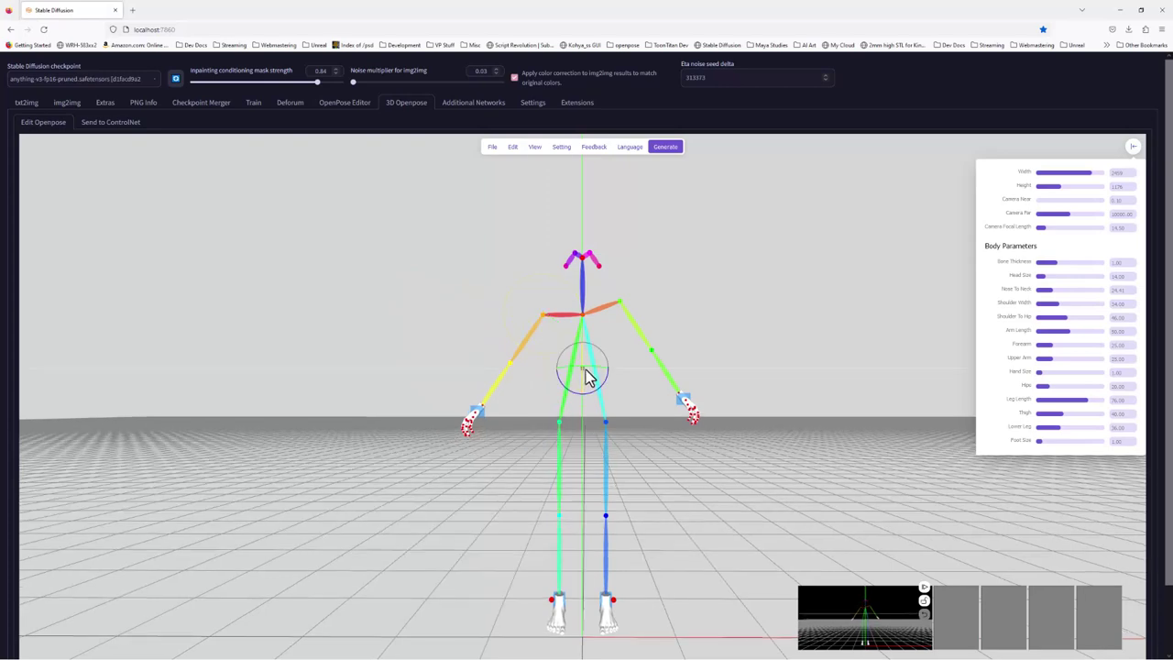
pyautogui.moveTo(591, 374); pyautogui.dragTo(618, 371)
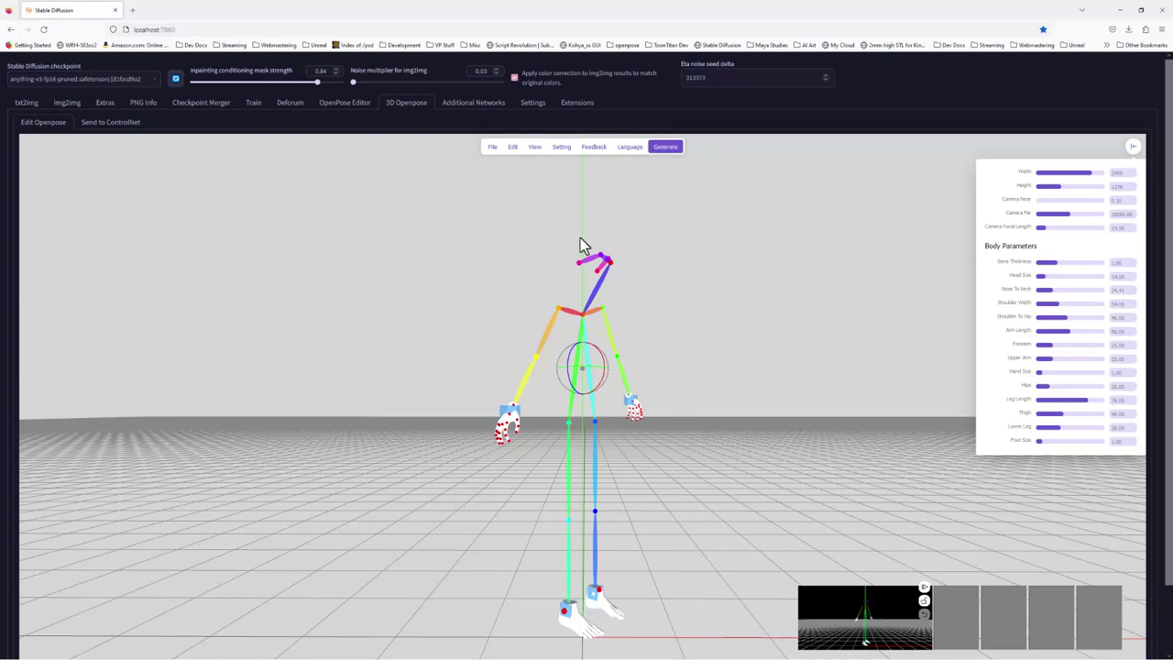
pyautogui.click(355, 106)
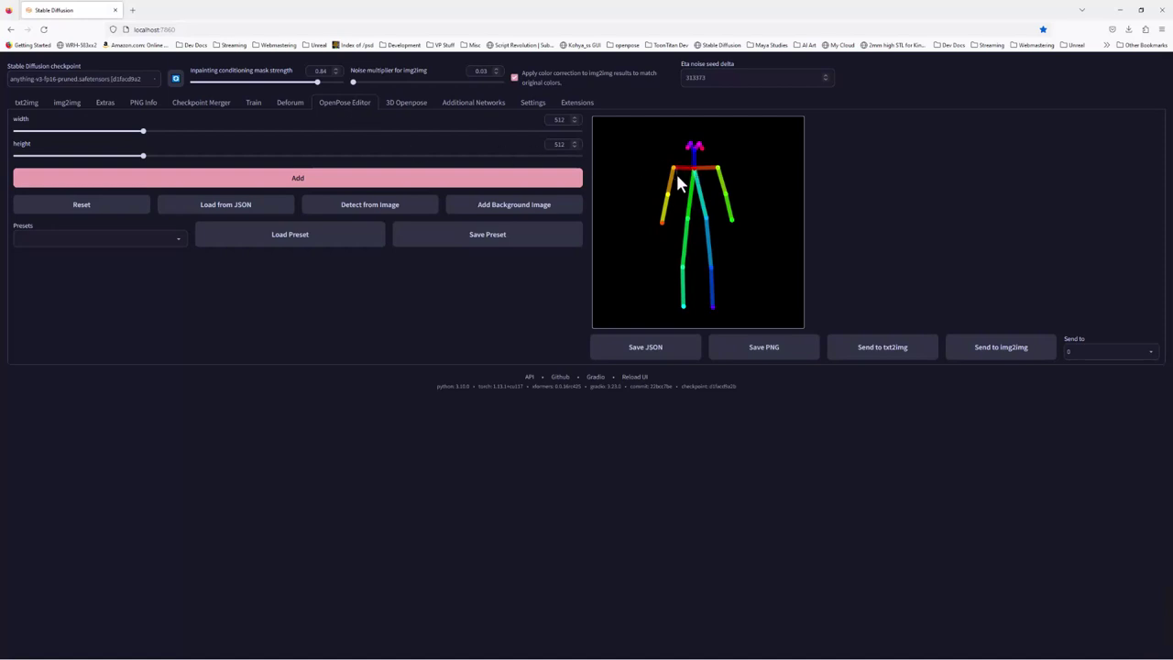
# Lower the 2D stick figure's shoulder joint, recheck the txt2img page, and minimize the browser
pyautogui.moveTo(675, 168); pyautogui.dragTo(695, 217)
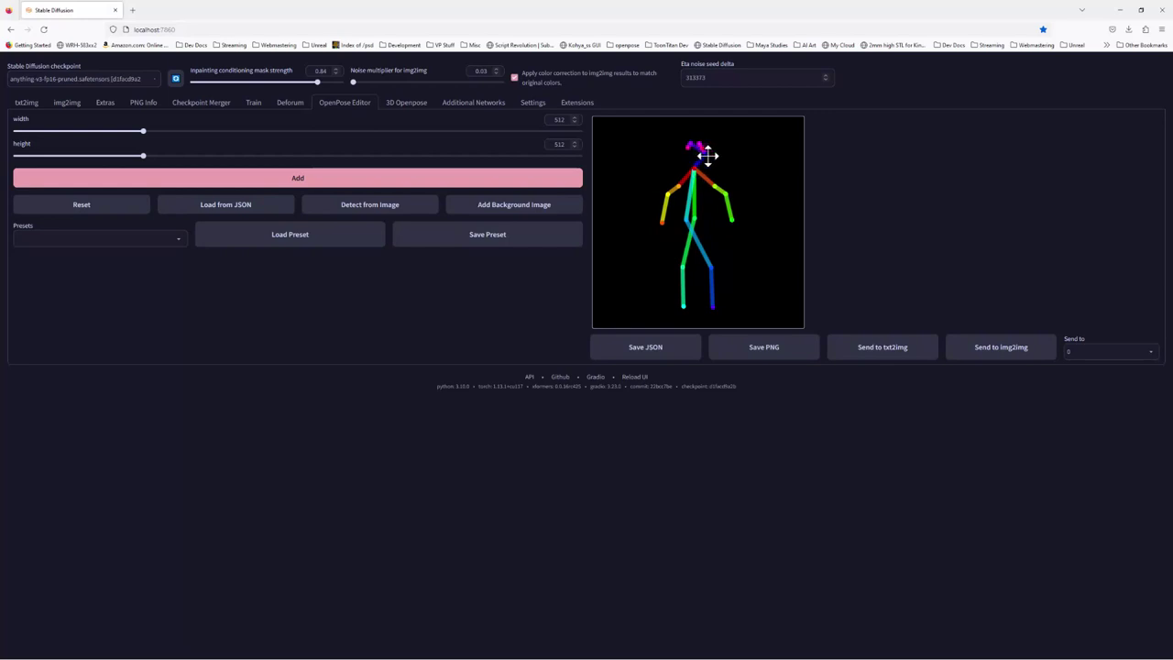
pyautogui.click(409, 105)
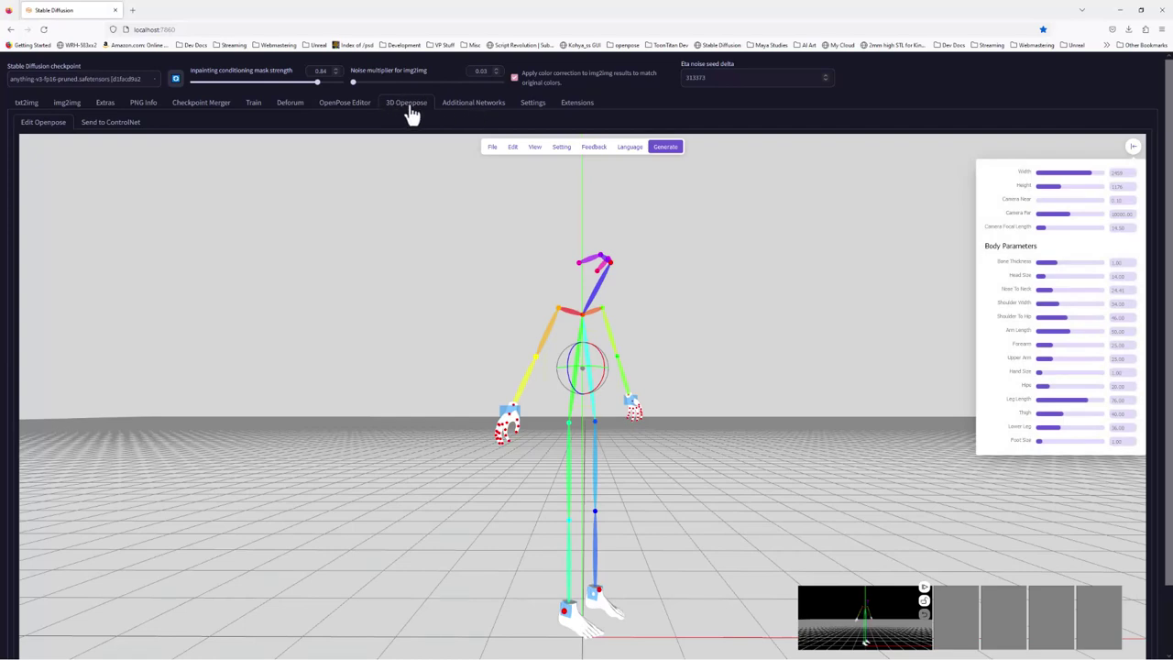
pyautogui.click(358, 111)
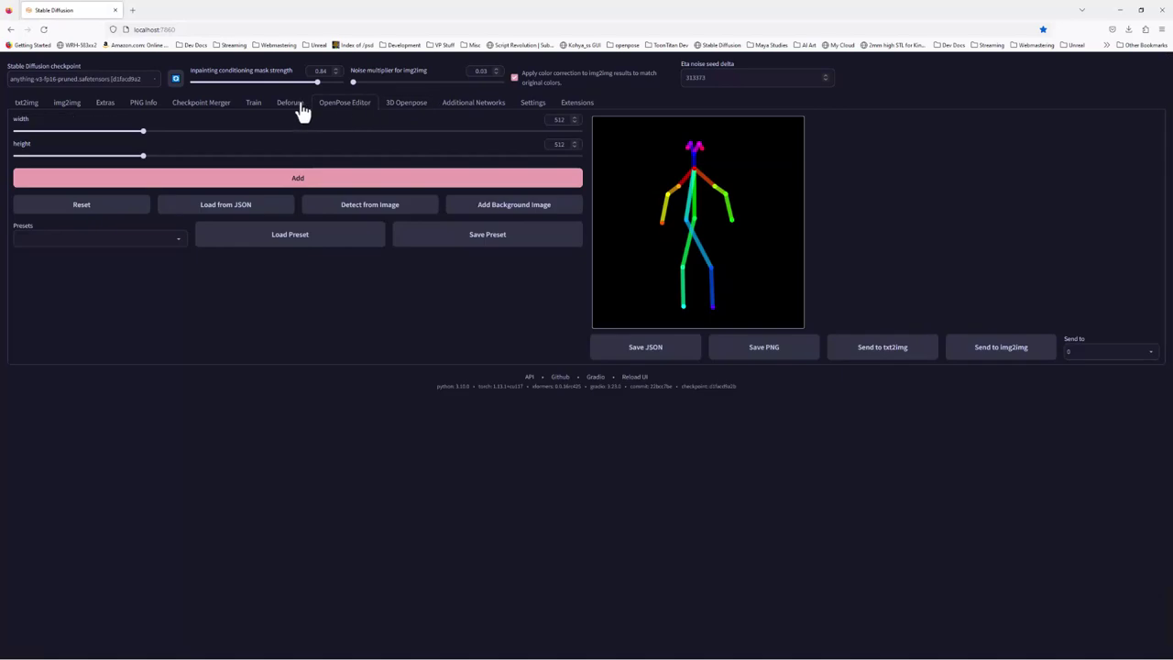
pyautogui.click(29, 110)
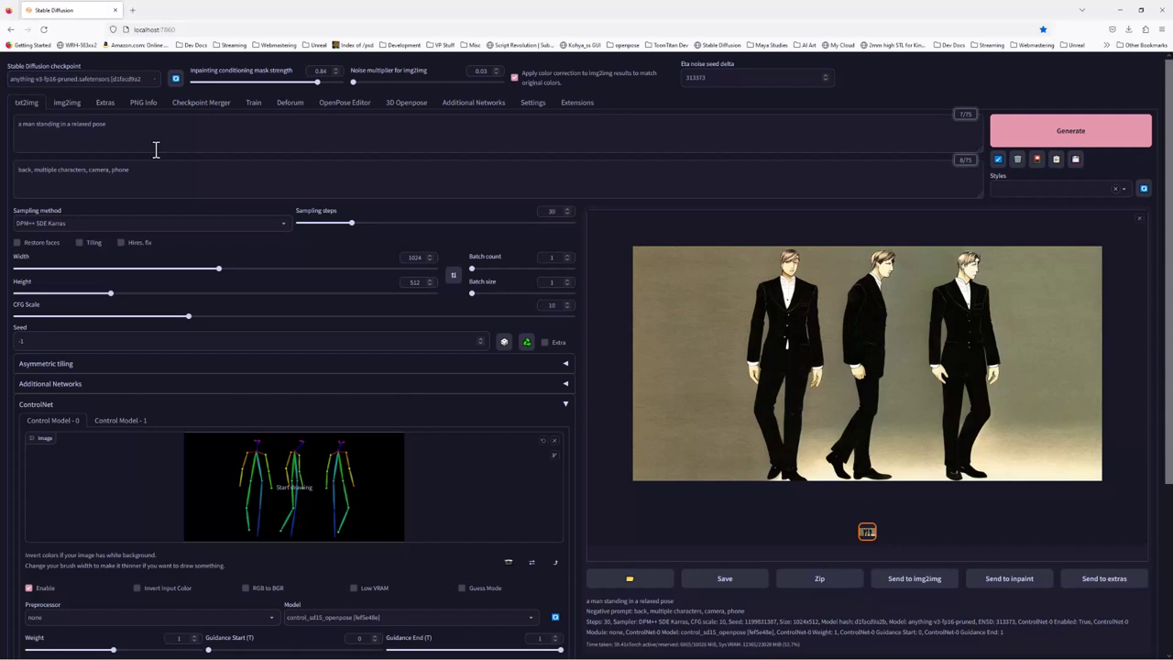
pyautogui.click(360, 110)
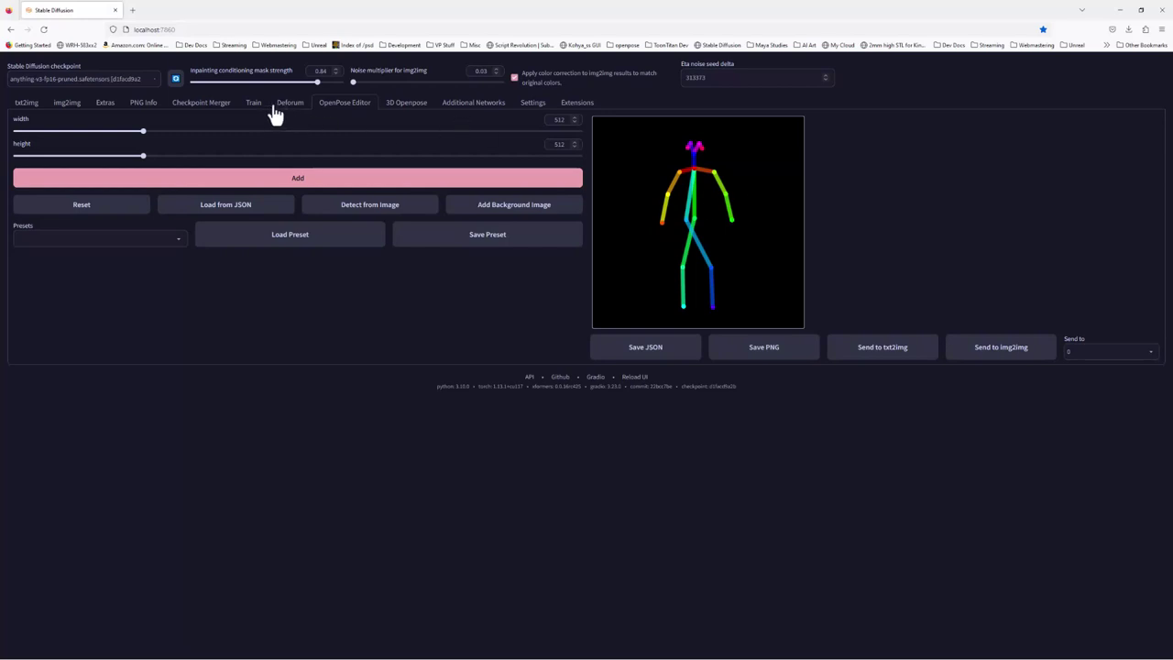
pyautogui.click(30, 105)
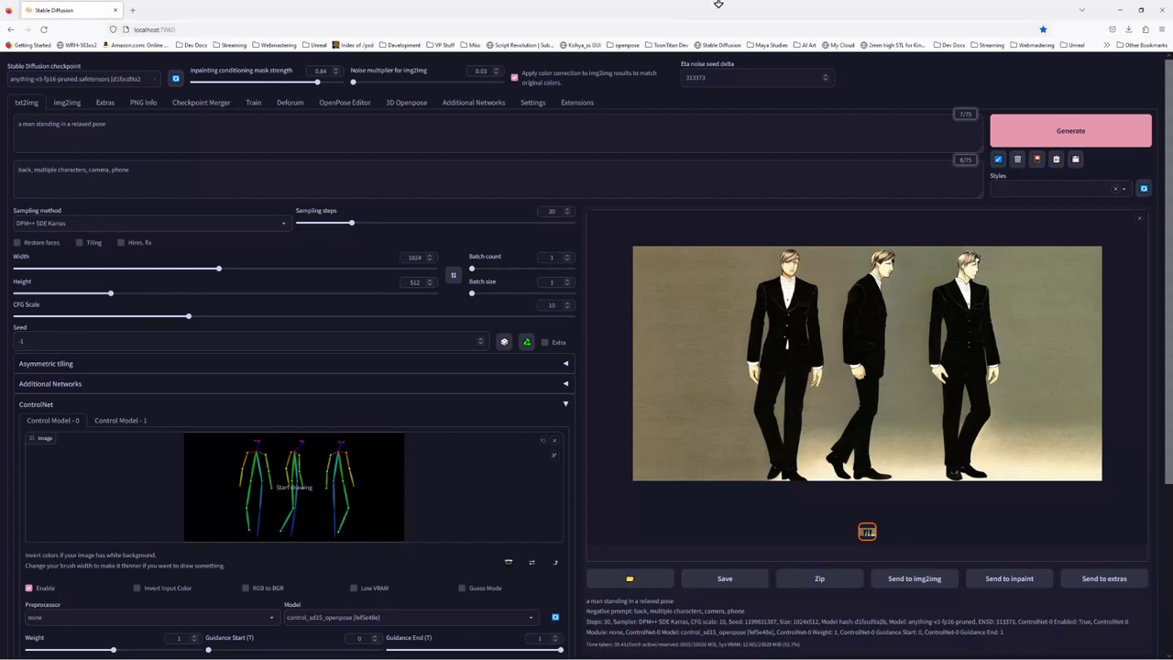
pyautogui.click(1119, 13)
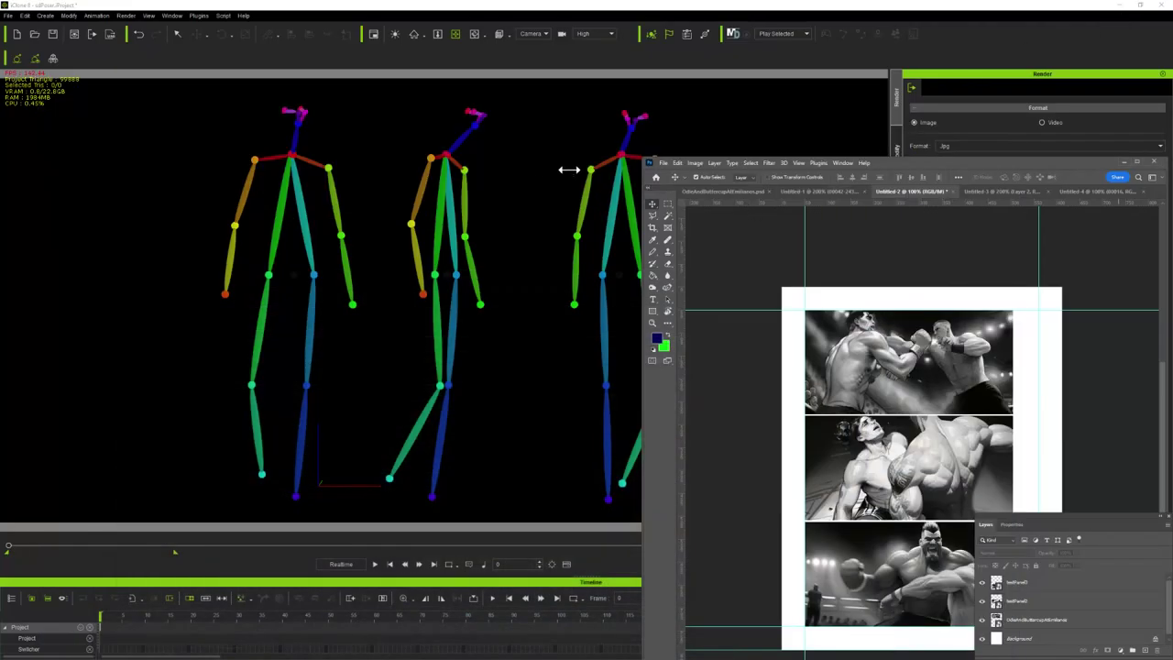
# Rotate the middle iClone skeleton on its vertical axis until it faces the camera
pyautogui.click(446, 190)
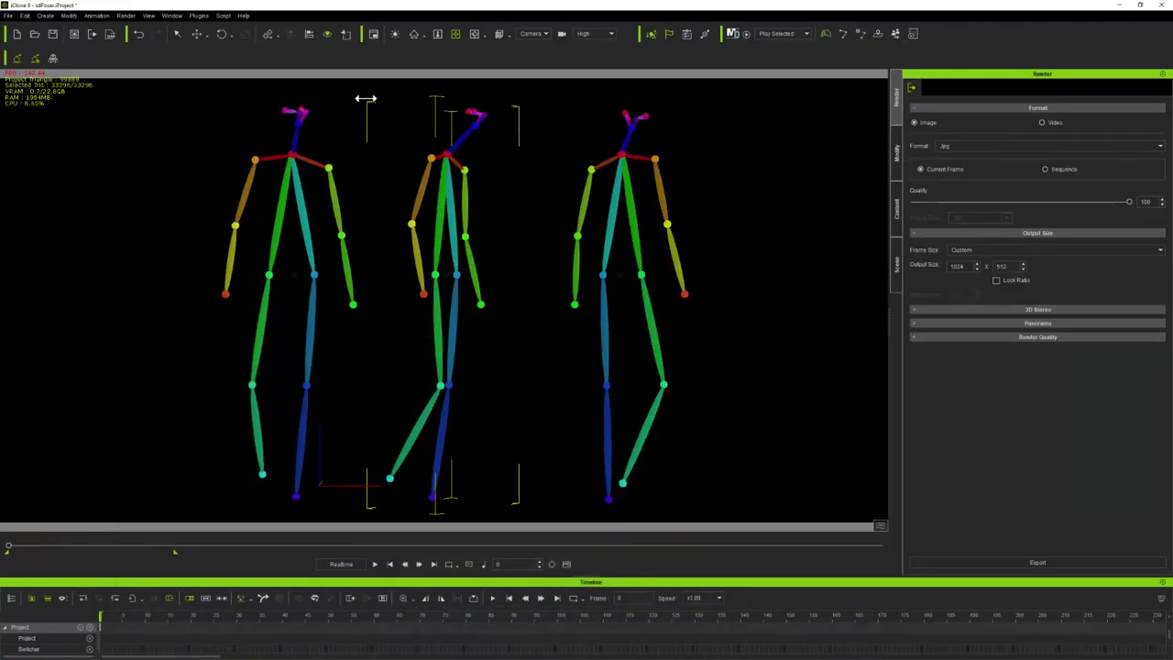
pyautogui.click(224, 37)
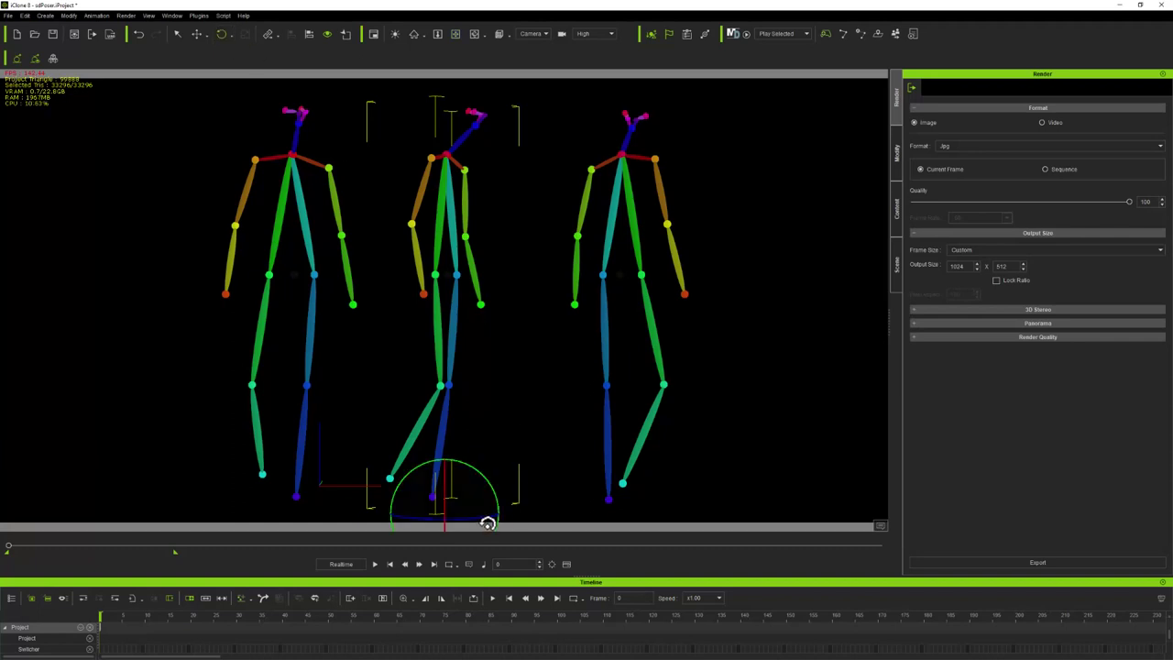
pyautogui.moveTo(482, 519)
pyautogui.mouseDown()
pyautogui.moveTo(403, 516)
pyautogui.moveTo(503, 508)
pyautogui.moveTo(464, 505)
pyautogui.mouseUp()
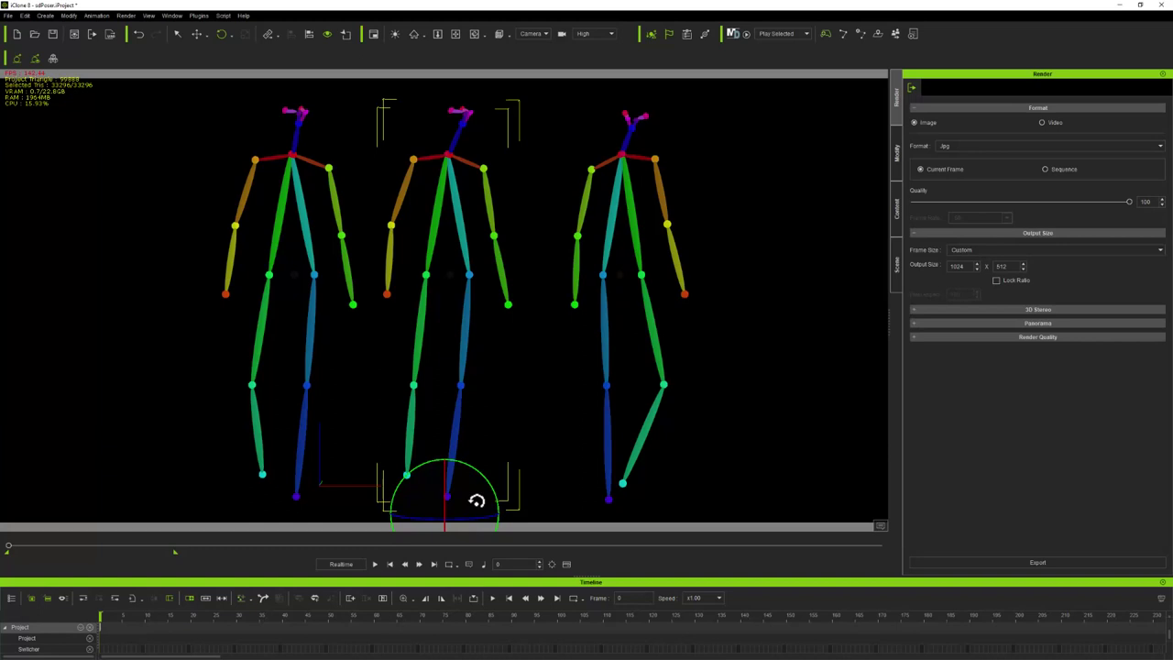
pyautogui.moveTo(477, 523); pyautogui.dragTo(450, 495)
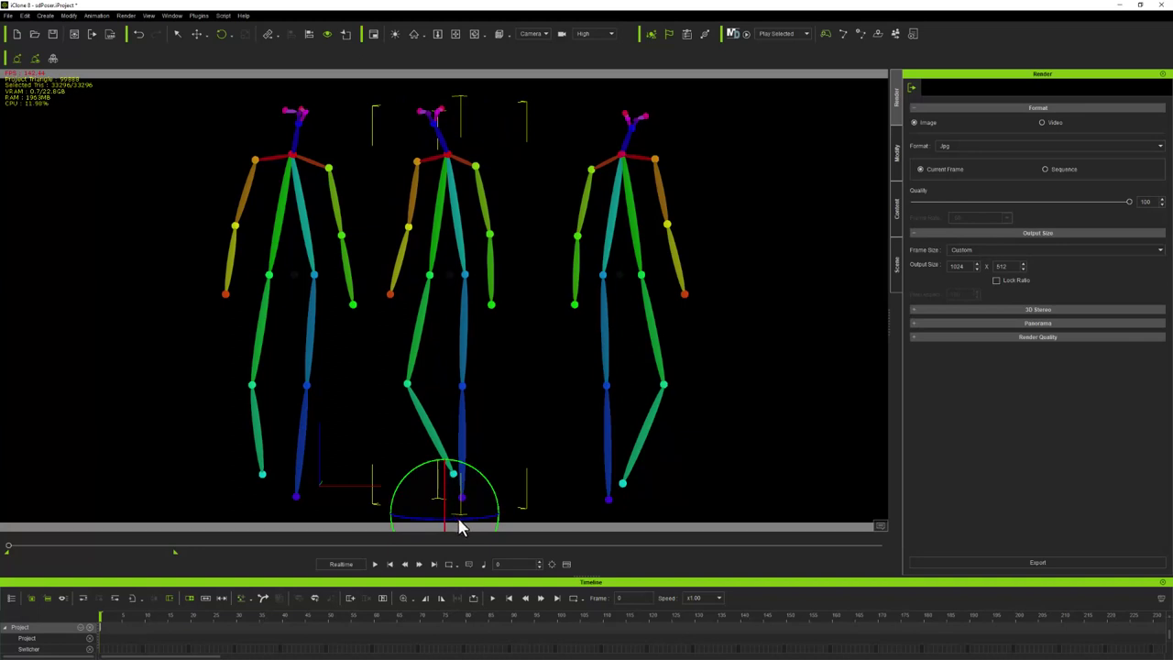
pyautogui.moveTo(456, 521); pyautogui.dragTo(489, 527)
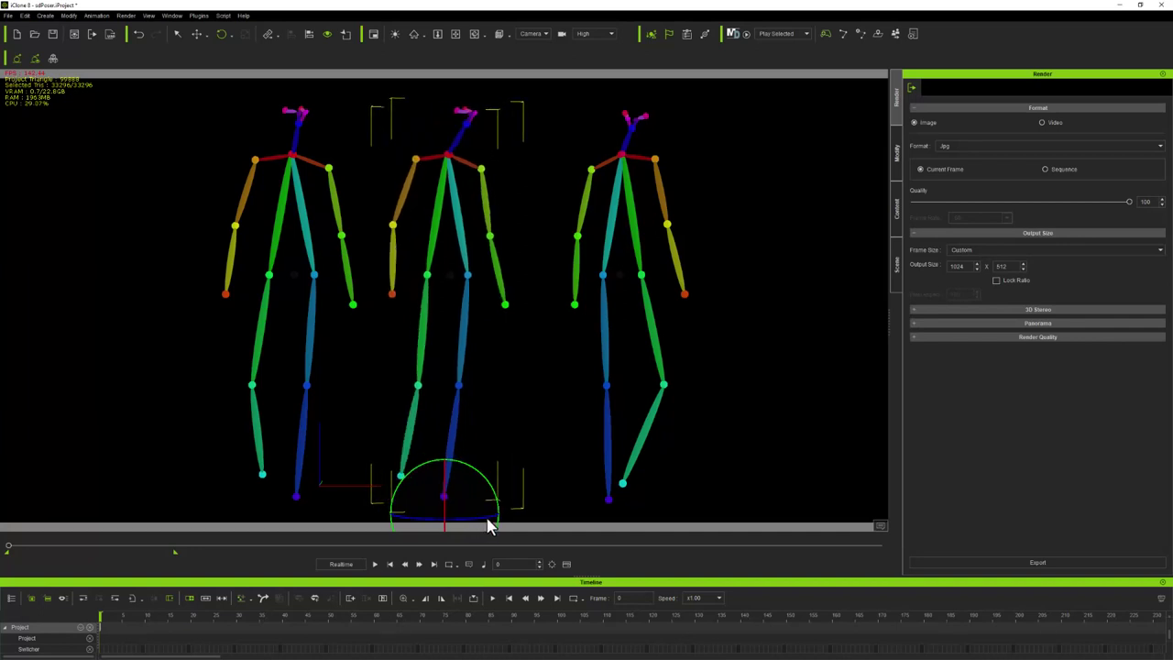